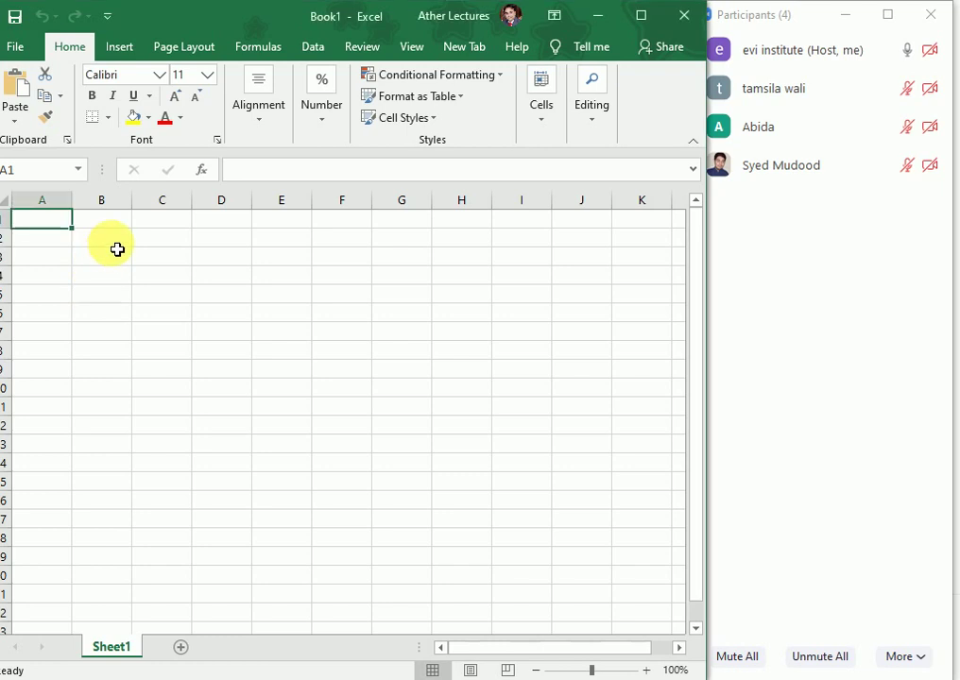
Enter the number 24.56942 in cell D2 of the blank worksheet.
{"action": "left_click", "coordinate": [108, 241]}
{"action": "left_click", "coordinate": [211, 242]}
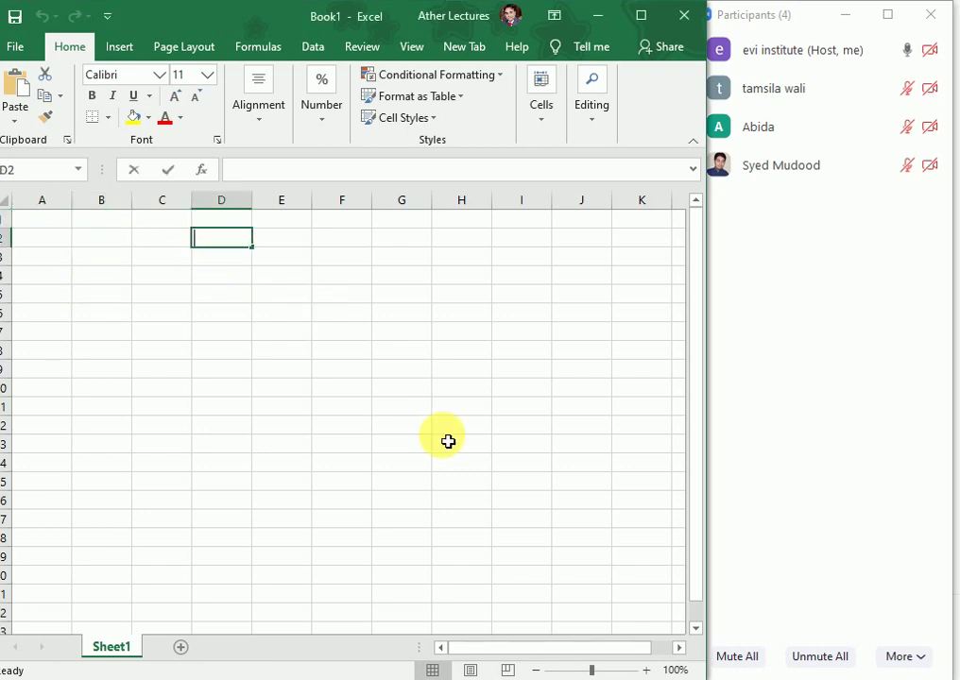
{"action": "type", "text": "24."}
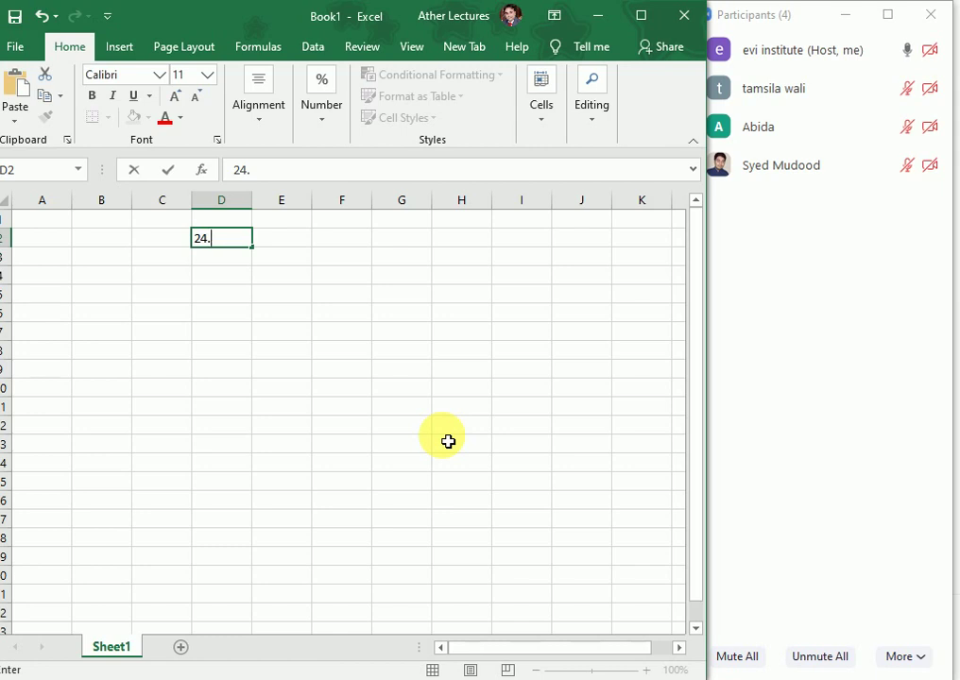
{"action": "type", "text": "56942"}
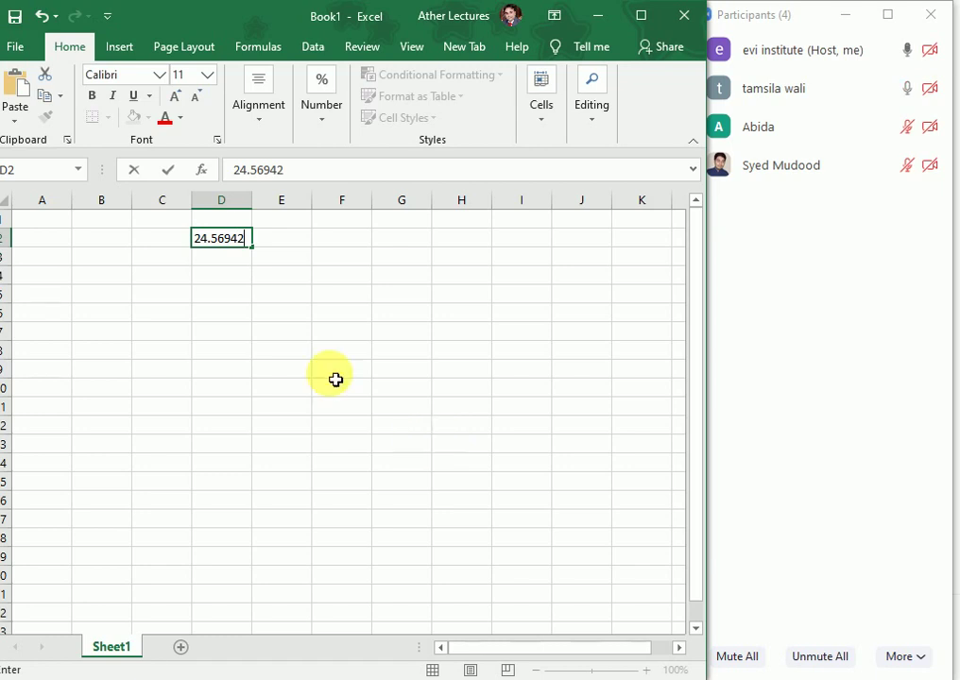
{"action": "left_click", "coordinate": [281, 333]}
{"action": "scroll", "coordinate": [328, 398], "scroll_direction": "up", "scroll_amount": 3, "text": "ctrl"}
{"action": "scroll", "coordinate": [328, 398], "scroll_direction": "up", "scroll_amount": 1, "text": "ctrl"}
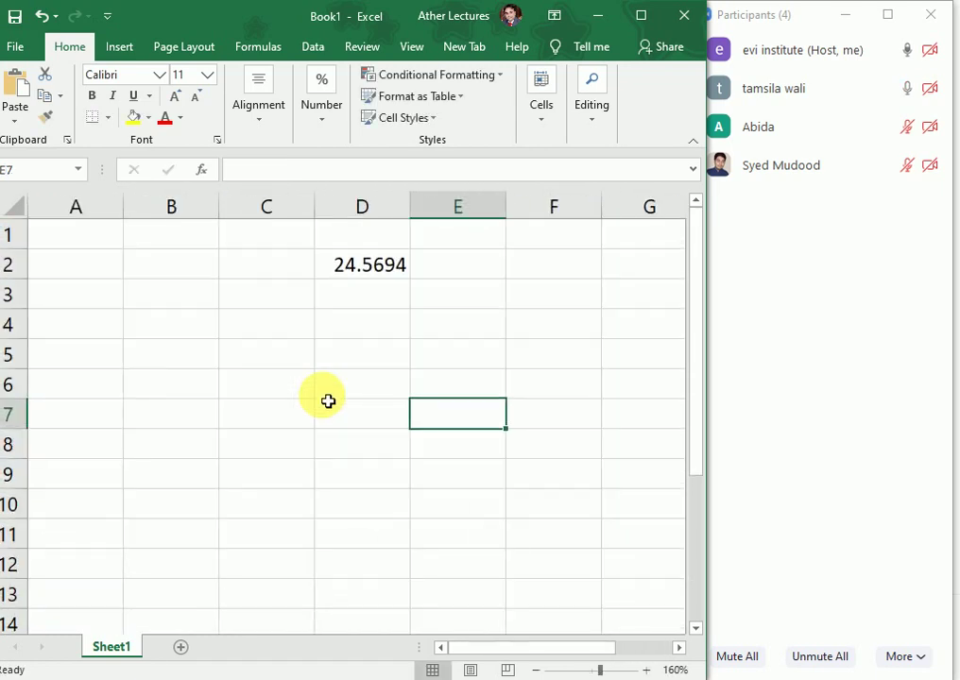
{"action": "left_click", "coordinate": [358, 262]}
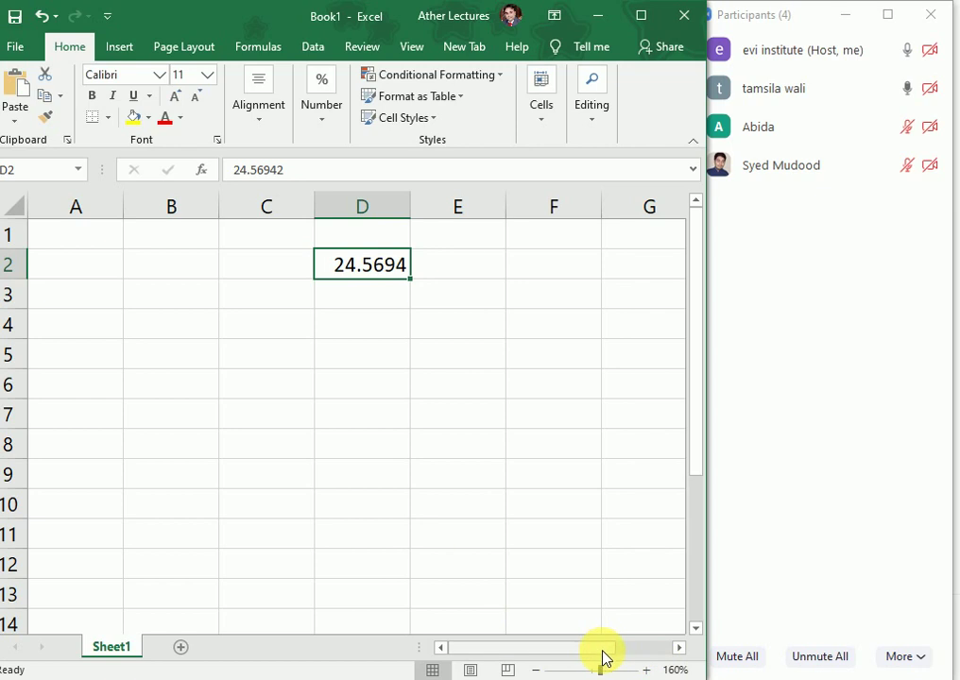
{"action": "left_click_drag", "start_coordinate": [602, 648], "coordinate": [661, 648]}
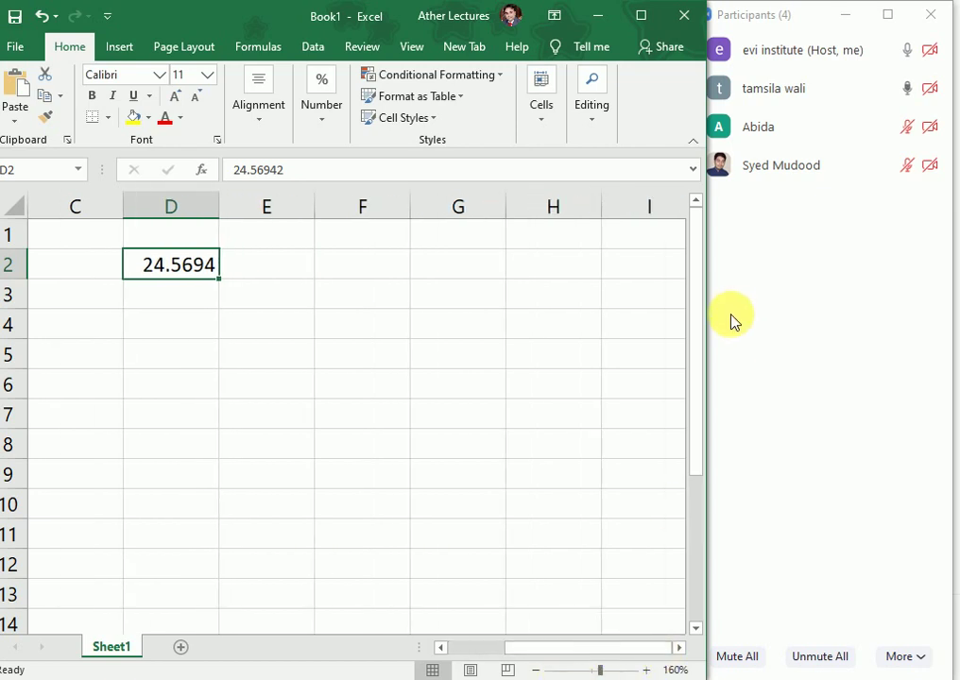
Switch to the Zoom meeting and start sharing the entire screen with the participants.
{"action": "left_click", "coordinate": [601, 679]}
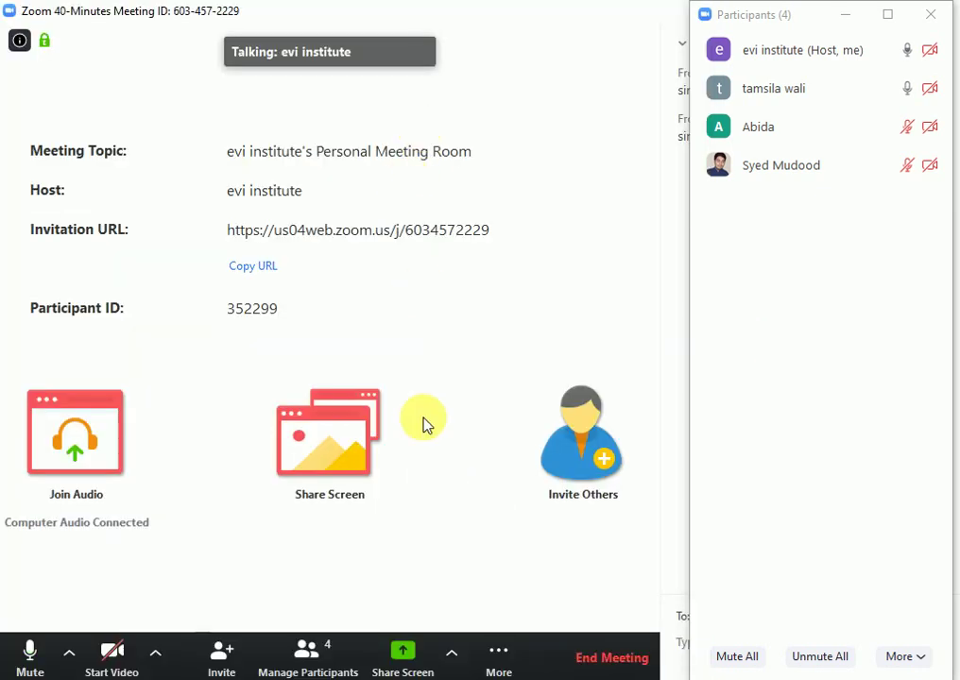
{"action": "left_click", "coordinate": [408, 665]}
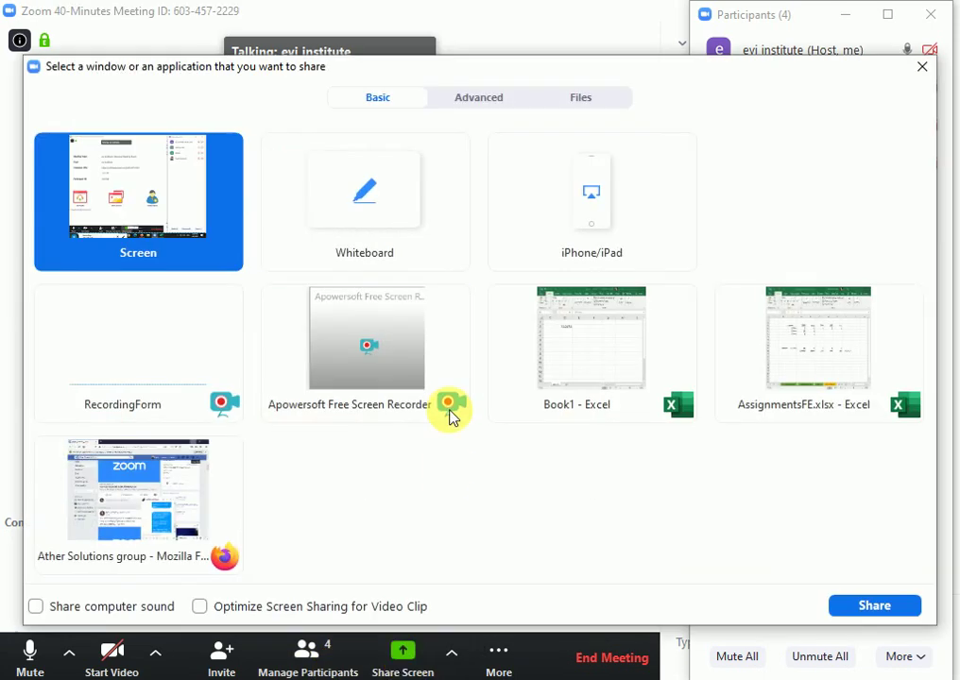
{"action": "left_click", "coordinate": [875, 626]}
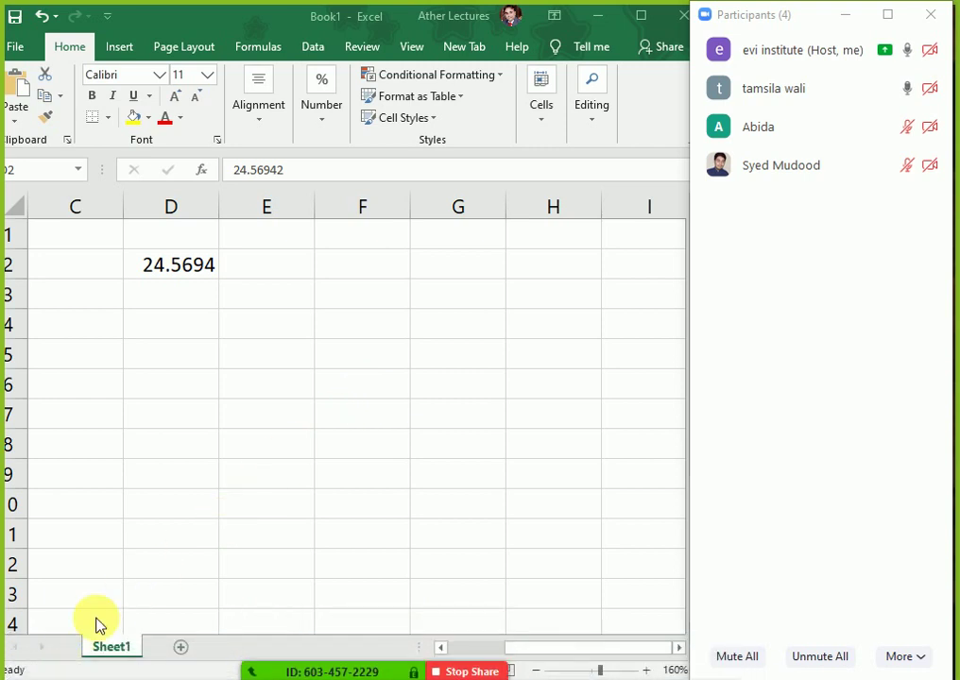
Add the label "Value" in cell C2, beside the decimal number.
{"action": "left_click", "coordinate": [182, 272]}
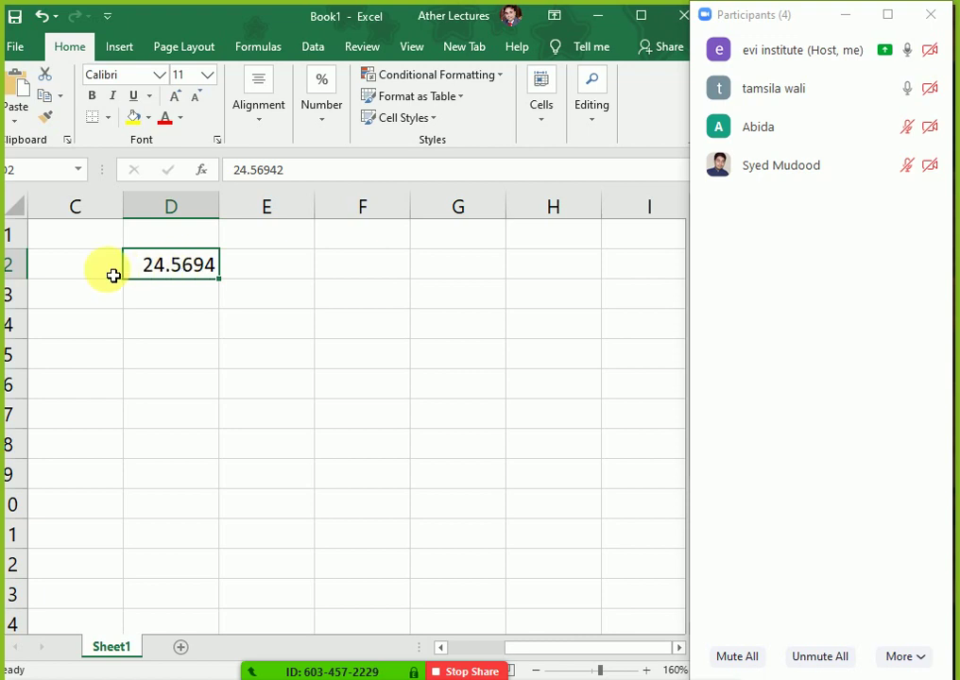
{"action": "left_click", "coordinate": [84, 274]}
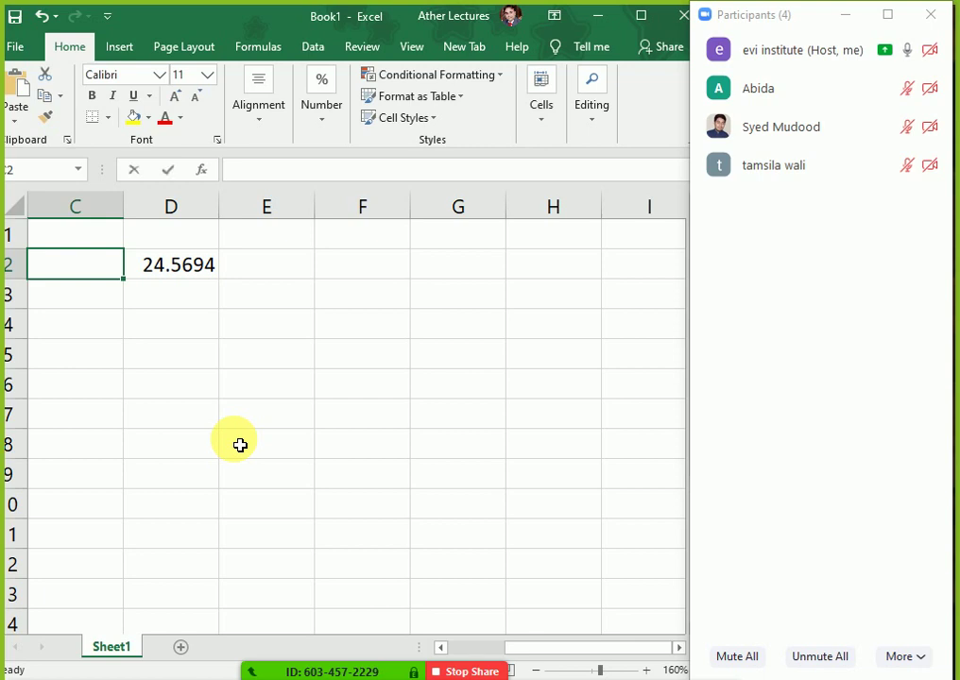
{"action": "type", "text": "Value"}
{"action": "key", "text": "Return"}
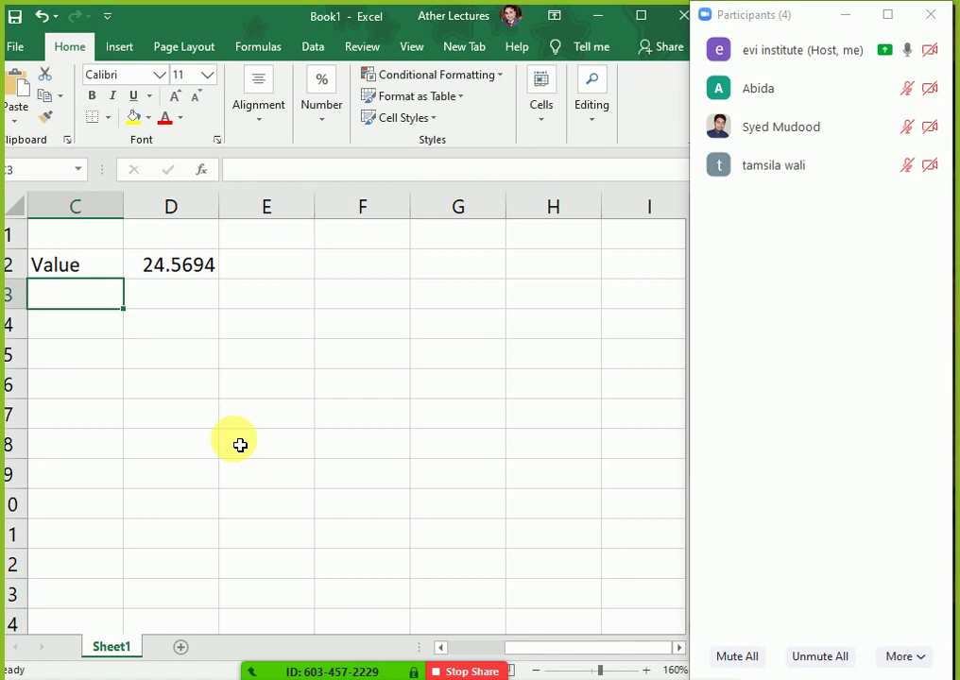
Edit the number in D2 so that it reads 24.53942.
{"action": "key", "text": "Up"}
{"action": "key", "text": "Right"}
{"action": "key", "text": "F2"}
{"action": "key", "text": "Left"}
{"action": "key", "text": "Left"}
{"action": "key", "text": "Left"}
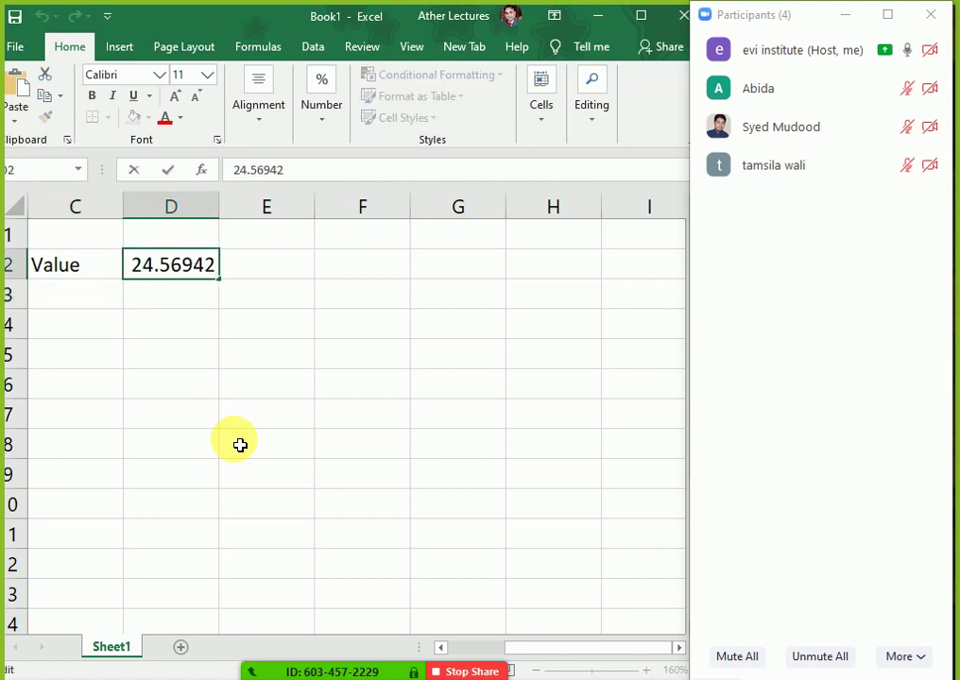
{"action": "key", "text": "Delete"}
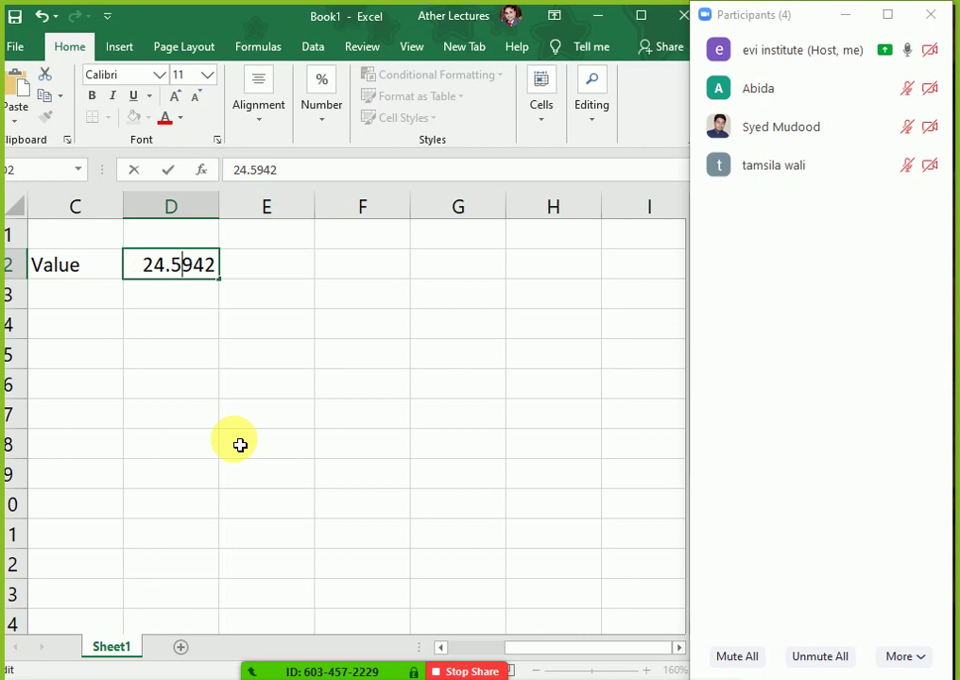
{"action": "type", "text": "3"}
{"action": "key", "text": "Return"}
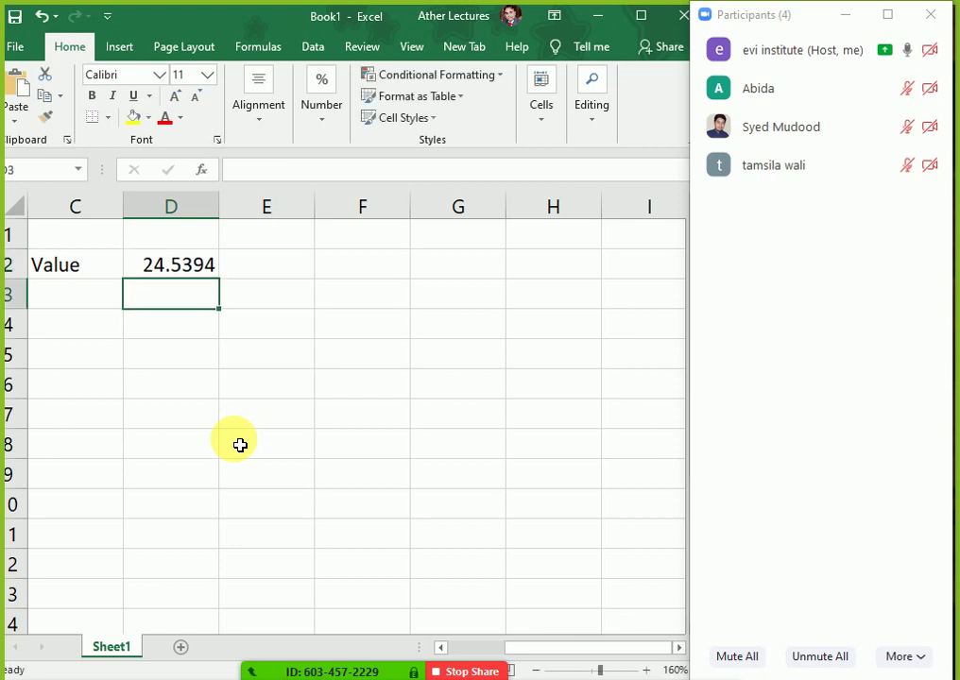
Widen column D to fit the full number in D2 and look over its digits without altering them.
{"action": "left_click_drag", "start_coordinate": [220, 206], "coordinate": [345, 206]}
{"action": "left_click", "coordinate": [287, 272]}
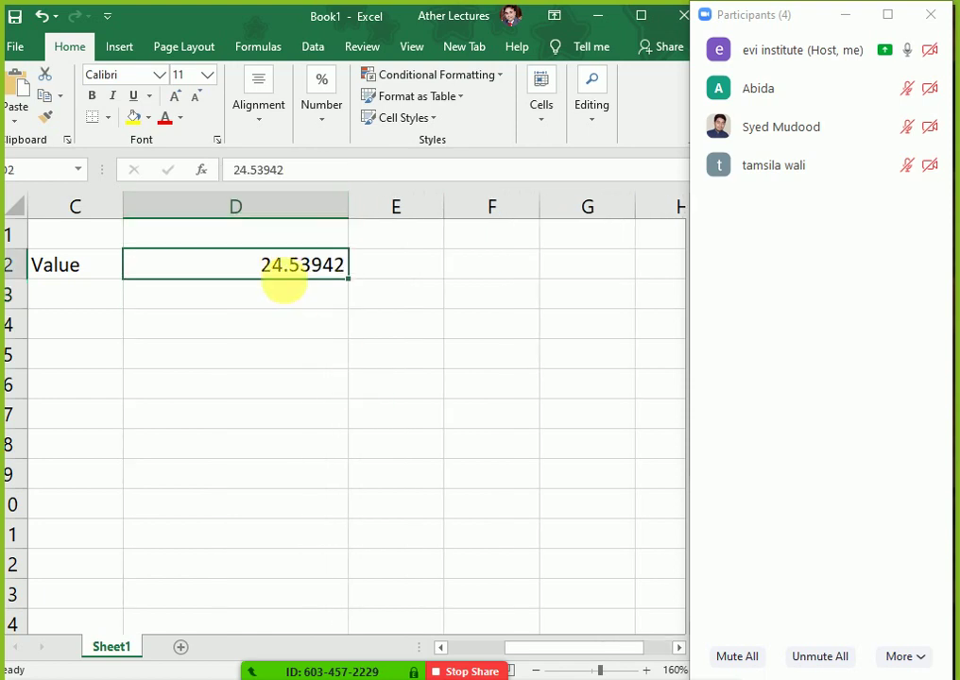
{"action": "double_click", "coordinate": [268, 265]}
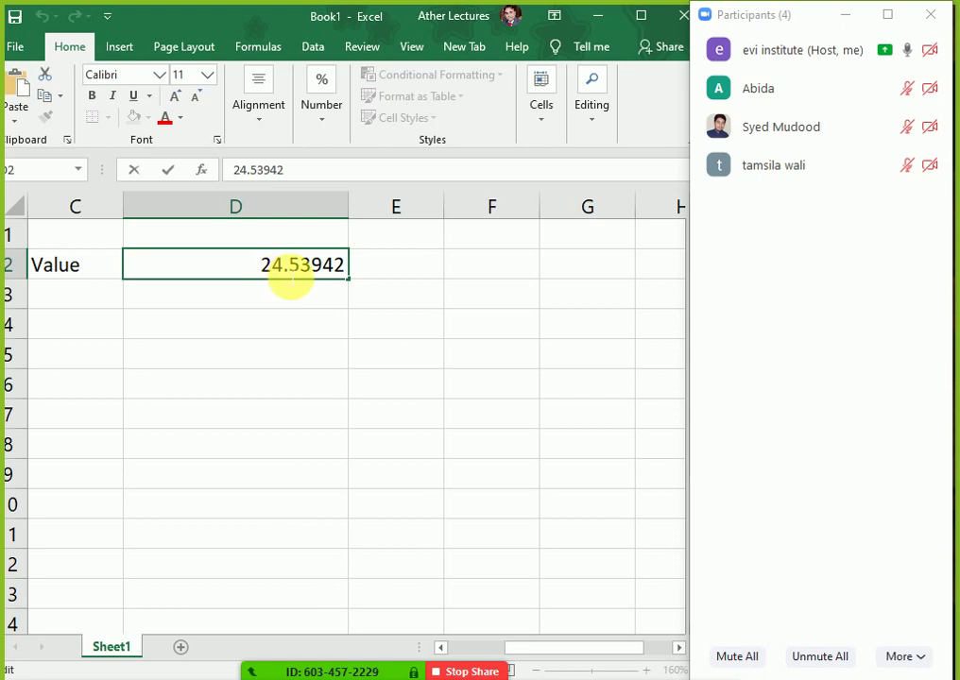
{"action": "left_click", "coordinate": [289, 274]}
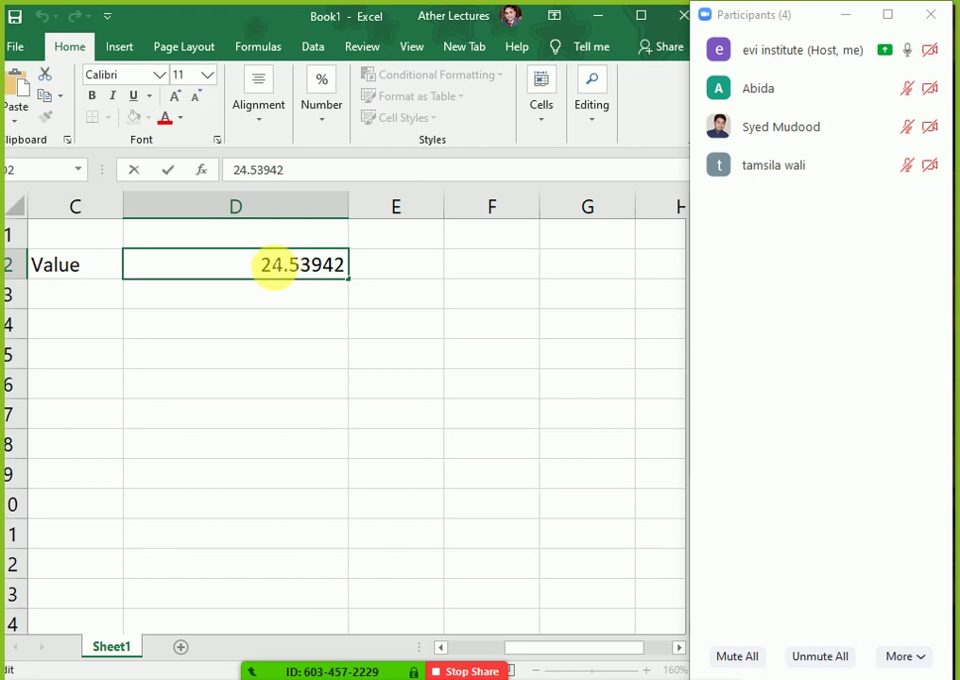
{"action": "left_click_drag", "start_coordinate": [261, 267], "coordinate": [382, 302]}
{"action": "left_click", "coordinate": [294, 271]}
{"action": "key", "text": "Escape"}
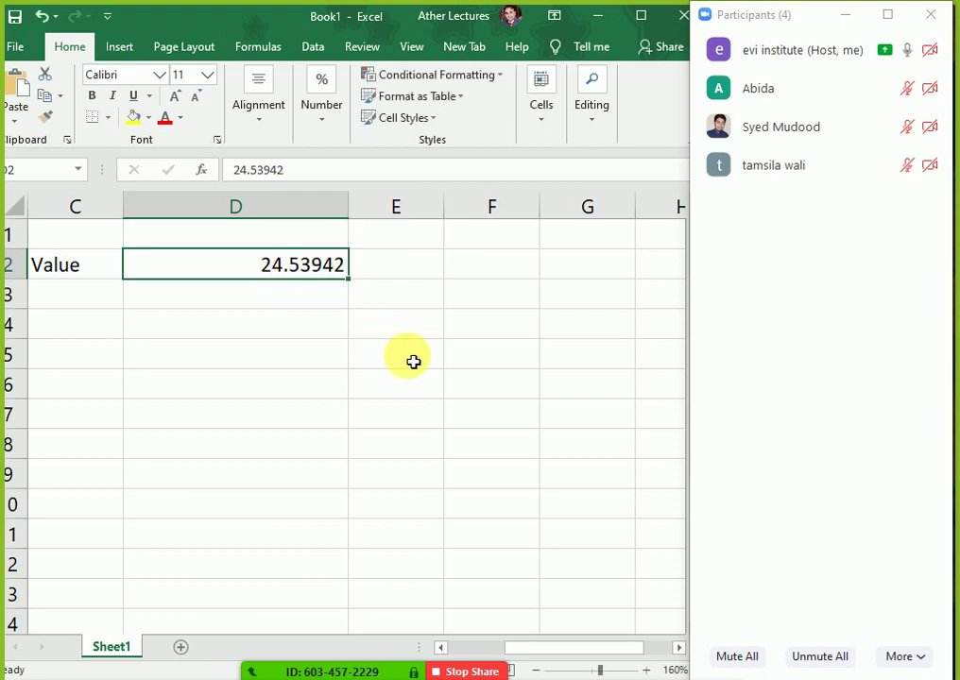
Fill cells C4 to C8 with the numbers 1 to 5, one per row.
{"action": "left_click", "coordinate": [109, 335]}
{"action": "type", "text": "1"}
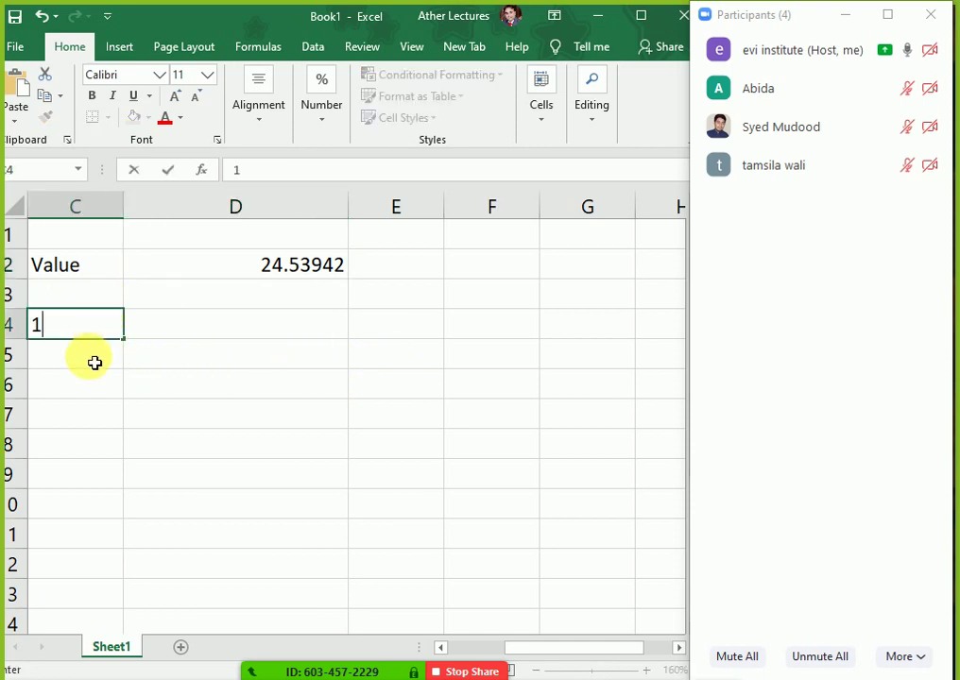
{"action": "left_click", "coordinate": [86, 366]}
{"action": "type", "text": "2"}
{"action": "left_click", "coordinate": [97, 394]}
{"action": "type", "text": "3"}
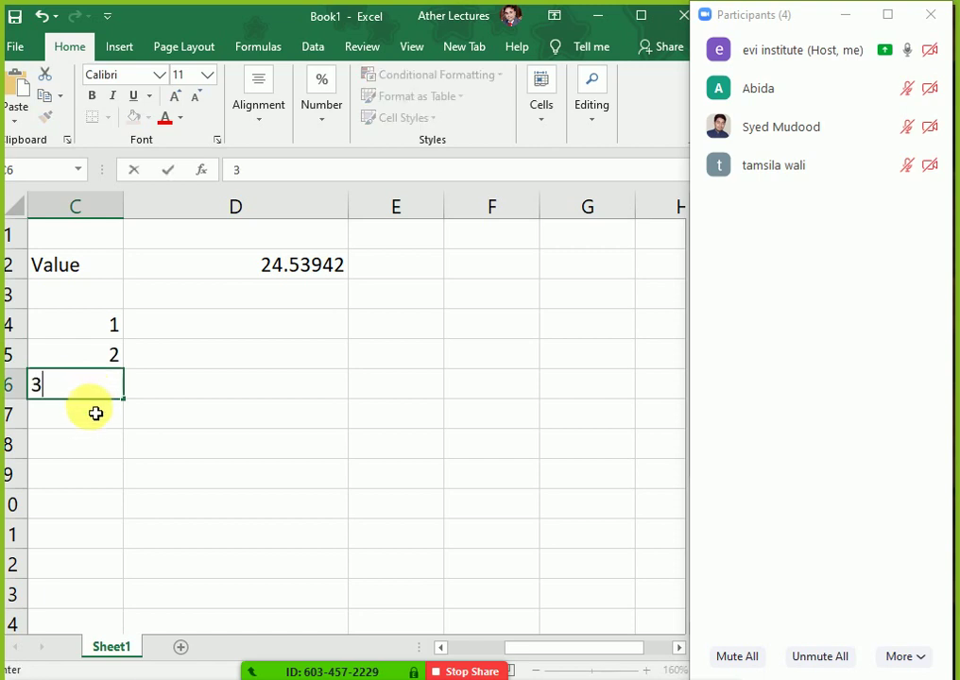
{"action": "left_click", "coordinate": [95, 415]}
{"action": "type", "text": "4"}
{"action": "left_click", "coordinate": [90, 449]}
{"action": "type", "text": "5"}
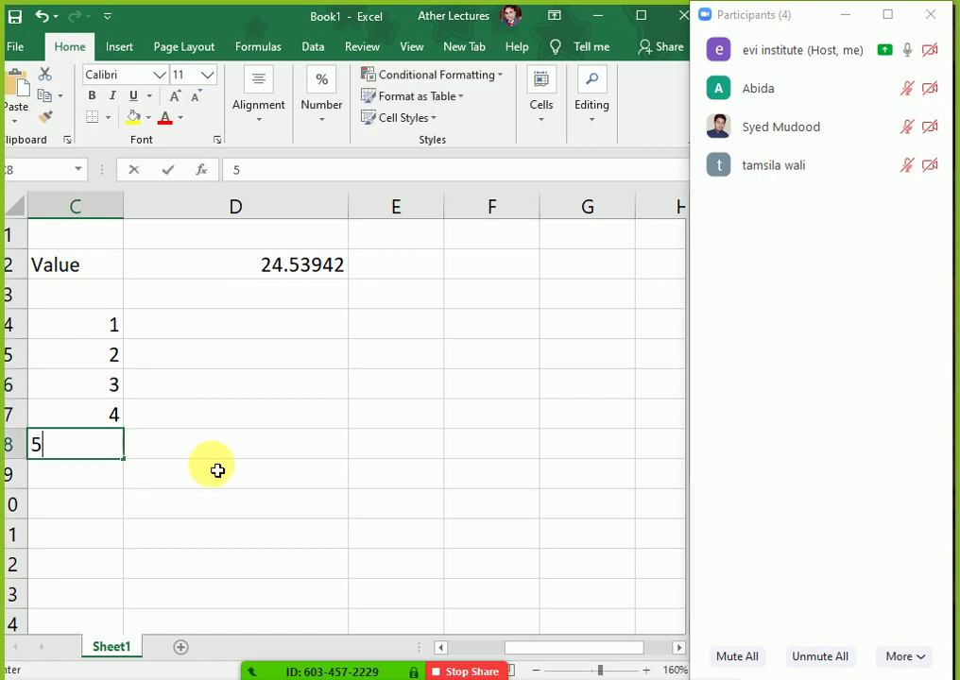
{"action": "left_click", "coordinate": [241, 469]}
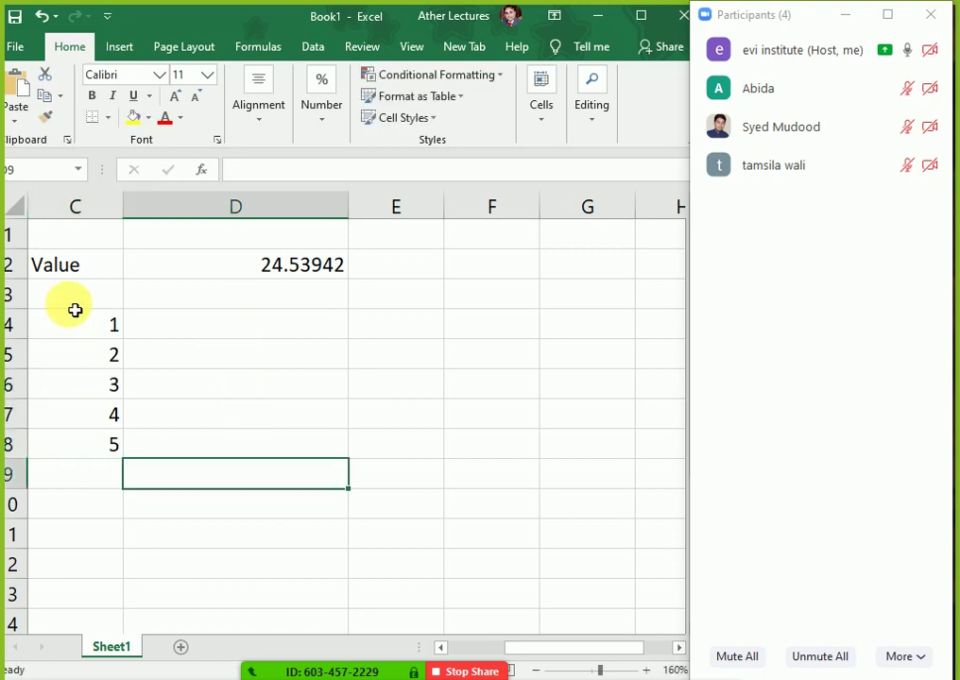
Enter 0 in cell C3, directly above the number list.
{"action": "left_click", "coordinate": [75, 299]}
{"action": "type", "text": "0"}
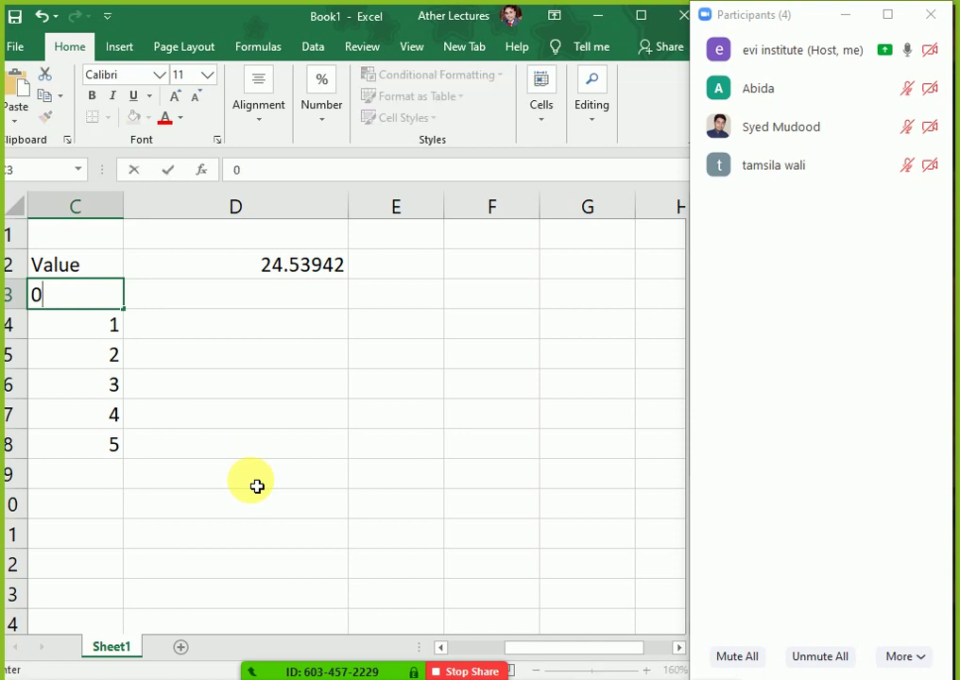
{"action": "key", "text": "Return"}
Move the list from 0 to 5 one row down into cells C4 to C9.
{"action": "key", "text": "Up"}
{"action": "key", "text": "shift+Down"}
{"action": "key", "text": "shift+Down"}
{"action": "key", "text": "shift+Down"}
{"action": "key", "text": "shift+Down"}
{"action": "key", "text": "shift+Down"}
{"action": "key", "text": "ctrl+x"}
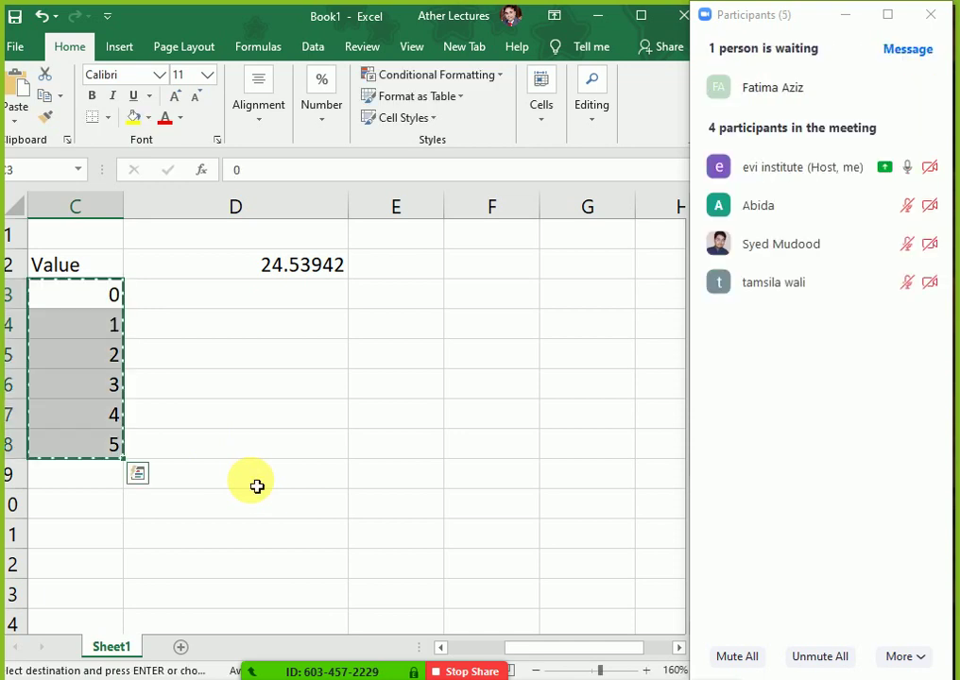
{"action": "key", "text": "Down"}
{"action": "key", "text": "ctrl+v"}
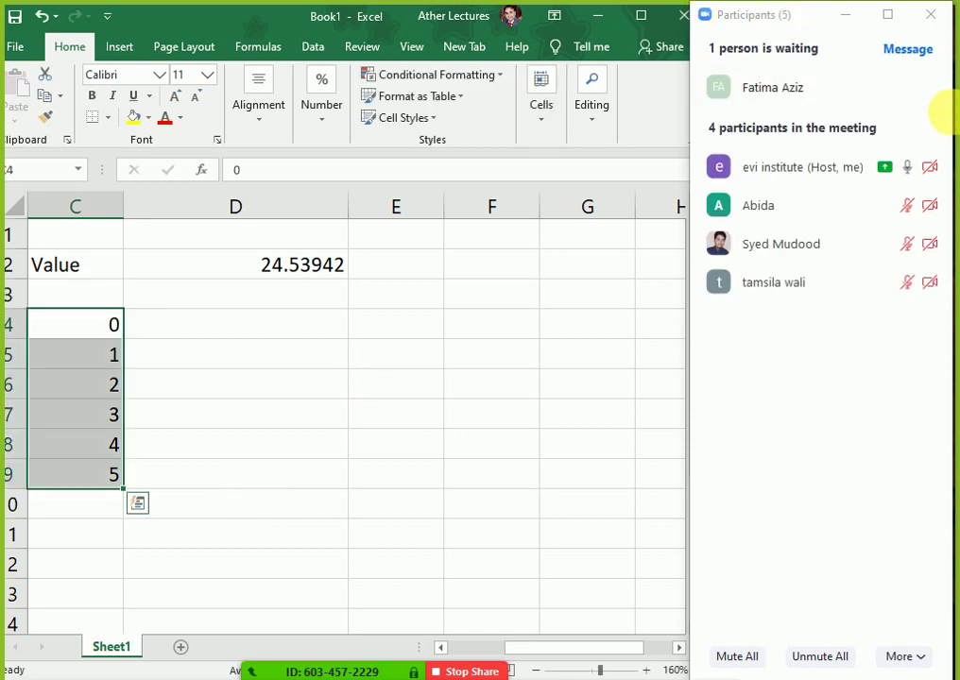
Admit the waiting participant to the Zoom meeting.
{"action": "left_click", "coordinate": [849, 92]}
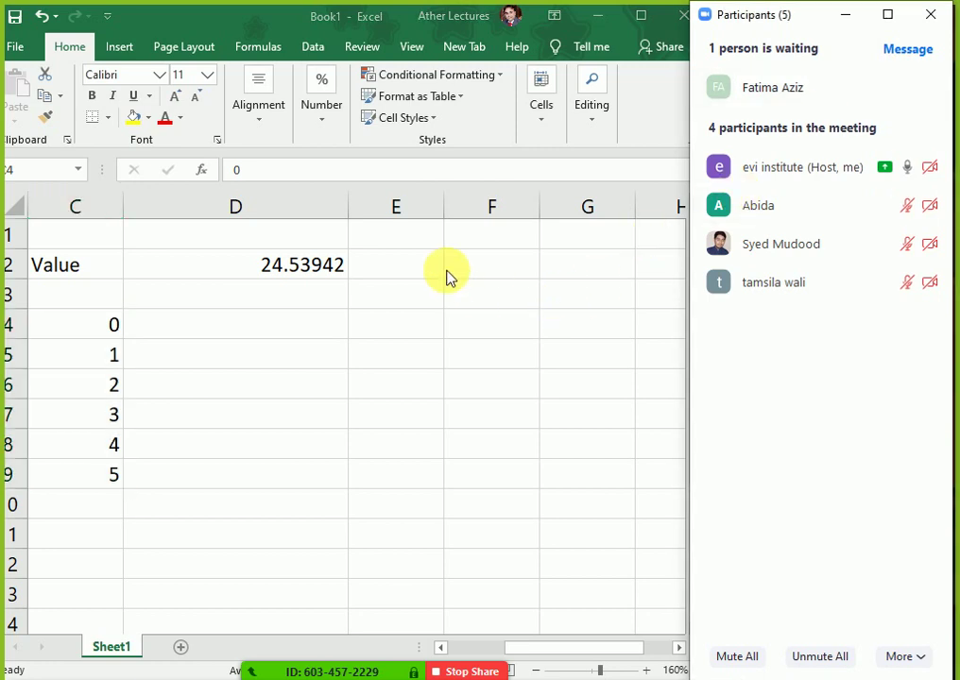
{"action": "left_click_drag", "start_coordinate": [69, 300], "coordinate": [90, 308]}
{"action": "left_click", "coordinate": [90, 308]}
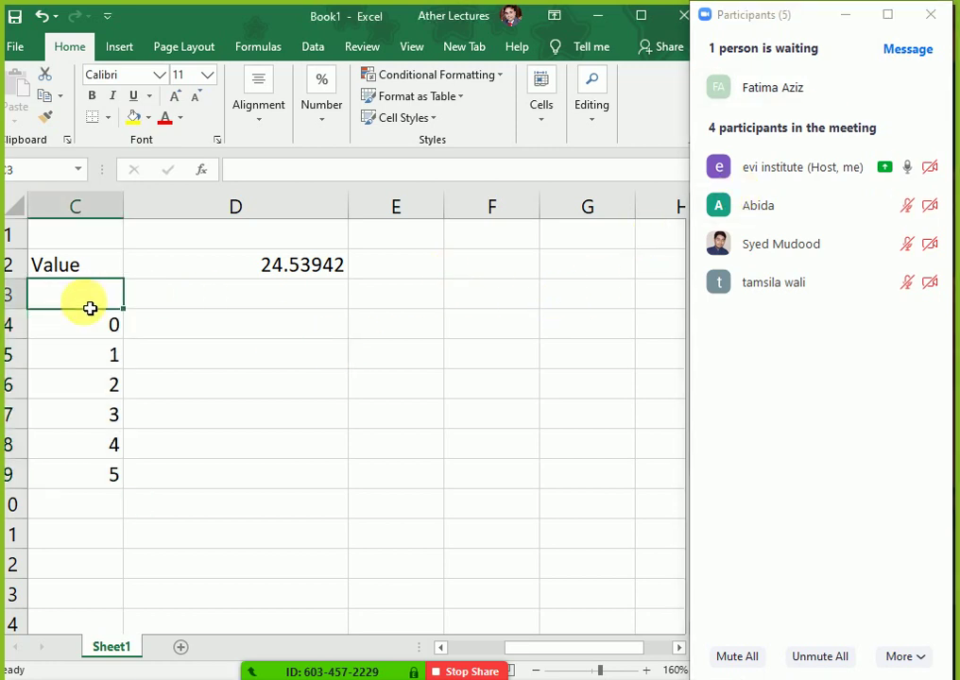
{"action": "left_click", "coordinate": [832, 88]}
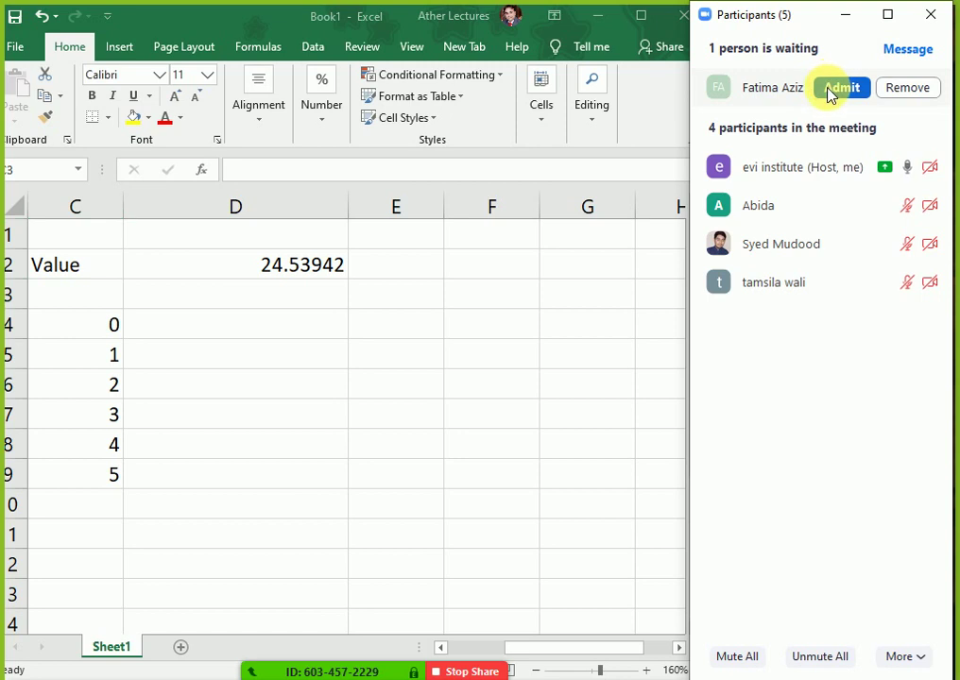
Enter -1 in the empty cell C3 between the "Value" label and the 0.
{"action": "left_click", "coordinate": [87, 305]}
{"action": "type", "text": "-1"}
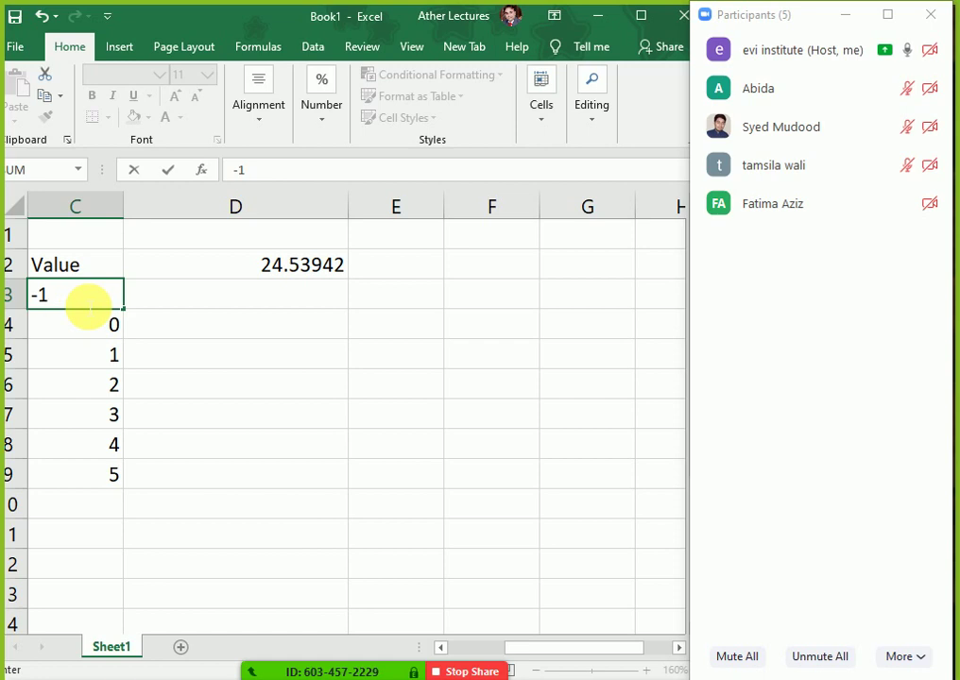
{"action": "key", "text": "Return"}
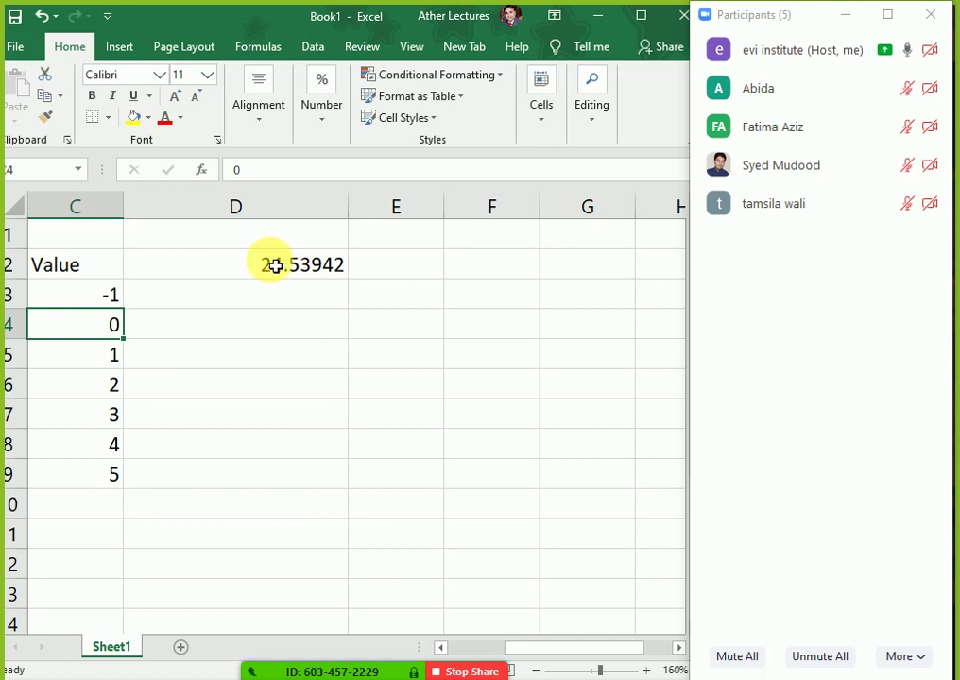
{"action": "left_click", "coordinate": [101, 298]}
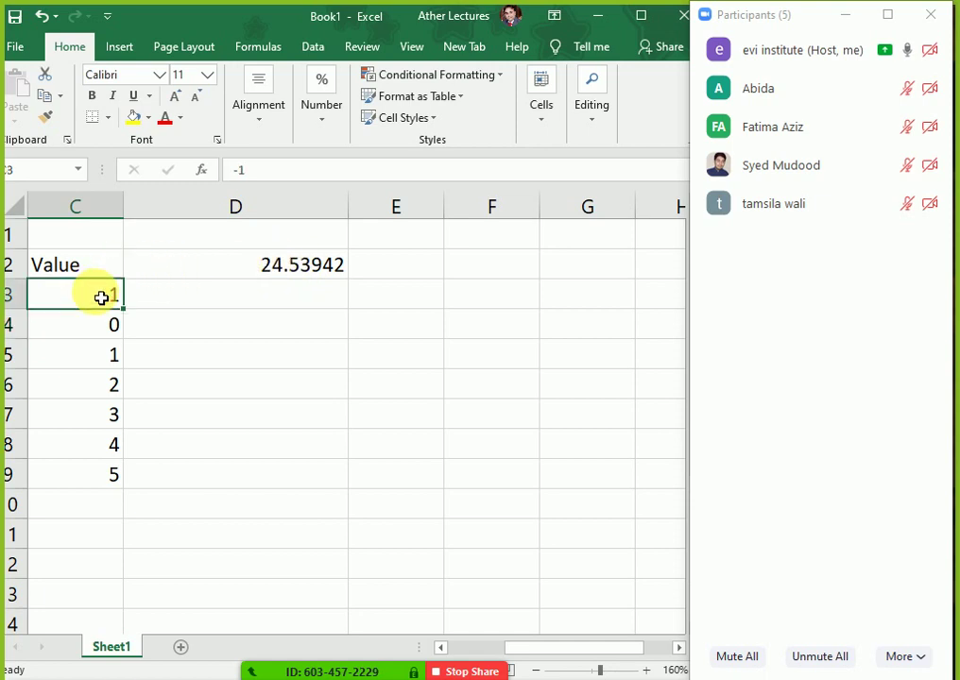
Enter 2.453942 in cell D3 beside the -1 and 24 in cell D4 beside the 0.
{"action": "left_click", "coordinate": [333, 309]}
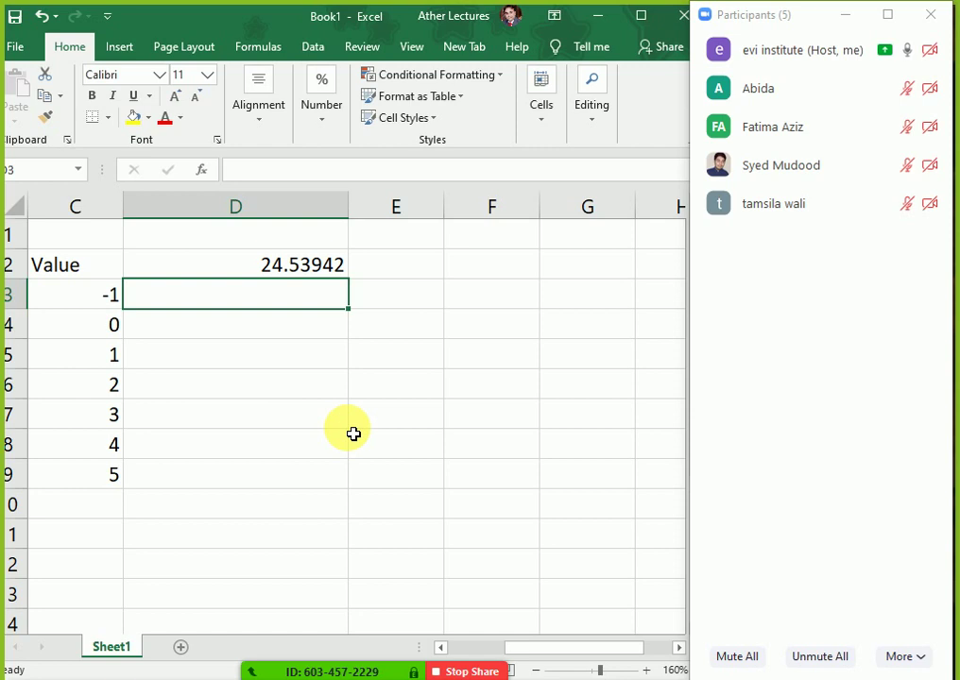
{"action": "type", "text": "2.4"}
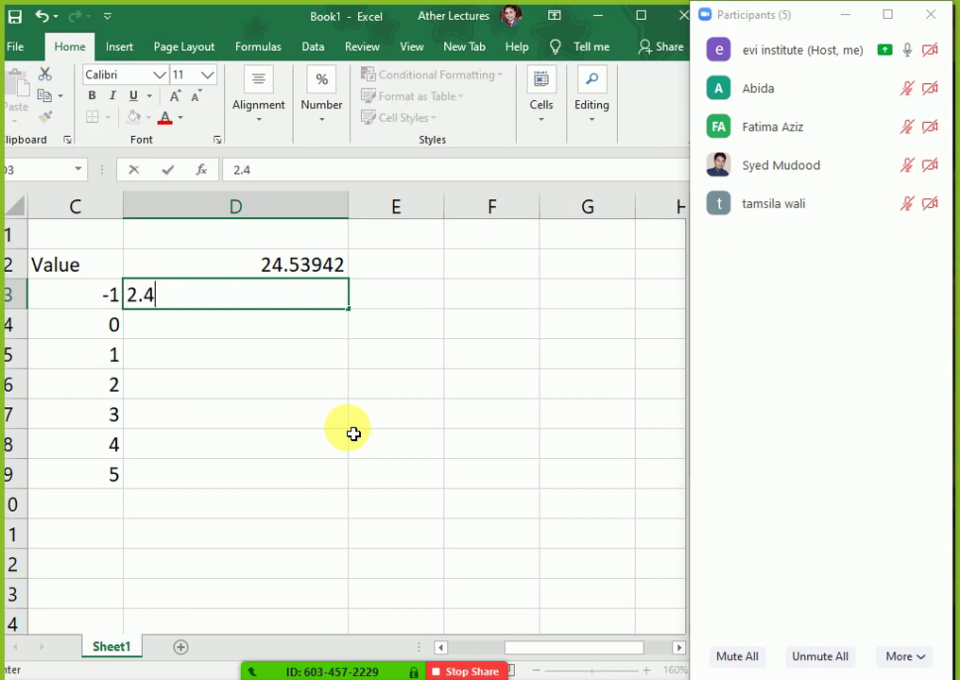
{"action": "type", "text": "53942"}
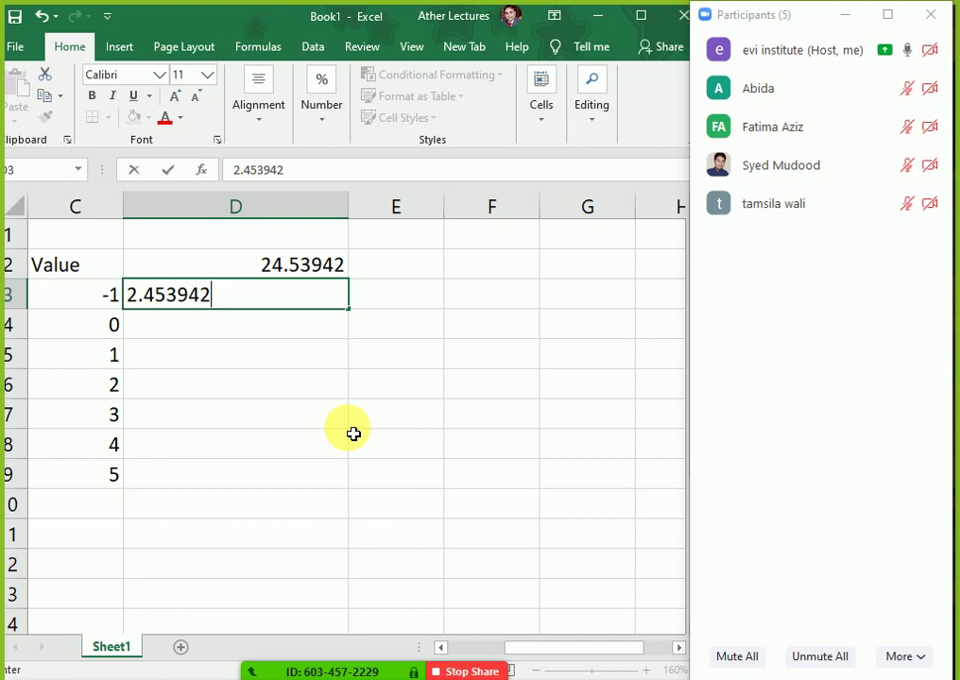
{"action": "key", "text": "Return"}
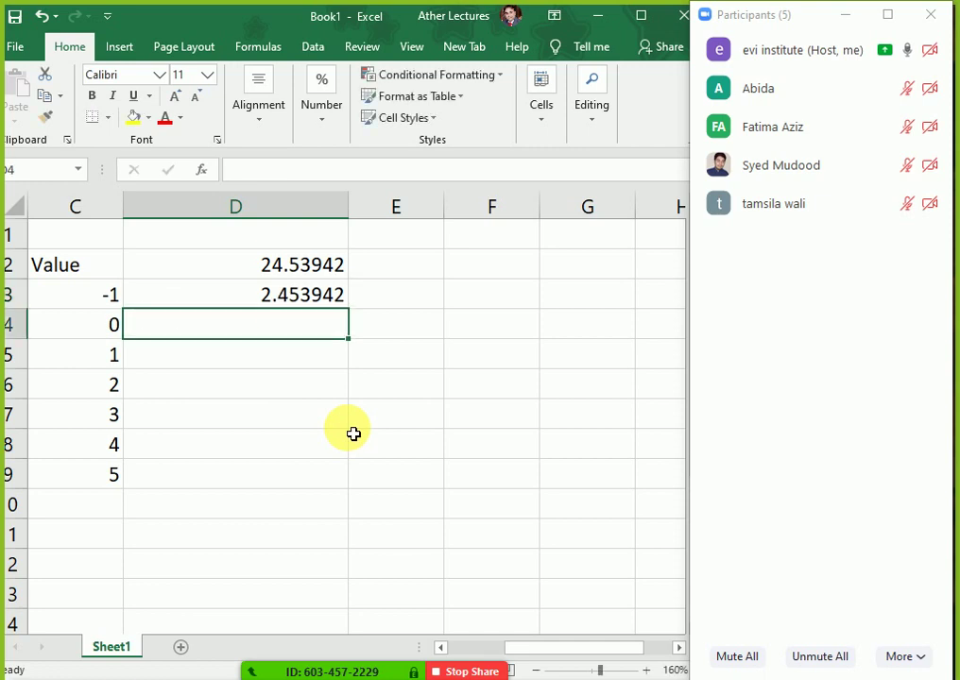
{"action": "type", "text": "24"}
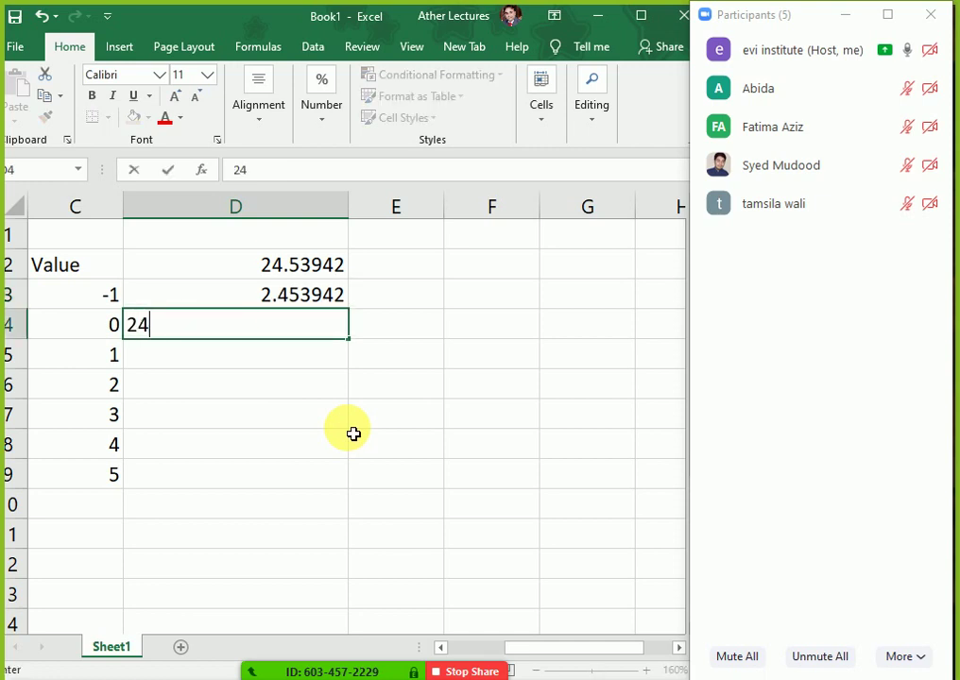
{"action": "key", "text": "Up"}
Shorten the number in cell D3 to 2 by removing its decimal part.
{"action": "key", "text": "F2"}
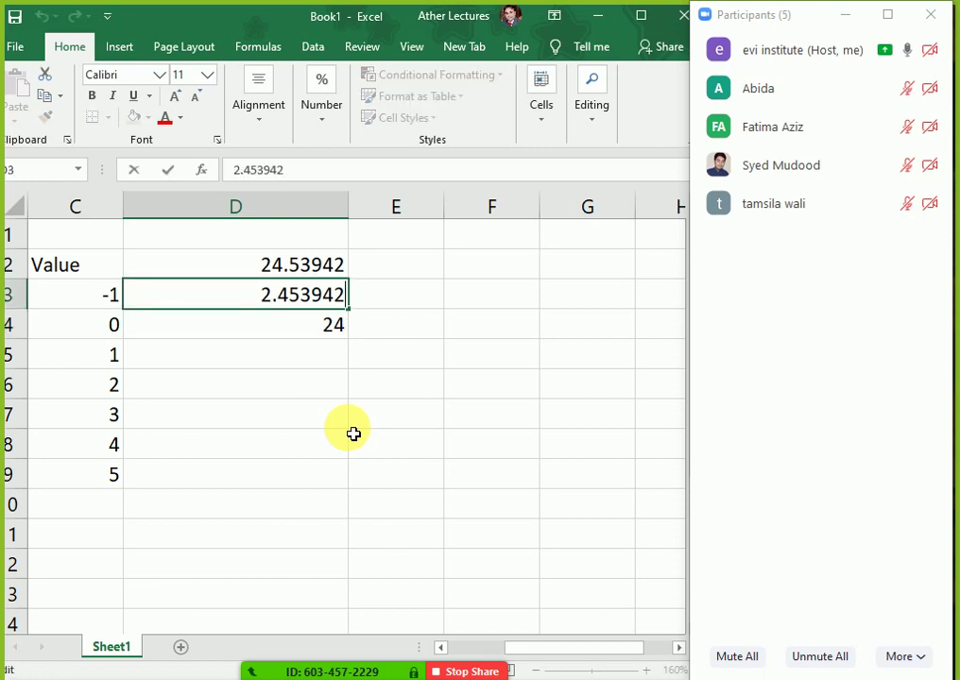
{"action": "key", "text": "shift+Left"}
{"action": "key", "text": "shift+Left"}
{"action": "key", "text": "shift+Left"}
{"action": "key", "text": "shift+Left"}
{"action": "key", "text": "shift+Left"}
{"action": "key", "text": "shift+Left"}
{"action": "key", "text": "shift+Left"}
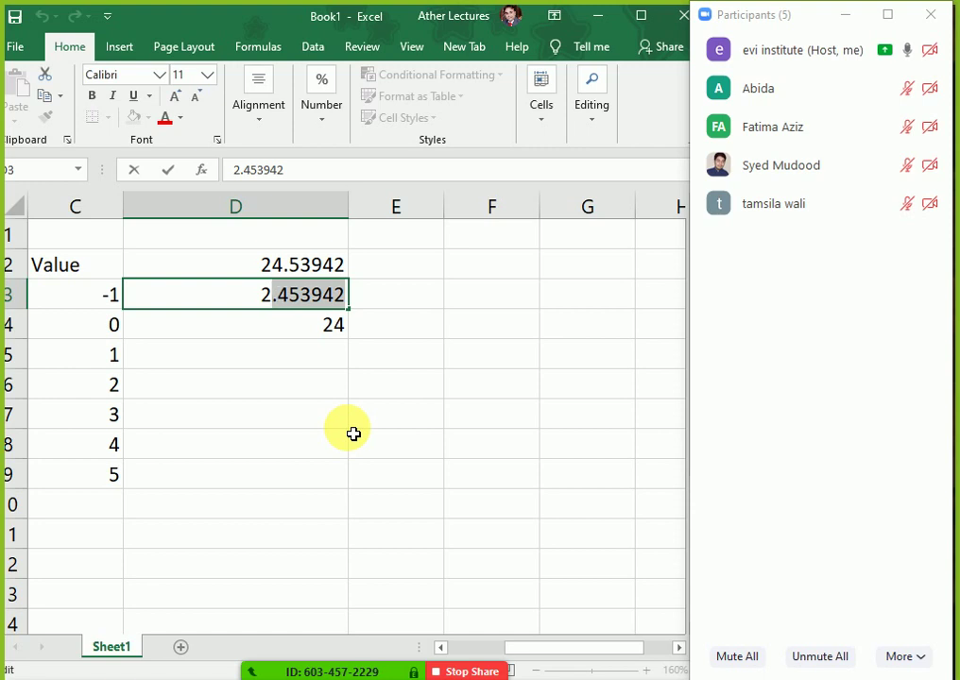
{"action": "key", "text": "BackSpace"}
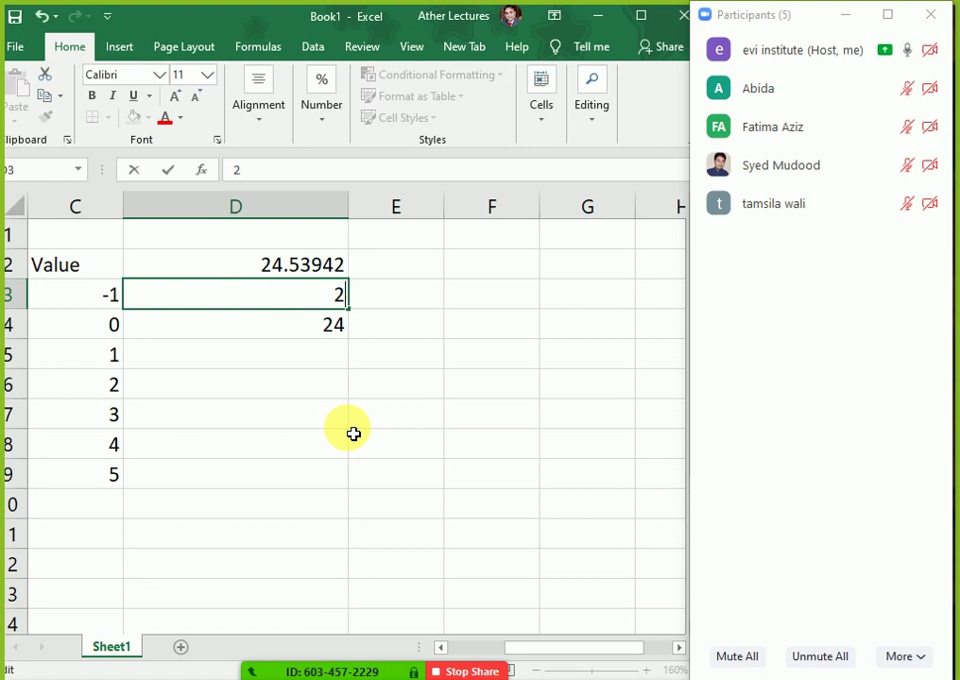
{"action": "key", "text": "Return"}
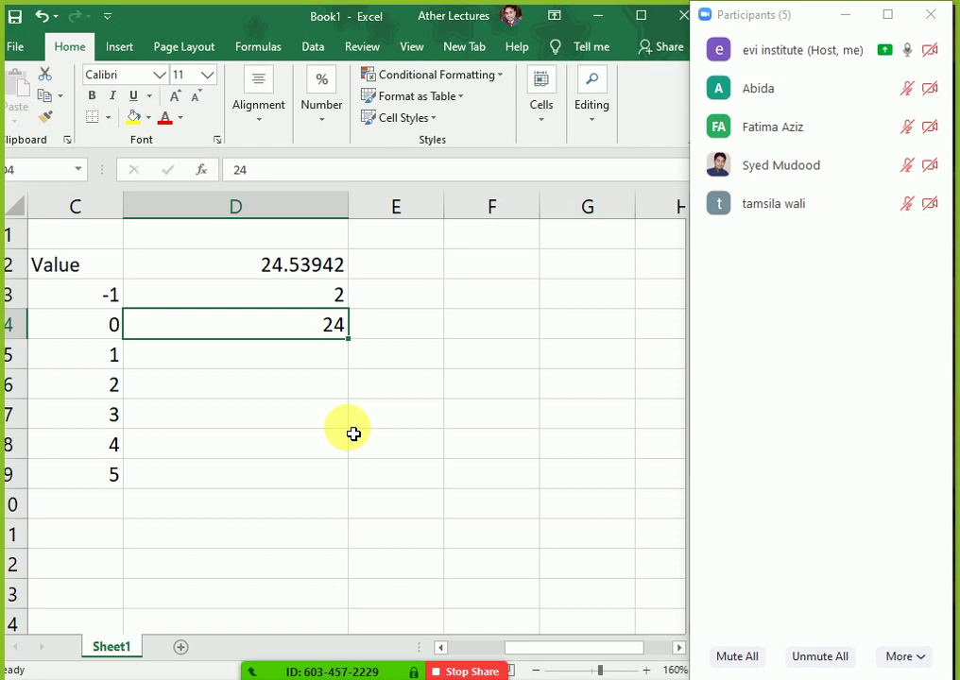
Enter 24.5 in cell D5 beside the 1 and 24.53 in cell D6 beside the 2.
{"action": "key", "text": "Up"}
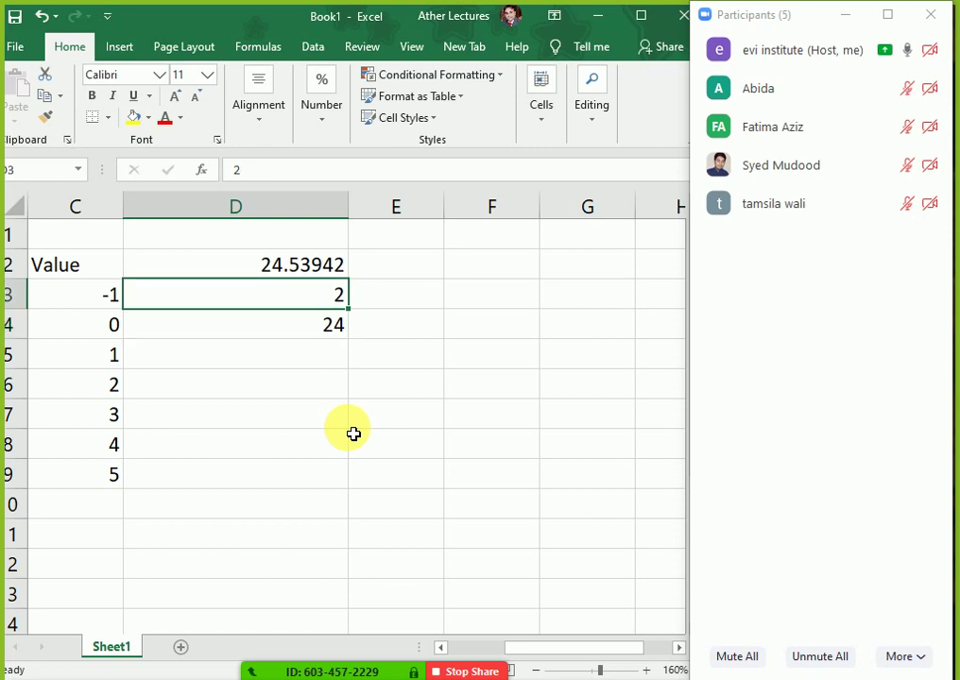
{"action": "key", "text": "Down"}
{"action": "key", "text": "Down"}
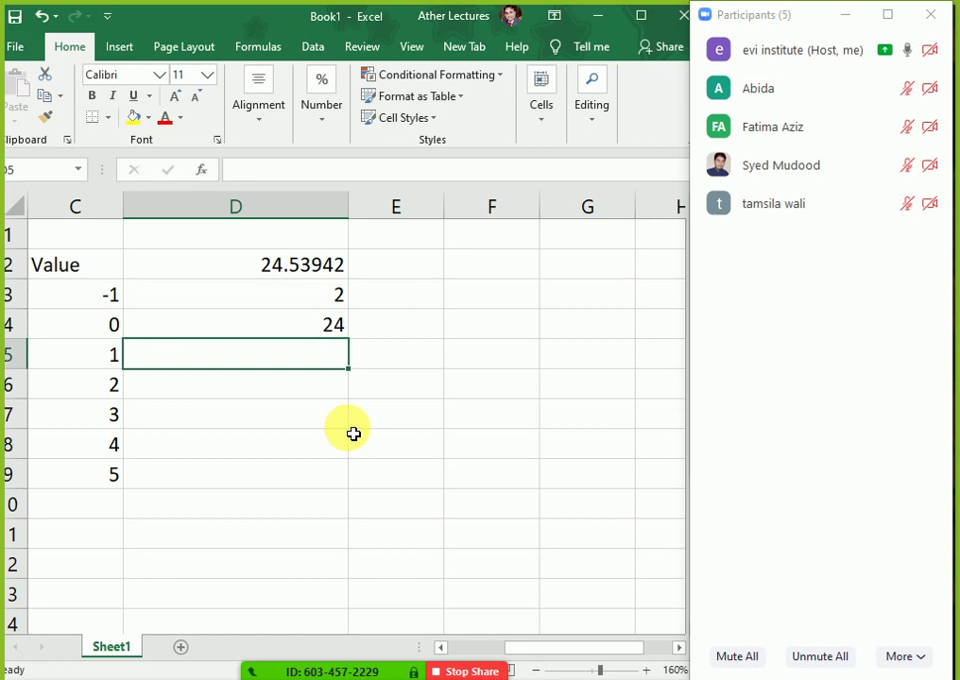
{"action": "type", "text": "24.5"}
{"action": "key", "text": "Return"}
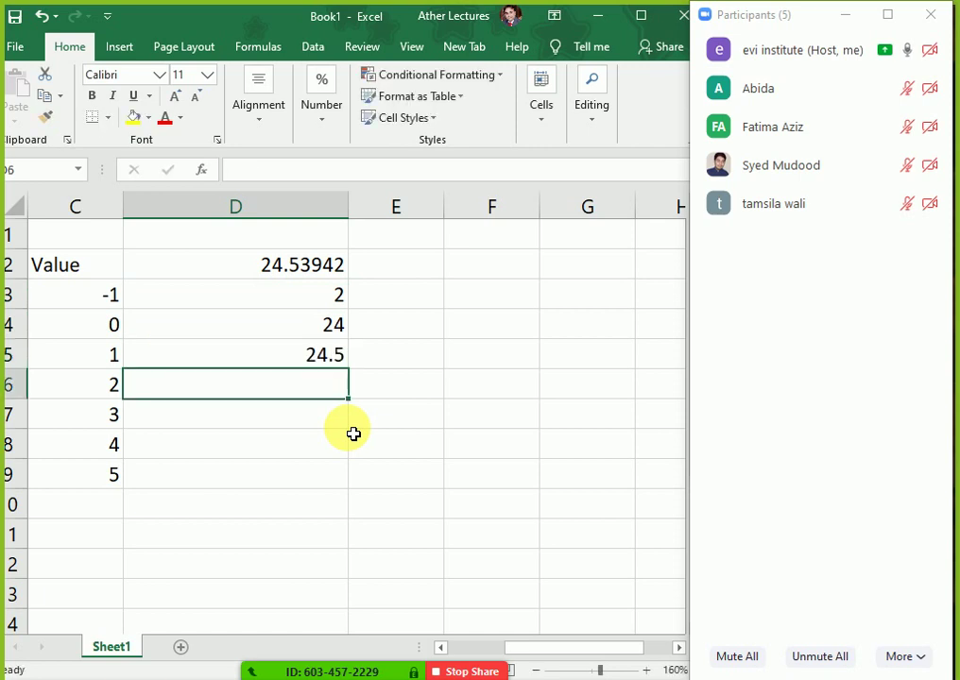
{"action": "type", "text": "24.53"}
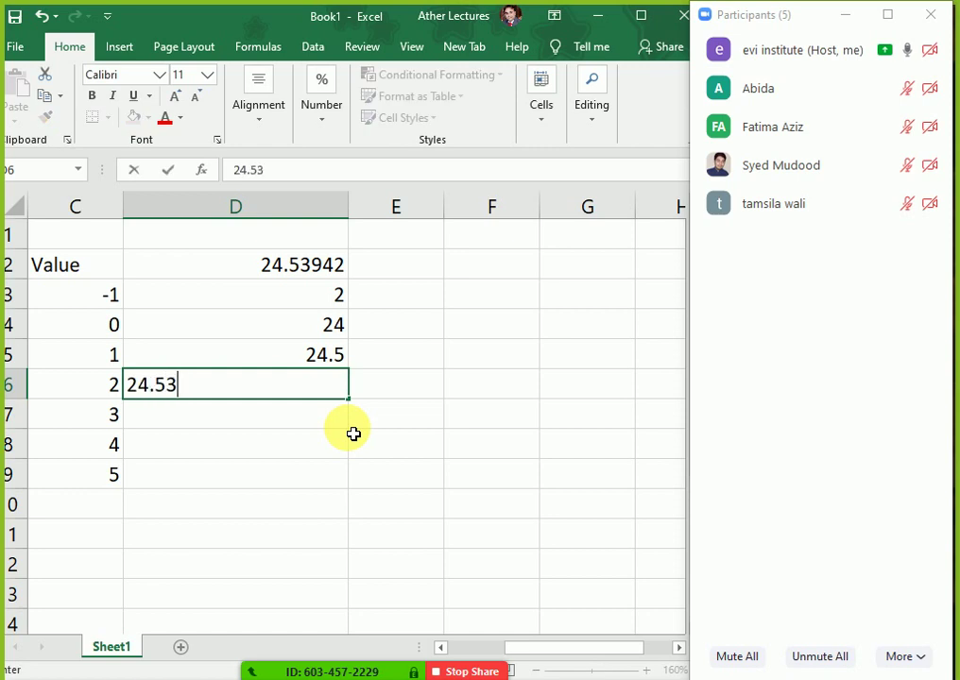
{"action": "key", "text": "Return"}
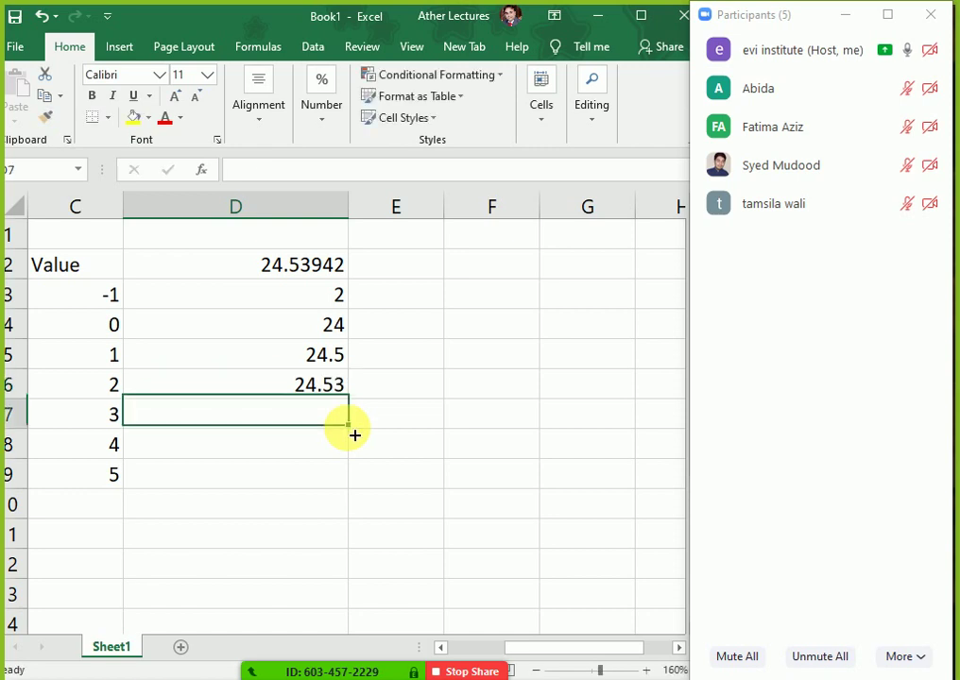
Clear the manually entered numbers from cells D3 to D6.
{"action": "key", "text": "Up"}
{"action": "key", "text": "Up"}
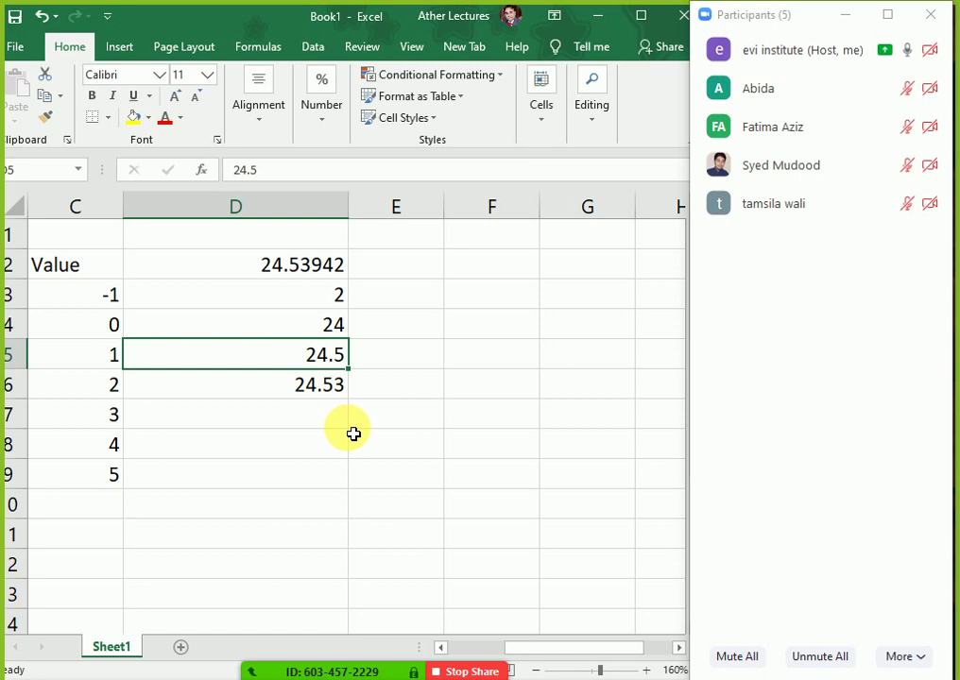
{"action": "key", "text": "Up"}
{"action": "key", "text": "Up"}
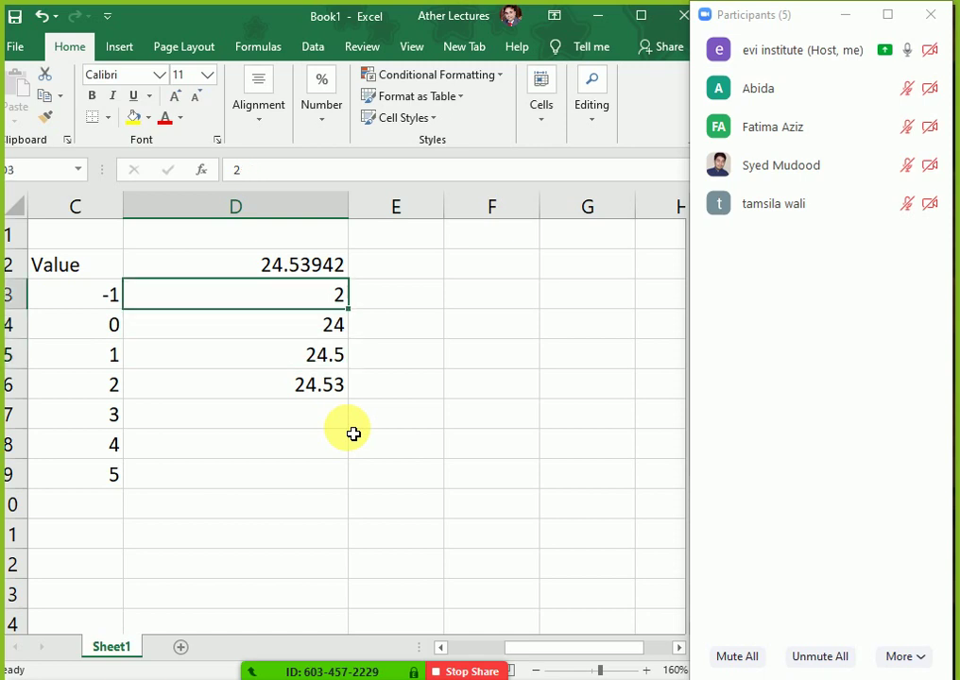
{"action": "key", "text": "shift+Down"}
{"action": "key", "text": "shift+Down"}
{"action": "key", "text": "shift+Down"}
{"action": "key", "text": "Delete"}
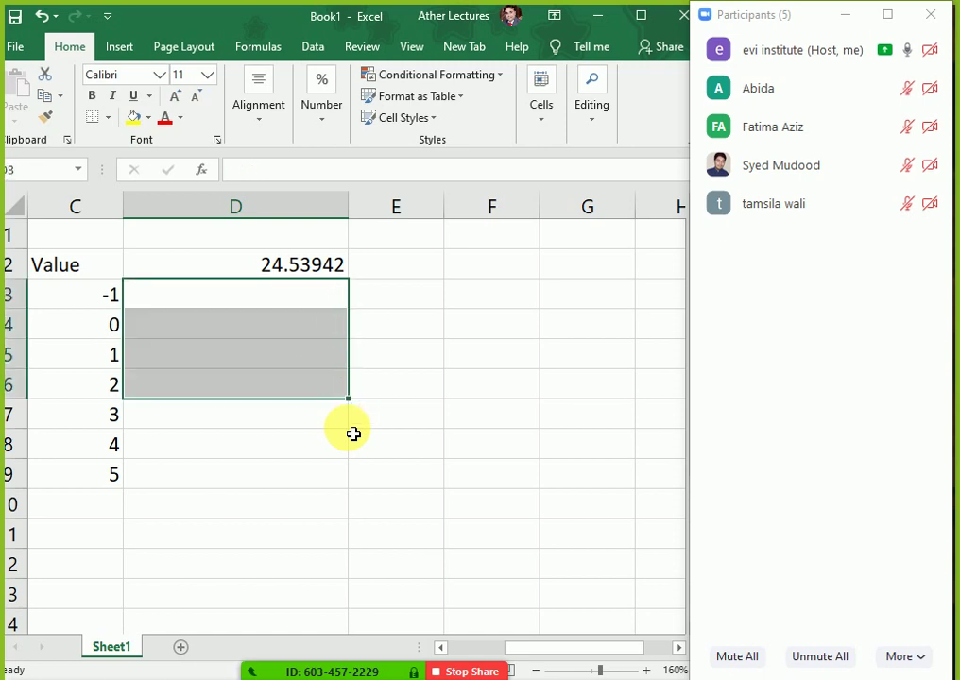
Move the list from -1 to 5 one row down into cells C4 to C10.
{"action": "key", "text": "Left"}
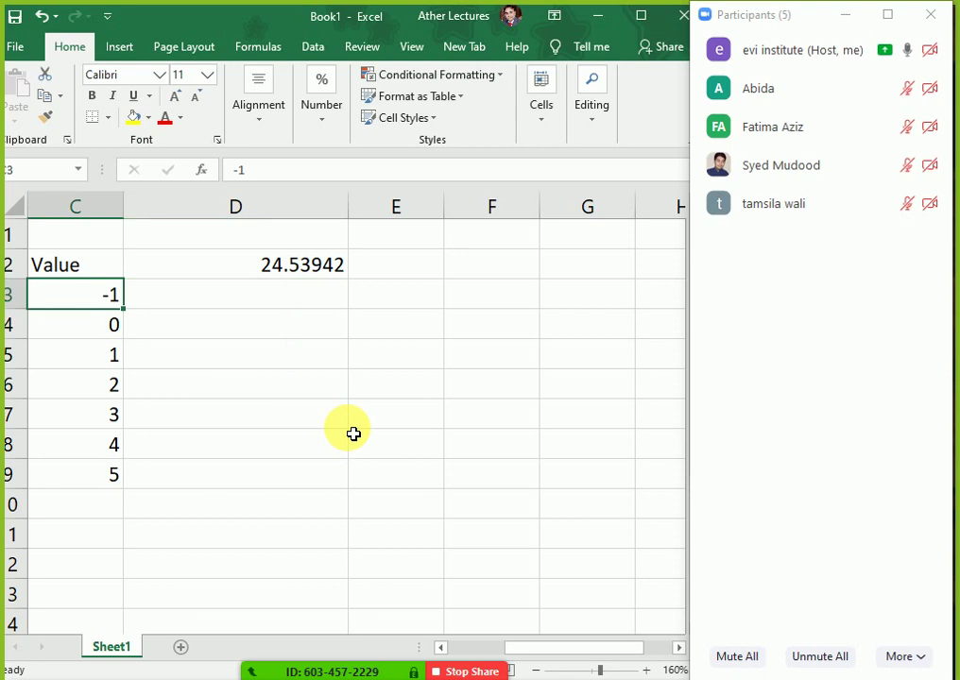
{"action": "key", "text": "ctrl+shift+Down"}
{"action": "key", "text": "ctrl+x"}
{"action": "key", "text": "Down"}
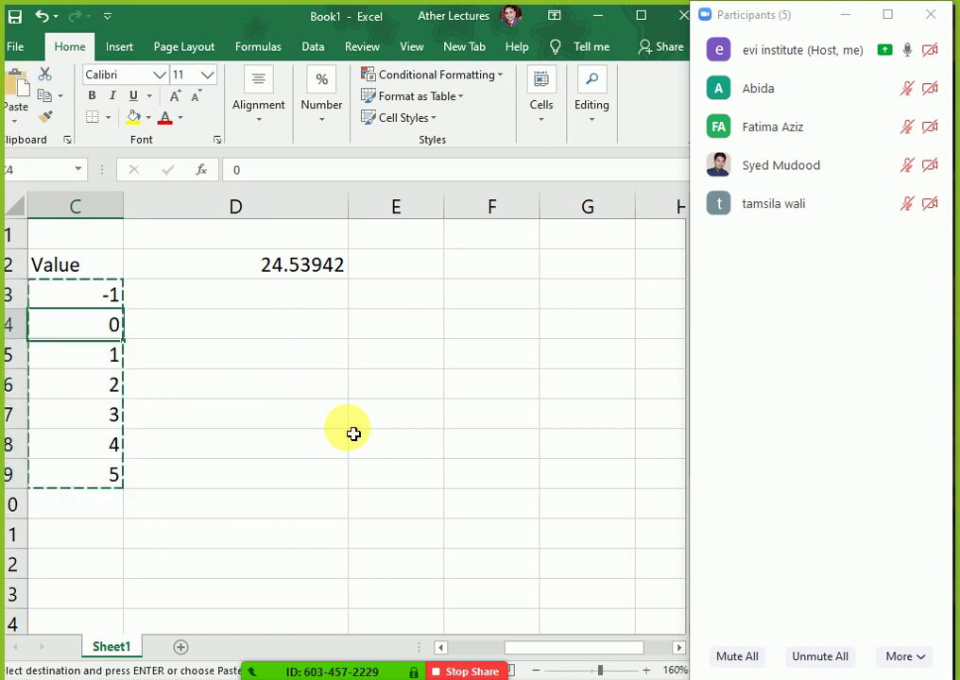
{"action": "key", "text": "Return"}
Enter the column headings Round, Roundup and rounddown in cells D3, E3 and F3.
{"action": "key", "text": "Right"}
{"action": "key", "text": "Up"}
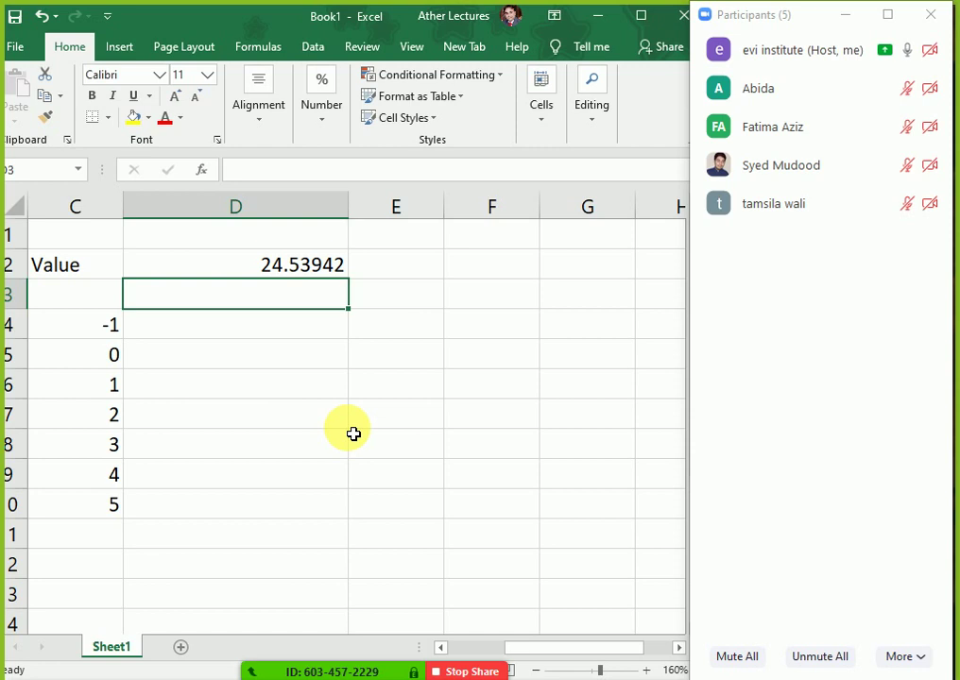
{"action": "type", "text": "Roundo"}
{"action": "key", "text": "BackSpace"}
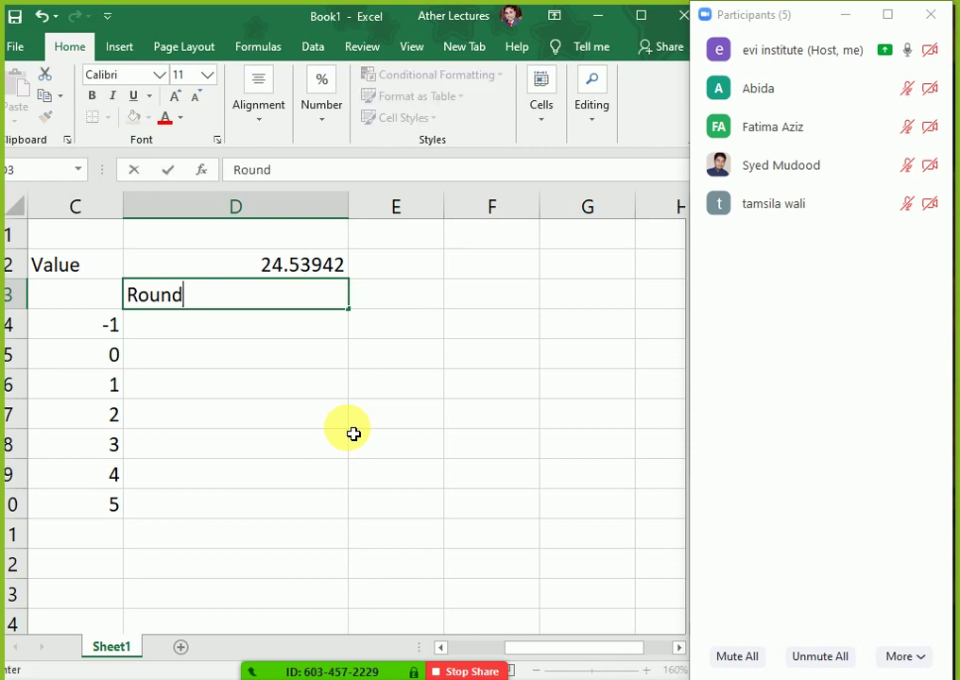
{"action": "key", "text": "Tab"}
{"action": "type", "text": "Ro"}
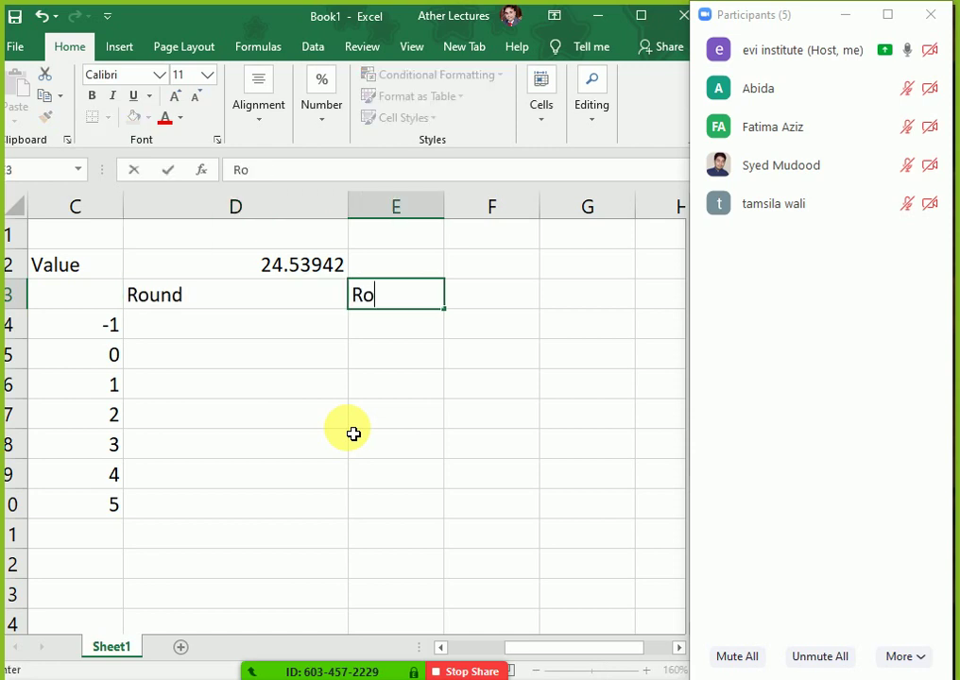
{"action": "type", "text": "undup"}
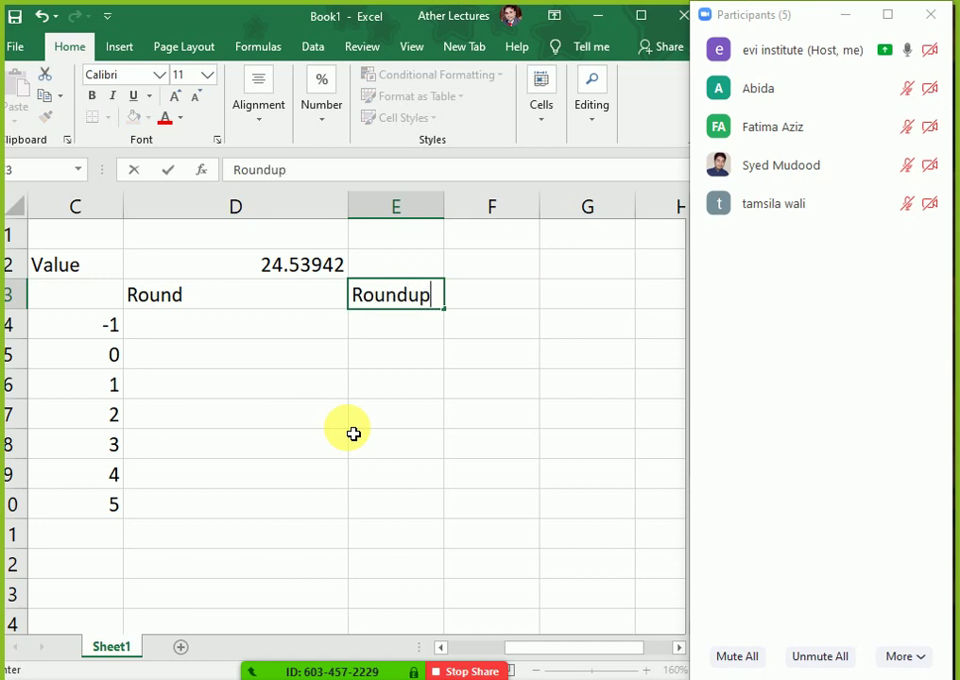
{"action": "key", "text": "Tab"}
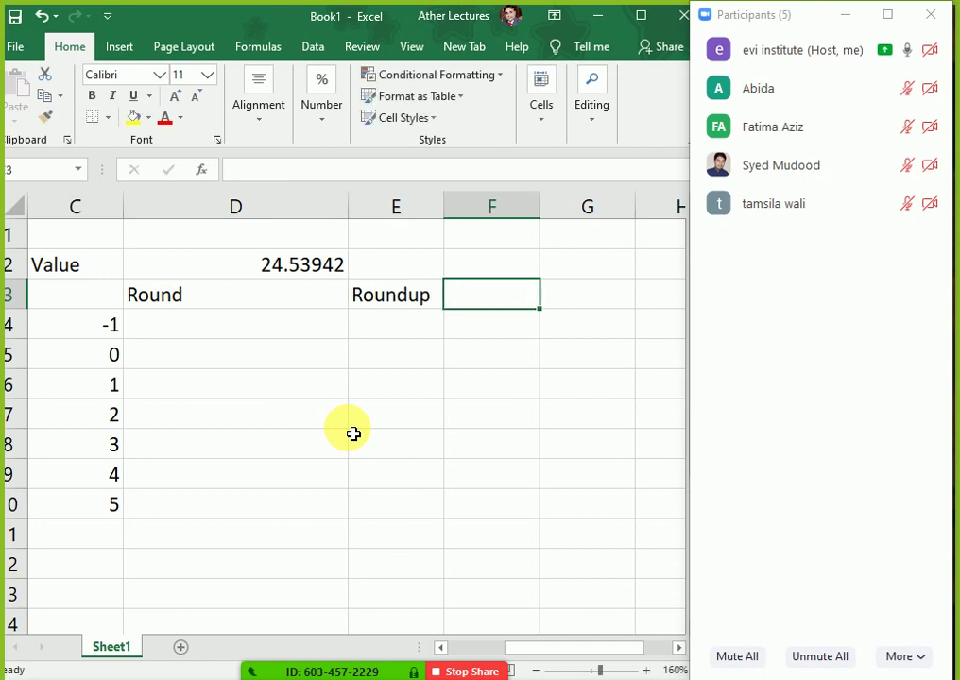
{"action": "type", "text": "rounddown"}
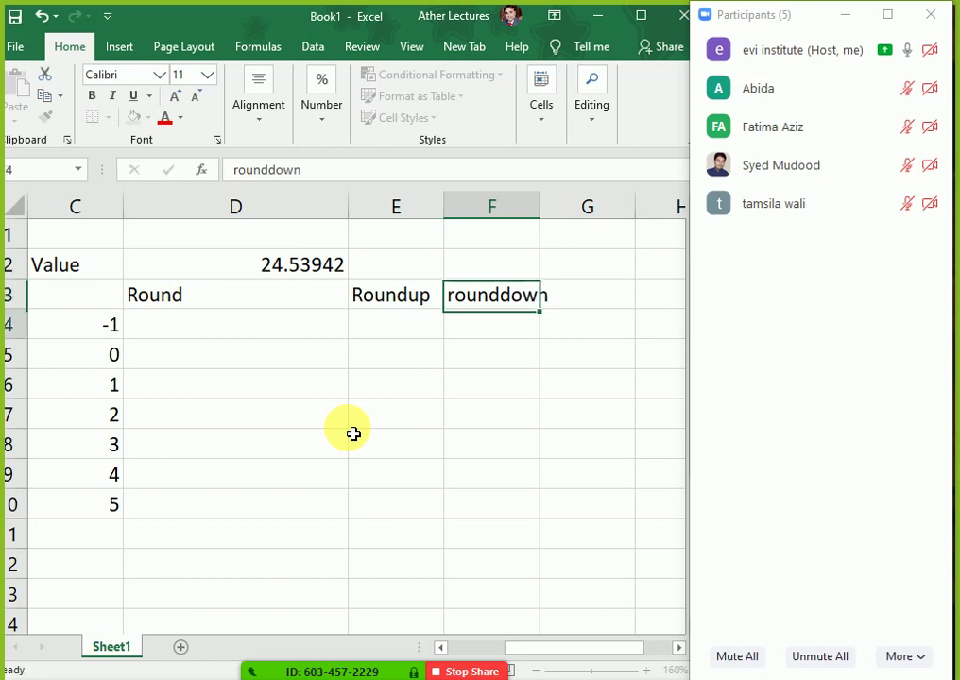
{"action": "key", "text": "Return"}
Enter the formula =ROUND(D2,C4) in cell D4 under the Round heading and return to the value in D2.
{"action": "key", "text": "Left"}
{"action": "key", "text": "Left"}
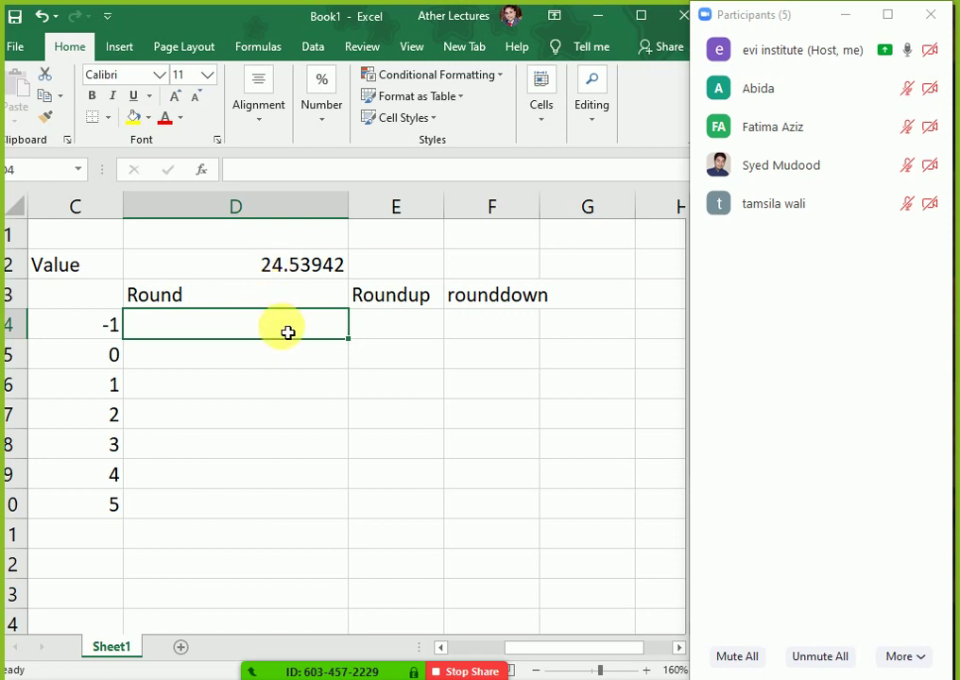
{"action": "type", "text": "="}
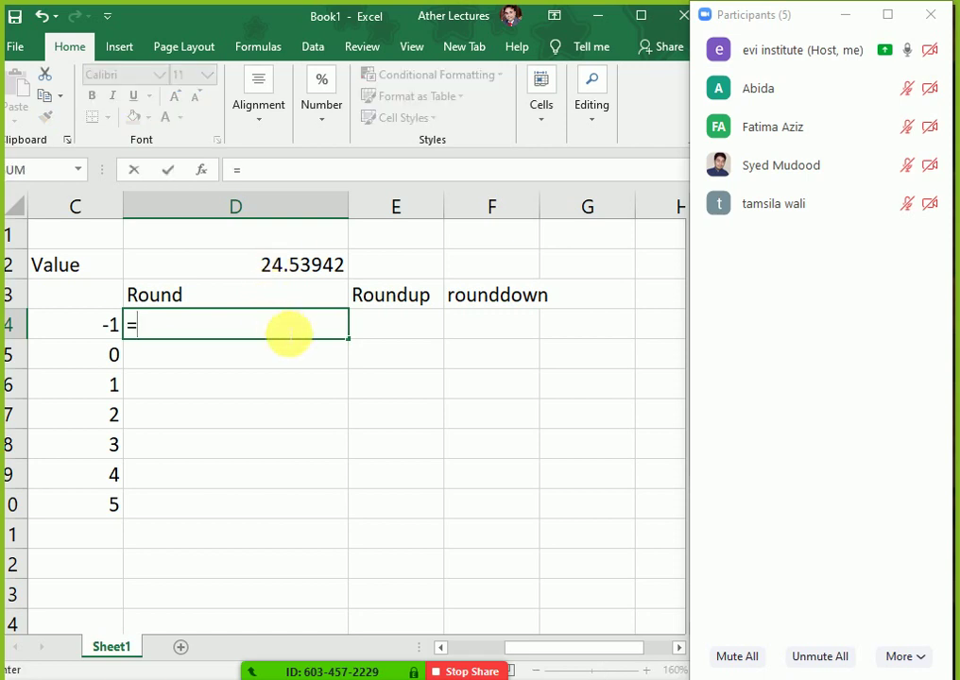
{"action": "type", "text": "roundo"}
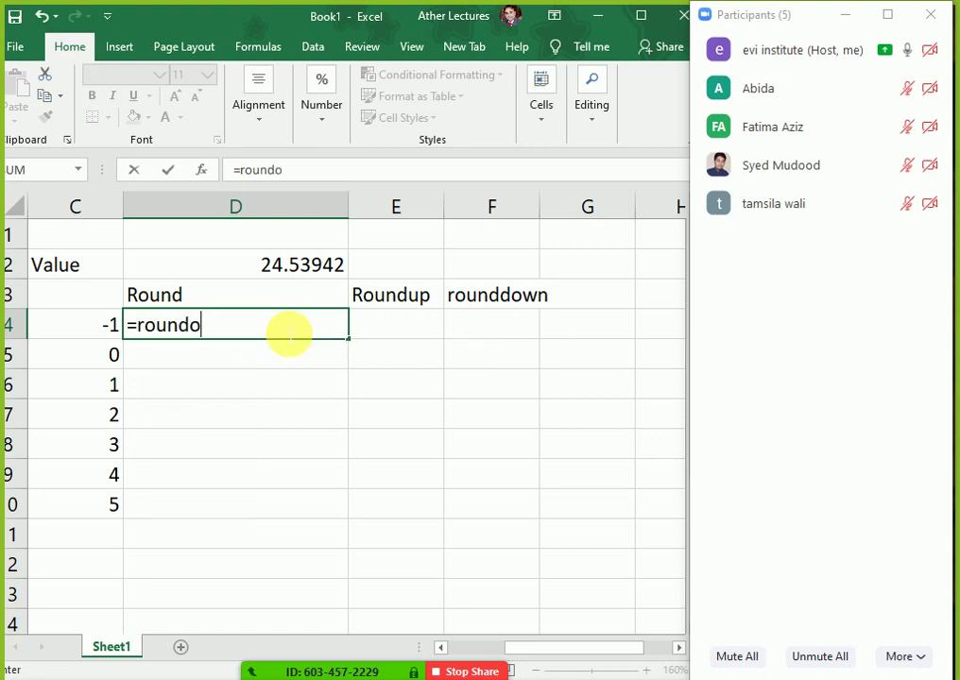
{"action": "type", "text": "w"}
{"action": "key", "text": "BackSpace"}
{"action": "key", "text": "BackSpace"}
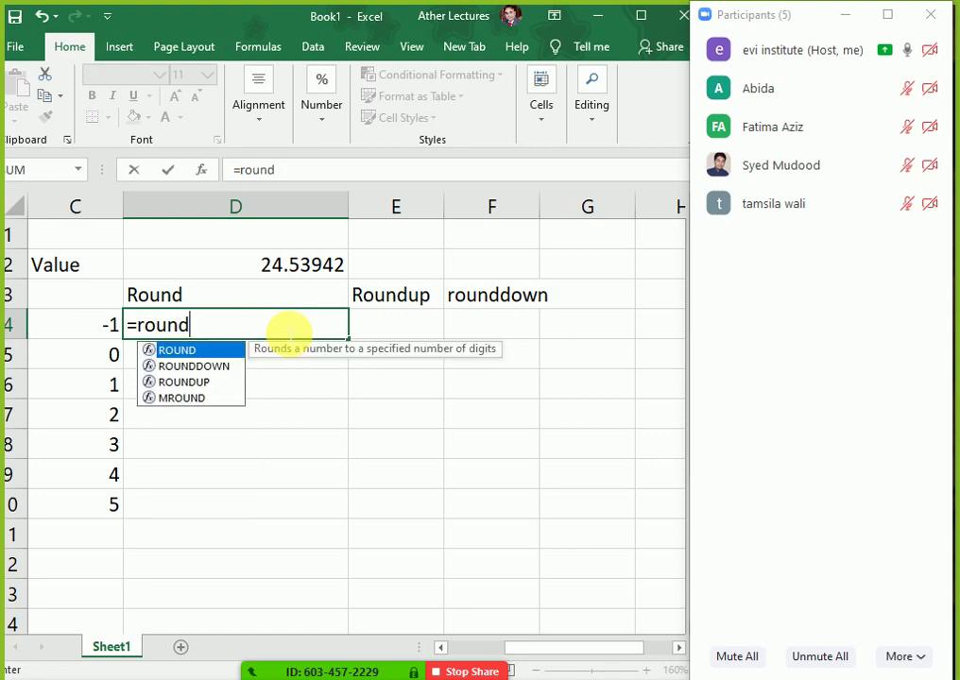
{"action": "type", "text": "("}
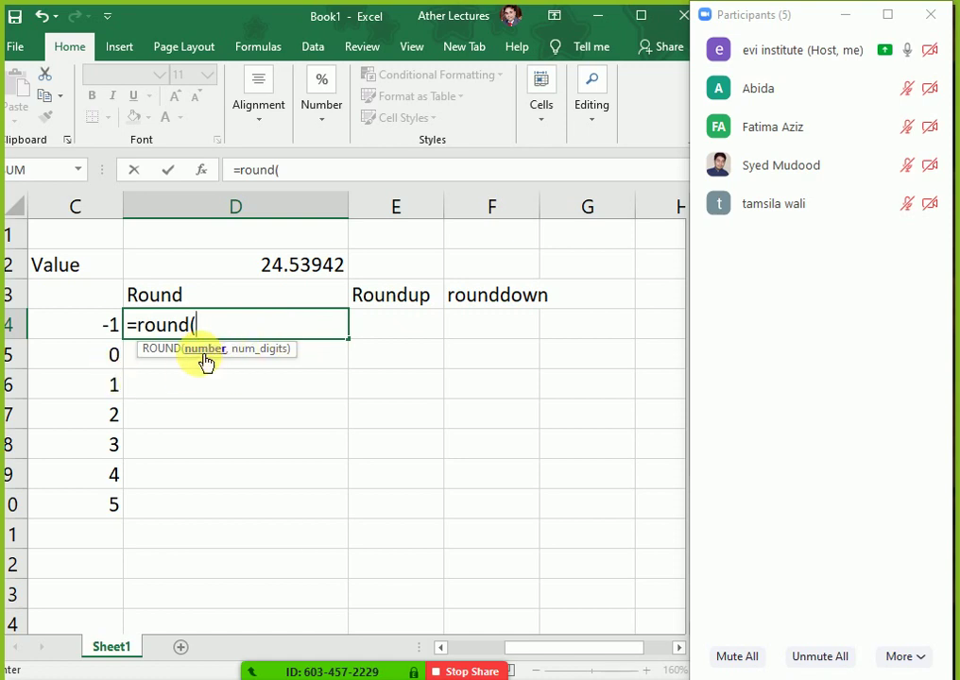
{"action": "left_click", "coordinate": [256, 272]}
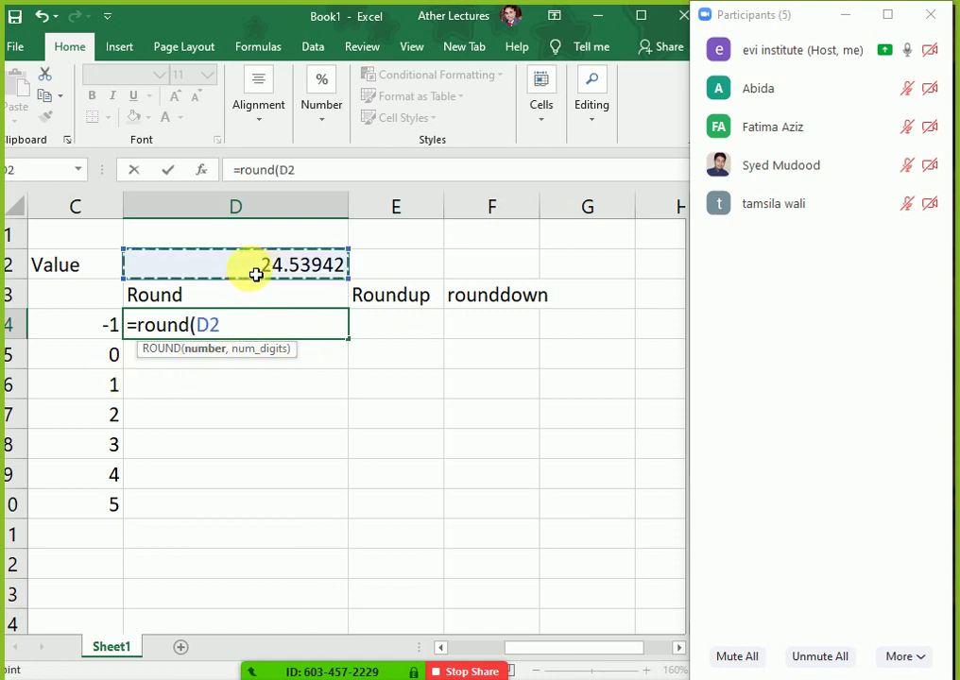
{"action": "type", "text": ","}
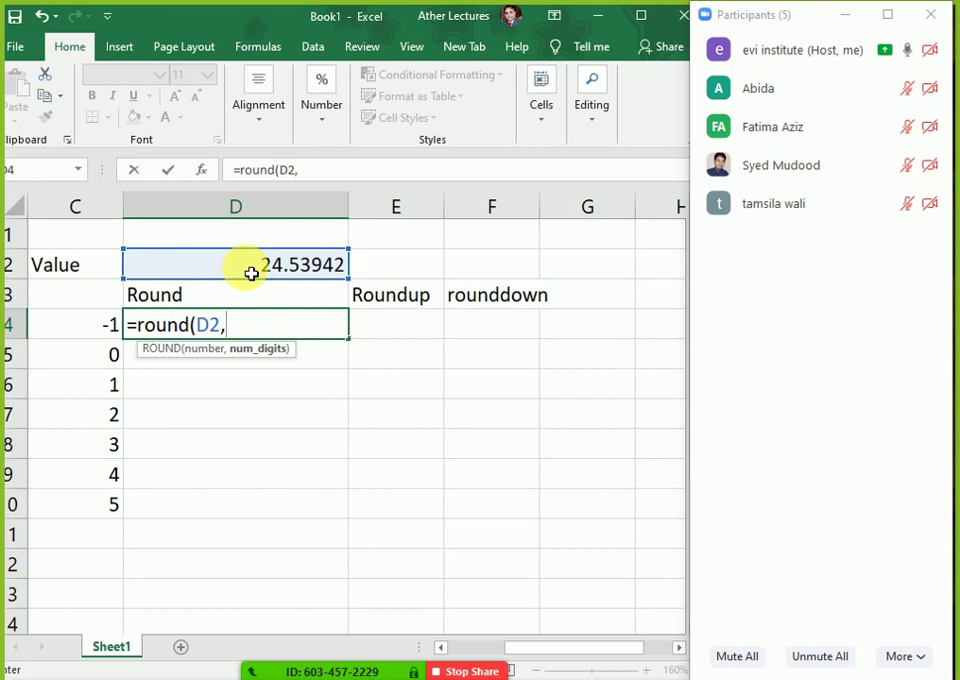
{"action": "left_click", "coordinate": [97, 336]}
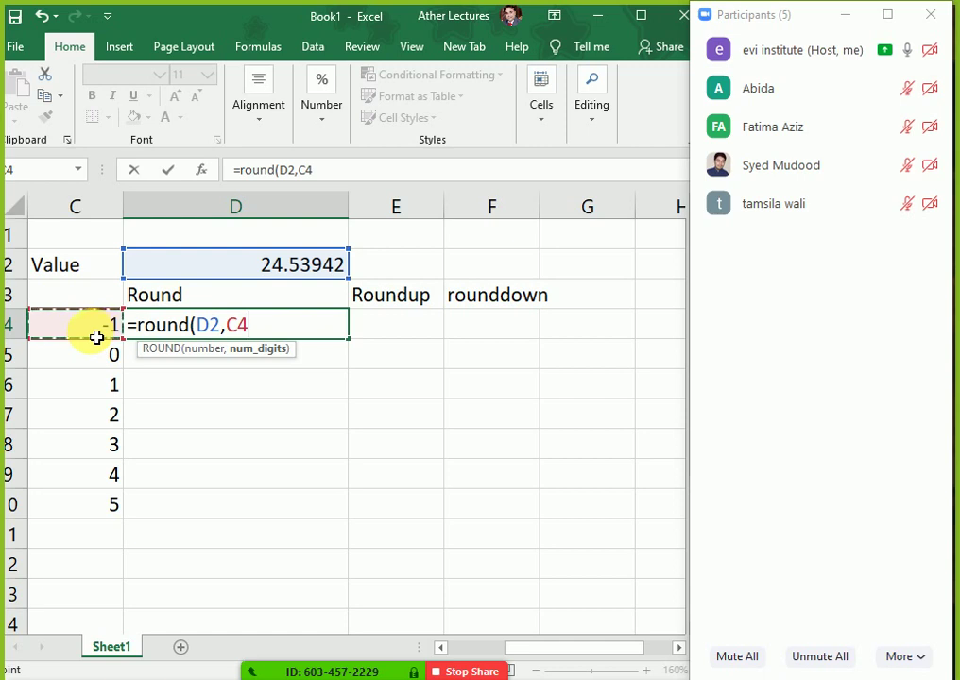
{"action": "type", "text": ")"}
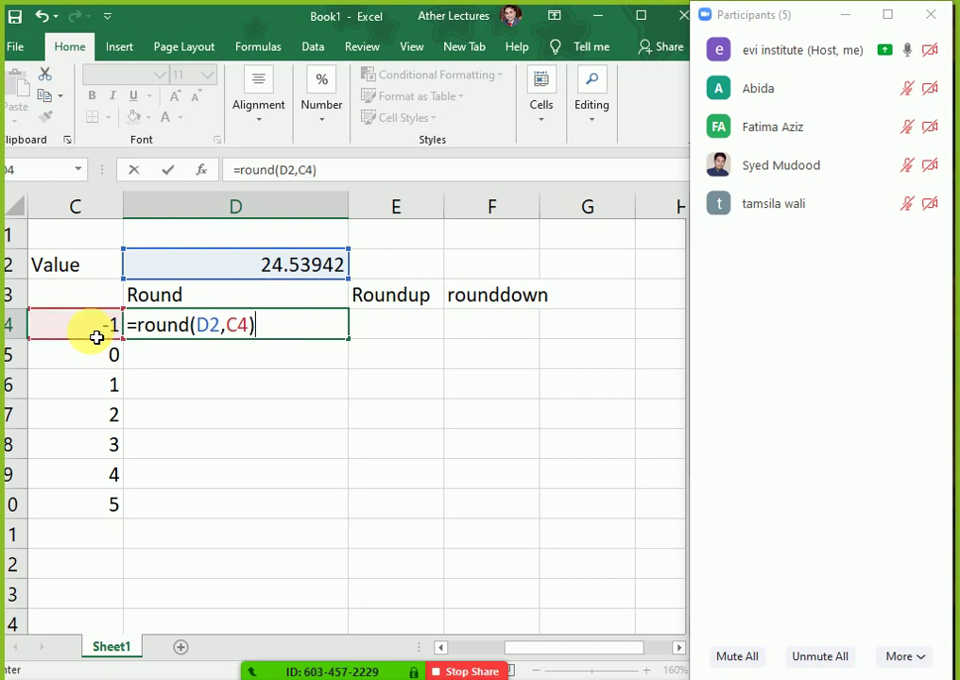
{"action": "key", "text": "Return"}
{"action": "key", "text": "Up"}
{"action": "key", "text": "Up"}
{"action": "key", "text": "Up"}
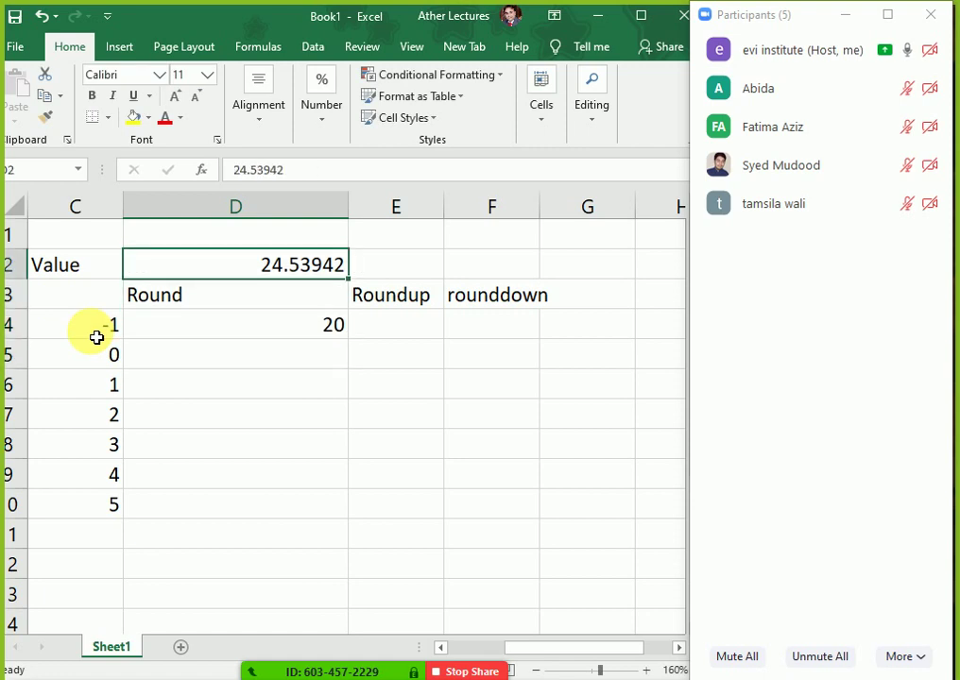
Change the value in cell D2 to 25.53942 and return to the ROUND formula in D4.
{"action": "key", "text": "F2"}
{"action": "key", "text": "Left"}
{"action": "key", "text": "Left"}
{"action": "key", "text": "Left"}
{"action": "key", "text": "Left"}
{"action": "key", "text": "Left"}
{"action": "key", "text": "Left"}
{"action": "key", "text": "Left"}
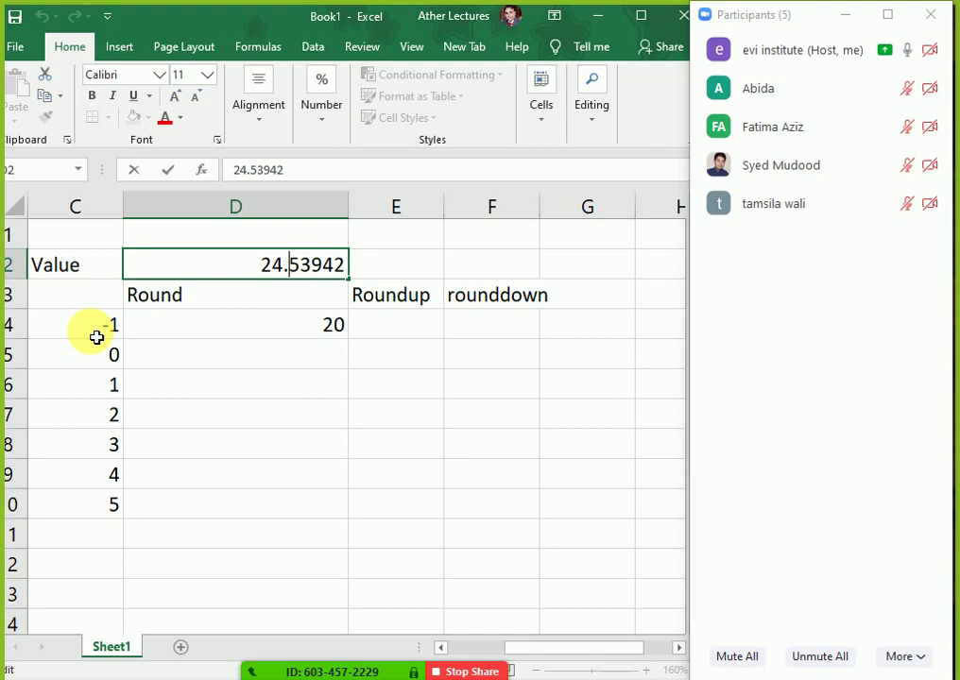
{"action": "key", "text": "Delete"}
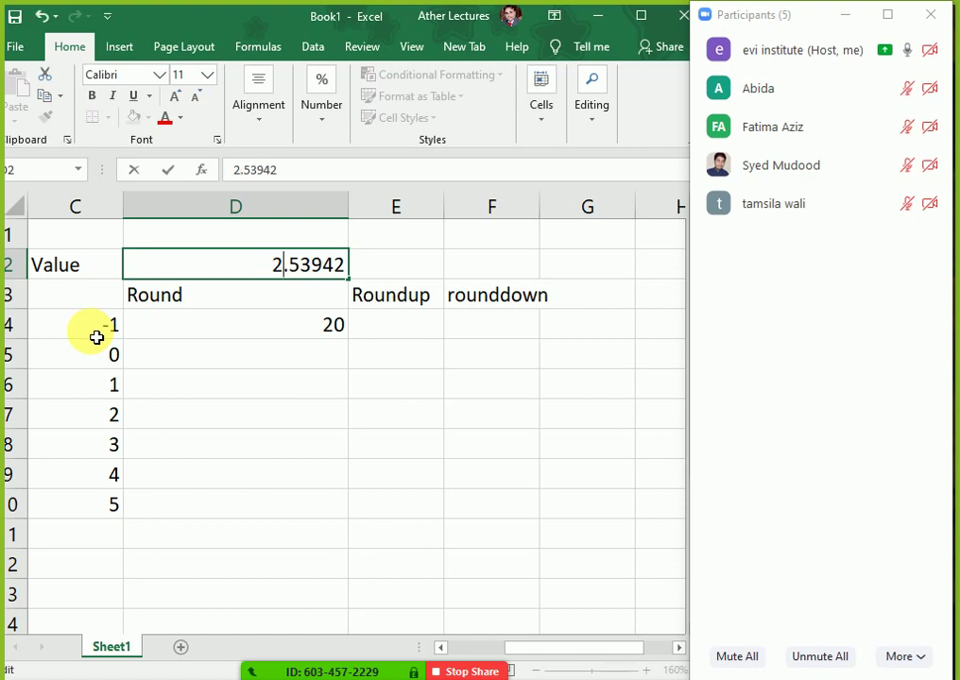
{"action": "type", "text": "5"}
{"action": "key", "text": "Return"}
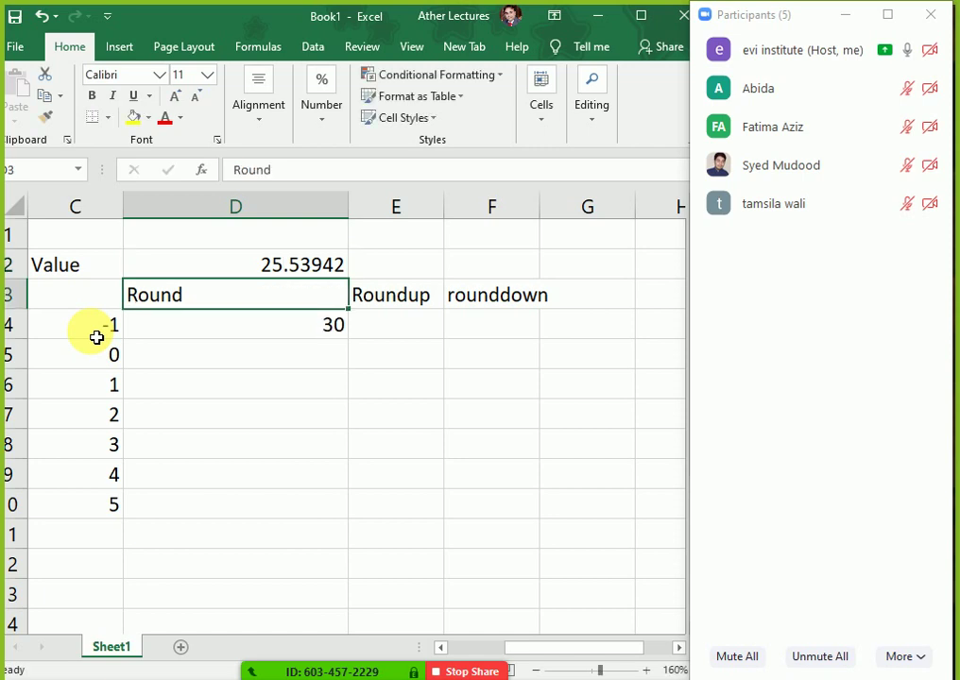
{"action": "key", "text": "Down"}
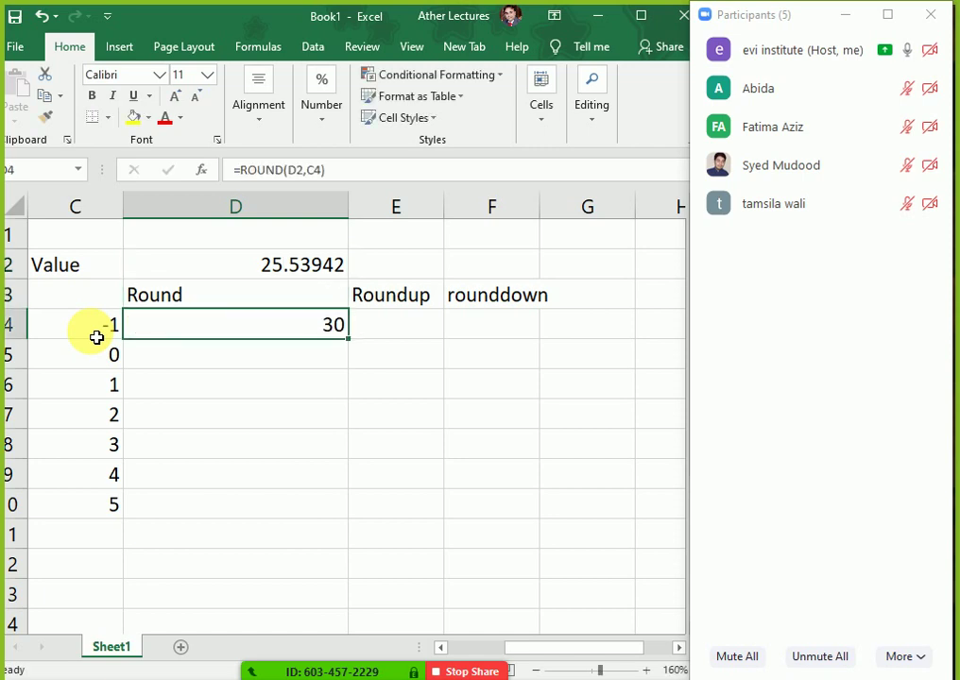
{"action": "left_click", "coordinate": [97, 337]}
{"action": "key", "text": "Right"}
{"action": "left_click", "coordinate": [97, 337]}
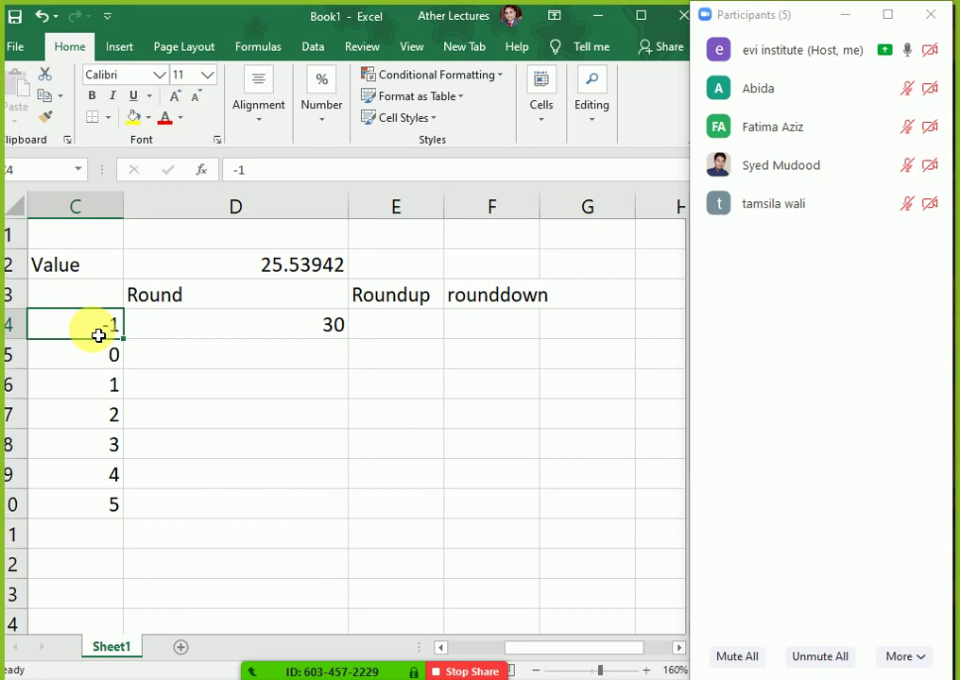
{"action": "key", "text": "Right"}
{"action": "key", "text": "Right"}
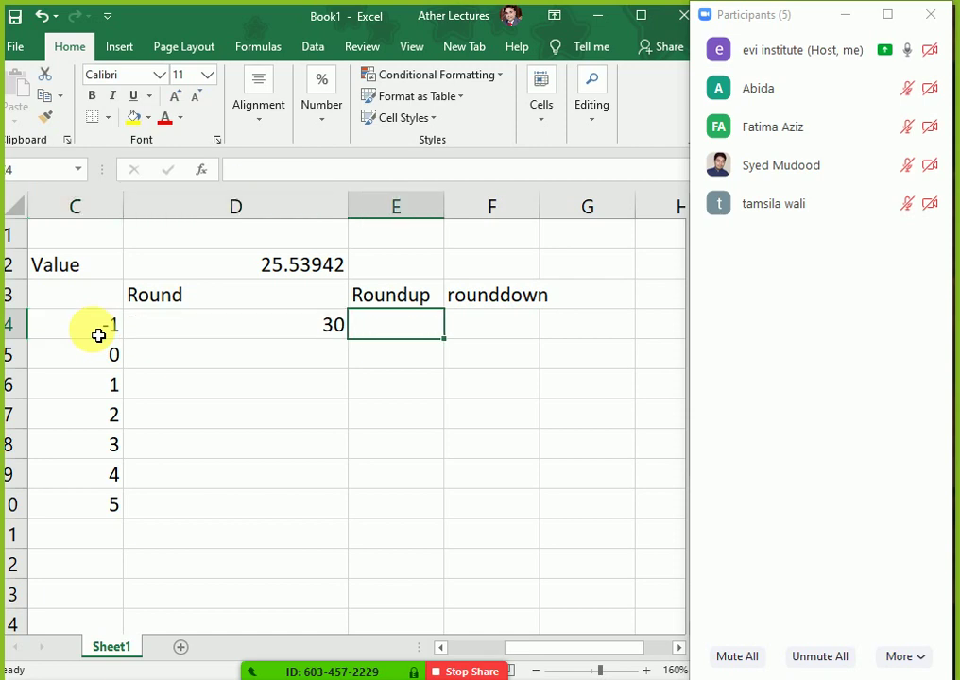
Enter the formula =ROUND(D2,C5) in cell D5 under the Round heading.
{"action": "key", "text": "Left"}
{"action": "key", "text": "Down"}
{"action": "type", "text": "="}
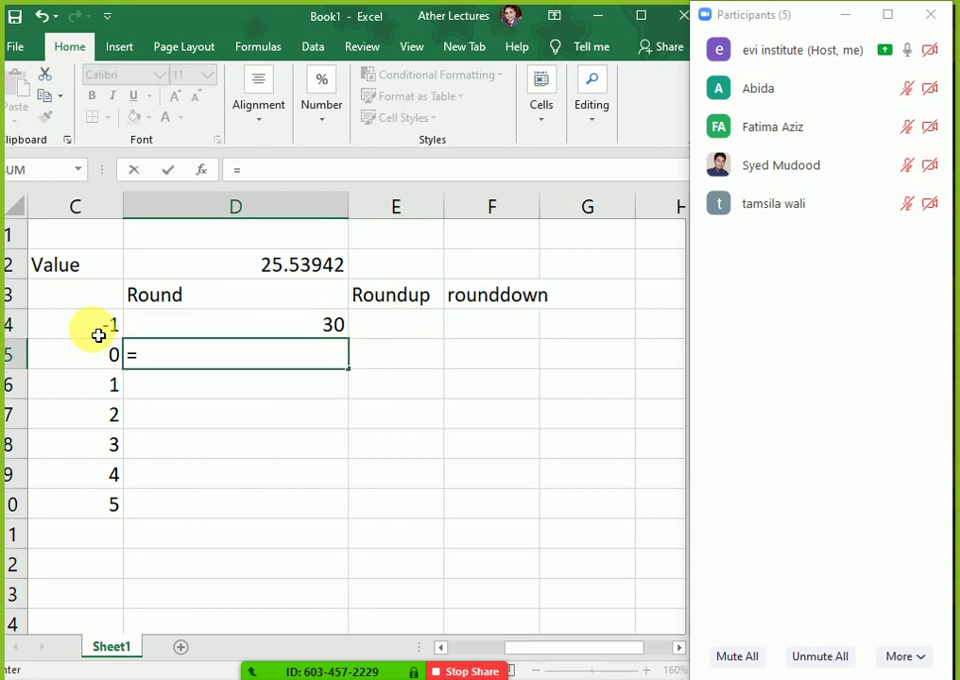
{"action": "type", "text": "roudn"}
{"action": "key", "text": "BackSpace"}
{"action": "key", "text": "BackSpace"}
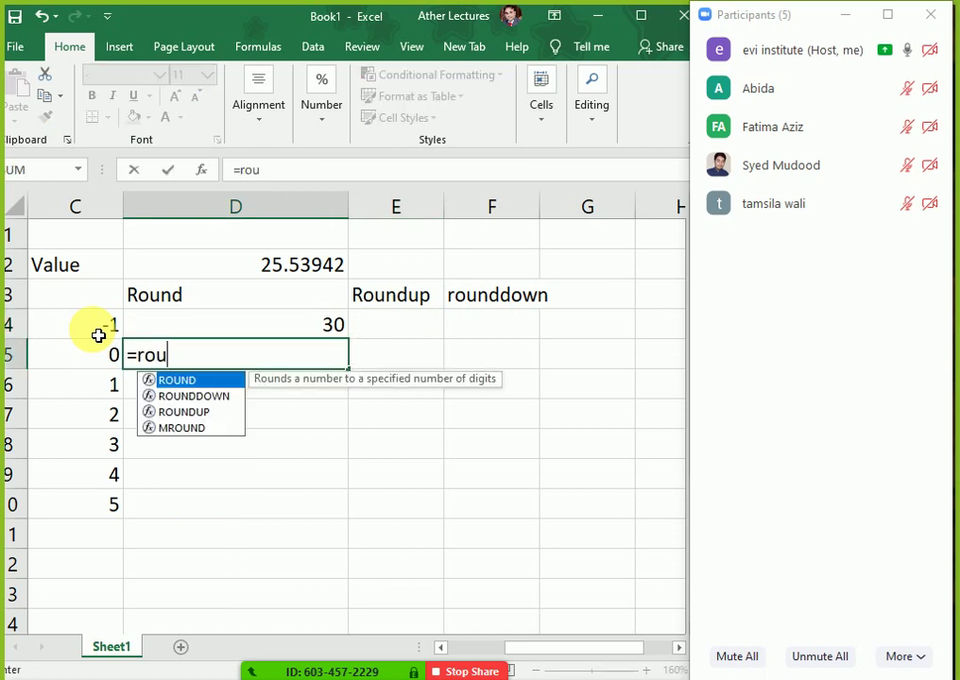
{"action": "type", "text": "nd("}
{"action": "key", "text": "Up"}
{"action": "key", "text": "Up"}
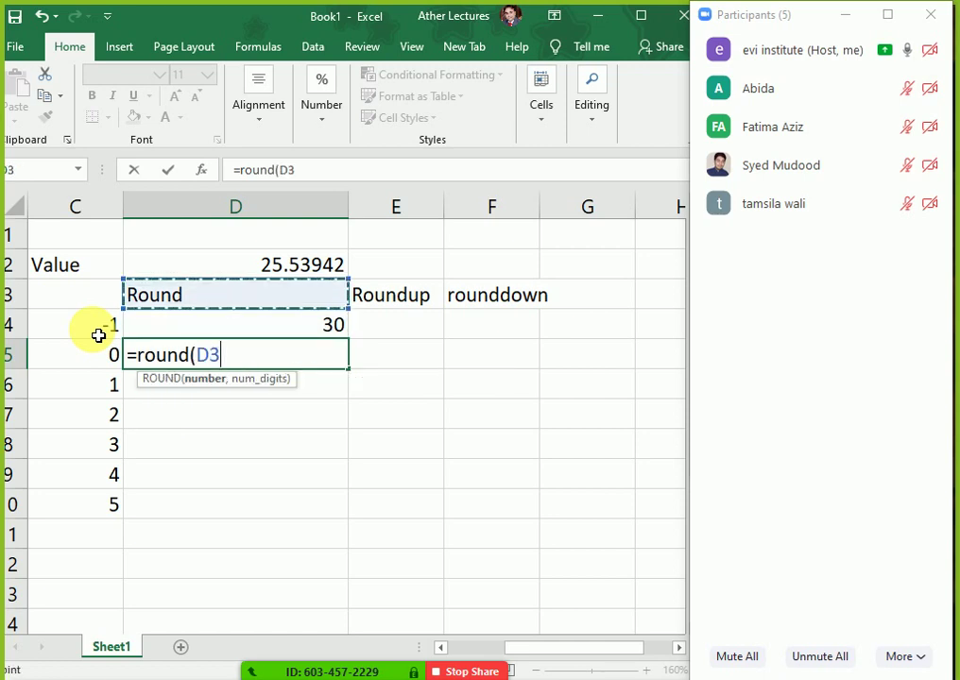
{"action": "key", "text": "Up"}
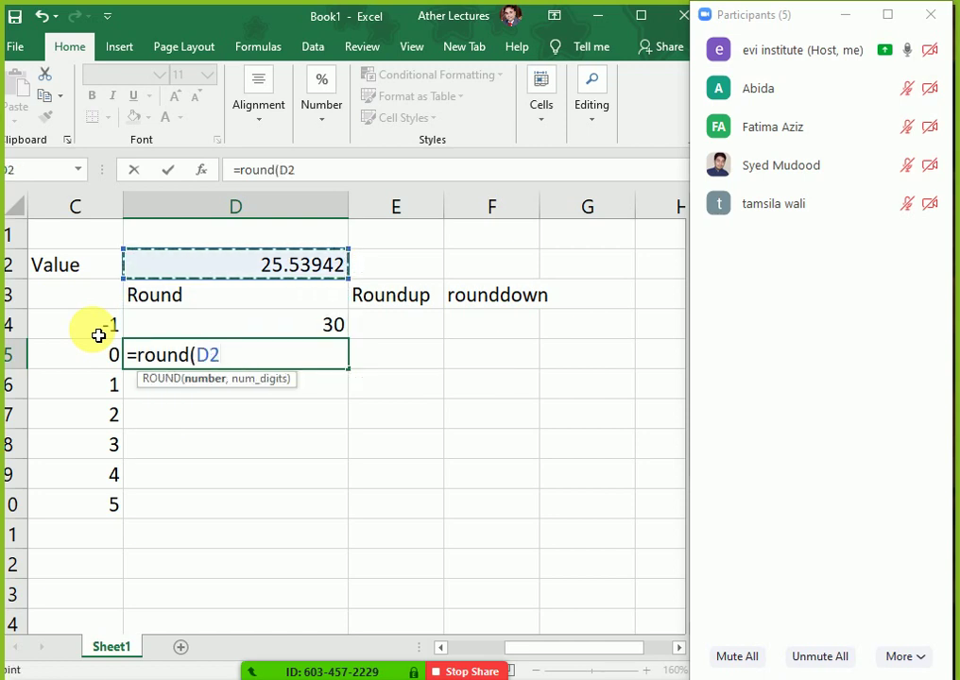
{"action": "type", "text": ","}
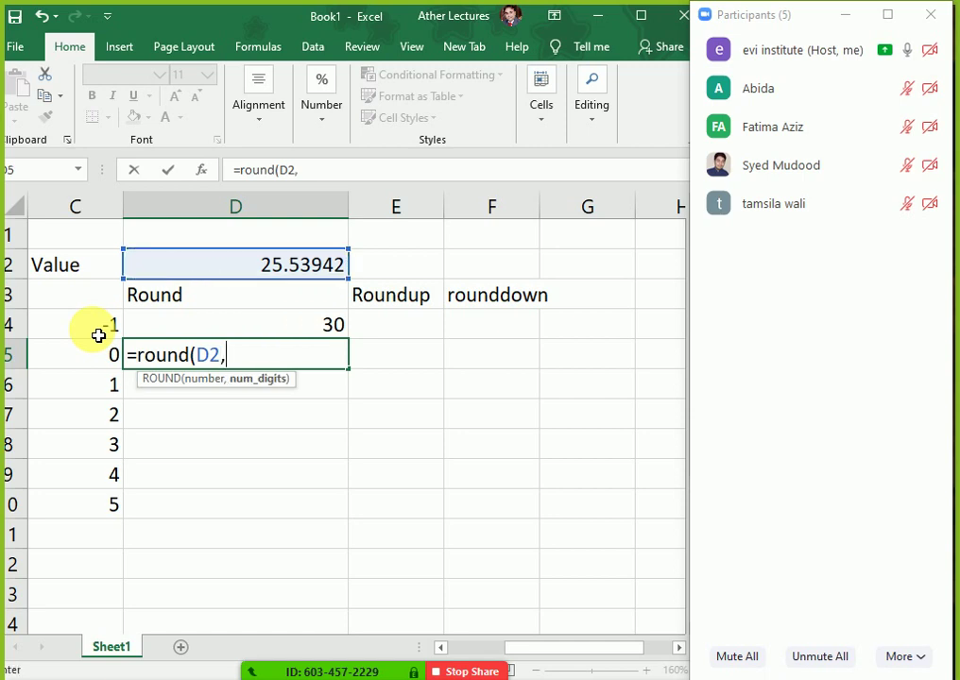
{"action": "key", "text": "Left"}
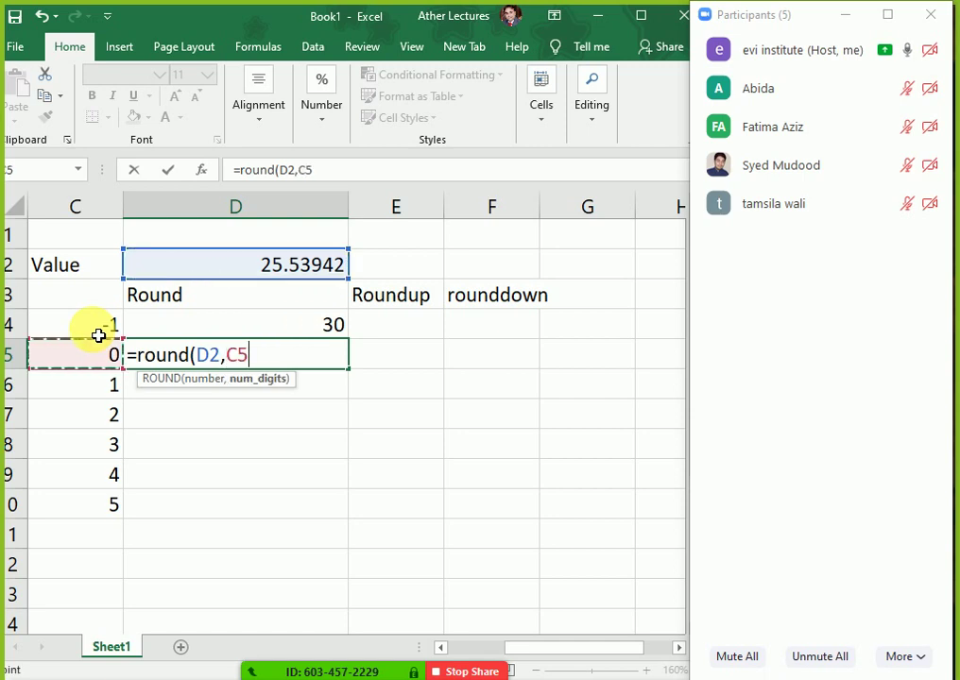
{"action": "type", "text": ")"}
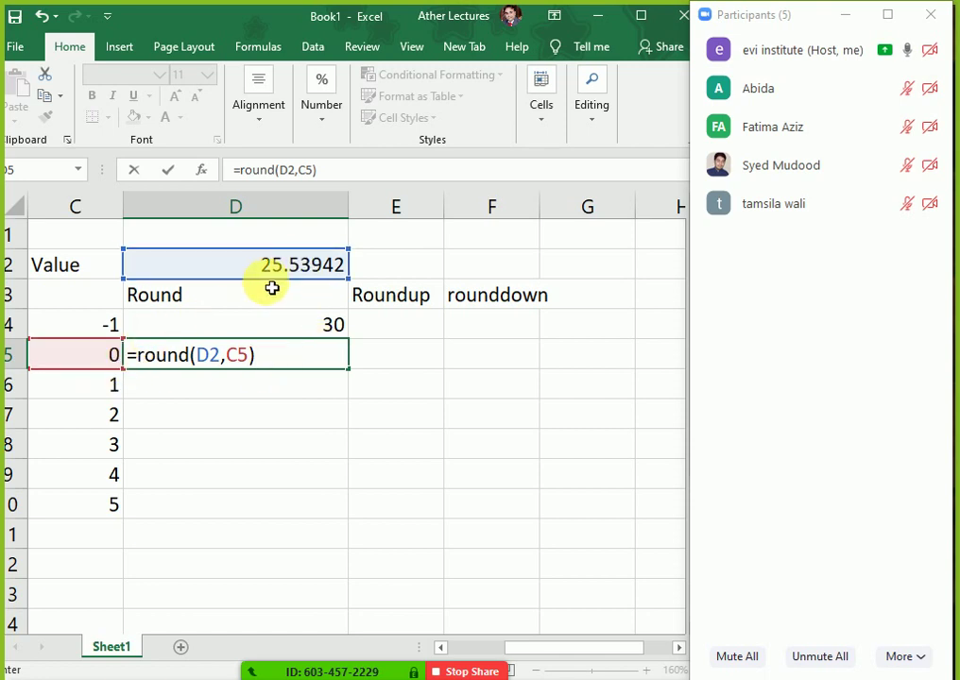
{"action": "key", "text": "Return"}
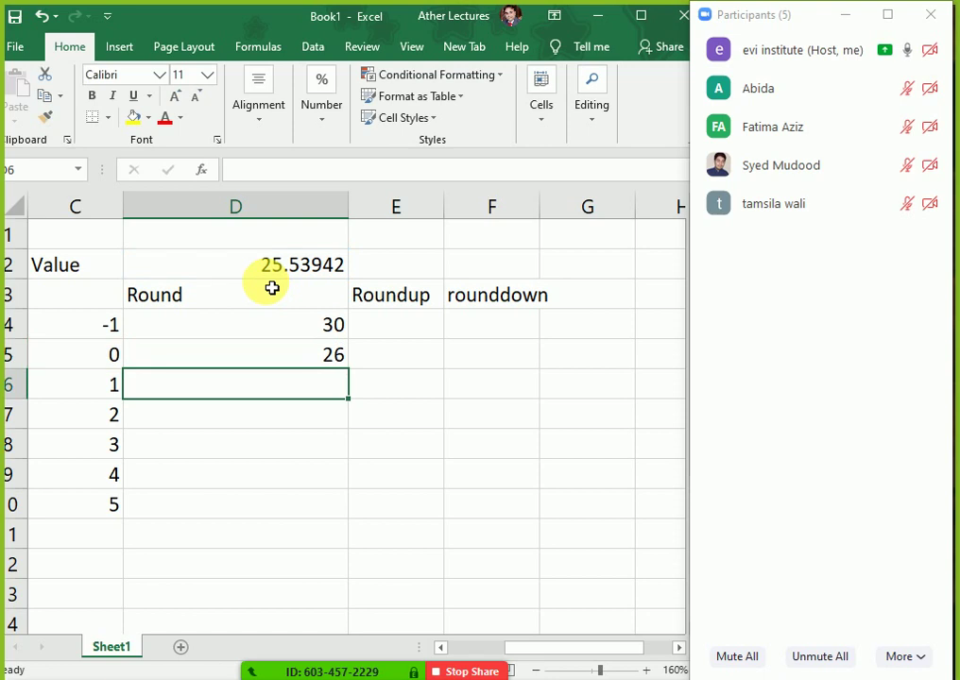
Enter the formula =ROUNDUP(D2,C4) in cell E4 under the Roundup heading.
{"action": "key", "text": "Up"}
{"action": "key", "text": "Up"}
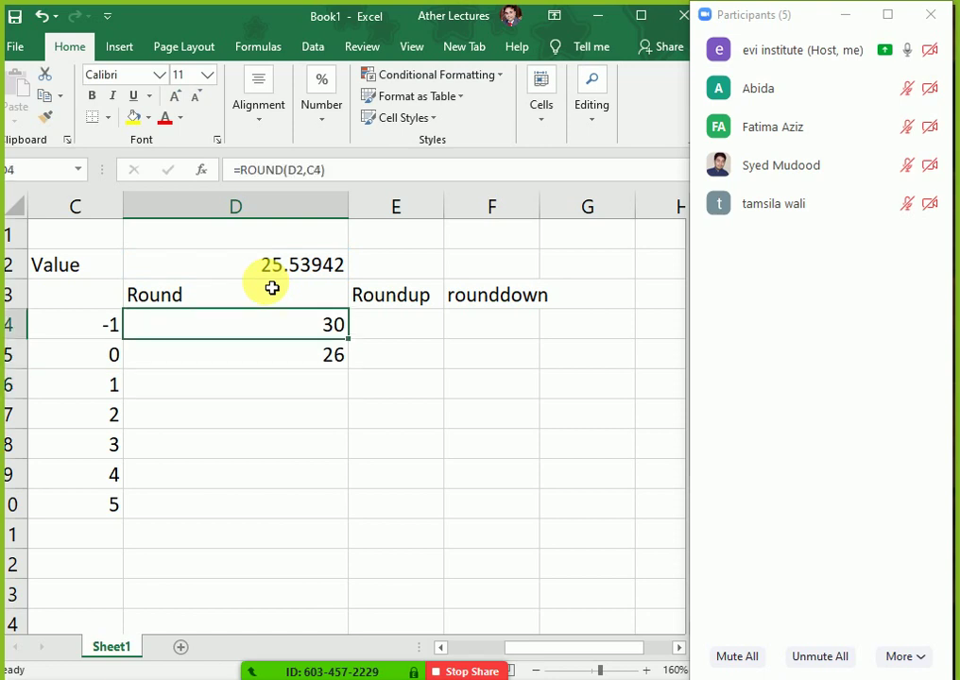
{"action": "key", "text": "Down"}
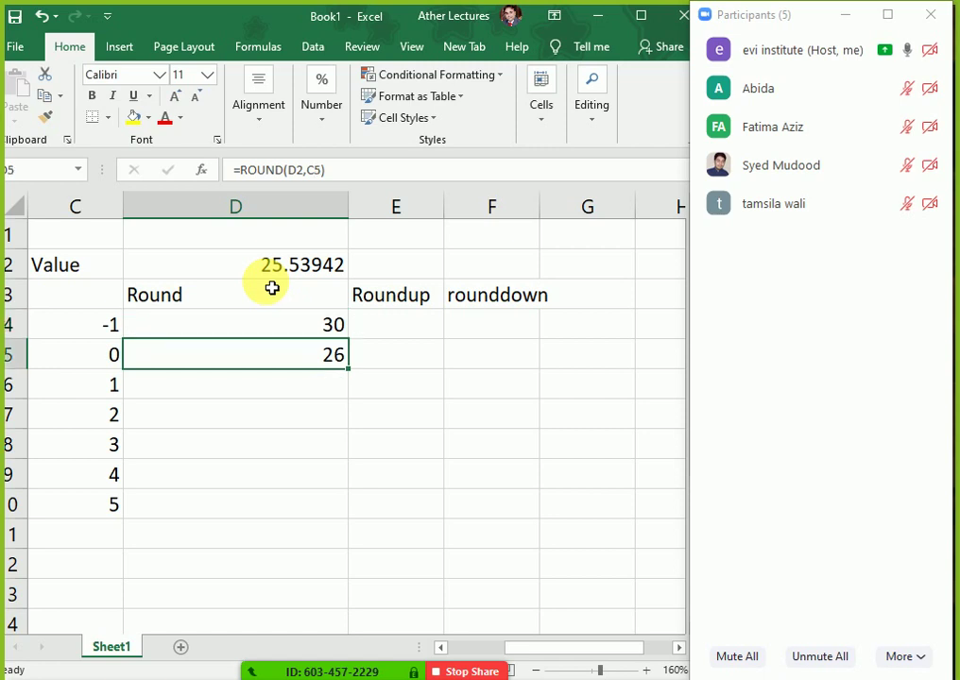
{"action": "key", "text": "Up"}
{"action": "key", "text": "Right"}
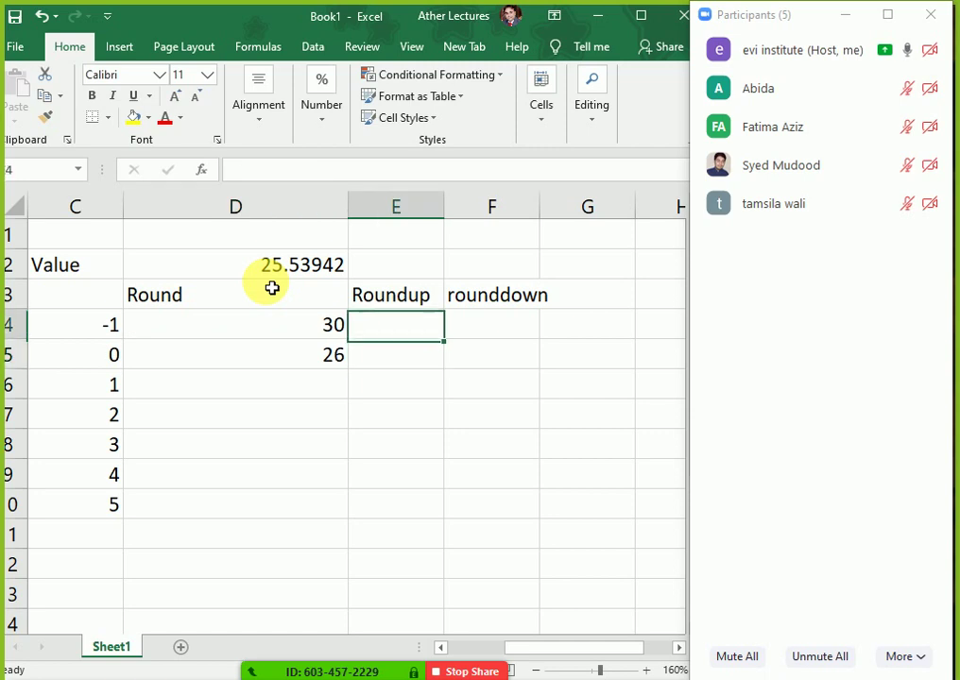
{"action": "type", "text": "="}
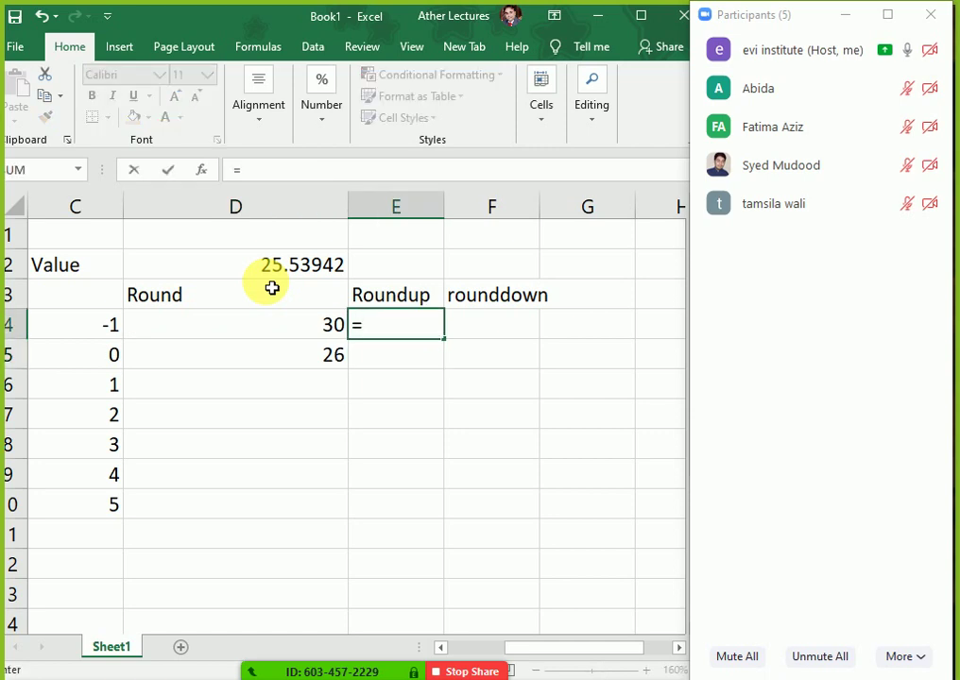
{"action": "type", "text": "rou"}
{"action": "key", "text": "BackSpace"}
{"action": "type", "text": "ound"}
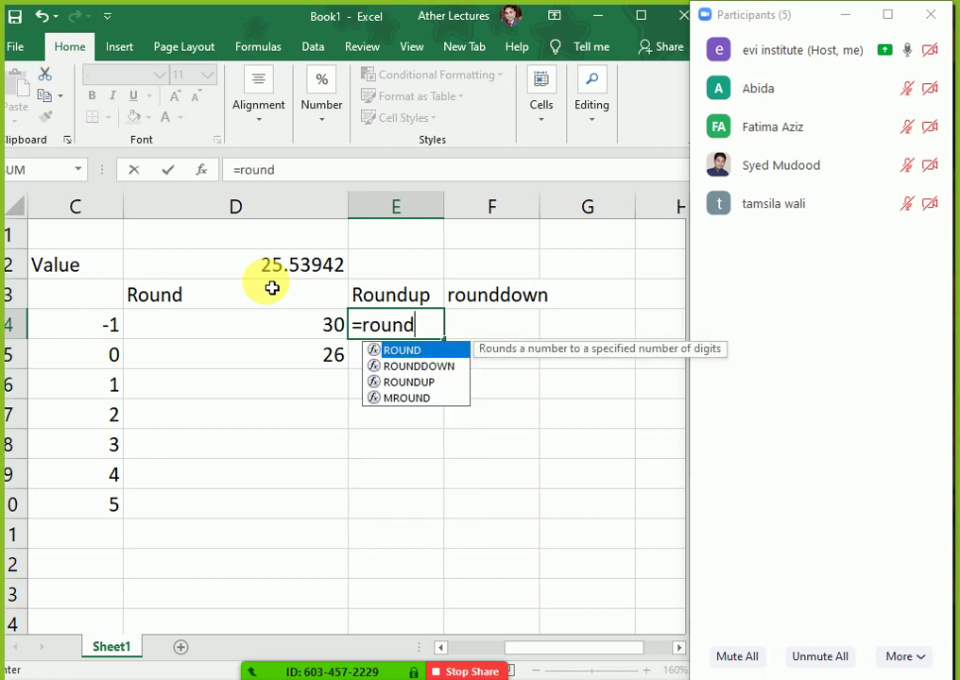
{"action": "key", "text": "BackSpace"}
{"action": "type", "text": "dup("}
{"action": "key", "text": "Up"}
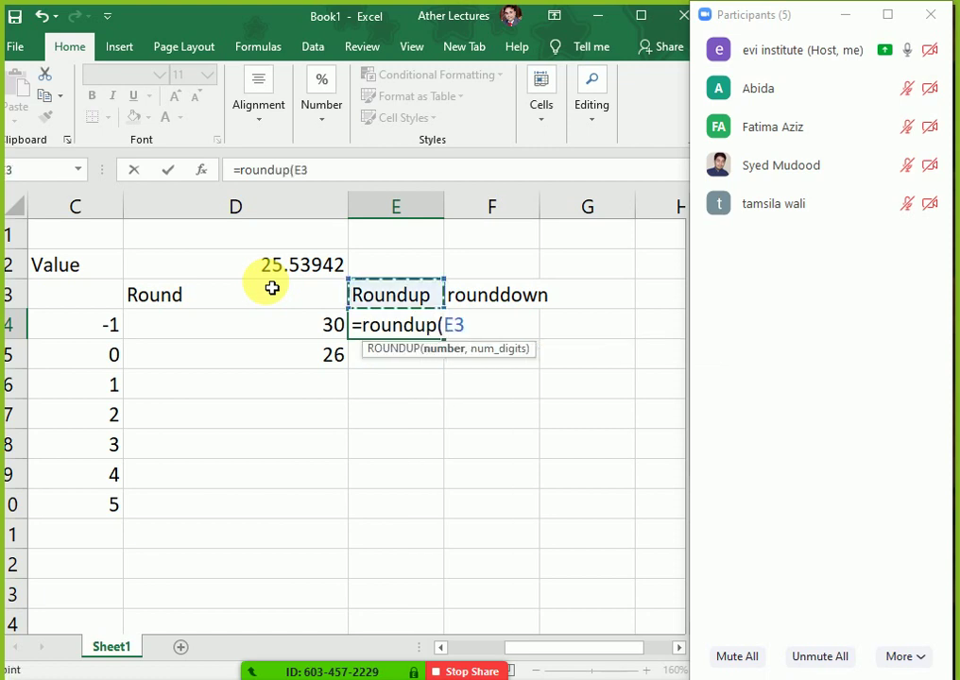
{"action": "key", "text": "Left"}
{"action": "key", "text": "Up"}
{"action": "type", "text": ","}
{"action": "key", "text": "Left"}
{"action": "key", "text": "Left"}
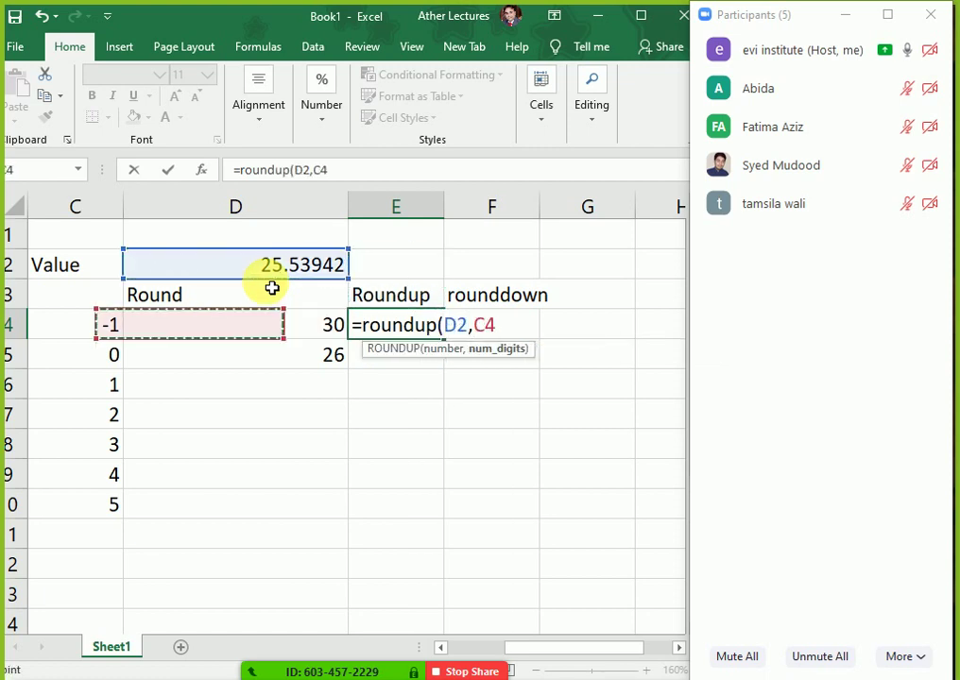
{"action": "key", "text": "Left"}
{"action": "key", "text": "Right"}
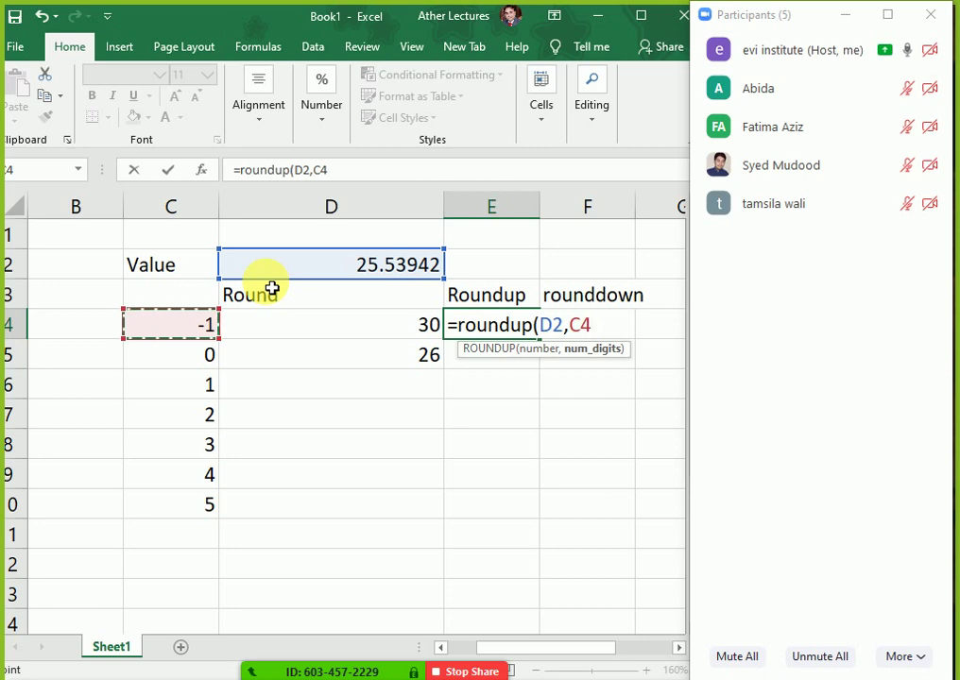
{"action": "type", "text": ")"}
{"action": "key", "text": "Return"}
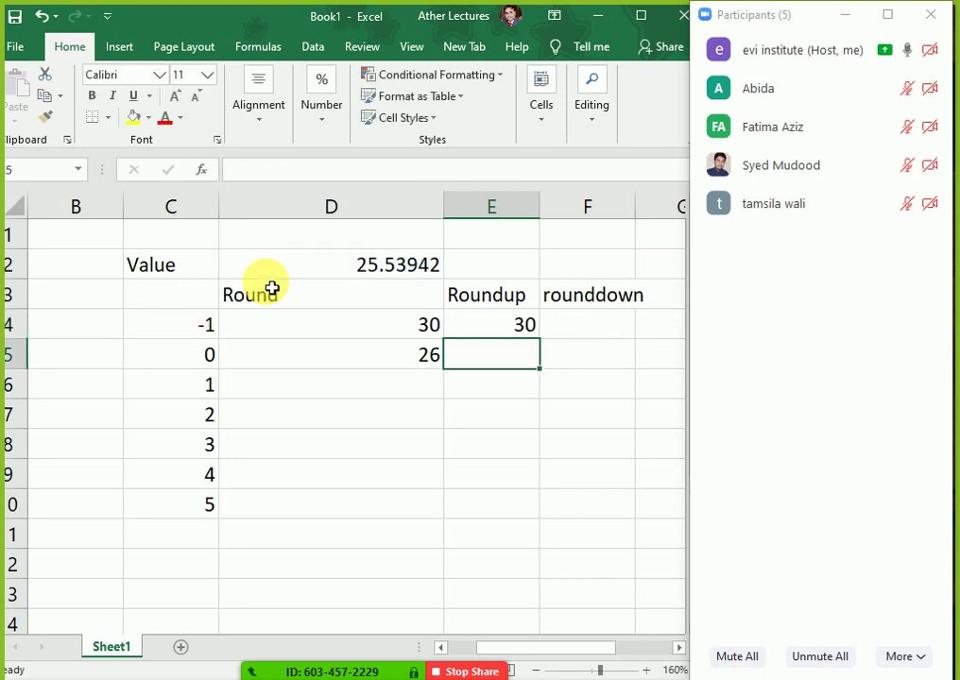
Set the value in cell D2 to 24.53942.
{"action": "key", "text": "Left"}
{"action": "key", "text": "Up"}
{"action": "key", "text": "Up"}
{"action": "key", "text": "Up"}
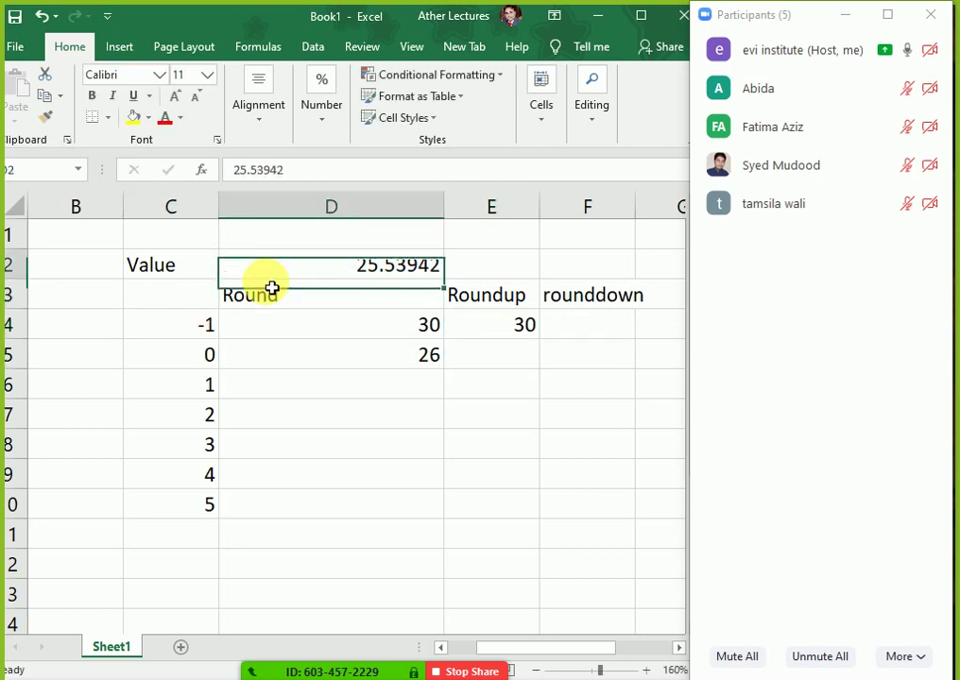
{"action": "key", "text": "F2"}
{"action": "key", "text": "Left"}
{"action": "key", "text": "Left"}
{"action": "key", "text": "Left"}
{"action": "key", "text": "Left"}
{"action": "key", "text": "Left"}
{"action": "key", "text": "BackSpace"}
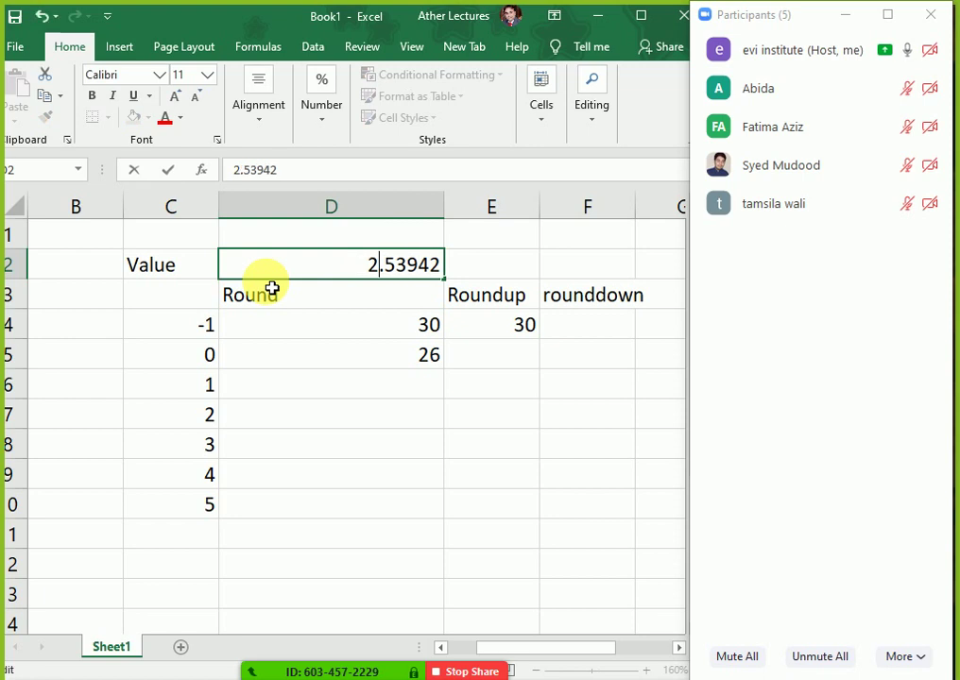
{"action": "type", "text": "4"}
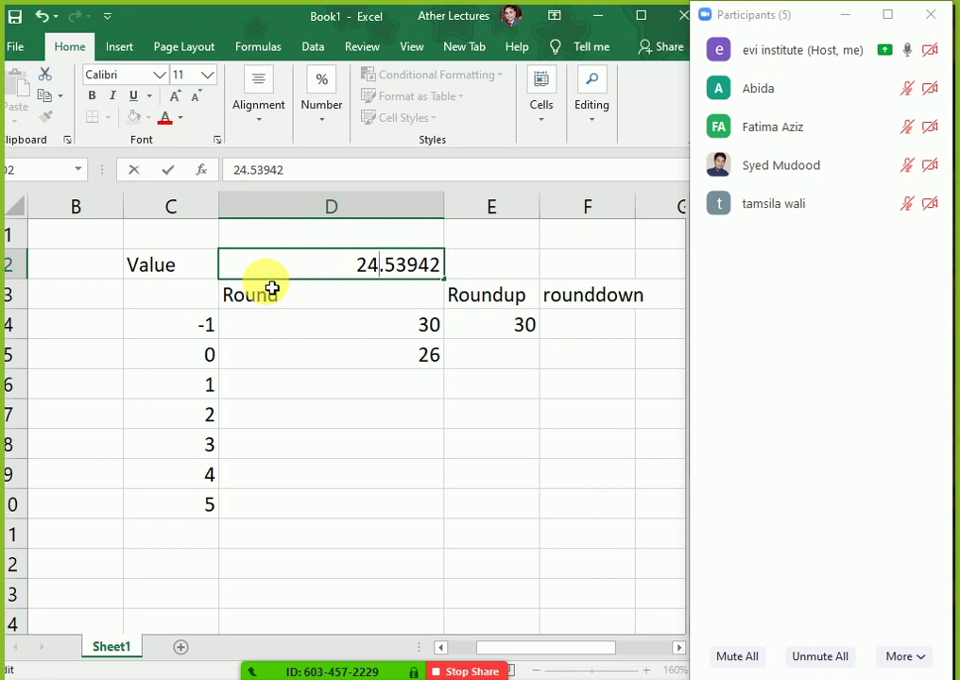
{"action": "key", "text": "Return"}
Edit the formula in E4 to =ROUNDUP(D2,$C$4), making only the C4 reference absolute.
{"action": "key", "text": "Right"}
{"action": "key", "text": "Up"}
{"action": "key", "text": "Down"}
{"action": "key", "text": "Down"}
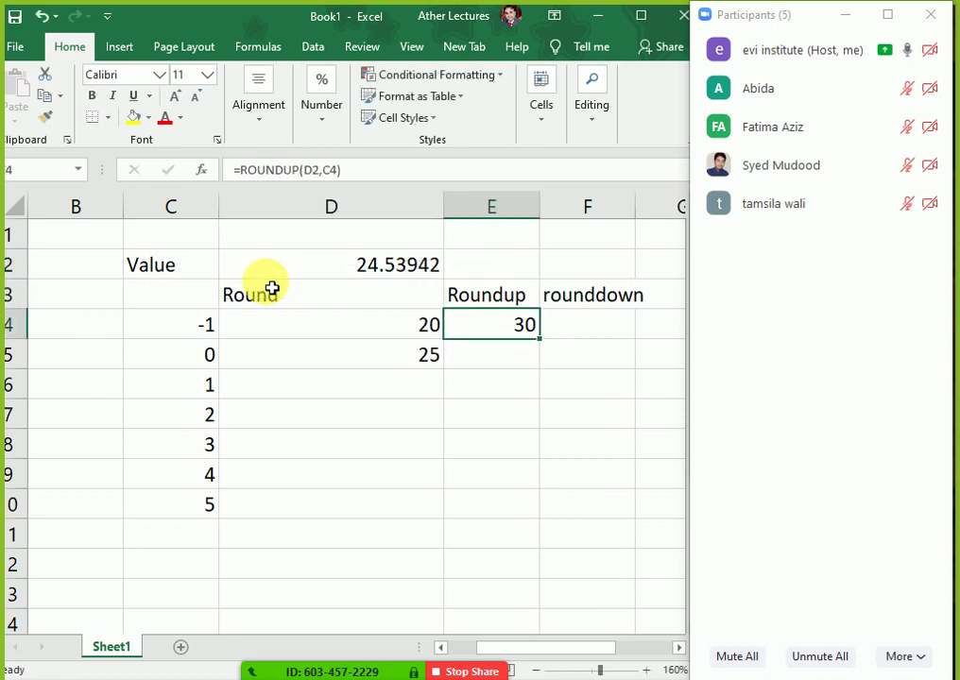
{"action": "double_click", "coordinate": [519, 337]}
{"action": "double_click", "coordinate": [565, 329]}
{"action": "key", "text": "F4"}
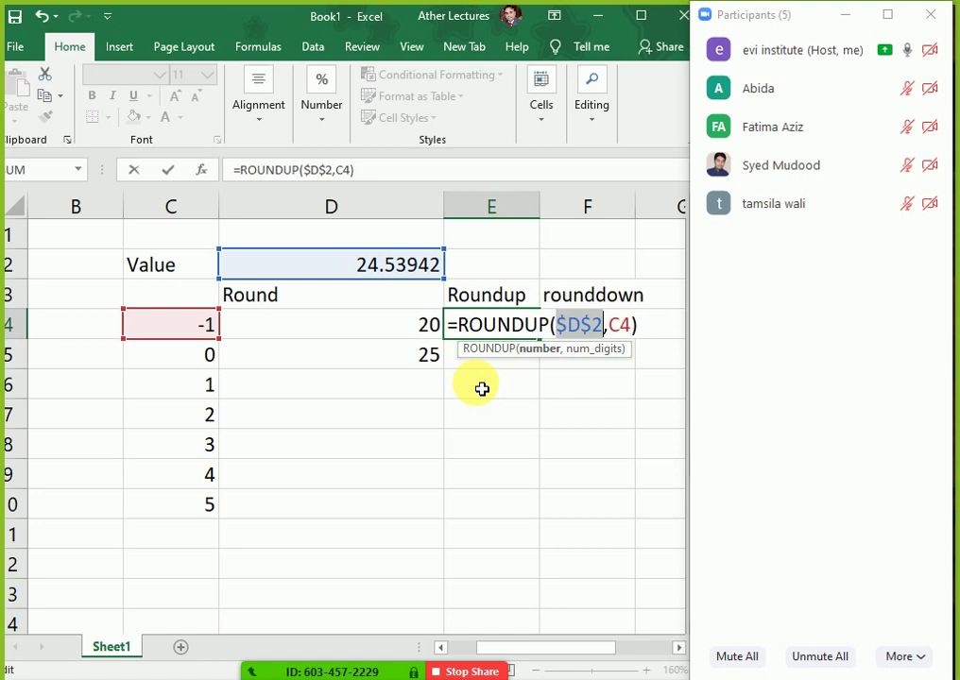
{"action": "key", "text": "F4"}
{"action": "key", "text": "F4"}
{"action": "key", "text": "F4"}
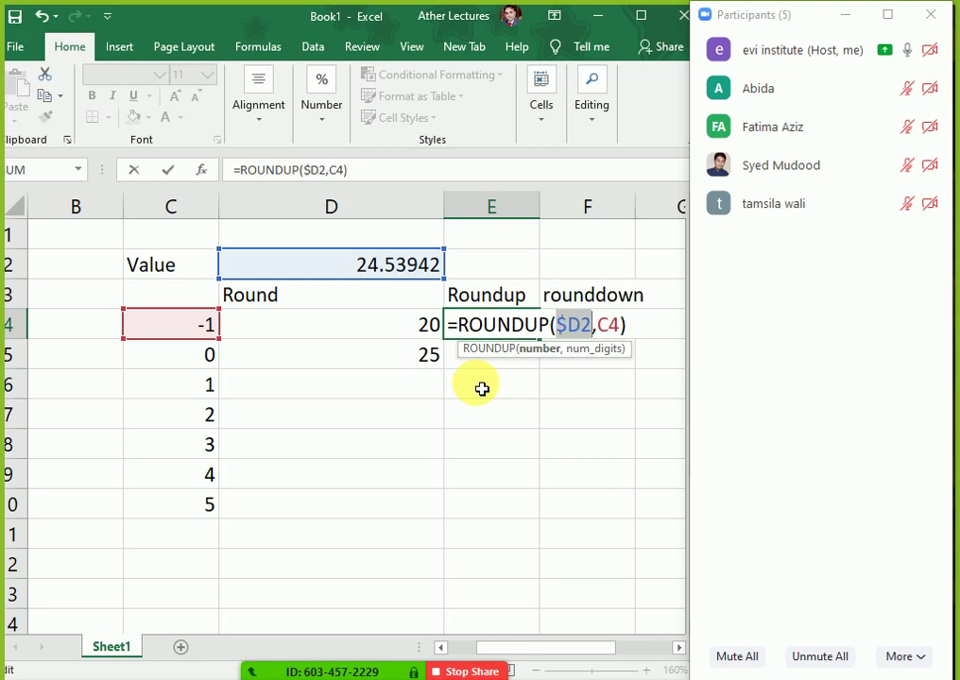
{"action": "left_click", "coordinate": [595, 350]}
{"action": "key", "text": "F4"}
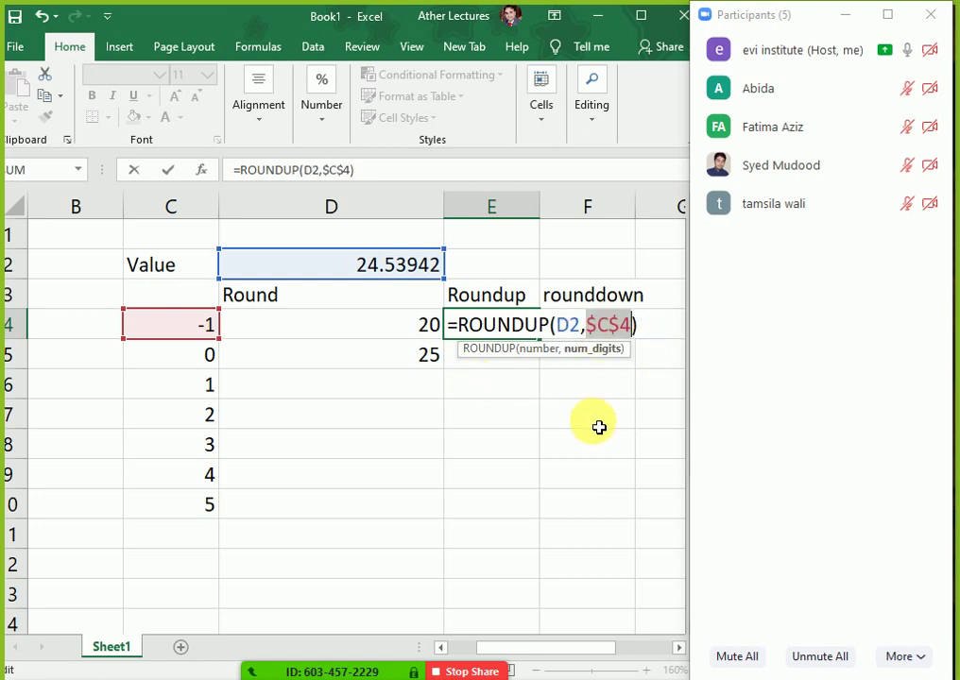
{"action": "key", "text": "Return"}
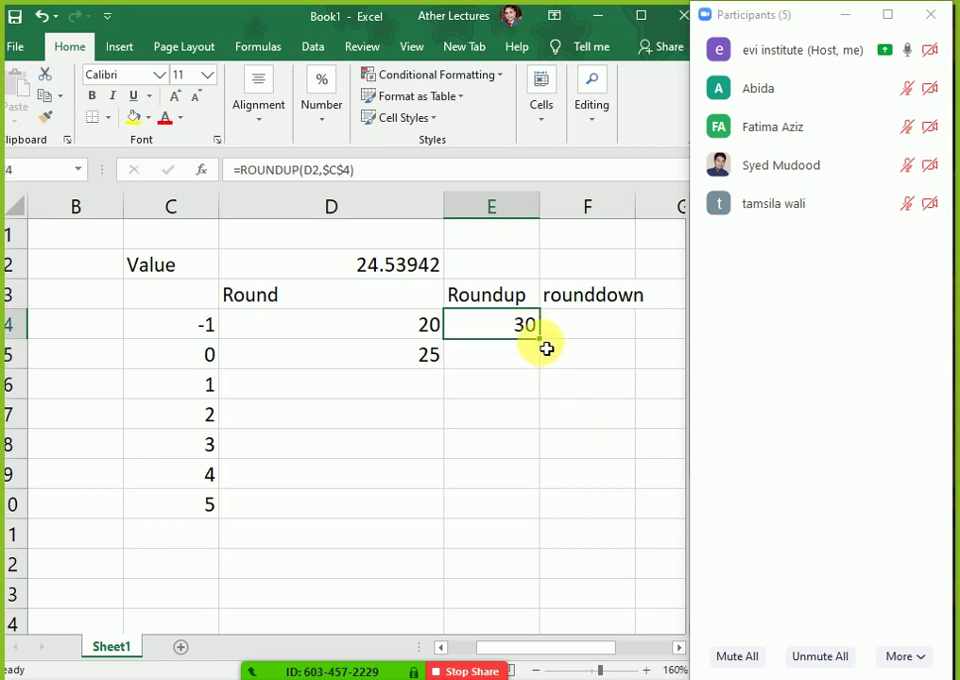
Fill the ROUNDUP formula from E4 down through E10 and check the formulas in E4 and E5.
{"action": "key", "text": "Up"}
{"action": "left_click_drag", "start_coordinate": [539, 341], "coordinate": [535, 528]}
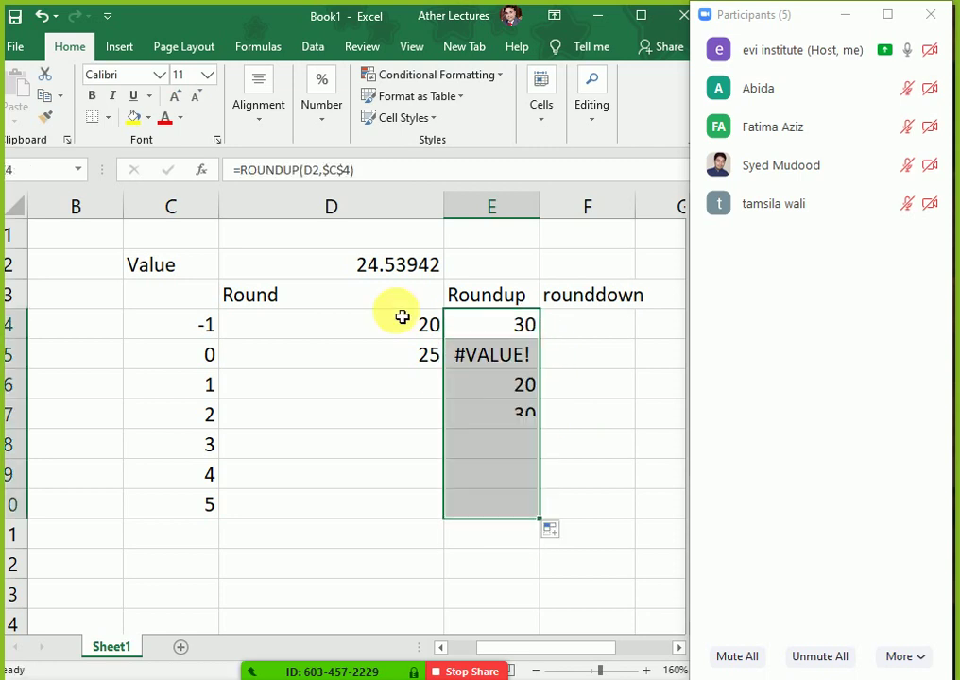
{"action": "left_click", "coordinate": [494, 336]}
{"action": "double_click", "coordinate": [494, 337]}
{"action": "left_click", "coordinate": [491, 360]}
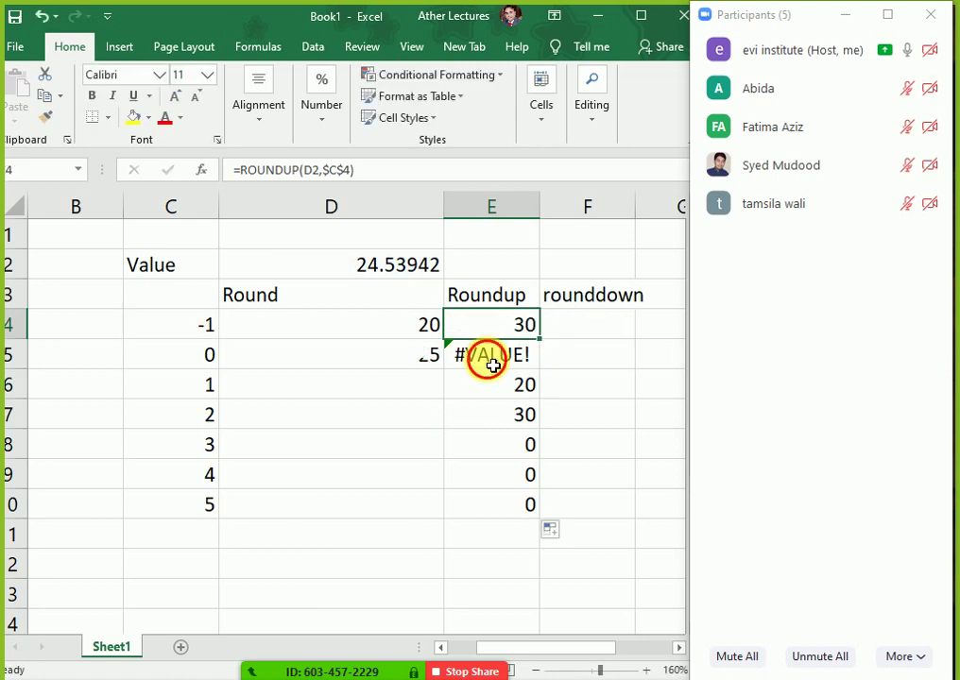
{"action": "double_click", "coordinate": [486, 356]}
{"action": "key", "text": "Escape"}
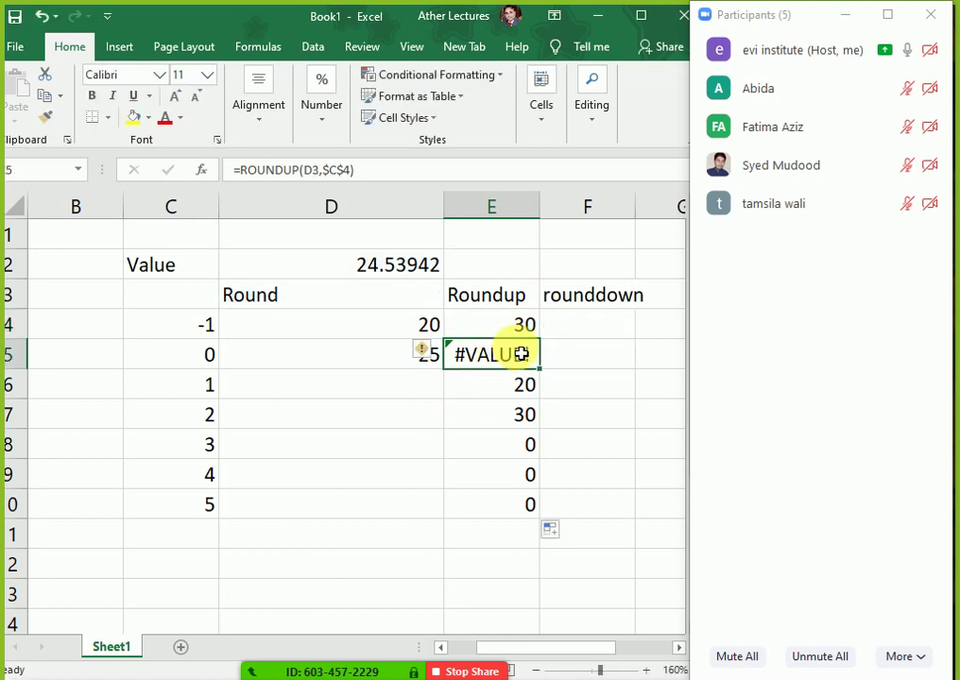
Change the formula in E4 to =ROUNDUP($D$2,C4) and fill it down through E10.
{"action": "double_click", "coordinate": [513, 330]}
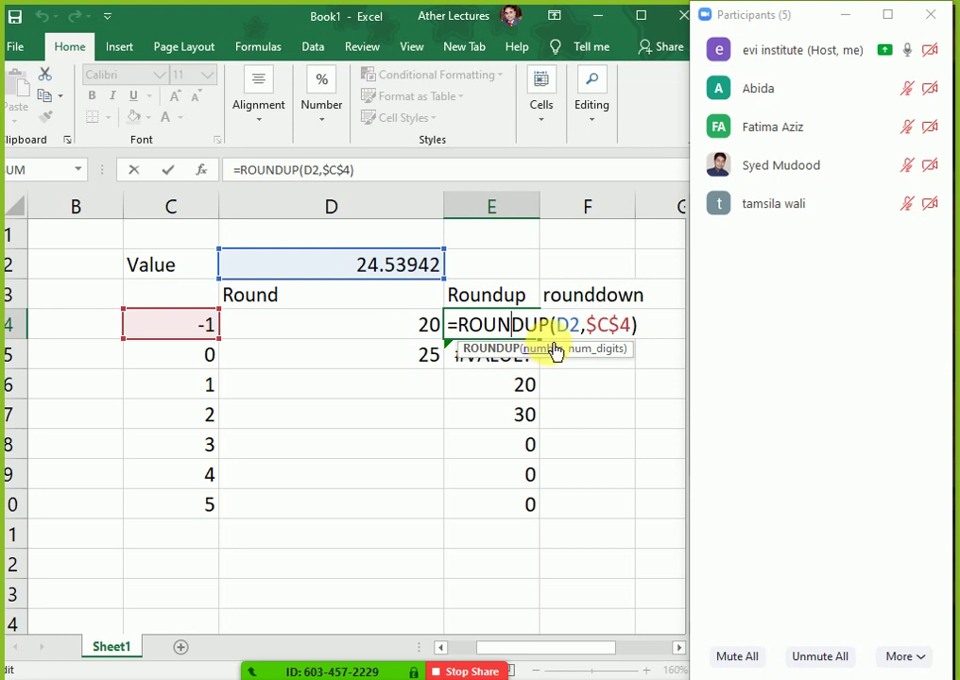
{"action": "key", "text": "F4"}
{"action": "left_click", "coordinate": [640, 328]}
{"action": "key", "text": "F4"}
{"action": "key", "text": "F4"}
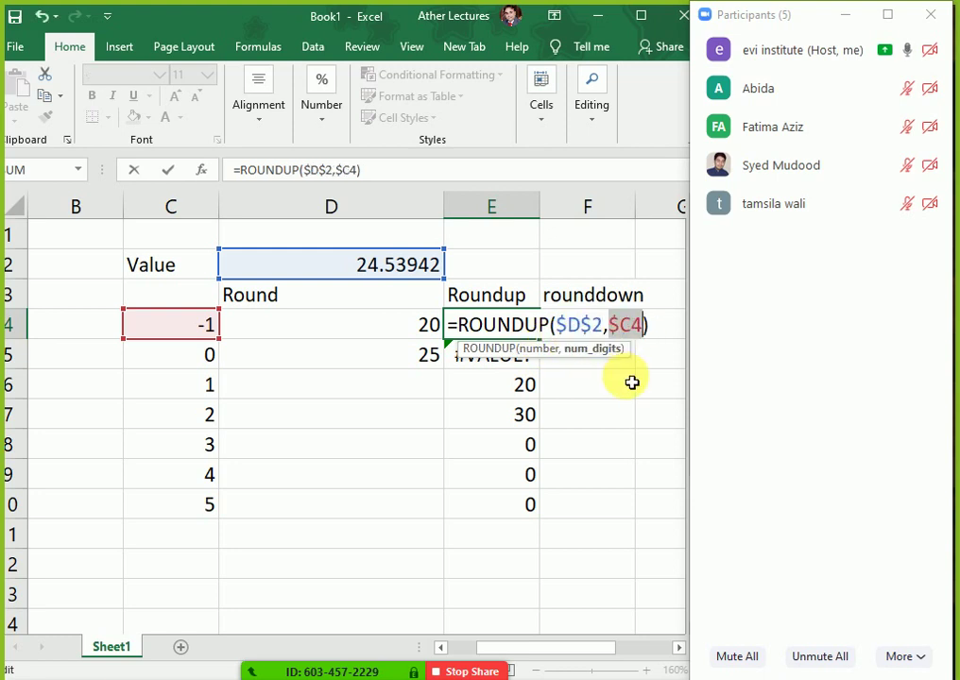
{"action": "key", "text": "F4"}
{"action": "key", "text": "Return"}
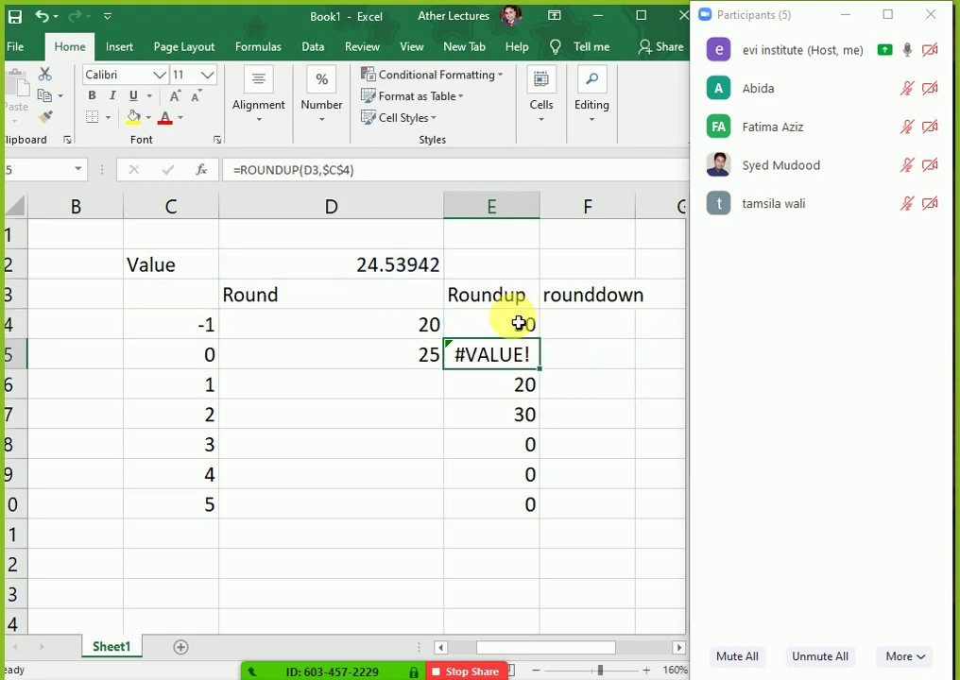
{"action": "left_click", "coordinate": [529, 329]}
{"action": "left_click_drag", "start_coordinate": [546, 347], "coordinate": [534, 510]}
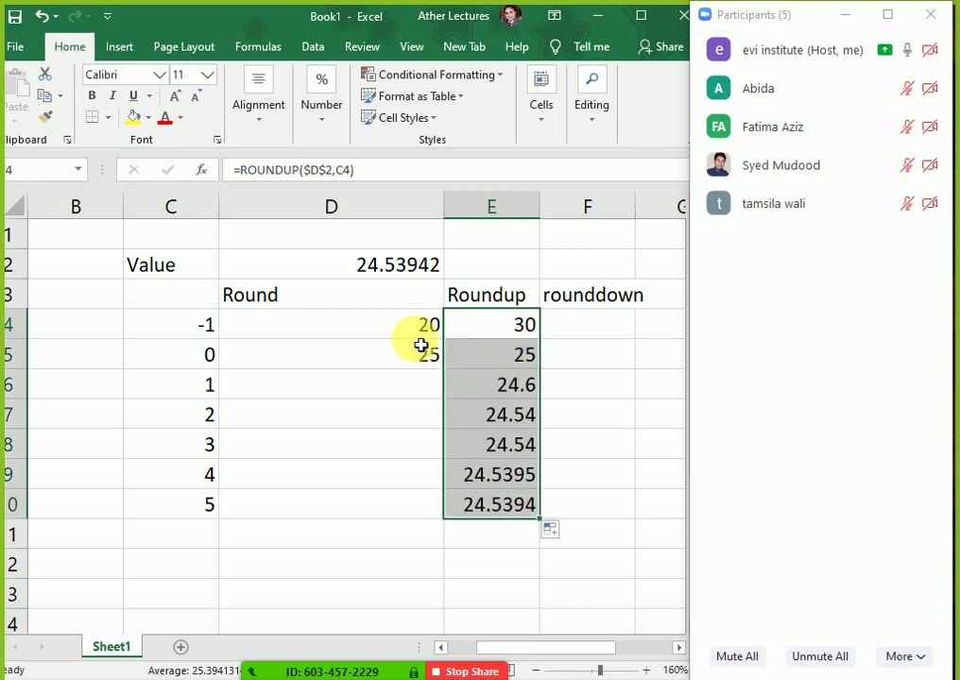
Change the formula in D4 to =ROUND($D$2,C4) and fill it down through D10.
{"action": "left_click", "coordinate": [422, 338]}
{"action": "double_click", "coordinate": [422, 338]}
{"action": "left_click", "coordinate": [382, 324]}
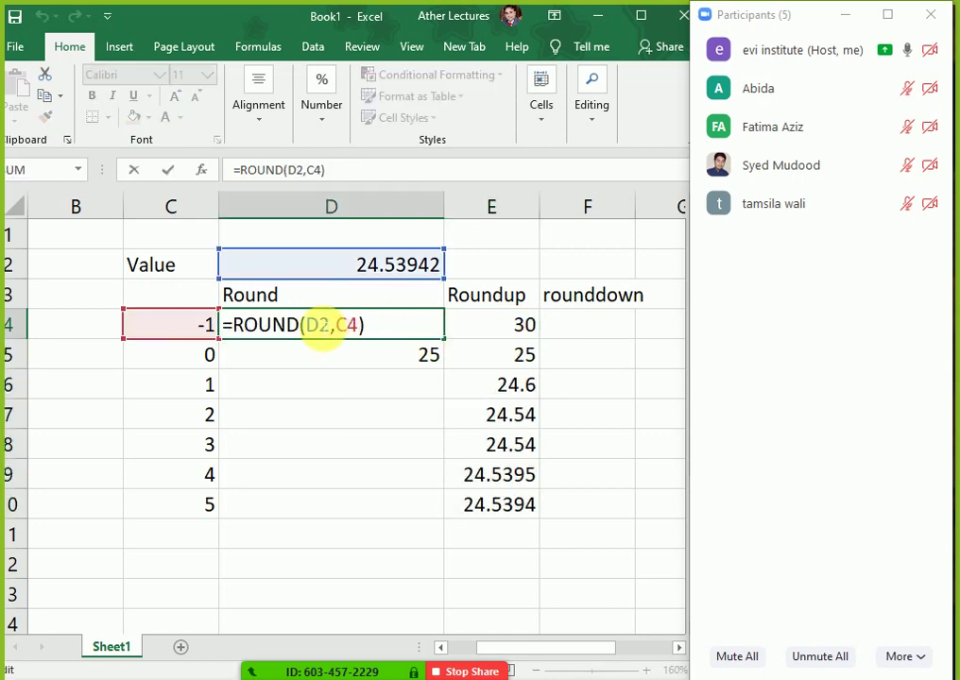
{"action": "key", "text": "F4"}
{"action": "key", "text": "Return"}
{"action": "left_click", "coordinate": [431, 334]}
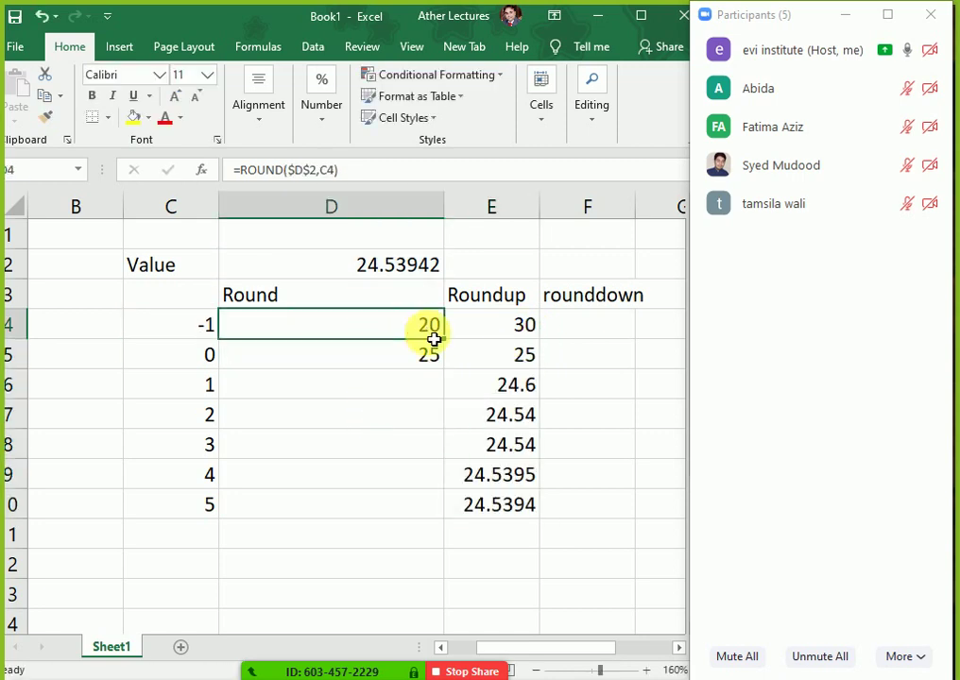
{"action": "left_click_drag", "start_coordinate": [449, 342], "coordinate": [452, 375]}
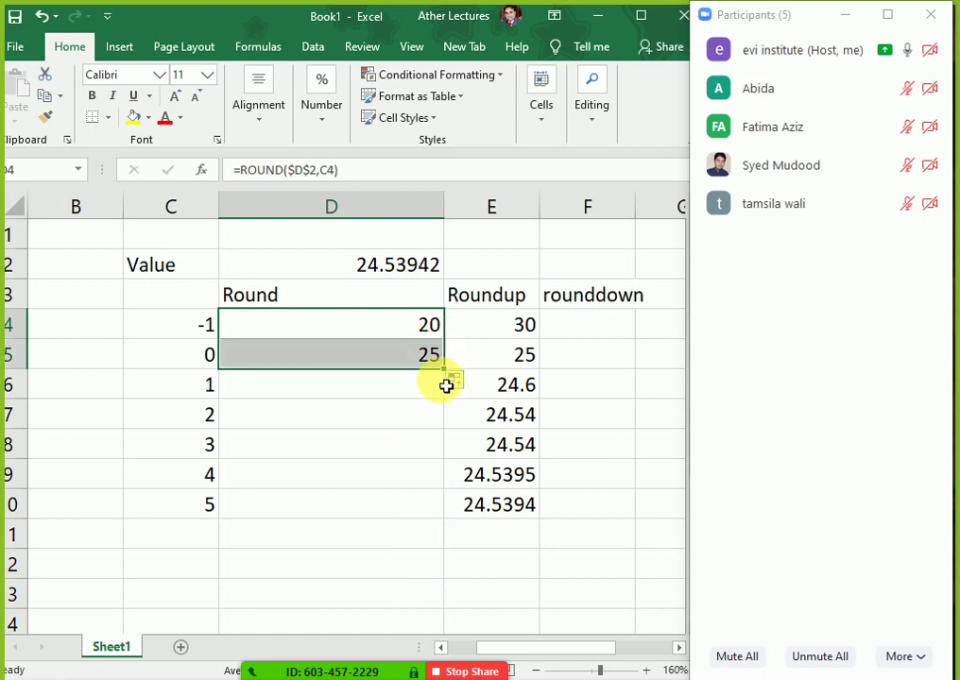
{"action": "double_click", "coordinate": [444, 369]}
Start a ROUNDDOWN formula in F4 with D2 as the number and C4 as the digit count.
{"action": "left_click", "coordinate": [595, 451]}
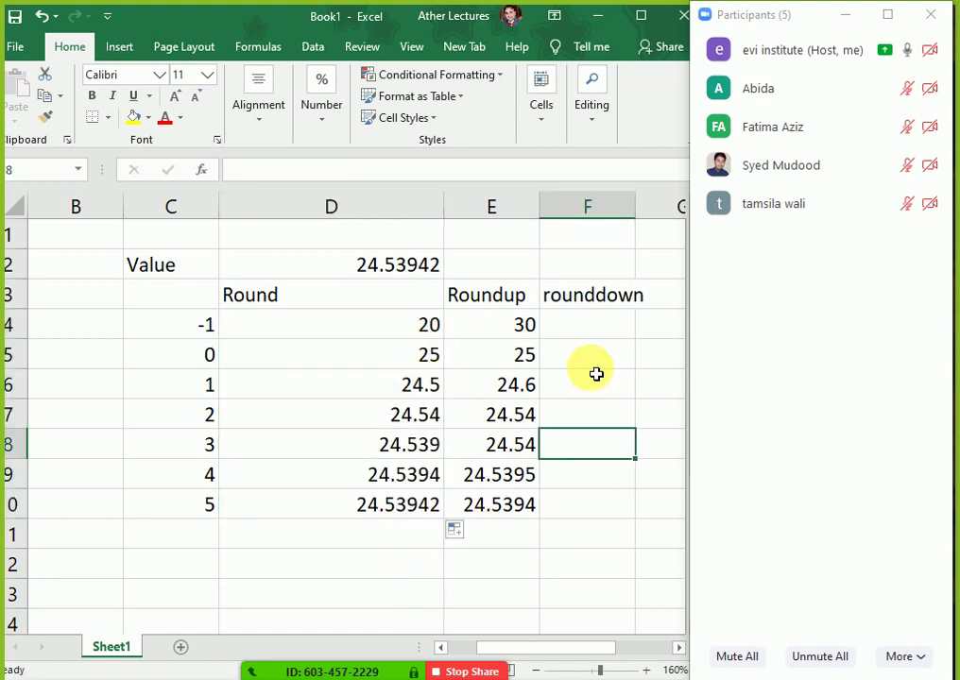
{"action": "key", "text": "Up"}
{"action": "key", "text": "Up"}
{"action": "key", "text": "Up"}
{"action": "key", "text": "Up"}
{"action": "type", "text": "="}
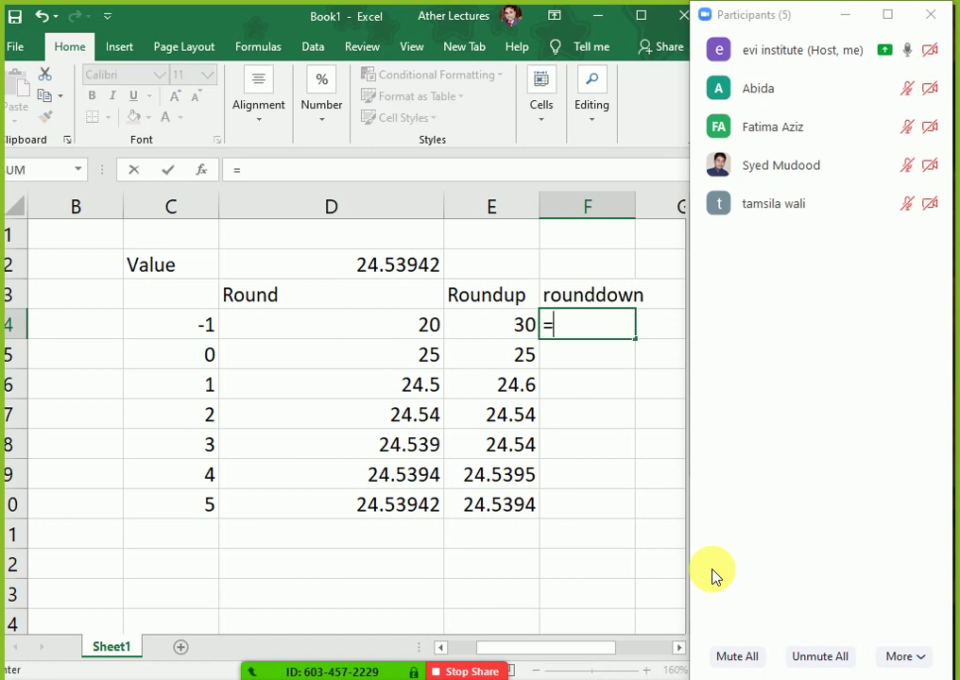
{"action": "type", "text": "roundd"}
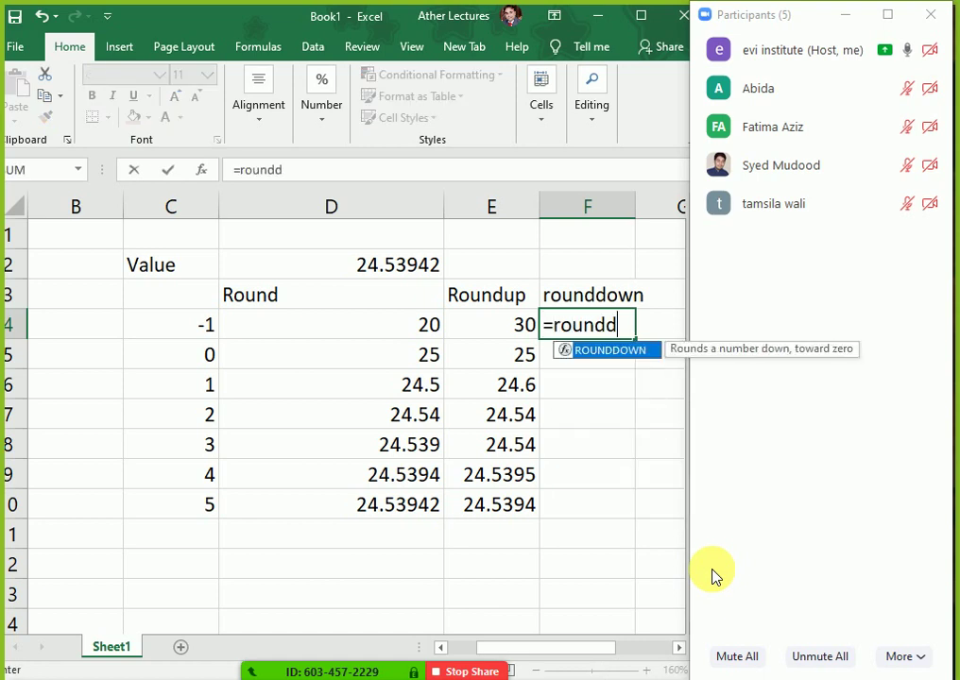
{"action": "type", "text": "own("}
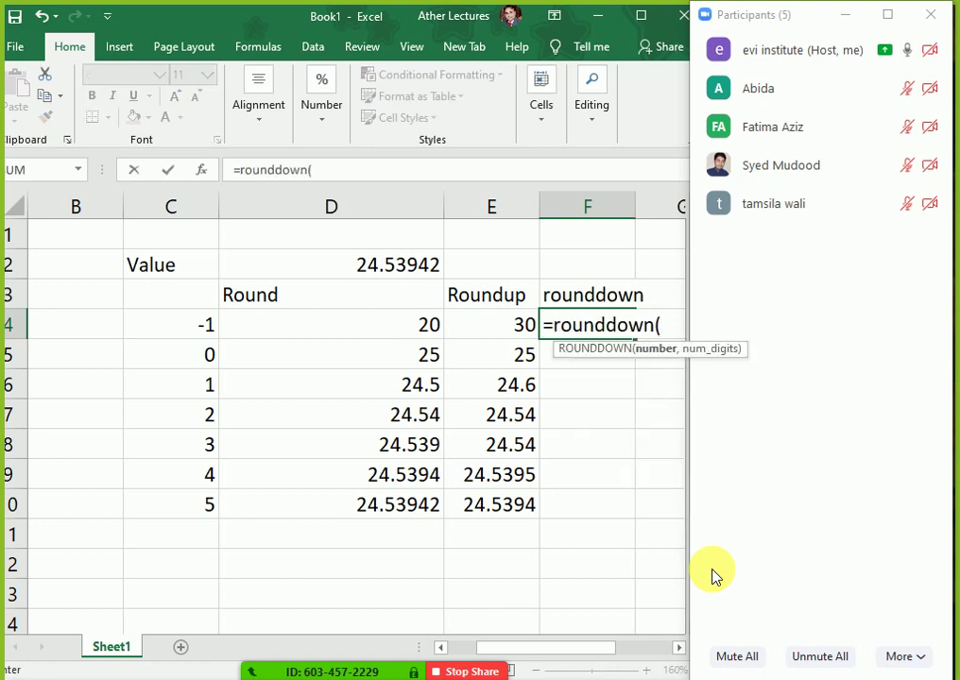
{"action": "key", "text": "Up"}
{"action": "key", "text": "Left"}
{"action": "key", "text": "Left"}
{"action": "key", "text": "Up"}
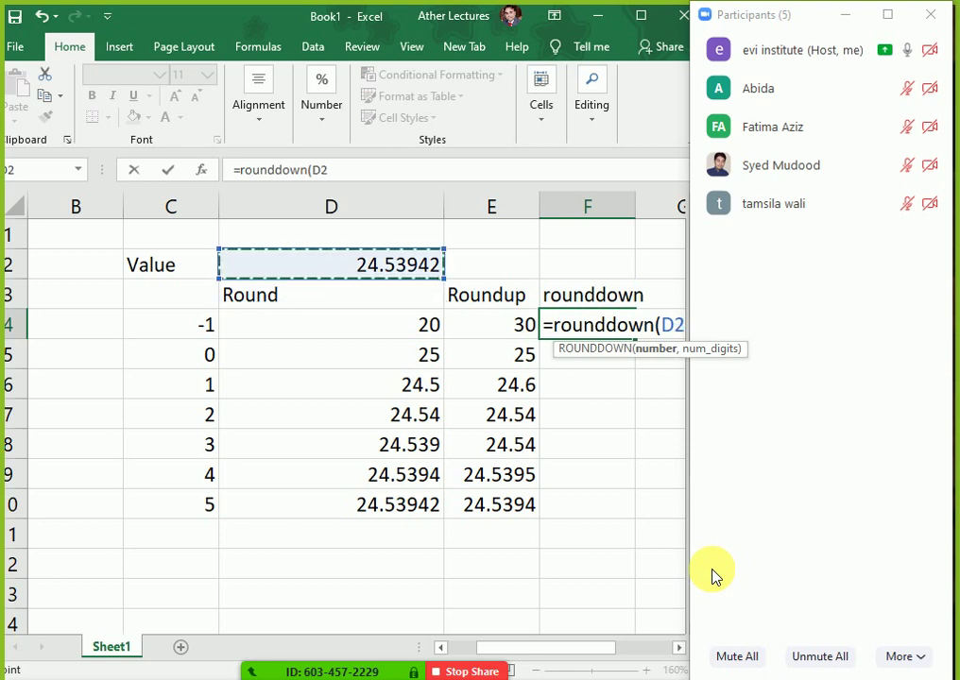
{"action": "type", "text": ","}
{"action": "key", "text": "Left"}
{"action": "key", "text": "Left"}
{"action": "key", "text": "Left"}
{"action": "key", "text": "Left"}
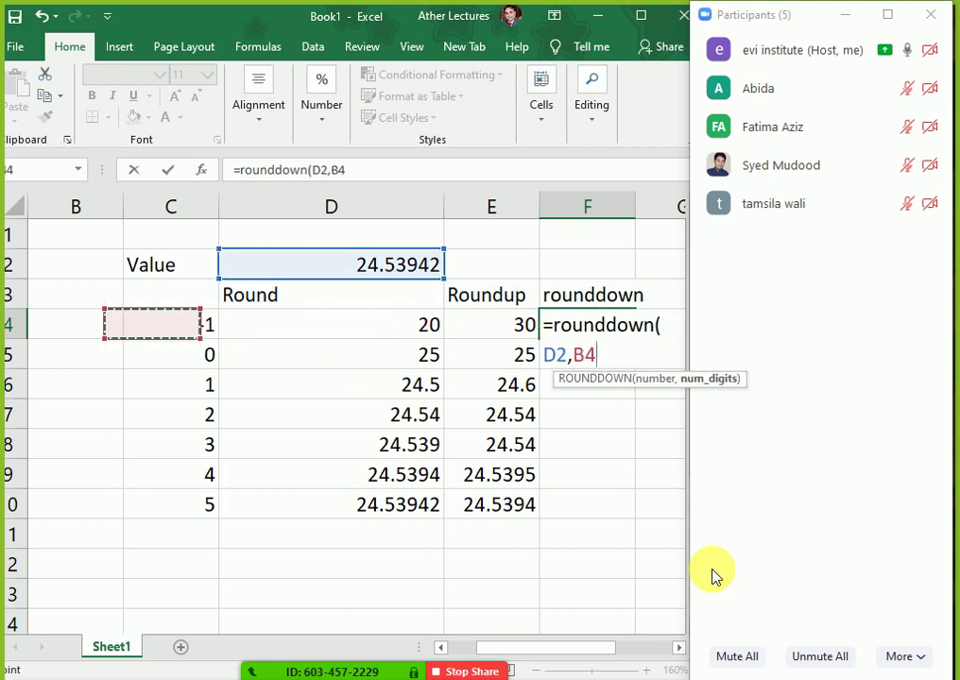
{"action": "key", "text": "Right"}
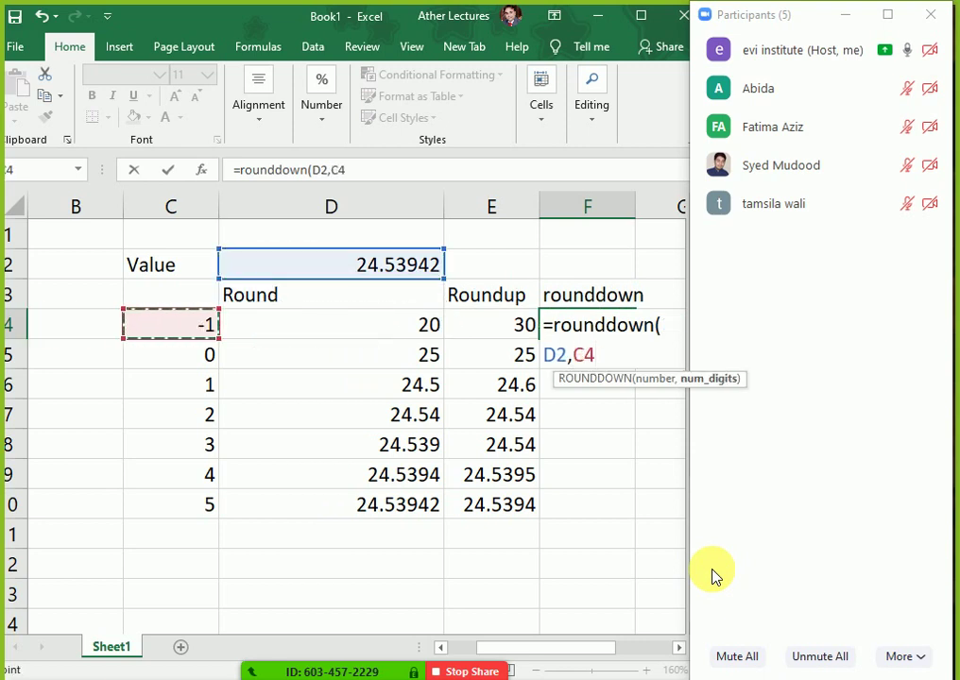
Make the D2 reference absolute, complete F4 as =ROUNDDOWN($D$2,C4) and fill it down through F10.
{"action": "key", "text": "F2"}
{"action": "key", "text": "Left"}
{"action": "key", "text": "Left"}
{"action": "key", "text": "Left"}
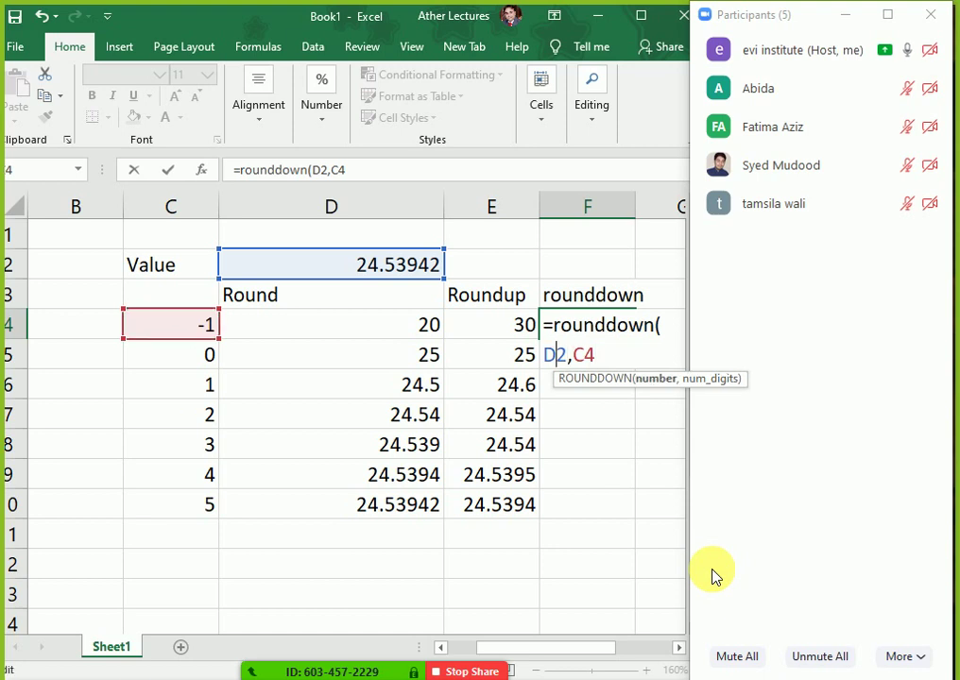
{"action": "key", "text": "F4"}
{"action": "type", "text": ")"}
{"action": "key", "text": "Return"}
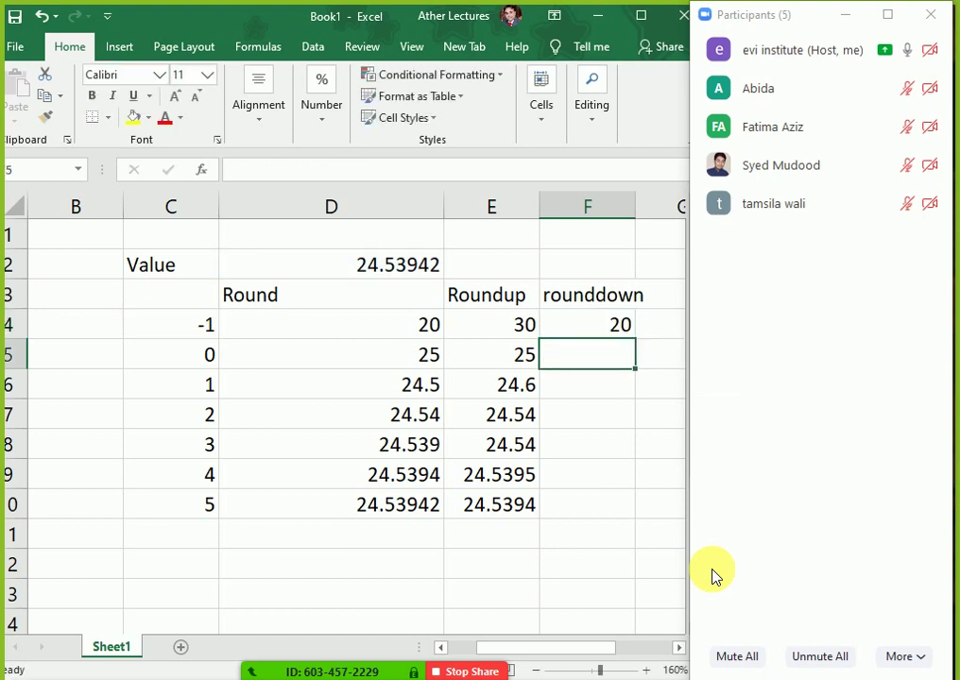
{"action": "left_click", "coordinate": [622, 322]}
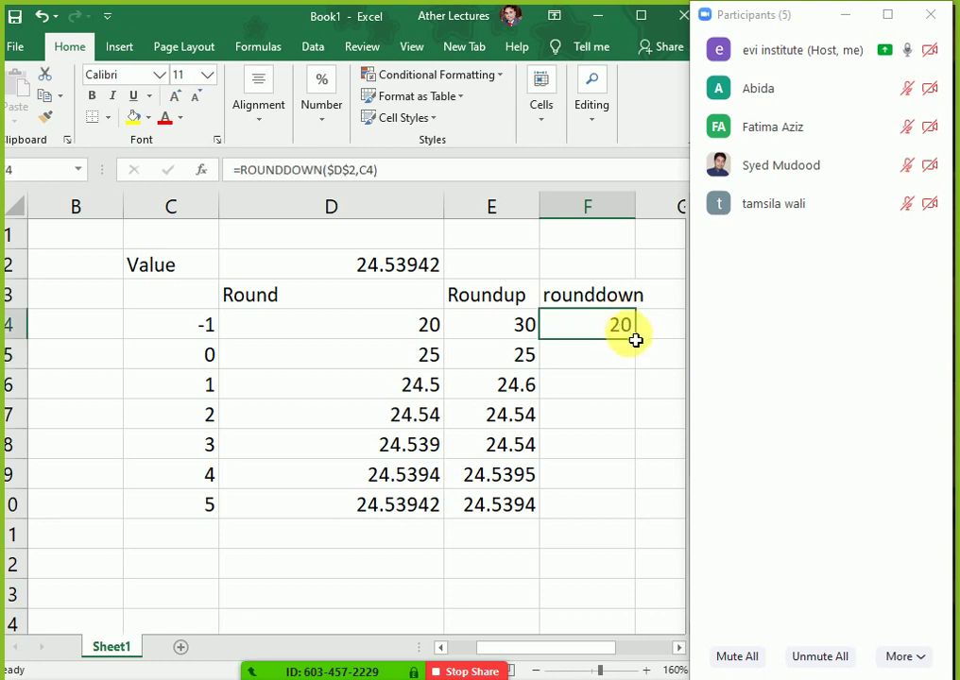
{"action": "double_click", "coordinate": [636, 339]}
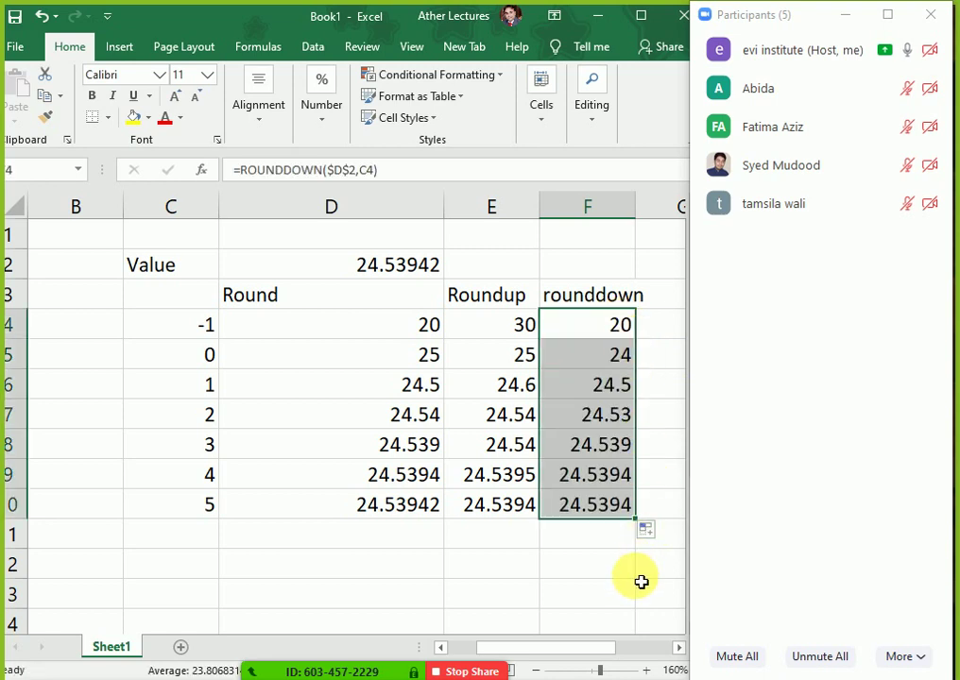
Autofit the widths of columns D and F to their contents.
{"action": "left_click", "coordinate": [341, 529]}
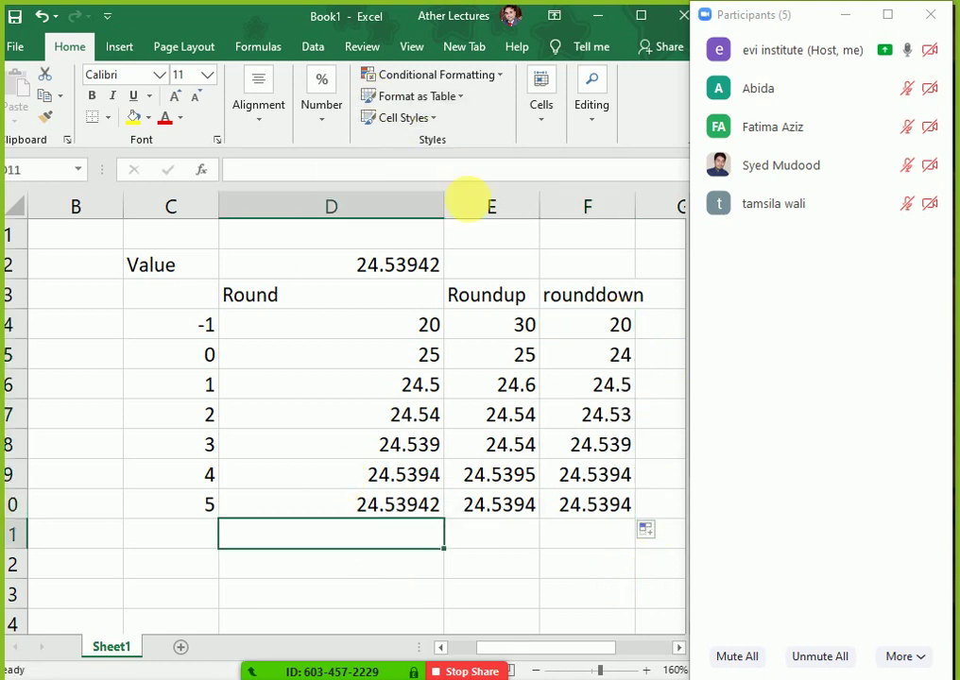
{"action": "left_click_drag", "start_coordinate": [444, 212], "coordinate": [450, 214]}
{"action": "double_click", "coordinate": [450, 214]}
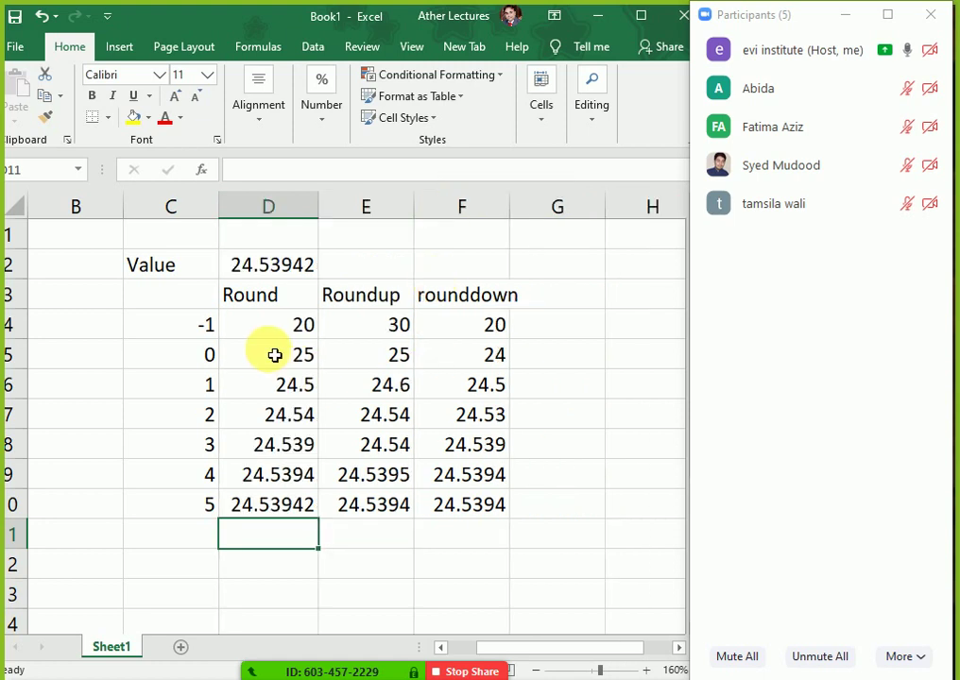
{"action": "left_click", "coordinate": [480, 303]}
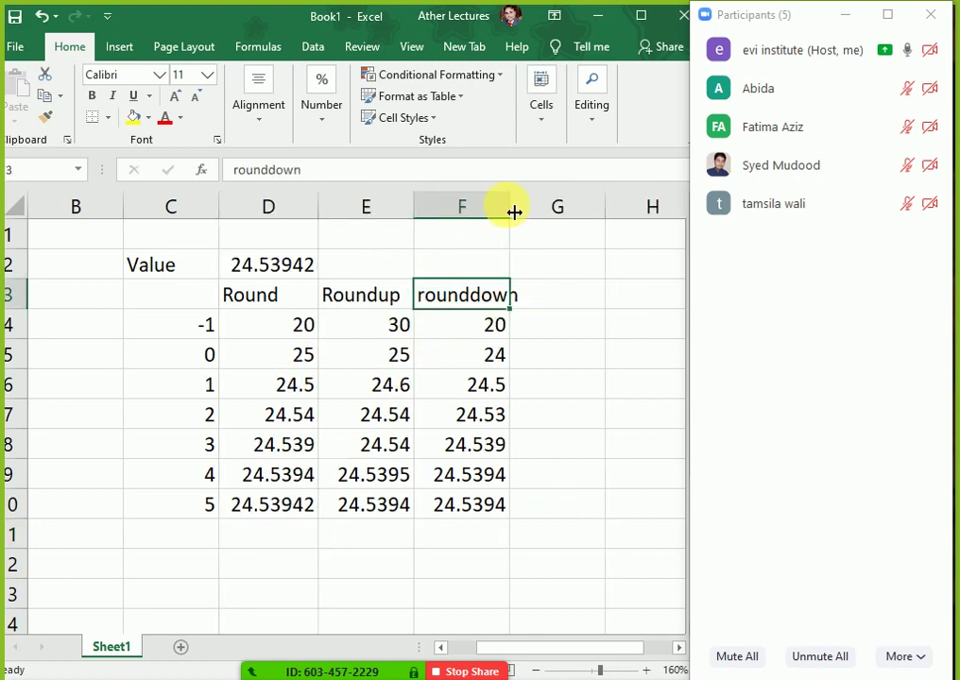
{"action": "double_click", "coordinate": [510, 206]}
{"action": "left_click", "coordinate": [562, 427]}
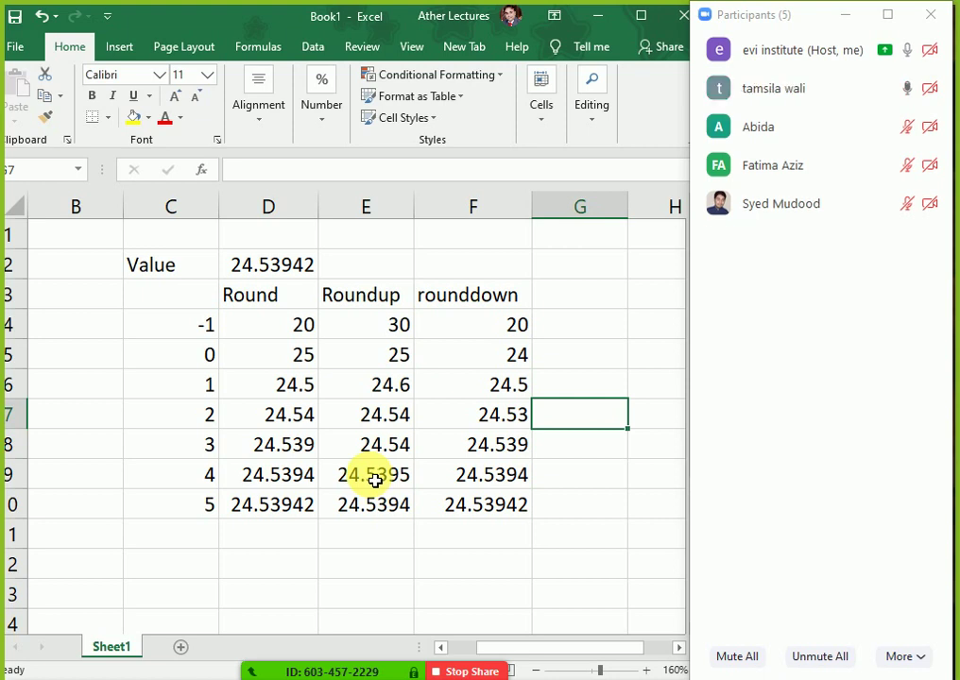
Review the ROUNDDOWN formulas in column F from row 6 up to row 4.
{"action": "key", "text": "Left"}
{"action": "key", "text": "Up"}
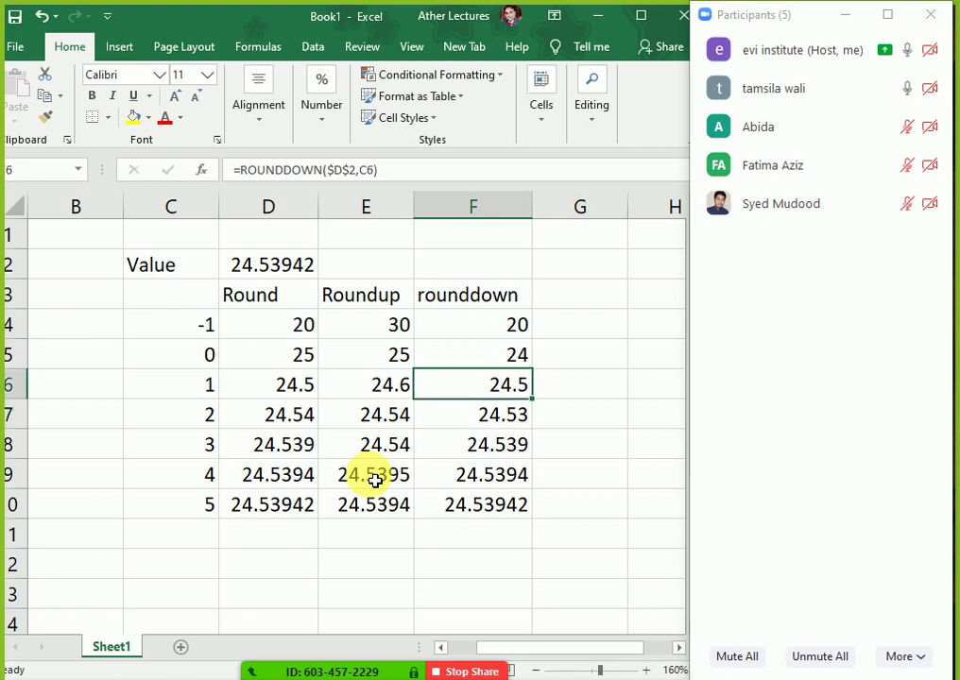
{"action": "key", "text": "Up"}
{"action": "key", "text": "Up"}
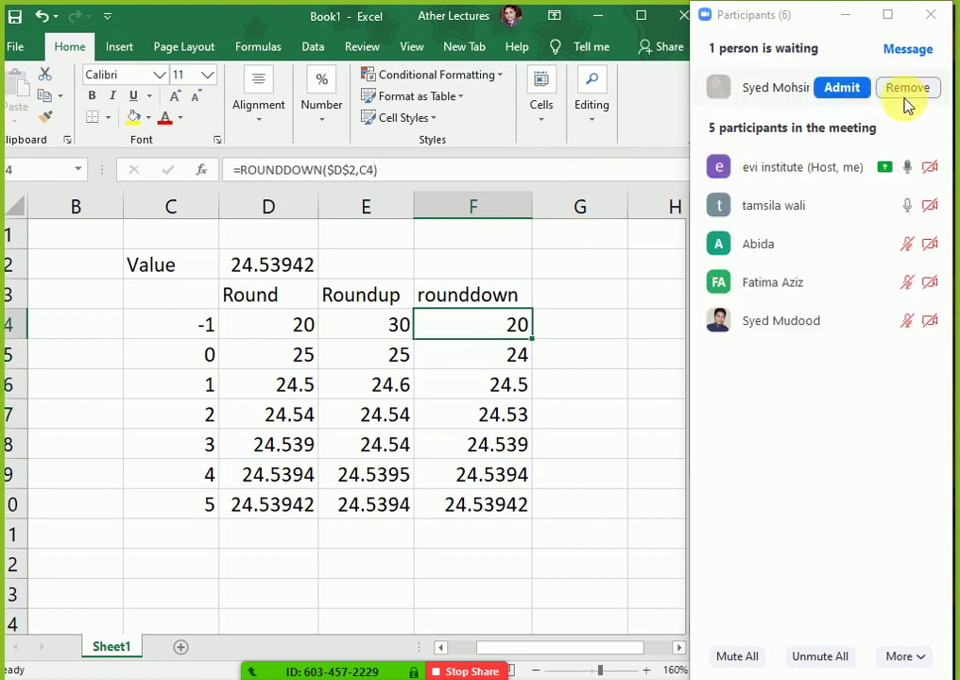
Admit the waiting participant to the Zoom meeting.
{"action": "left_click", "coordinate": [848, 95]}
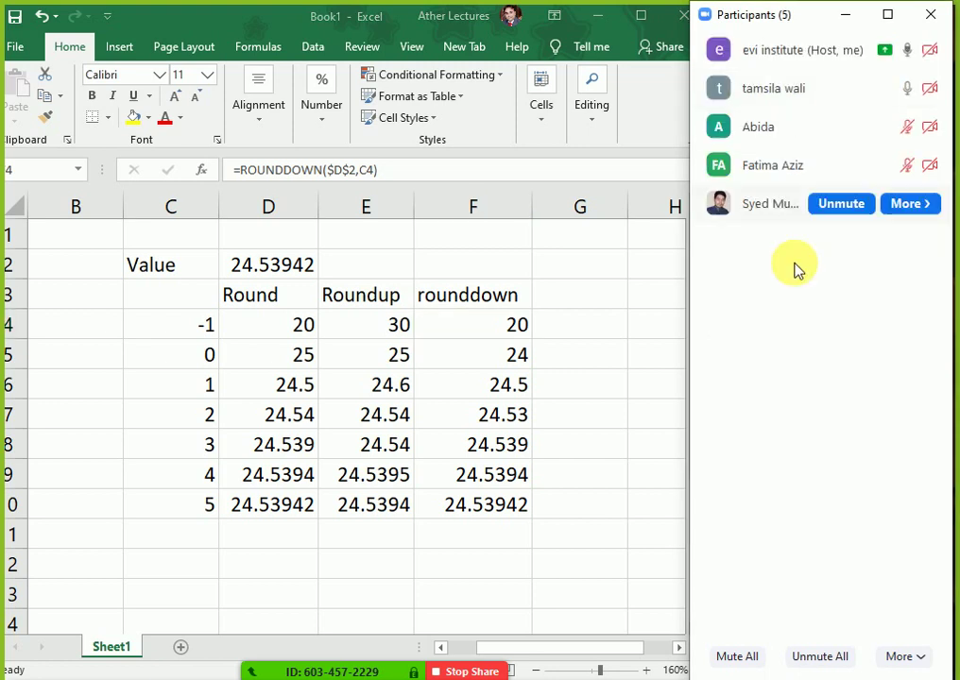
Inspect the ROUNDDOWN formulas and results in cells F4 and F5 against the value in D2.
{"action": "left_click", "coordinate": [497, 326]}
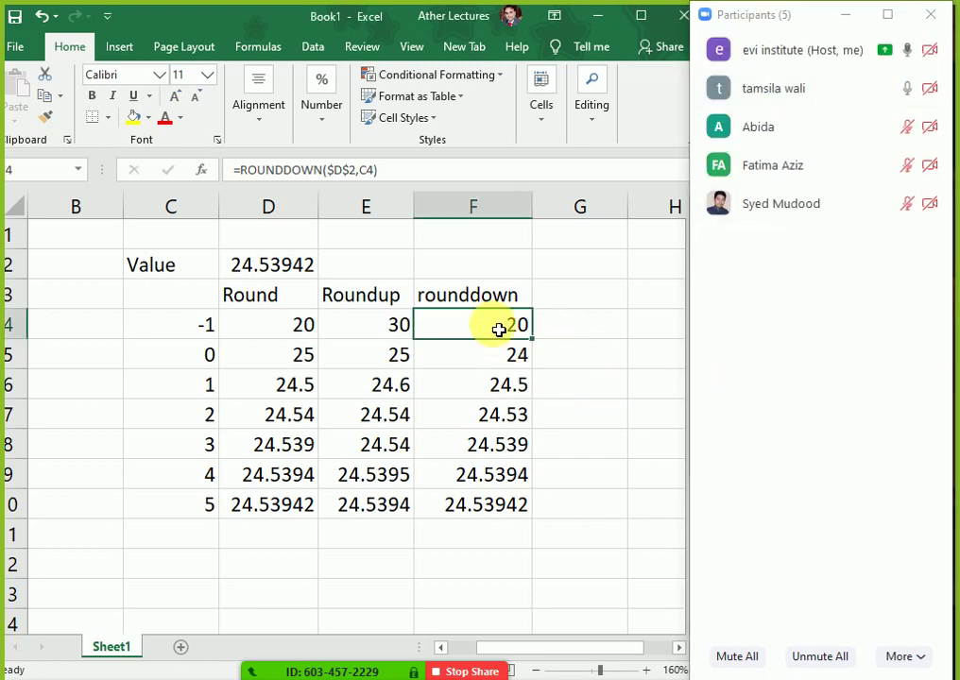
{"action": "key", "text": "F2"}
{"action": "key", "text": "Escape"}
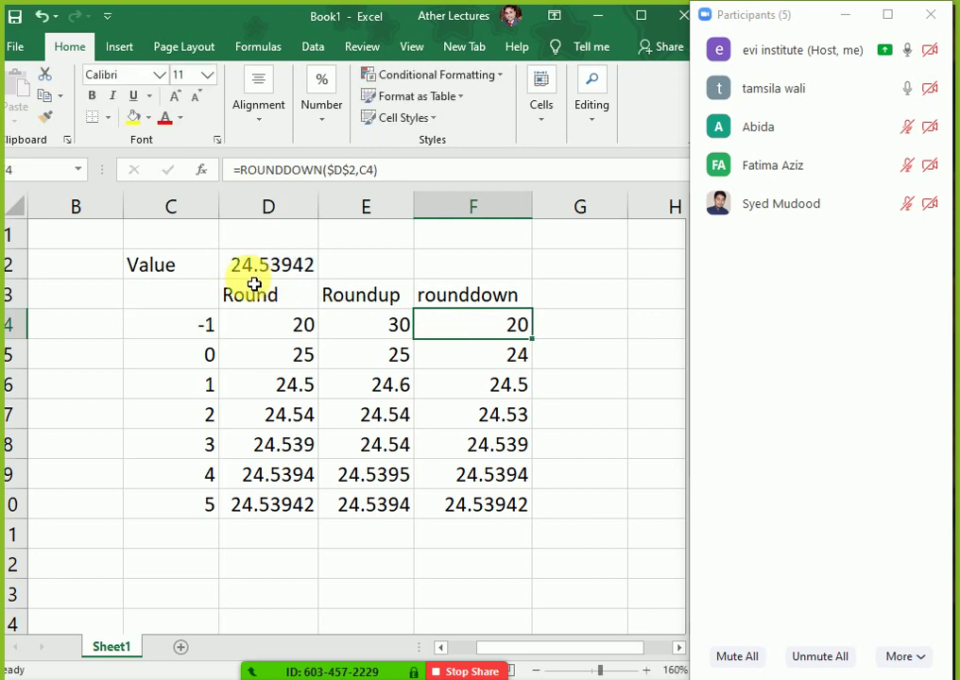
{"action": "left_click", "coordinate": [521, 360]}
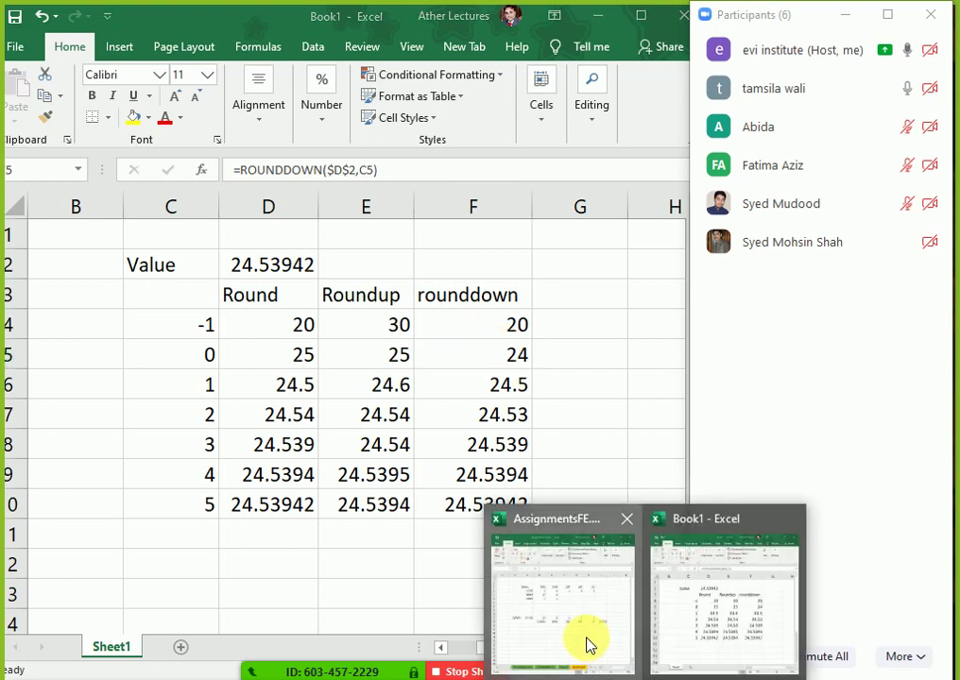
Switch to the AssignmentsFE.xlsx workbook and examine the number and digit arguments of the ROUNDDOWN formula in D5.
{"action": "left_click", "coordinate": [589, 641]}
{"action": "scroll", "coordinate": [322, 399], "scroll_direction": "up", "scroll_amount": 3}
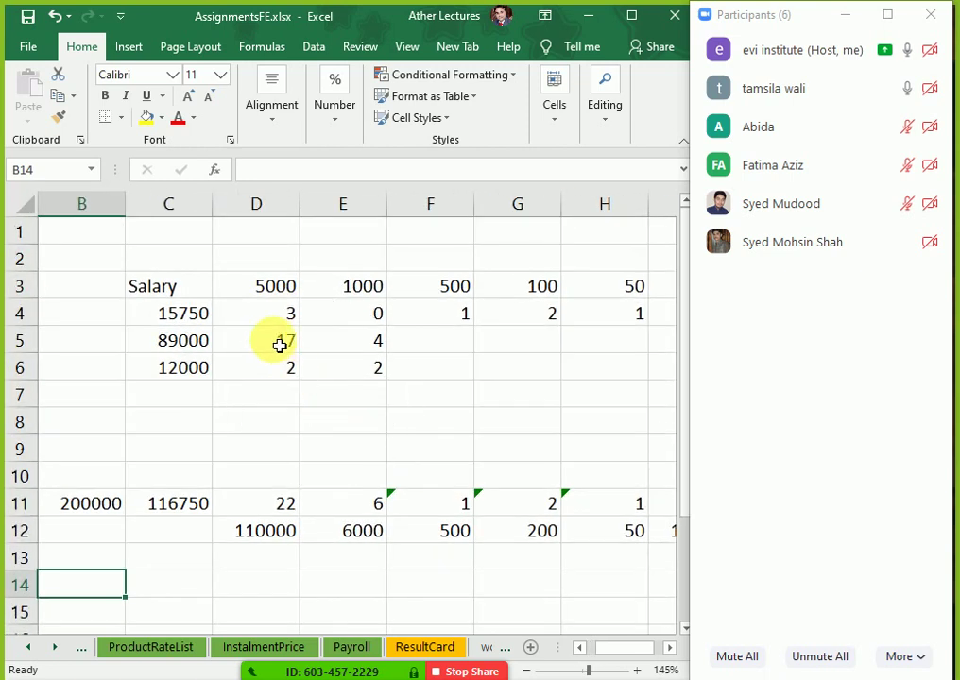
{"action": "left_click", "coordinate": [280, 346]}
{"action": "double_click", "coordinate": [278, 344]}
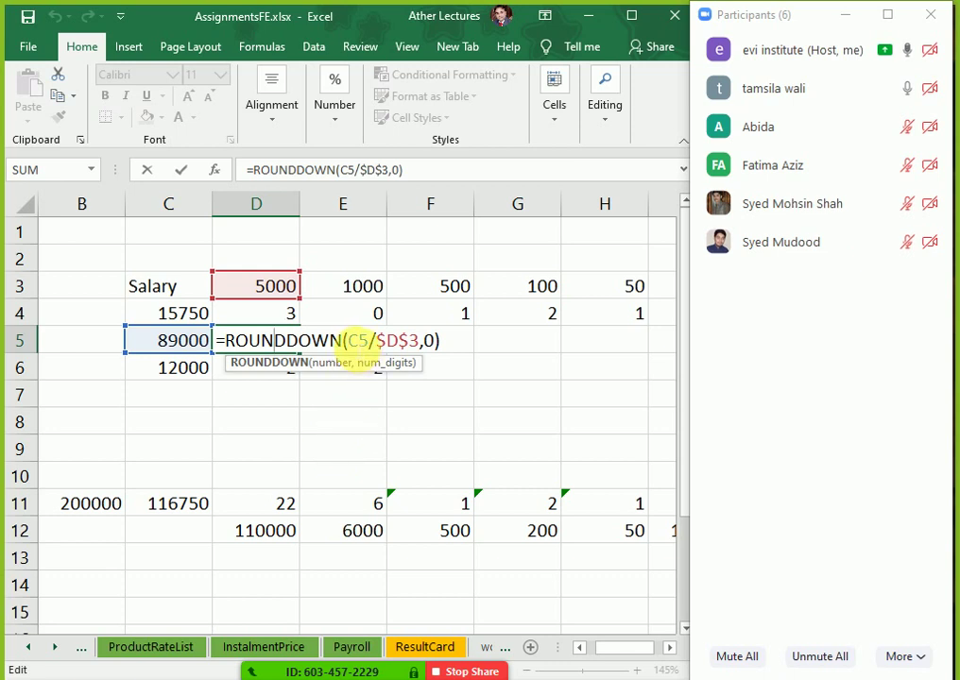
{"action": "left_click_drag", "start_coordinate": [350, 343], "coordinate": [424, 343]}
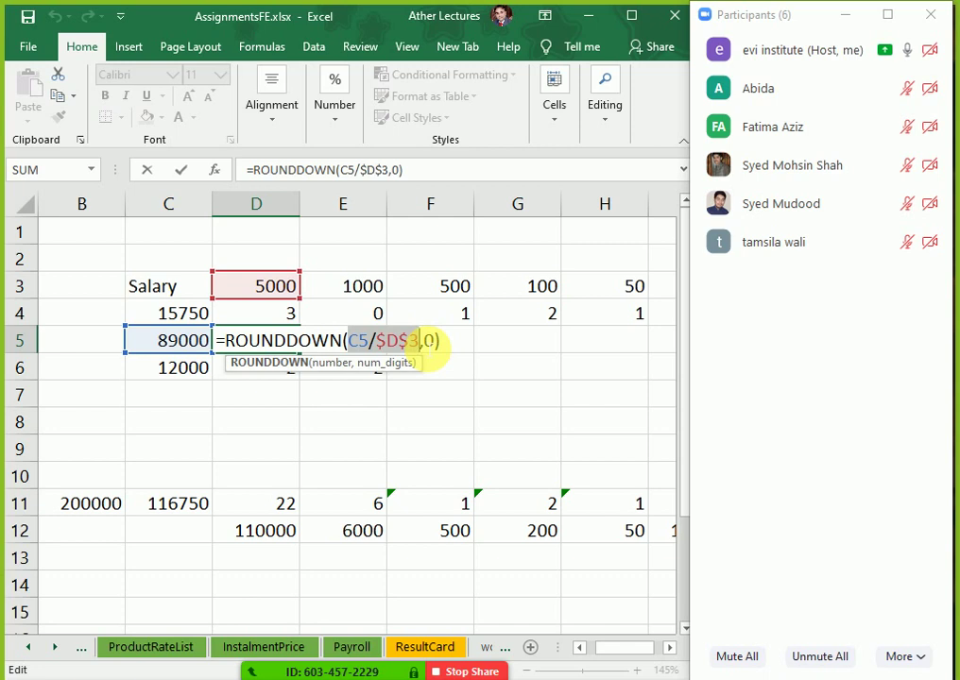
{"action": "left_click_drag", "start_coordinate": [425, 343], "coordinate": [442, 348]}
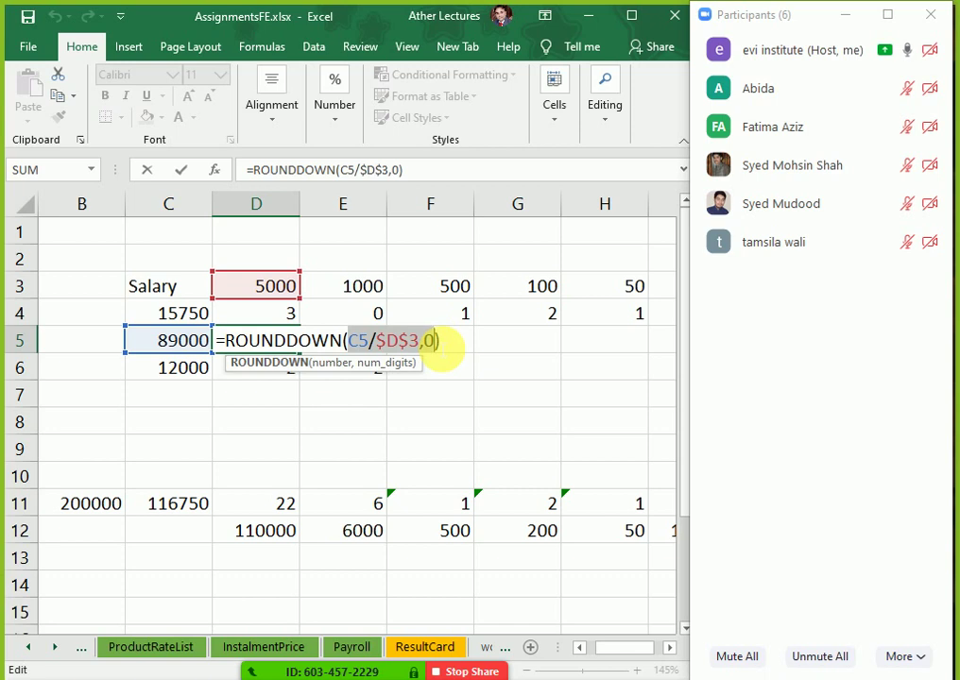
{"action": "key", "text": "ctrl+Return"}
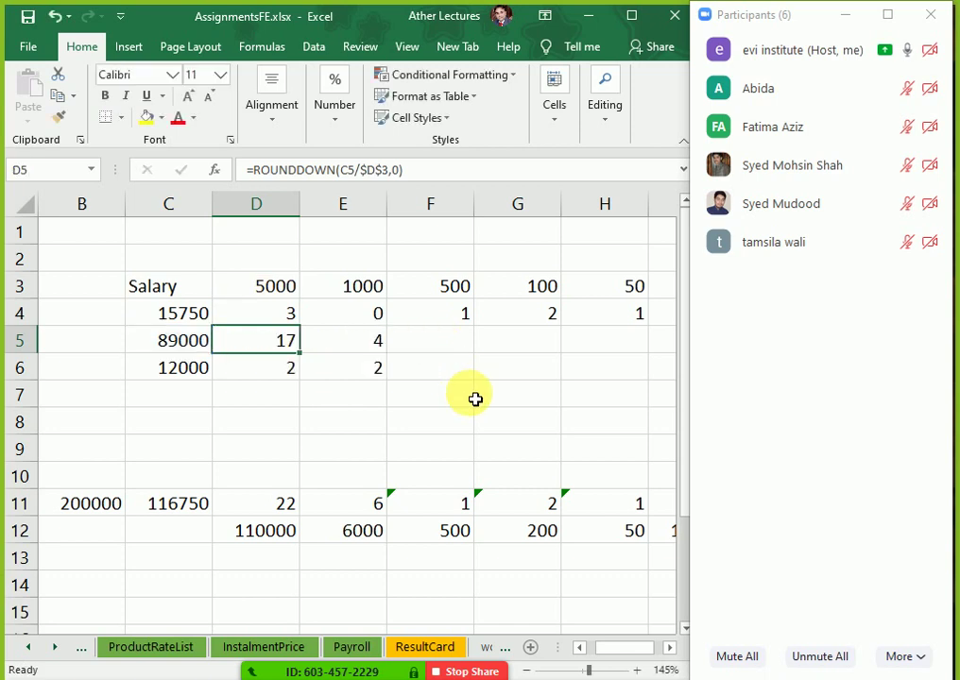
{"action": "key", "text": "Left"}
{"action": "key", "text": "F2"}
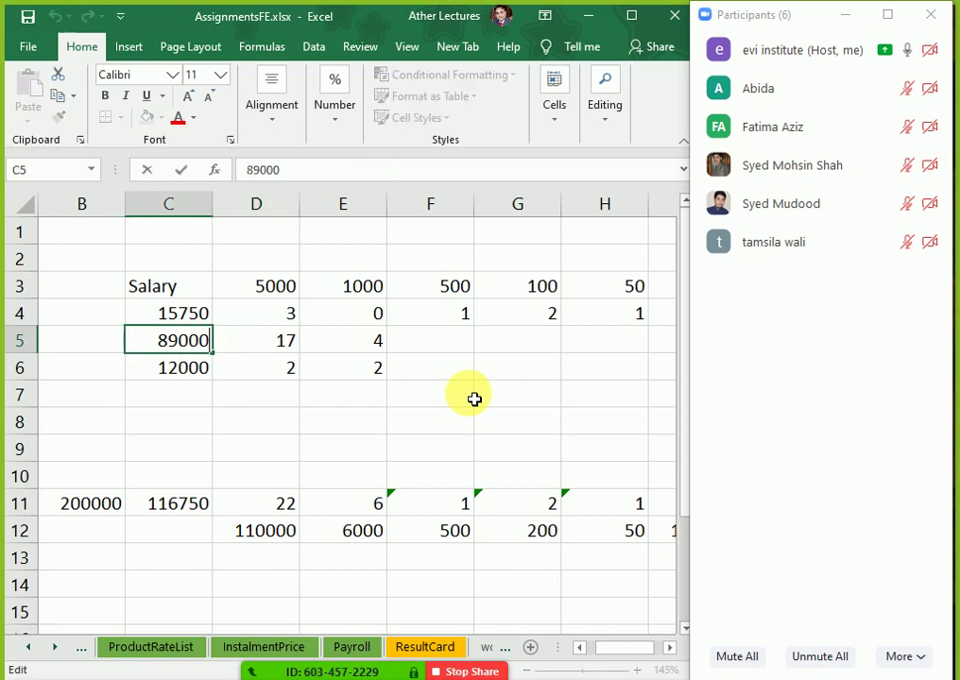
{"action": "key", "text": "Left"}
{"action": "key", "text": "Left"}
{"action": "key", "text": "Left"}
{"action": "key", "text": "Left"}
{"action": "key", "text": "Left"}
{"action": "key", "text": "Right"}
{"action": "key", "text": "Right"}
{"action": "key", "text": "Delete"}
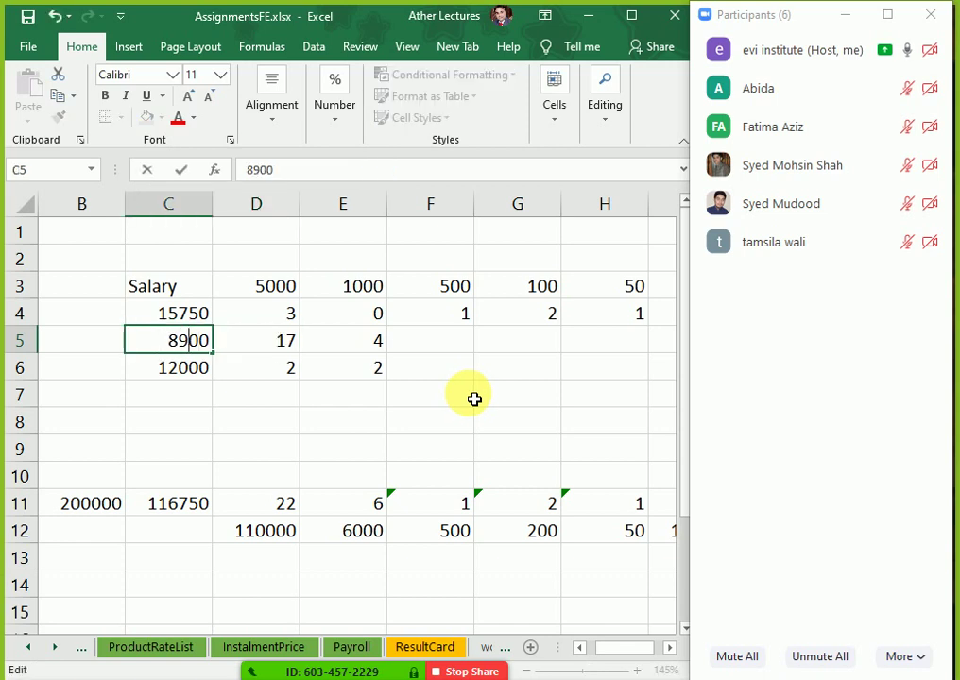
{"action": "key", "text": "Escape"}
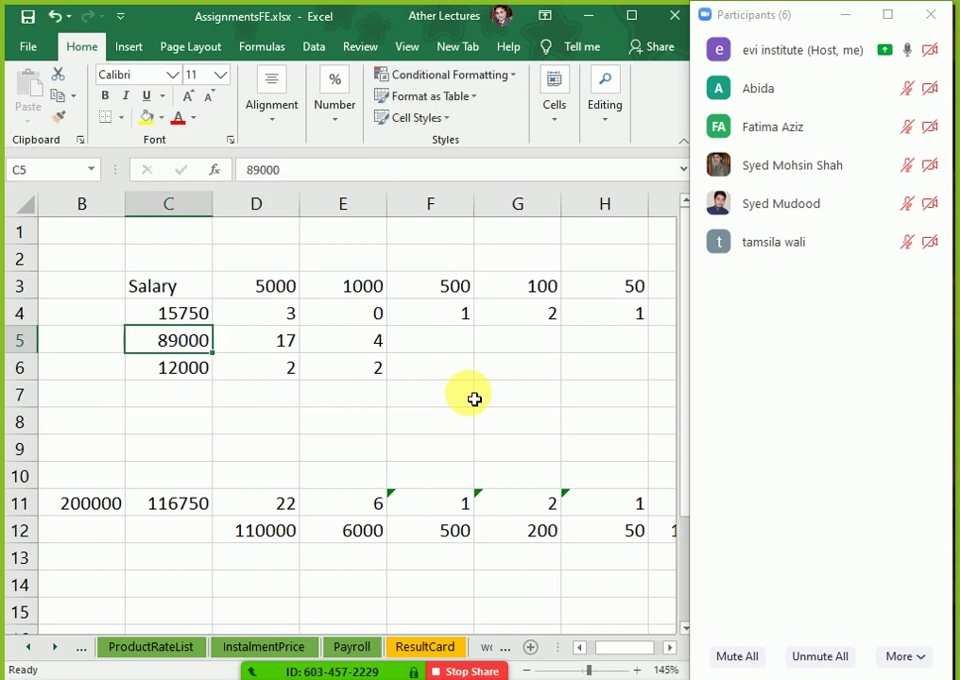
Examine the 5000-denomination entries in D4 and D5 alongside the headers in row 3 and the salary in C5.
{"action": "key", "text": "Right"}
{"action": "key", "text": "Up"}
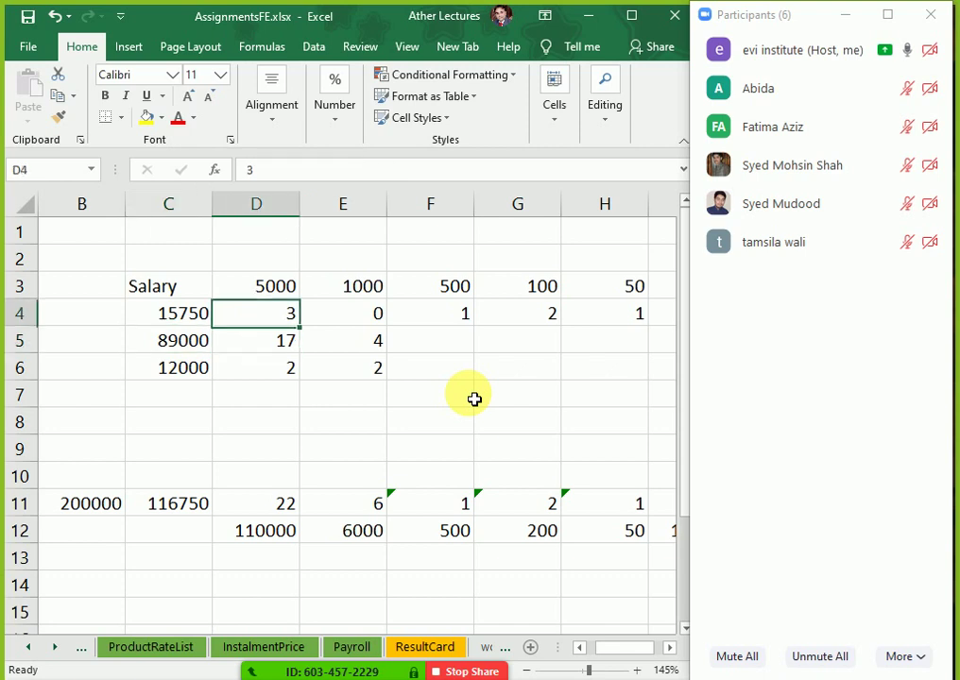
{"action": "key", "text": "Up"}
{"action": "key", "text": "Down"}
{"action": "key", "text": "Down"}
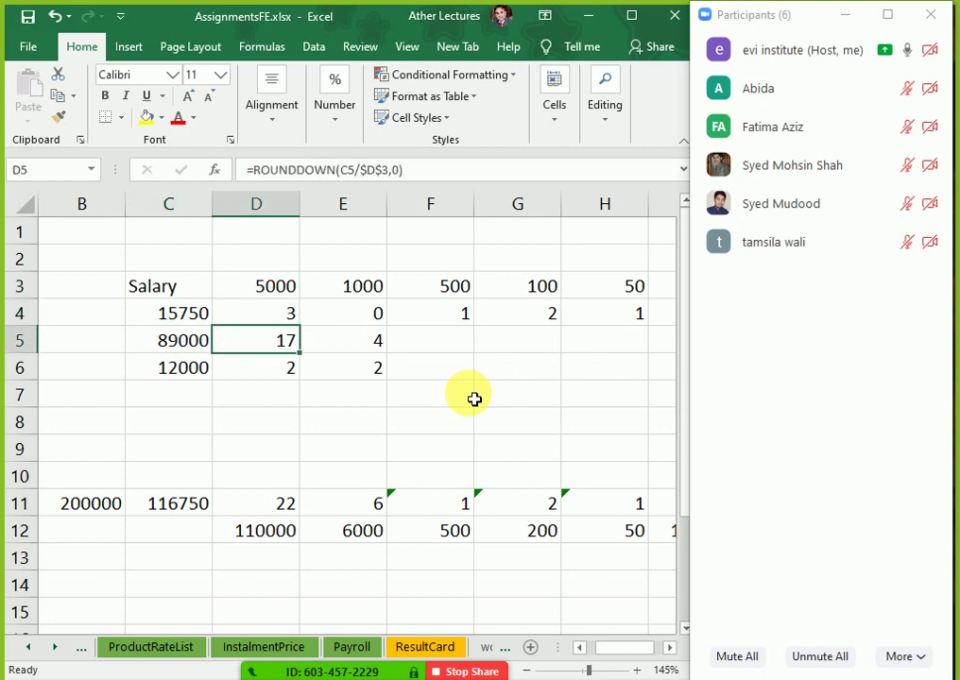
{"action": "key", "text": "Left"}
{"action": "key", "text": "Right"}
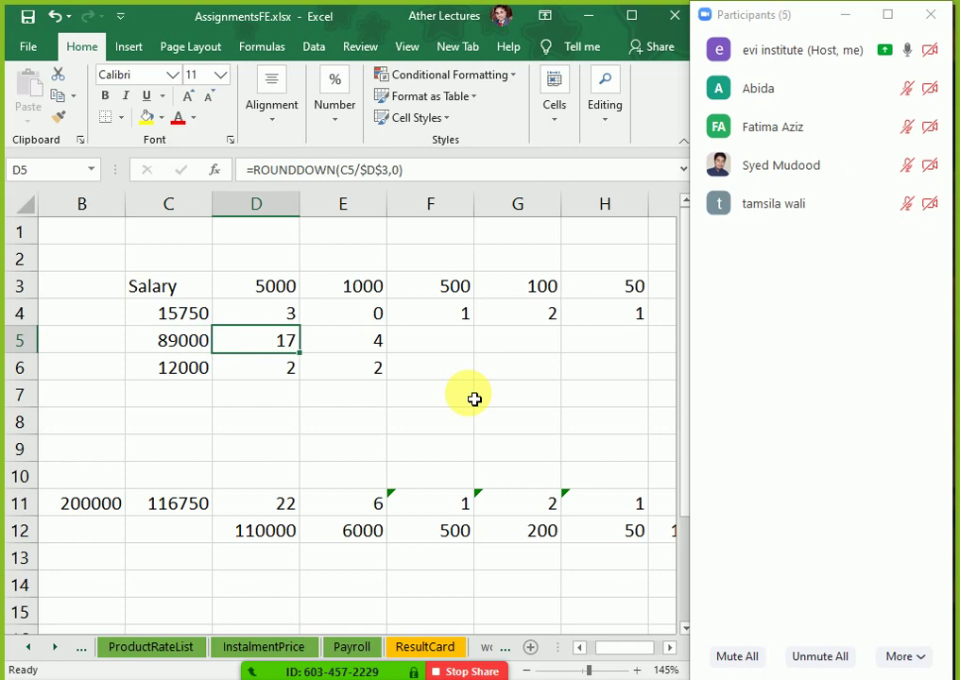
{"action": "key", "text": "Right"}
{"action": "key", "text": "Right"}
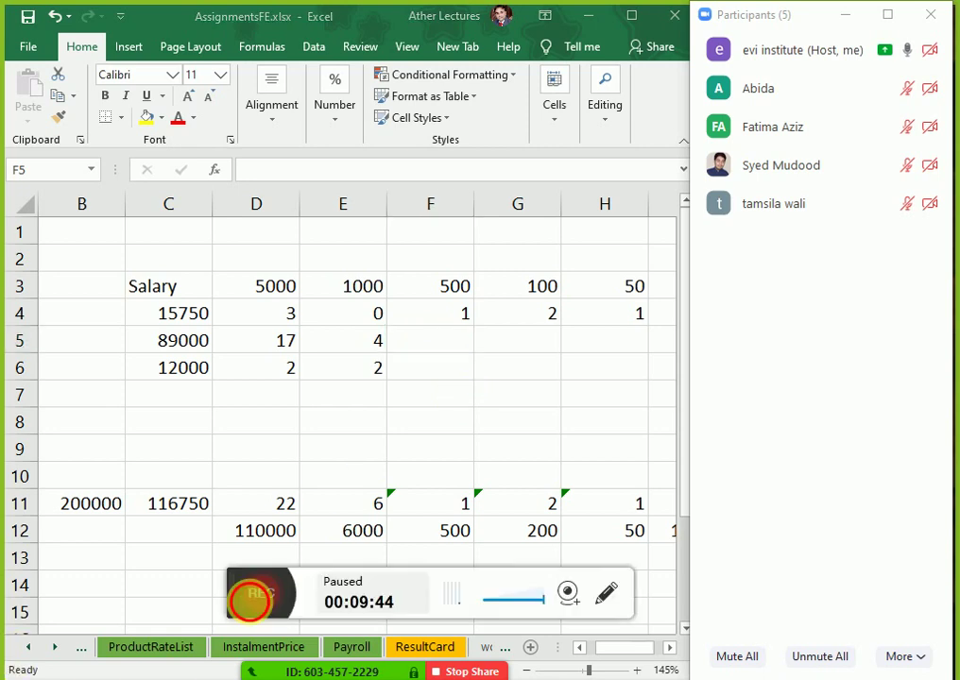
{"action": "left_click", "coordinate": [253, 595]}
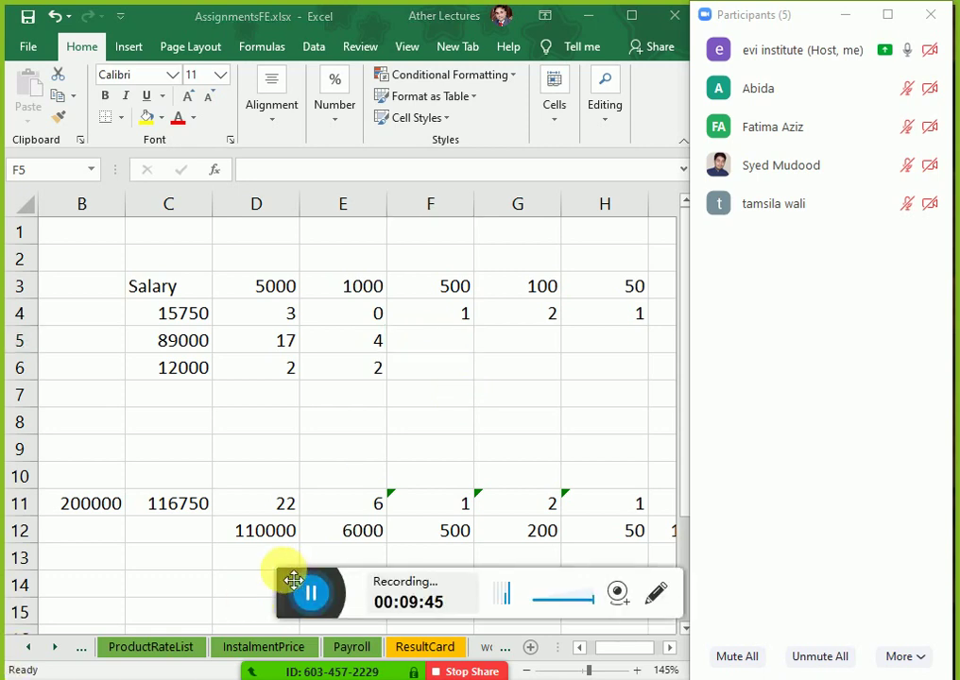
{"action": "left_click_drag", "start_coordinate": [289, 574], "coordinate": [210, 625]}
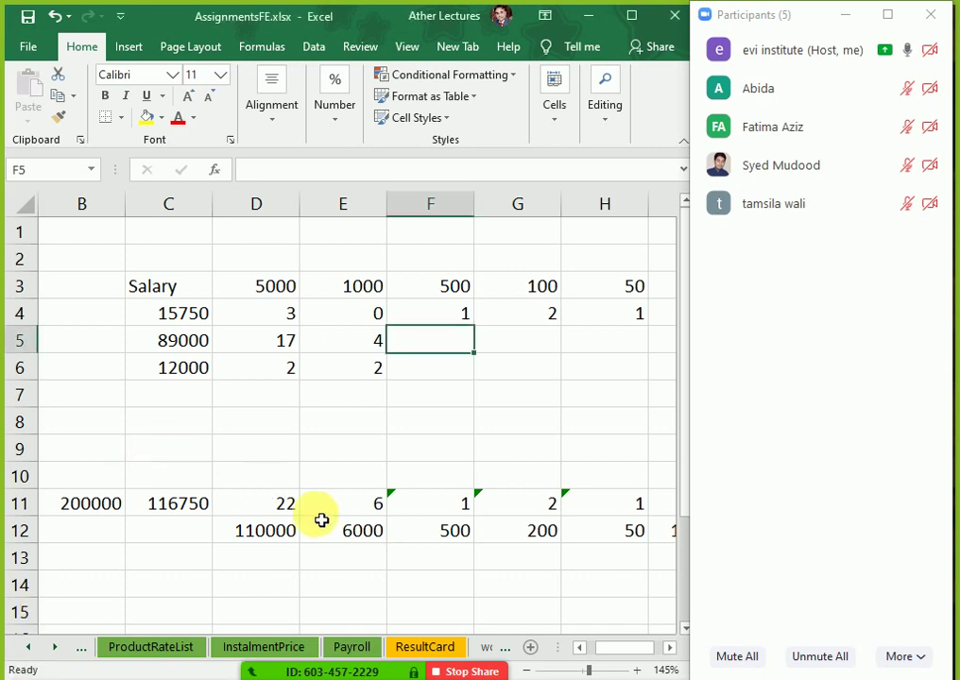
Add a new worksheet and enter the header Sr_no in cell B3.
{"action": "left_click", "coordinate": [531, 648]}
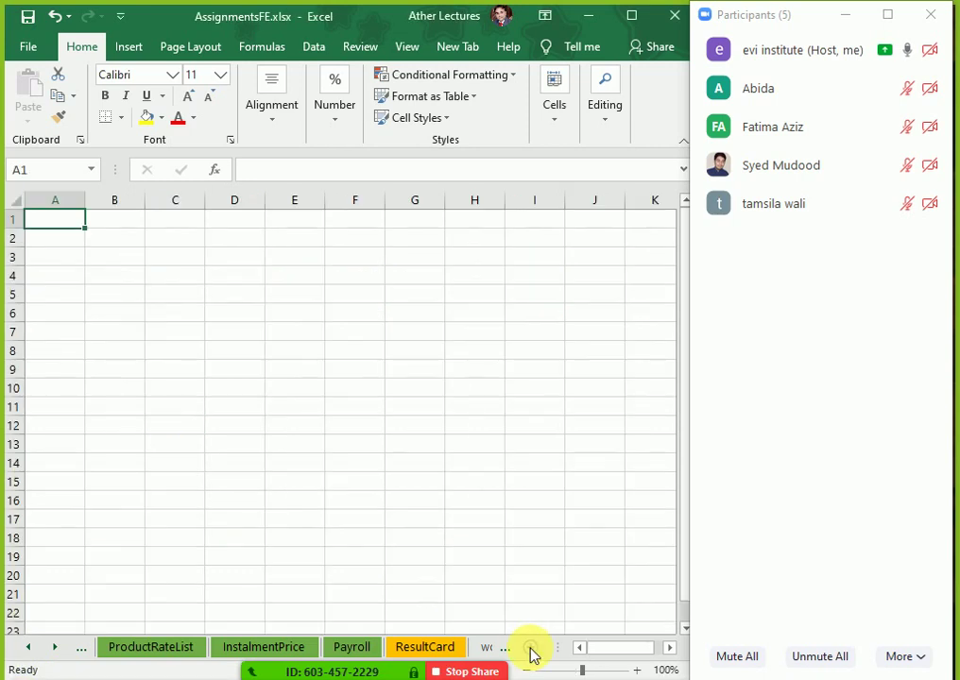
{"action": "left_click", "coordinate": [115, 239]}
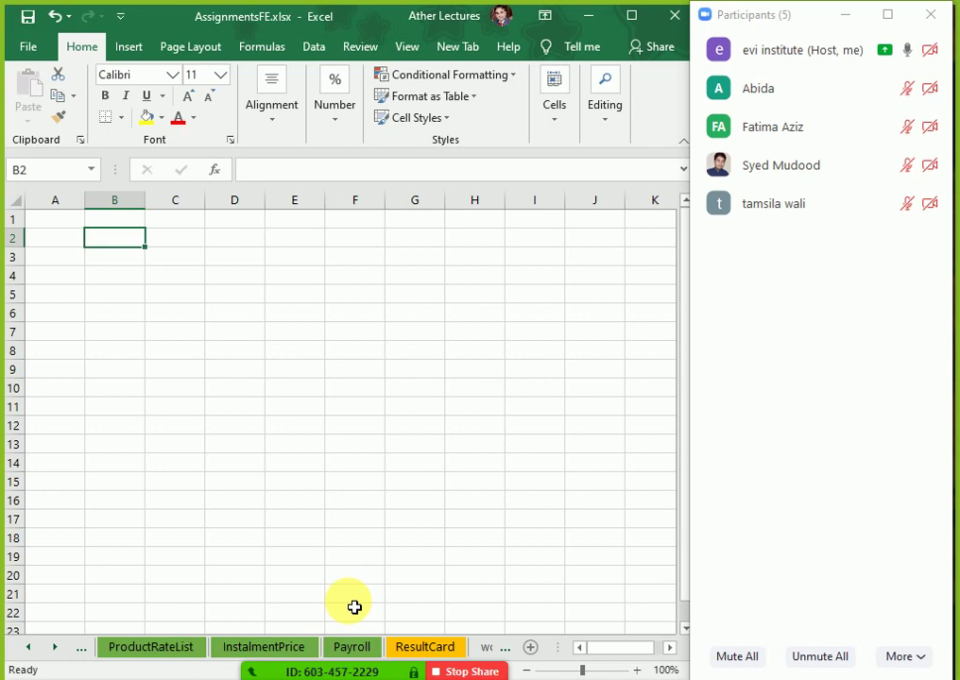
{"action": "key", "text": "Down"}
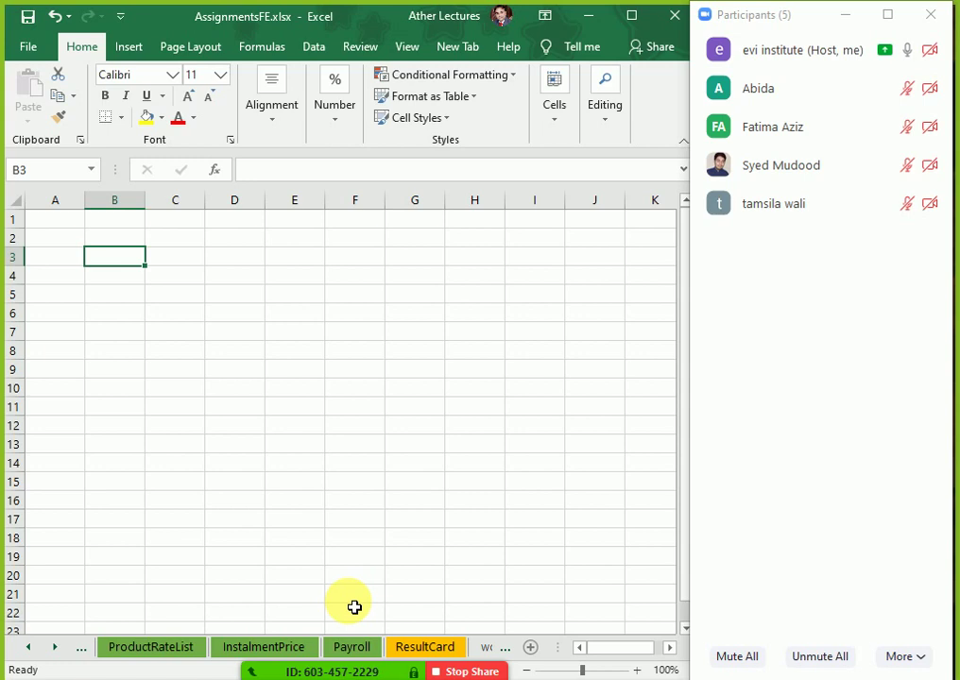
{"action": "type", "text": "Sr"}
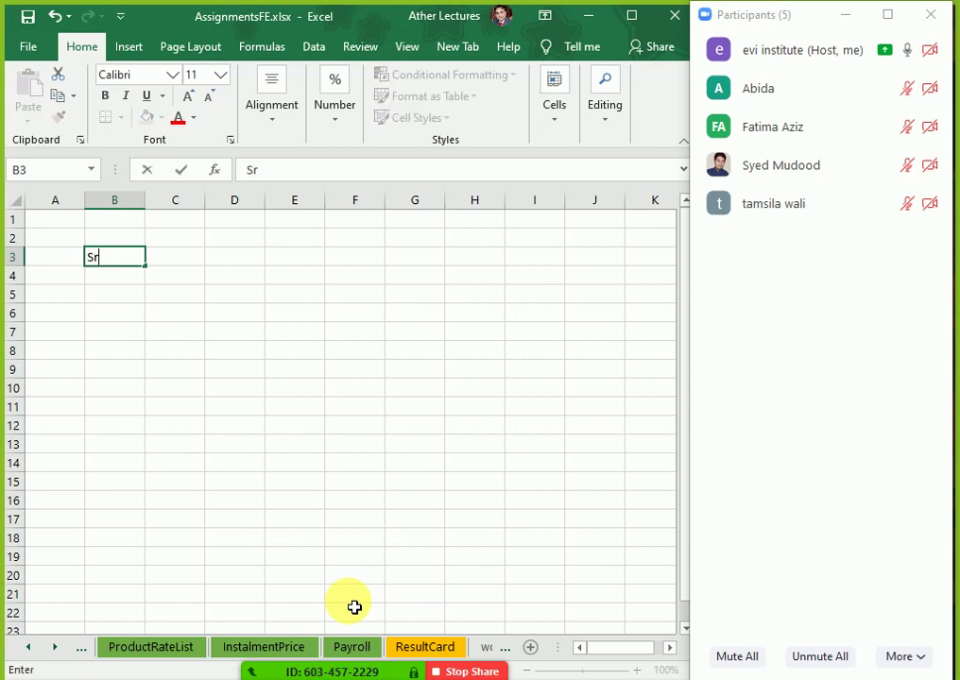
{"action": "type", "text": "_mp"}
{"action": "key", "text": "BackSpace"}
{"action": "key", "text": "BackSpace"}
{"action": "type", "text": "no"}
{"action": "key", "text": "Tab"}
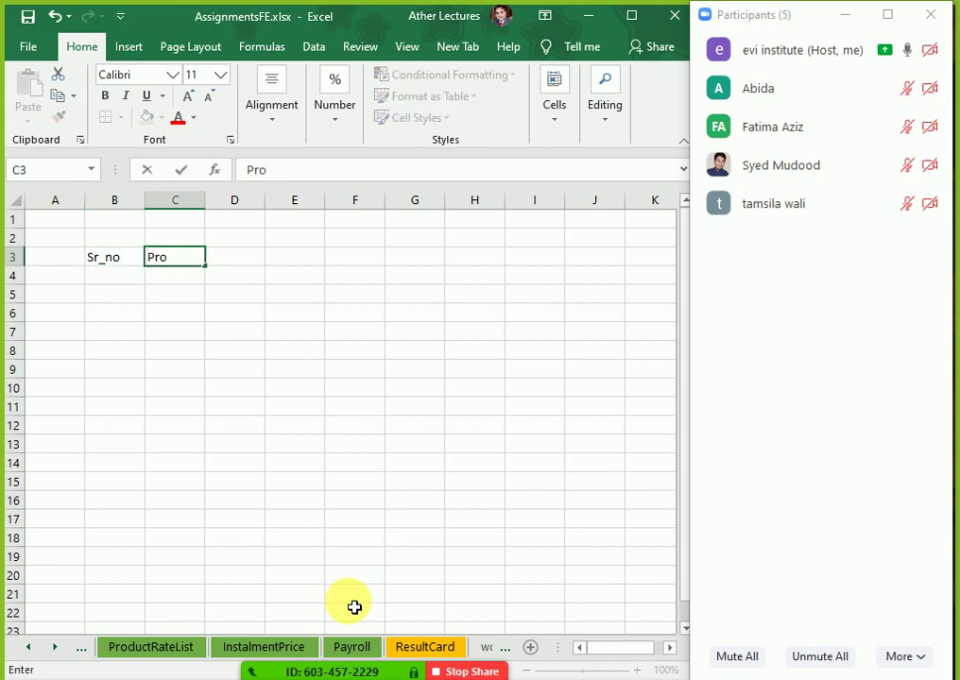
Enter the headers Product Name, Unit Price, Qty and Amount in cells C3 to F3.
{"action": "type", "text": "duct Name"}
{"action": "key", "text": "Tab"}
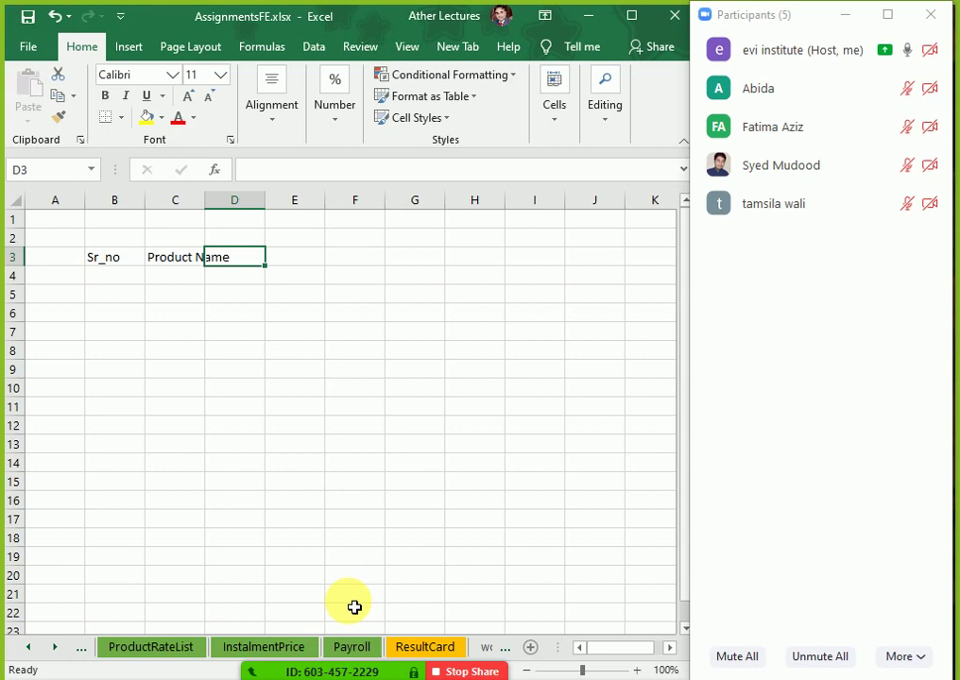
{"action": "type", "text": "Unit"}
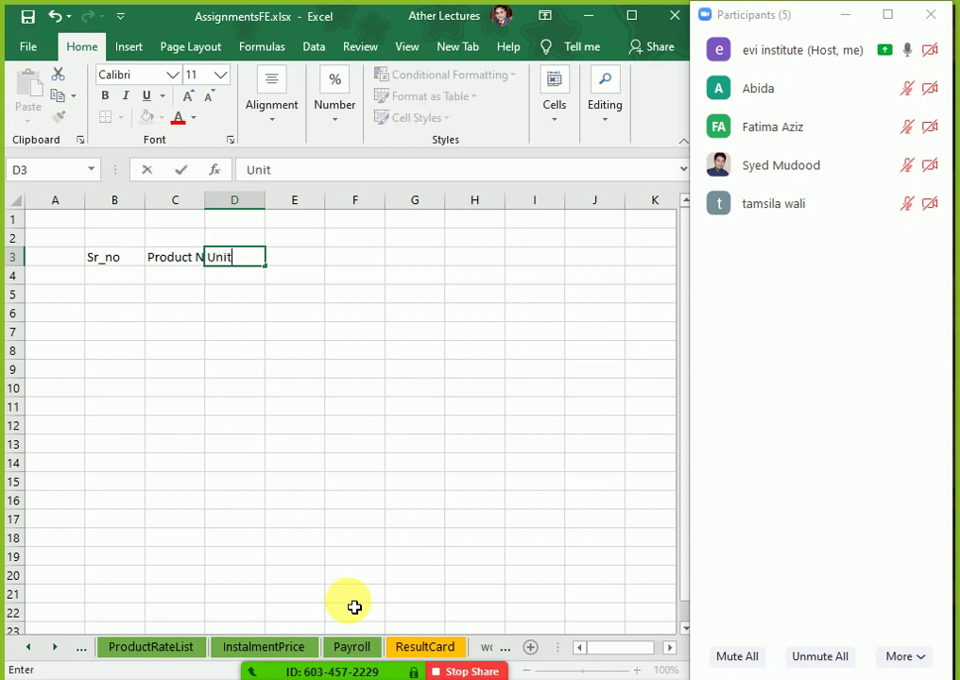
{"action": "type", "text": " Price"}
{"action": "key", "text": "Tab"}
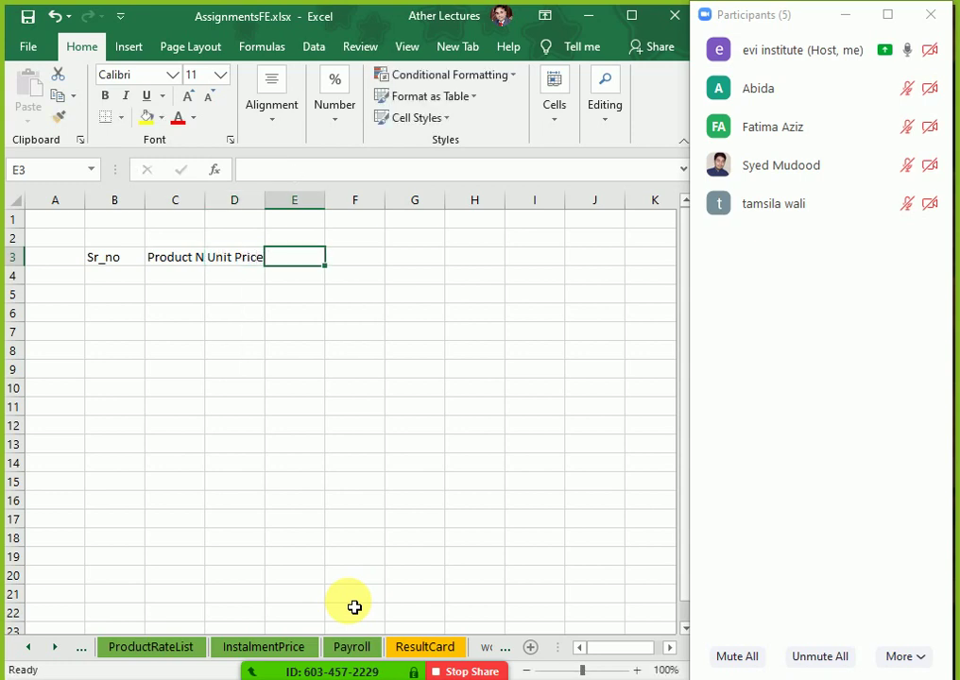
{"action": "type", "text": "Qty"}
{"action": "key", "text": "Tab"}
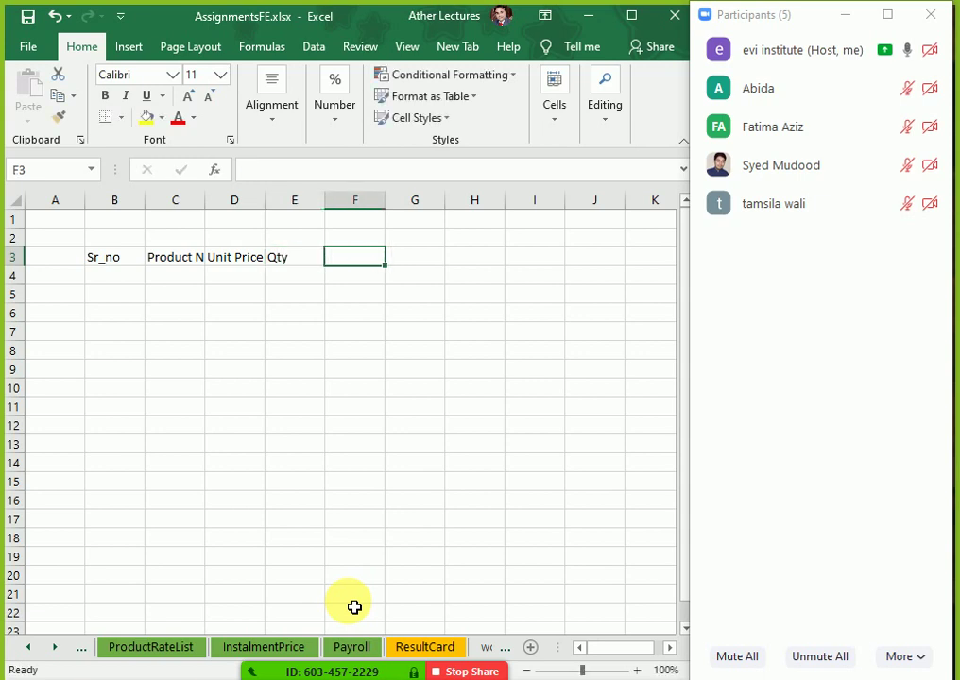
{"action": "type", "text": "Amount"}
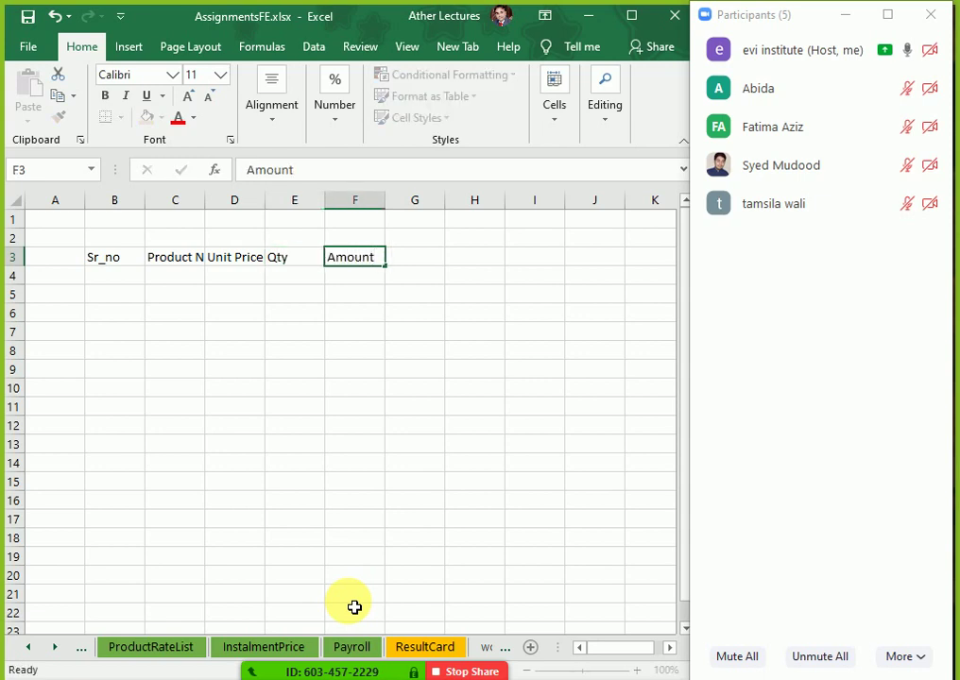
{"action": "key", "text": "Tab"}
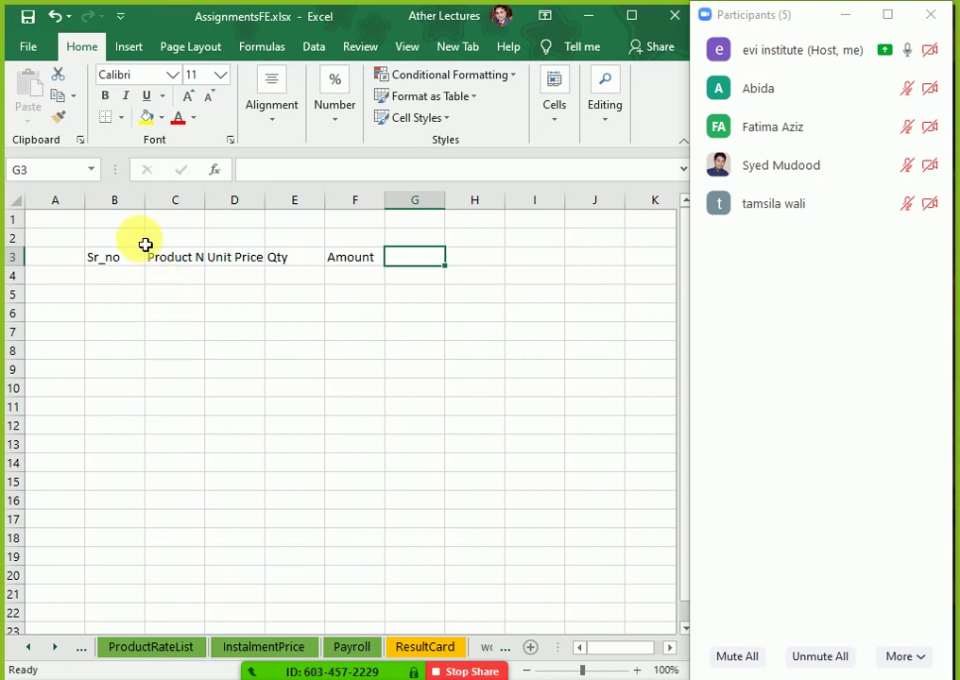
Label cell A1 Trade Price and enter 15% beside it in B1.
{"action": "scroll", "coordinate": [232, 311], "scroll_direction": "up", "scroll_amount": 1}
{"action": "scroll", "coordinate": [232, 311], "scroll_direction": "up", "scroll_amount": 1}
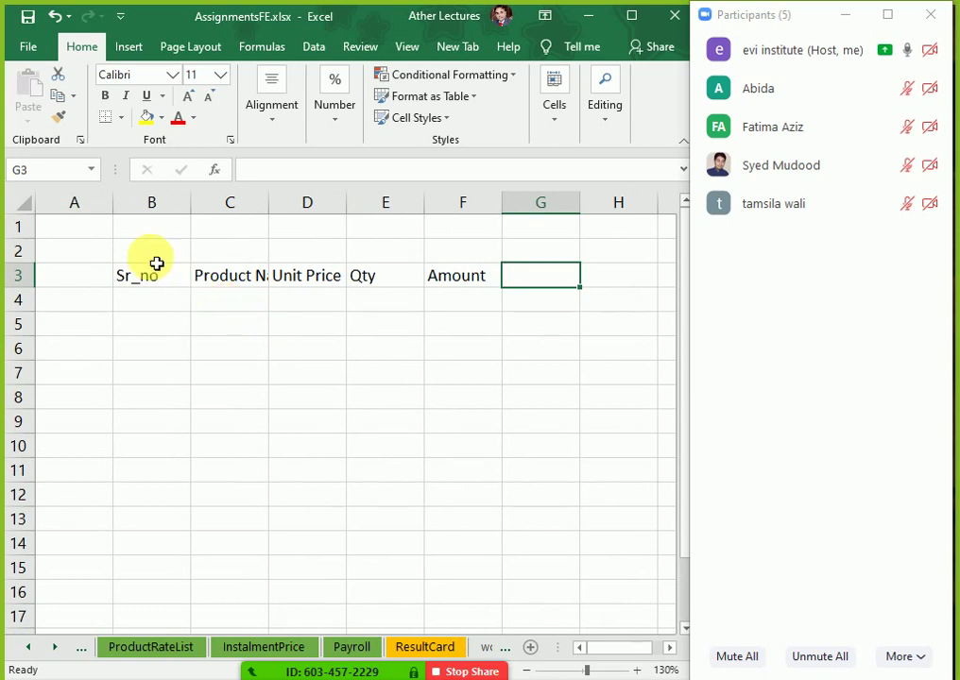
{"action": "left_click", "coordinate": [86, 226]}
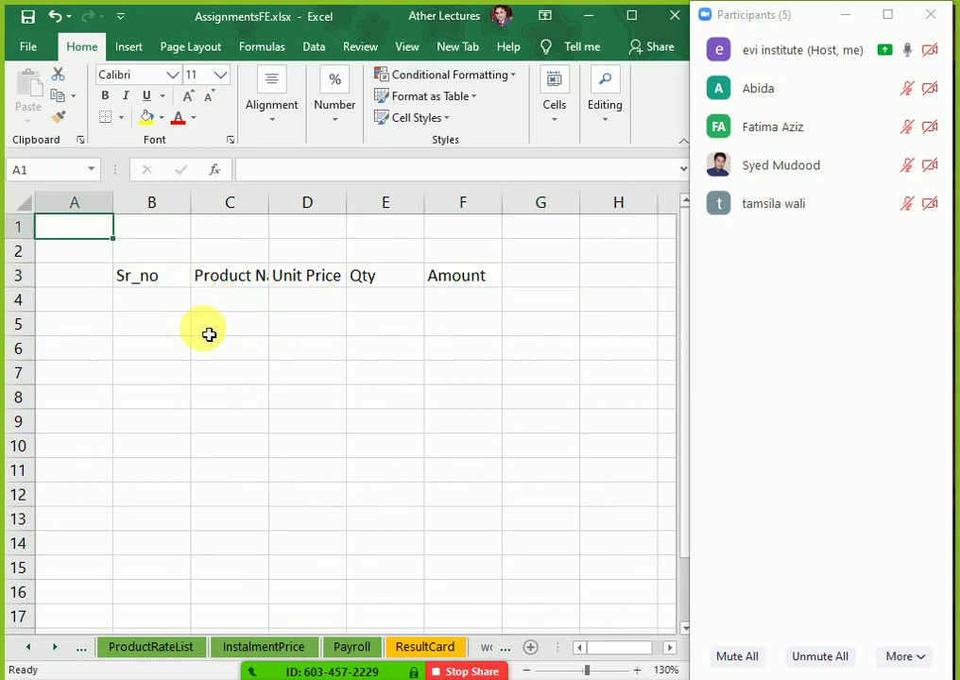
{"action": "type", "text": "Tra"}
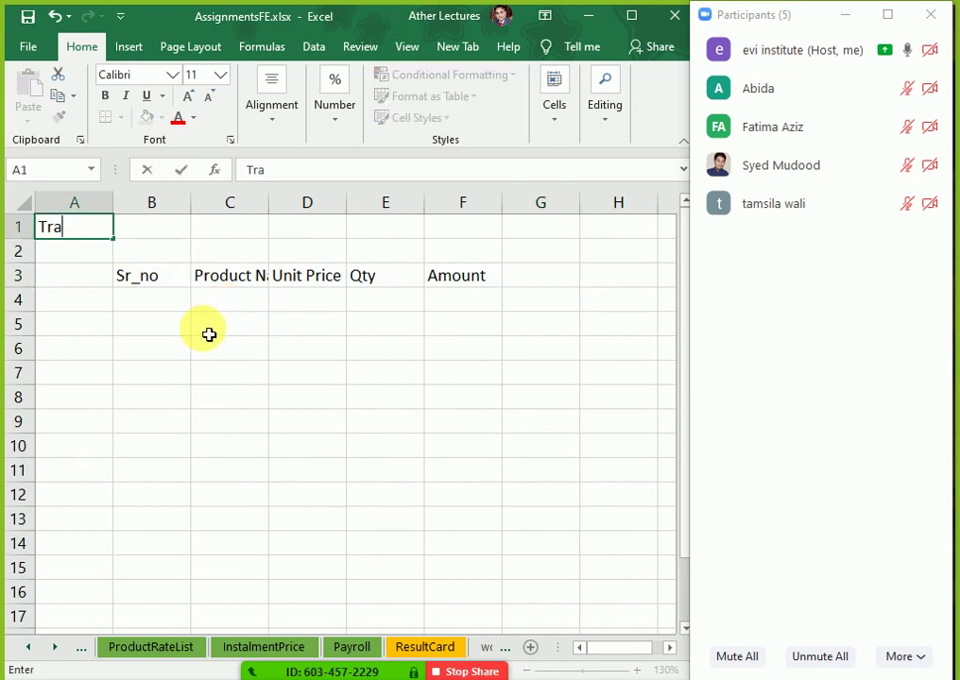
{"action": "type", "text": "de Price"}
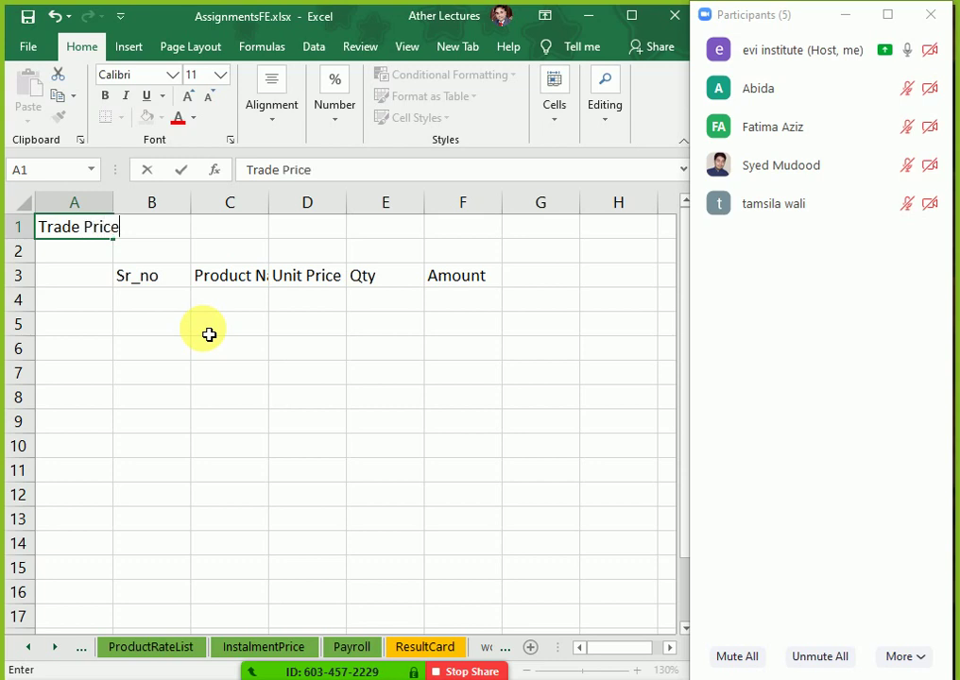
{"action": "key", "text": "Tab"}
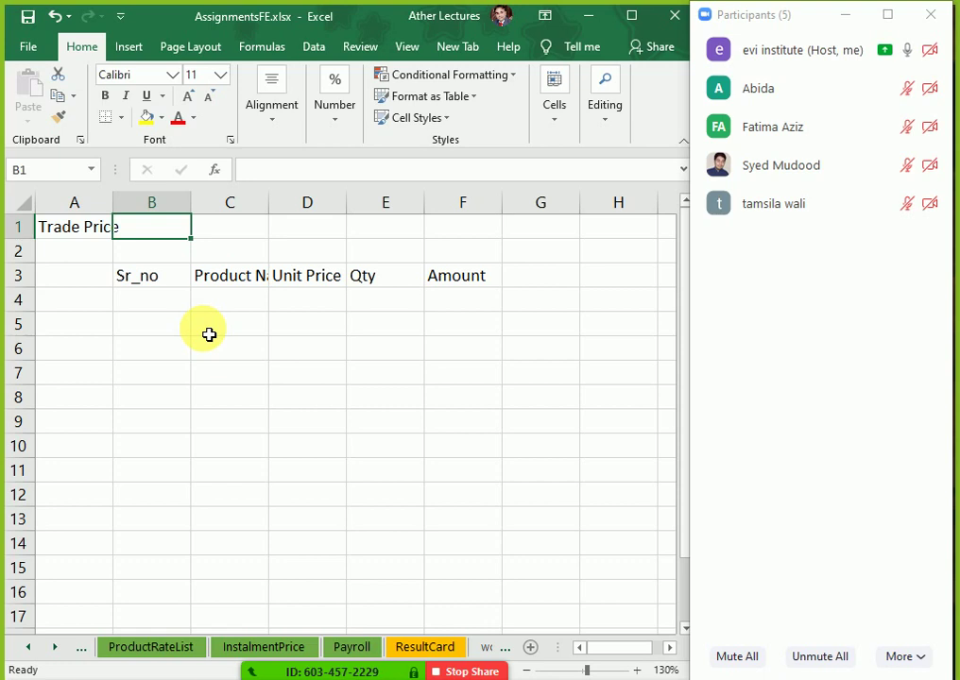
{"action": "type", "text": "15"}
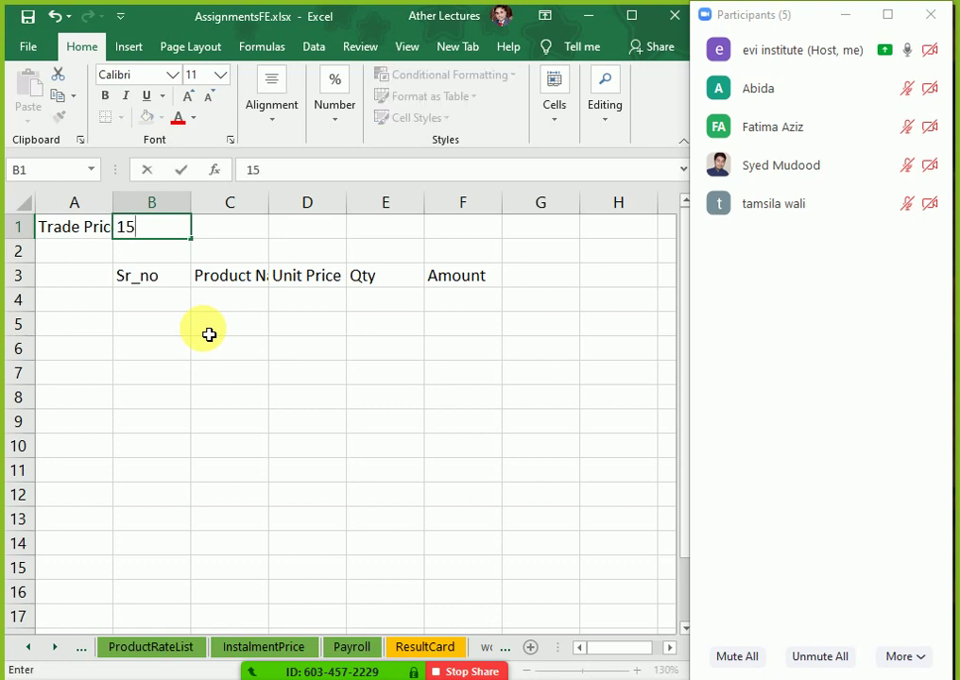
{"action": "type", "text": "%"}
{"action": "key", "text": "Return"}
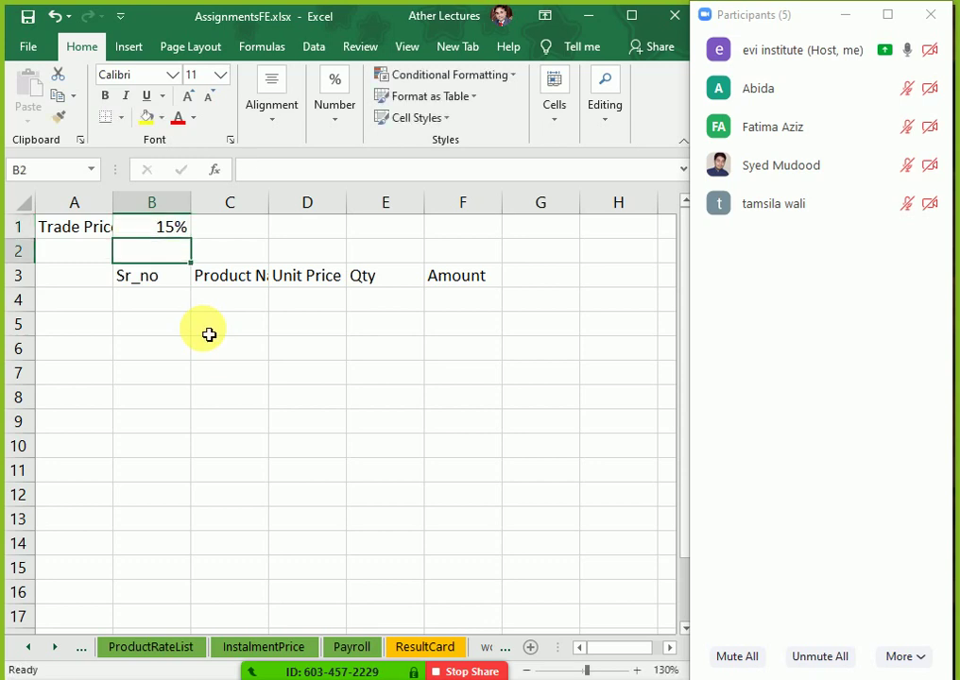
Label cell G1 Cash Disc and enter 7% beside it in H1.
{"action": "key", "text": "Right"}
{"action": "key", "text": "Right"}
{"action": "key", "text": "Right"}
{"action": "key", "text": "Right"}
{"action": "key", "text": "Right"}
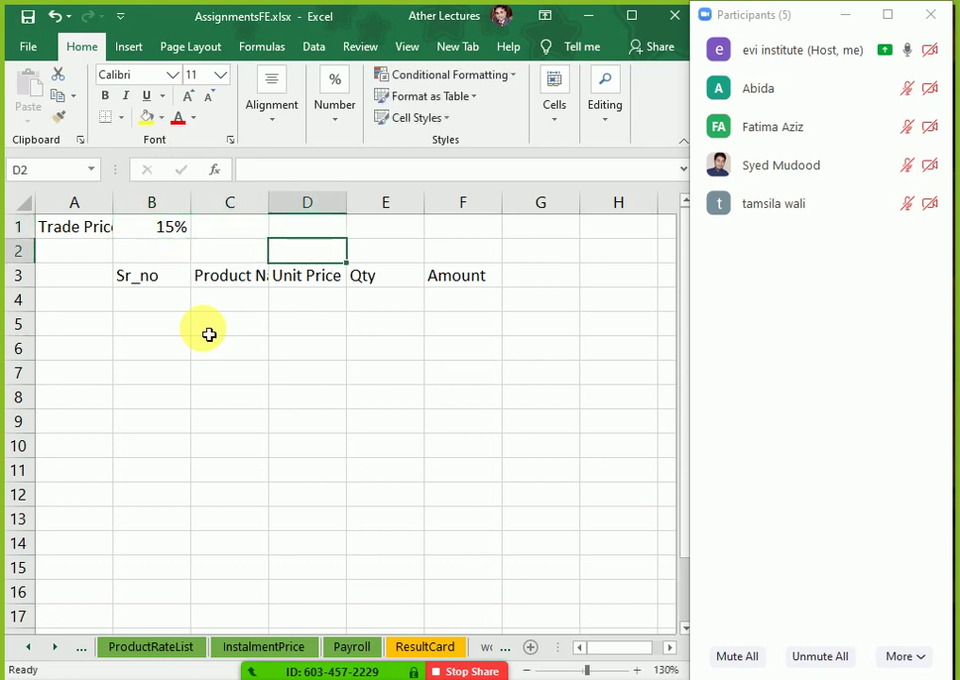
{"action": "key", "text": "Up"}
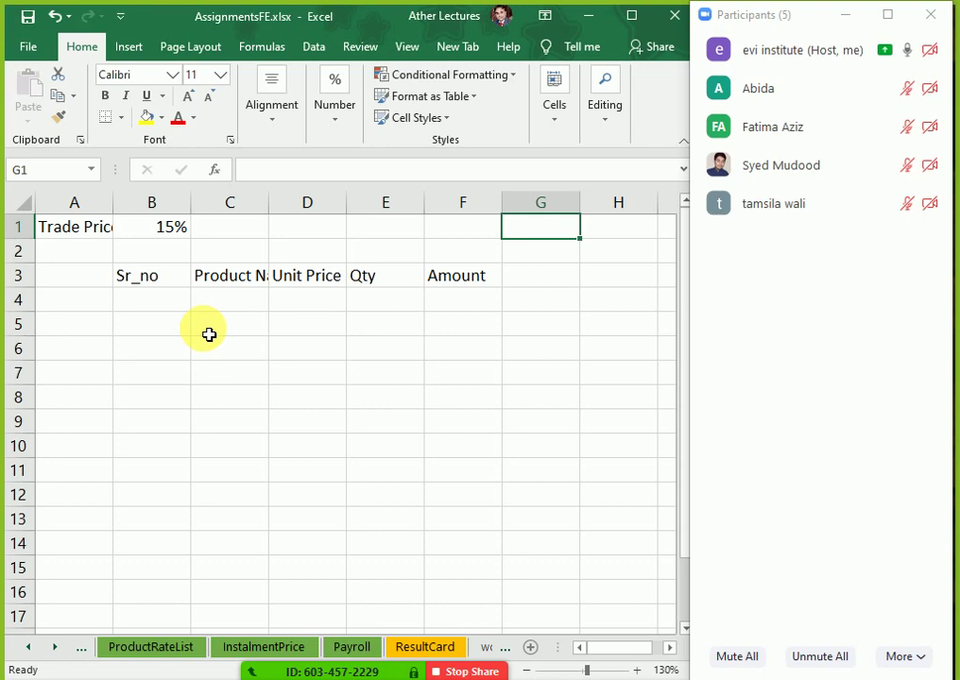
{"action": "type", "text": "Cash Di"}
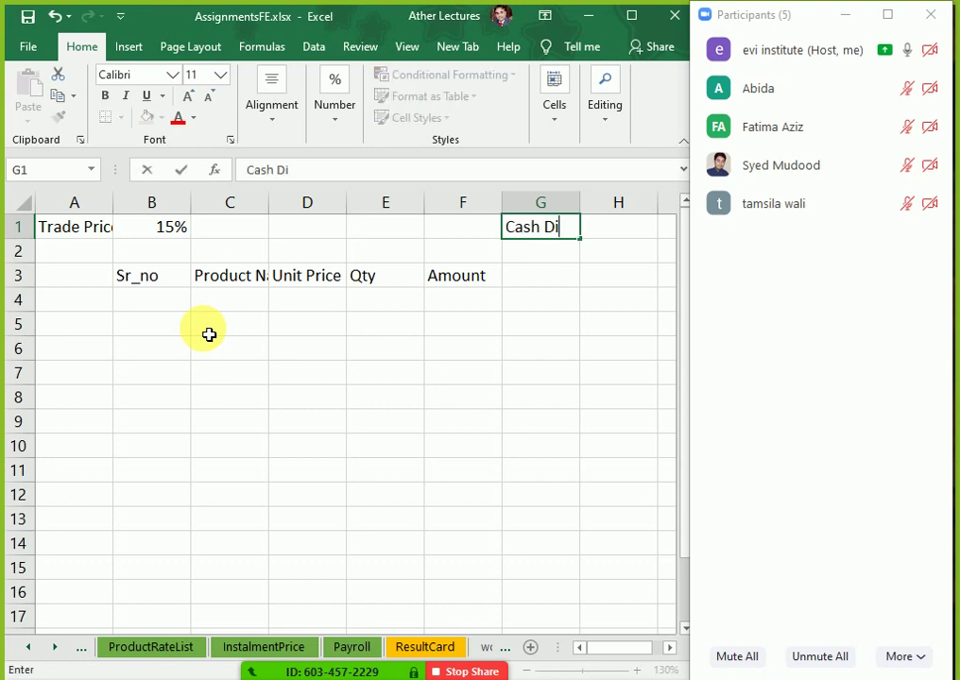
{"action": "type", "text": "sc"}
{"action": "key", "text": "Tab"}
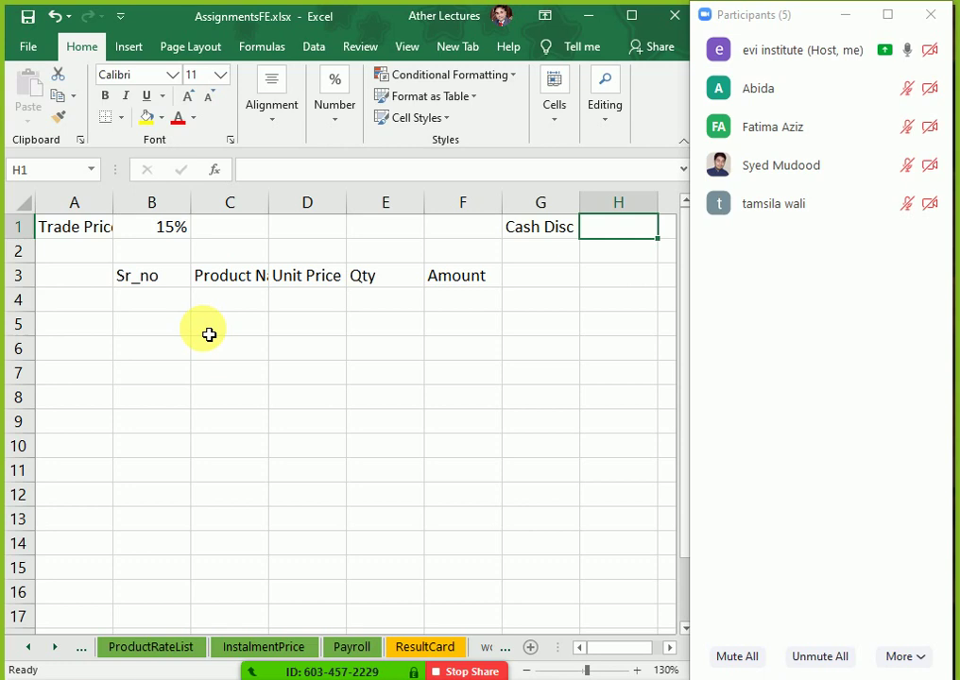
{"action": "type", "text": "7"}
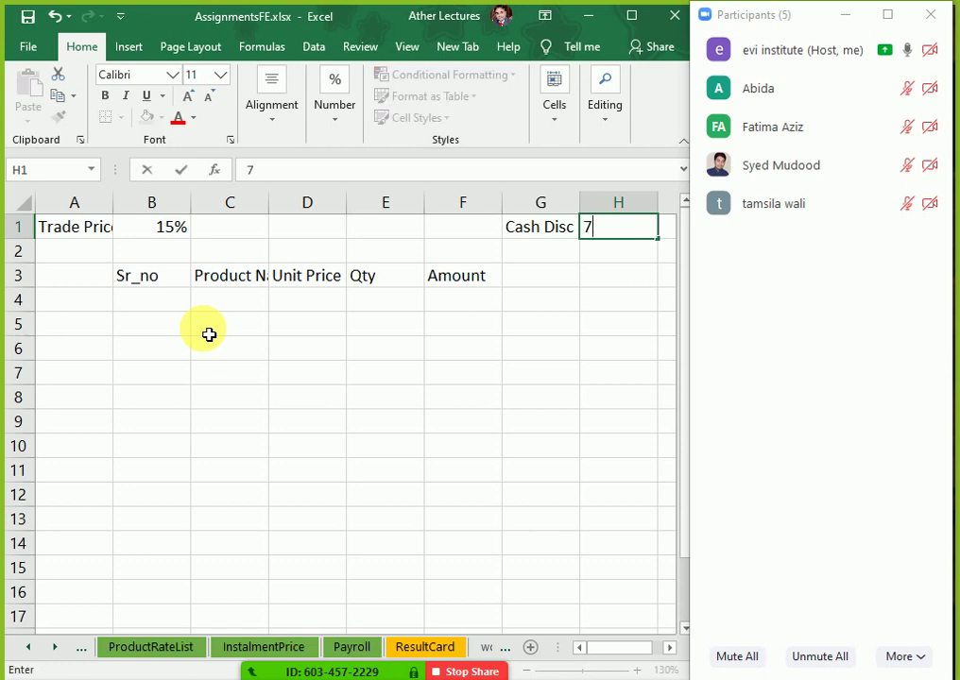
{"action": "type", "text": "%"}
{"action": "key", "text": "Return"}
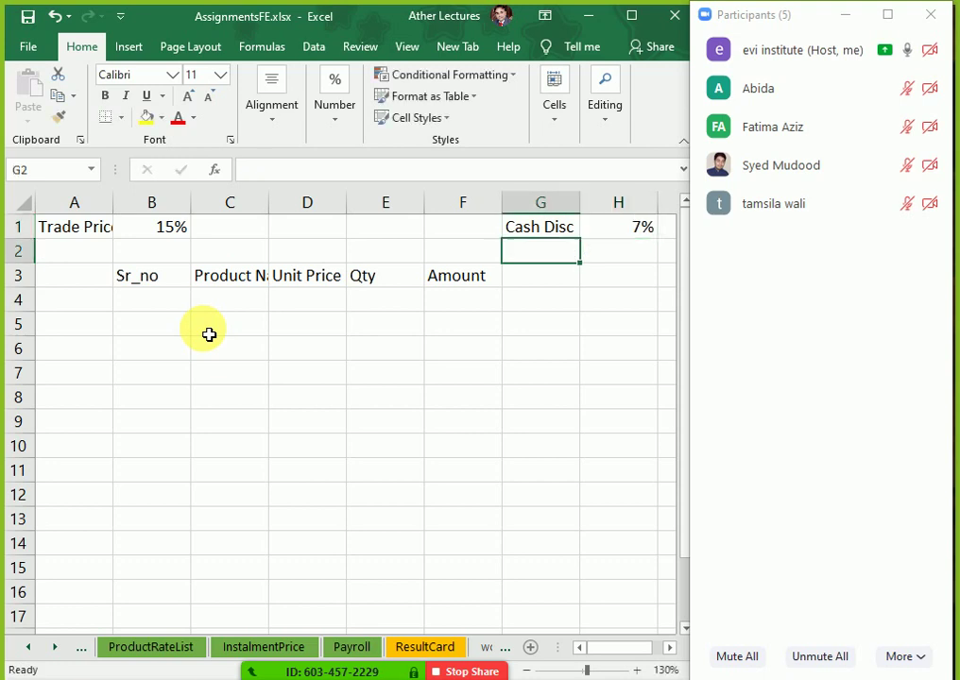
Enter 1 as the first serial number in cell B4 under Sr_no.
{"action": "key", "text": "Down"}
{"action": "key", "text": "Left"}
{"action": "key", "text": "Left"}
{"action": "key", "text": "Left"}
{"action": "key", "text": "Left"}
{"action": "key", "text": "Left"}
{"action": "key", "text": "Left"}
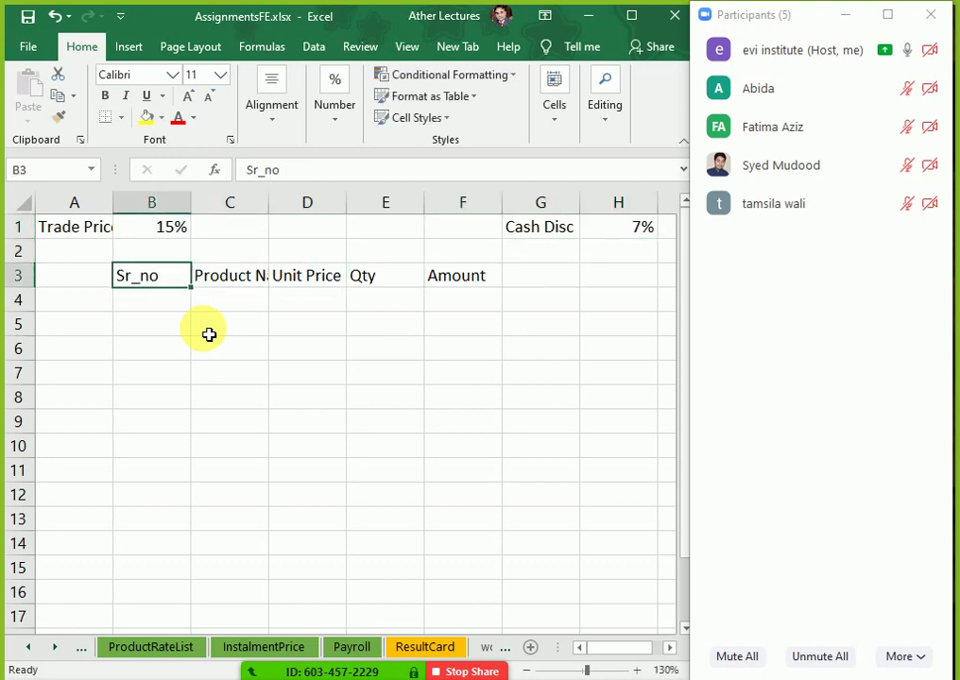
{"action": "key", "text": "Down"}
{"action": "key", "text": "Right"}
{"action": "type", "text": "1"}
{"action": "key", "text": "Right"}
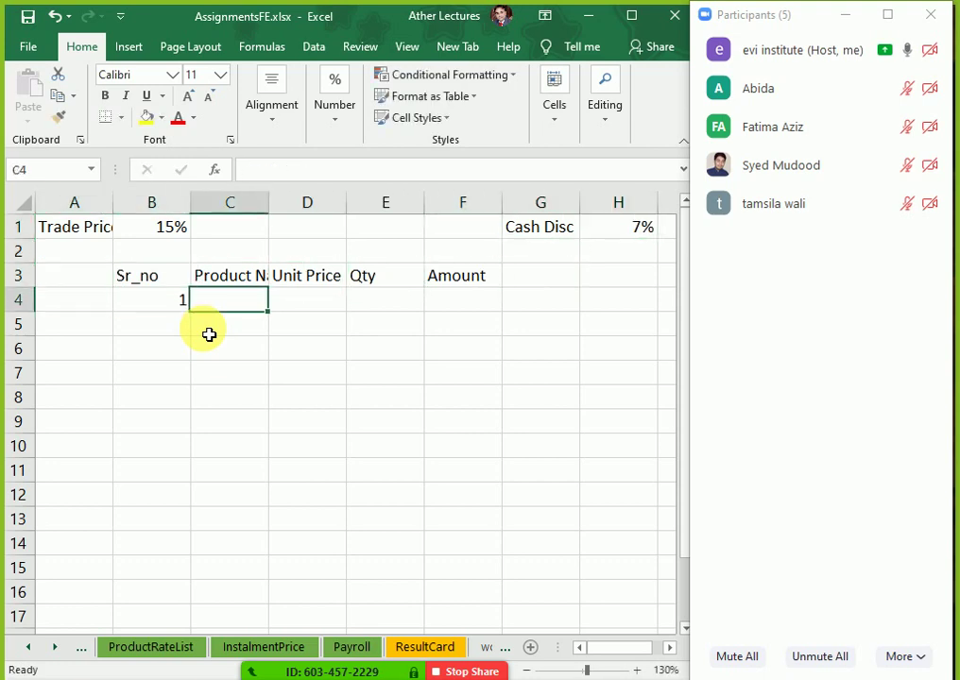
Enter abc1 as the product name in C4 and 100 as its unit price in D4.
{"action": "type", "text": "abc1"}
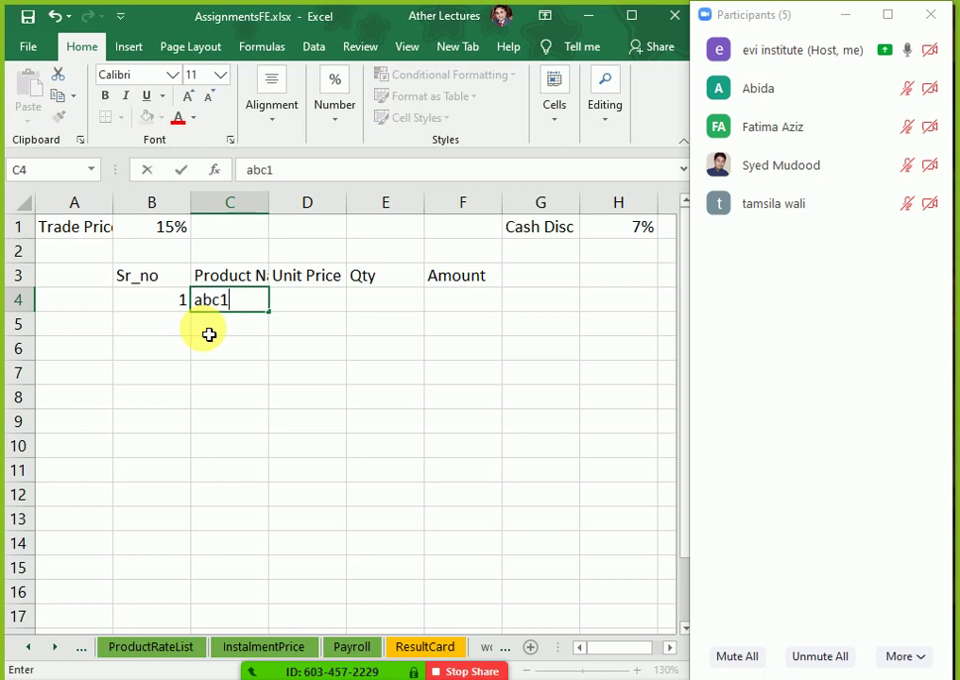
{"action": "key", "text": "Right"}
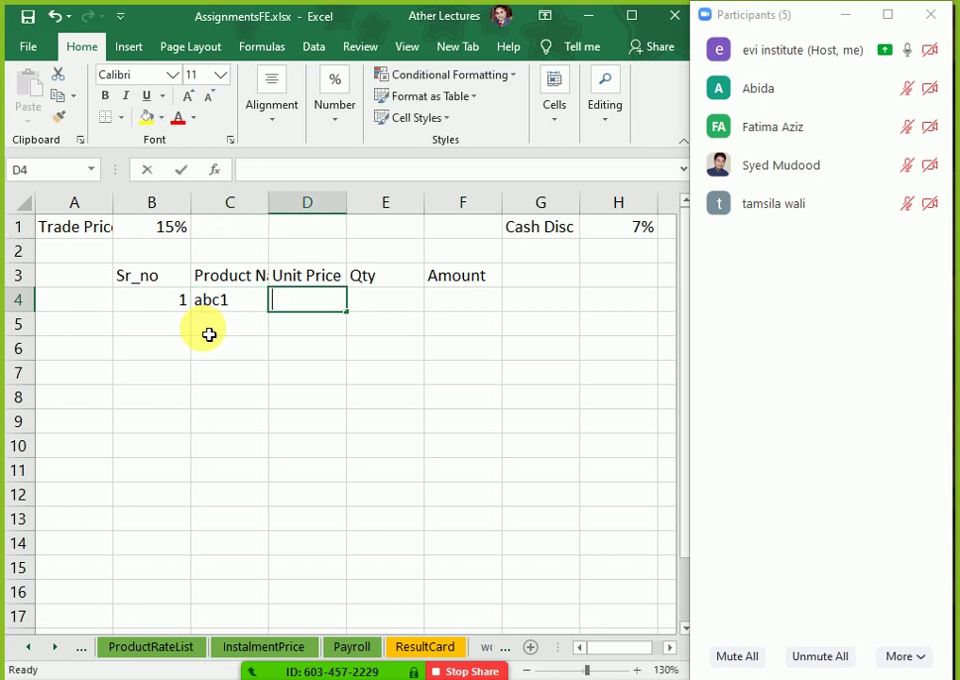
{"action": "type", "text": "100"}
{"action": "key", "text": "Right"}
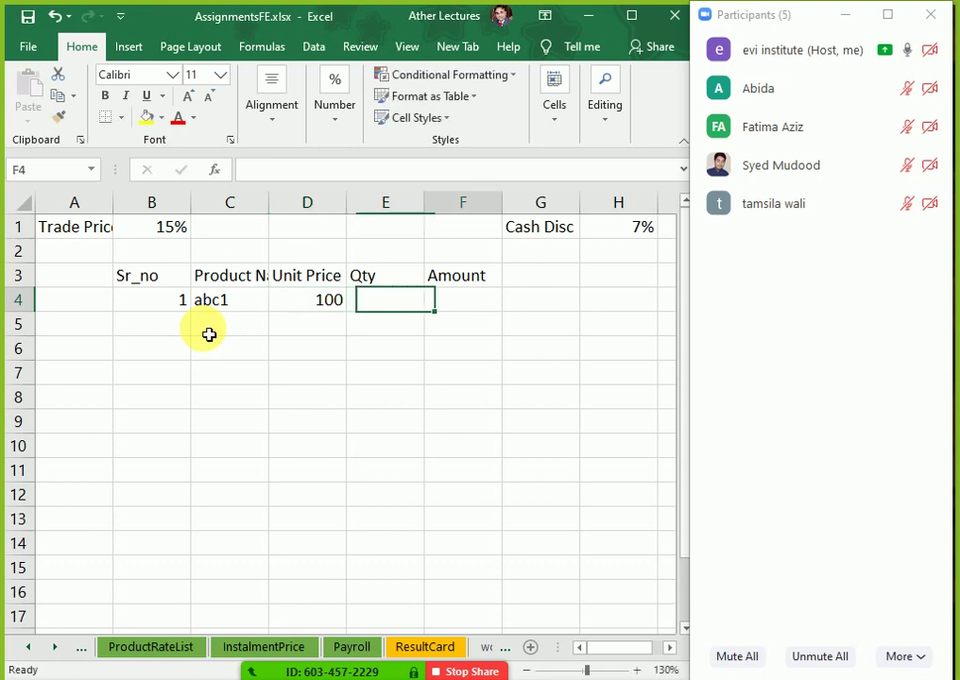
Clear the Amount header from cell F3.
{"action": "key", "text": "Up"}
{"action": "key", "text": "Right"}
{"action": "key", "text": "Delete"}
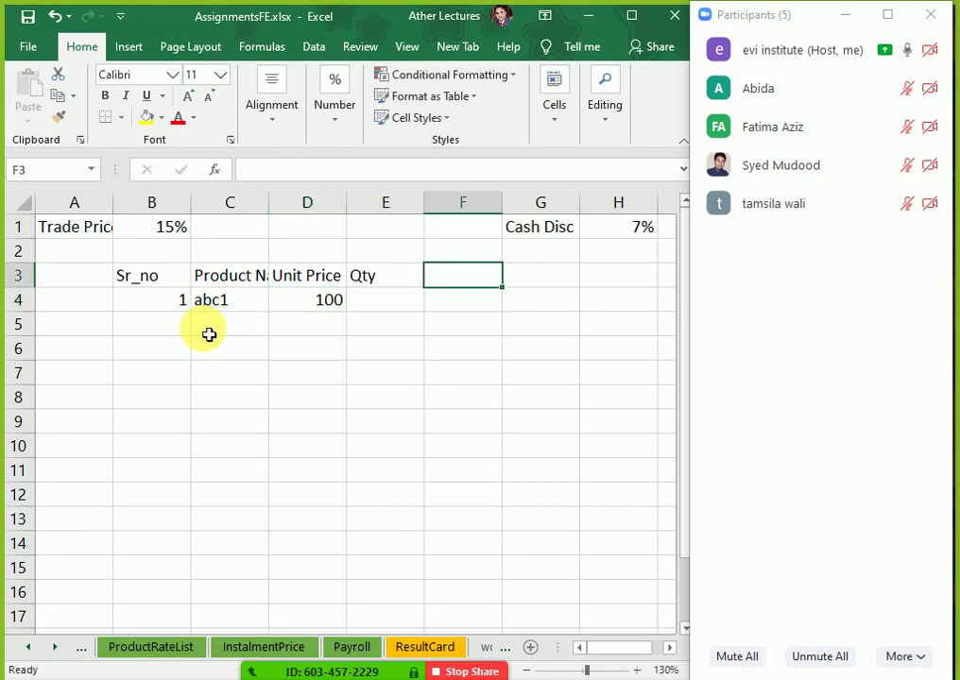
Enter 50 as the quantity for product abc1 in cell E4.
{"action": "key", "text": "Left"}
{"action": "key", "text": "Down"}
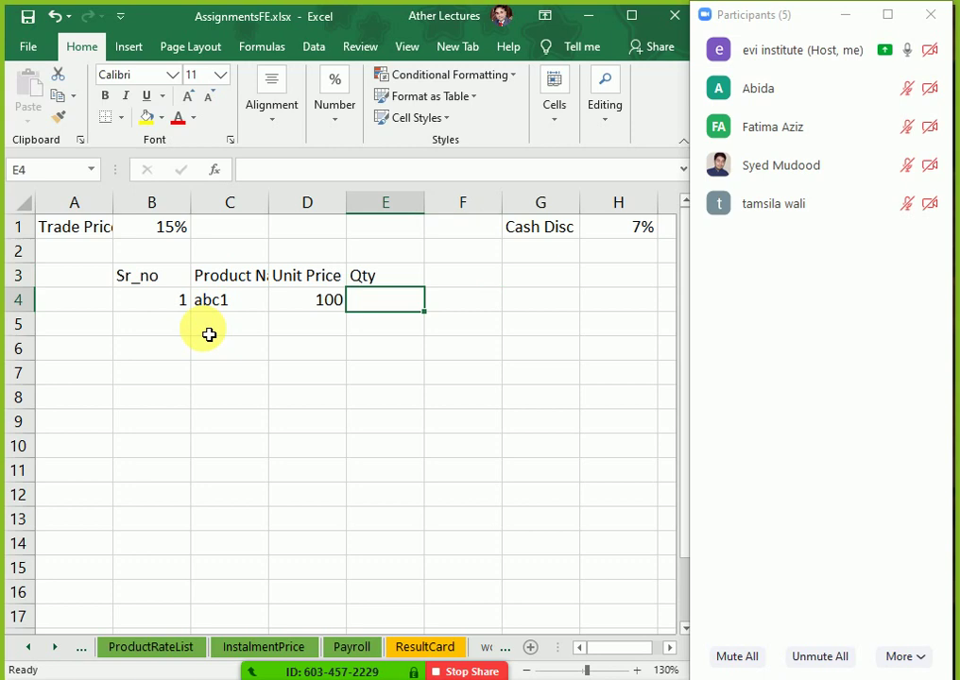
{"action": "type", "text": "50"}
{"action": "key", "text": "Right"}
Enter the header Trade Price in cell F3, beside the Qty header.
{"action": "key", "text": "Up"}
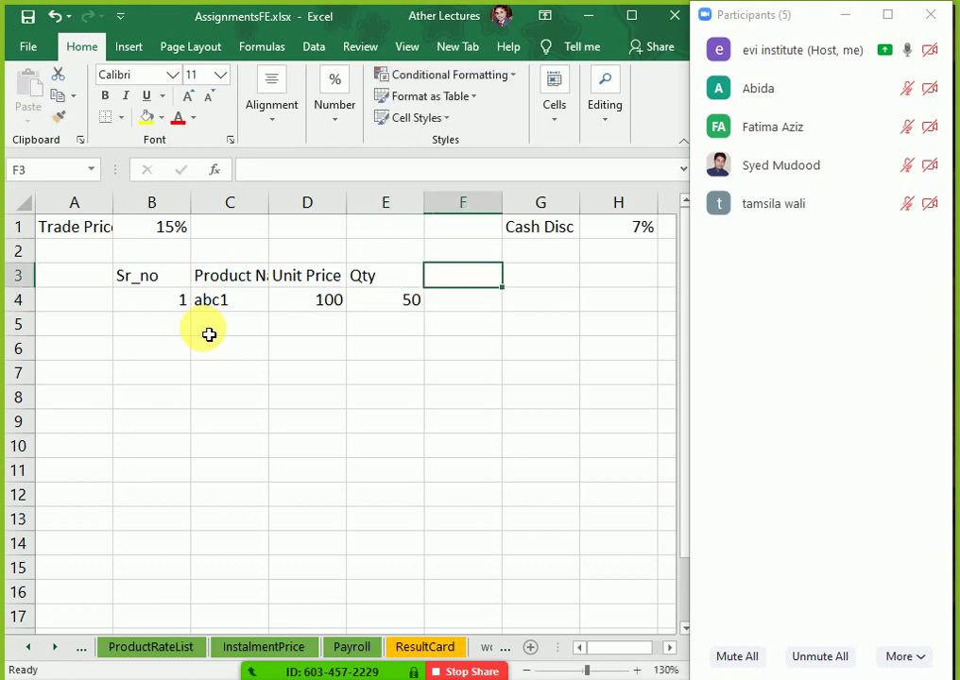
{"action": "key", "text": "Left"}
{"action": "key", "text": "Left"}
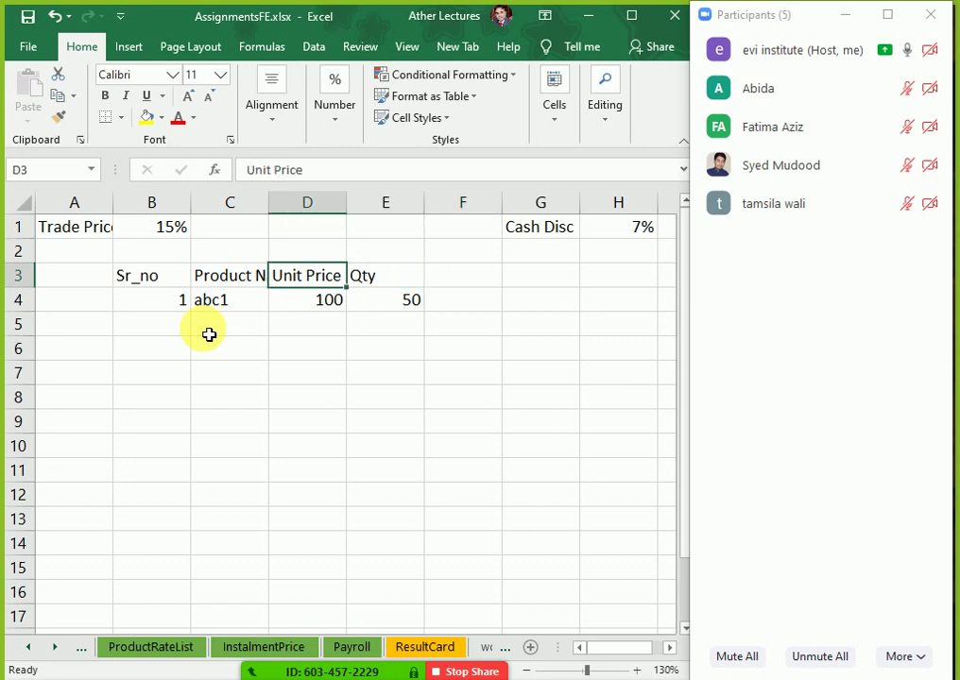
{"action": "key", "text": "Down"}
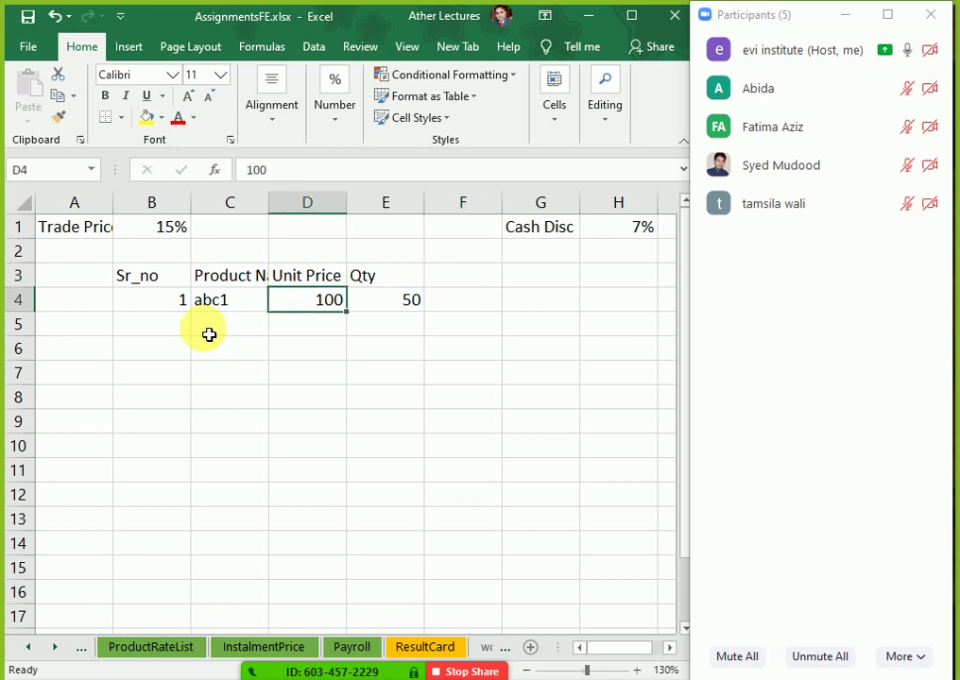
{"action": "key", "text": "Right"}
{"action": "key", "text": "Up"}
{"action": "key", "text": "Right"}
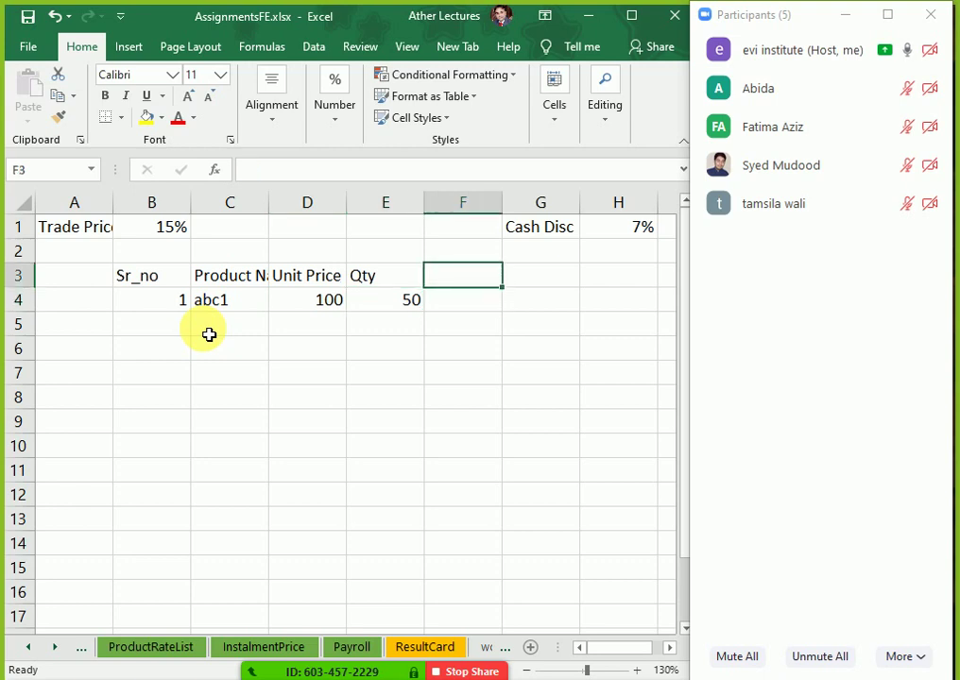
{"action": "type", "text": "T"}
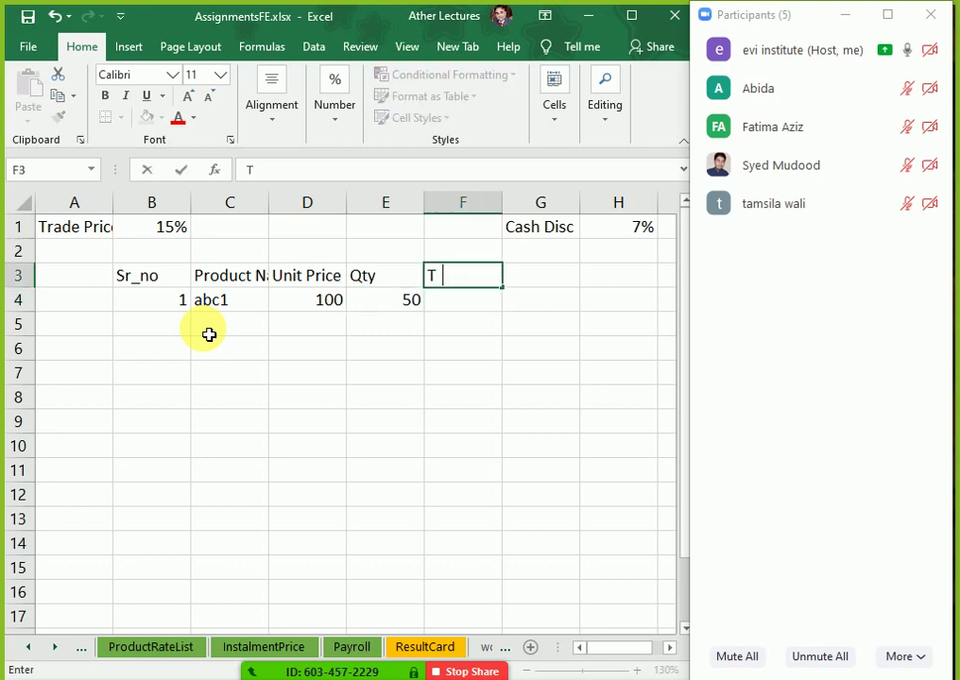
{"action": "type", "text": "rade Price"}
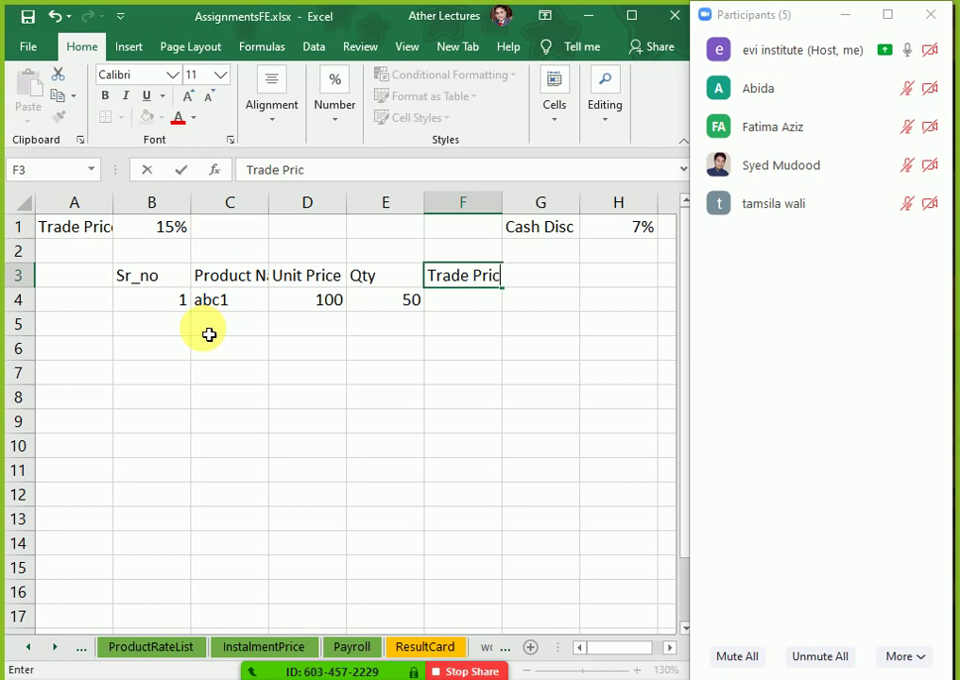
{"action": "key", "text": "Return"}
Review the unit price in D4 and the trade price rate in B1.
{"action": "key", "text": "Left"}
{"action": "key", "text": "Left"}
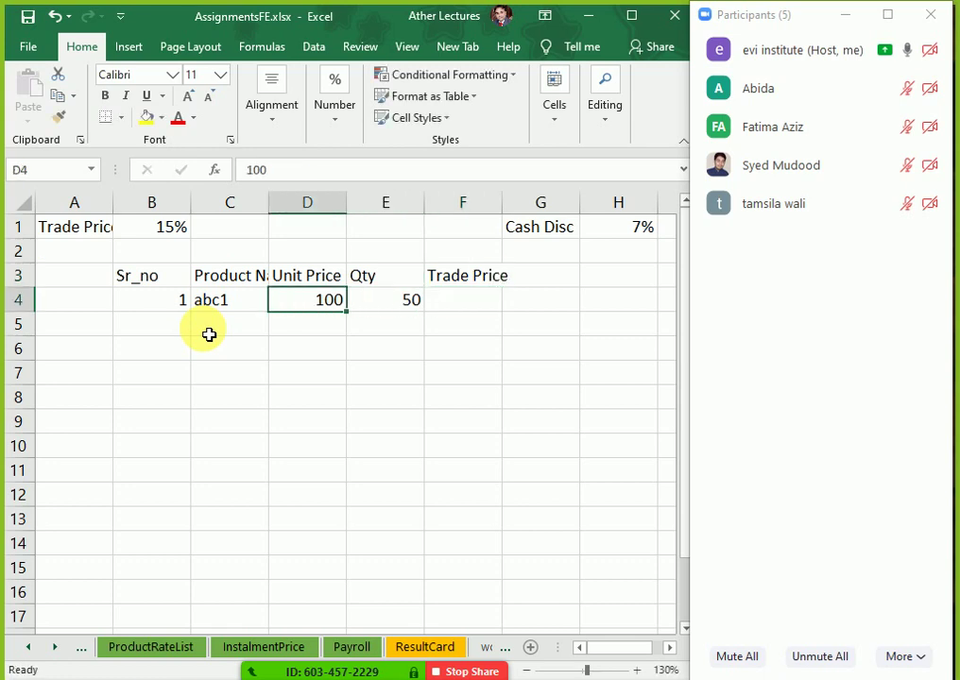
{"action": "key", "text": "Up"}
{"action": "key", "text": "Up"}
{"action": "key", "text": "Up"}
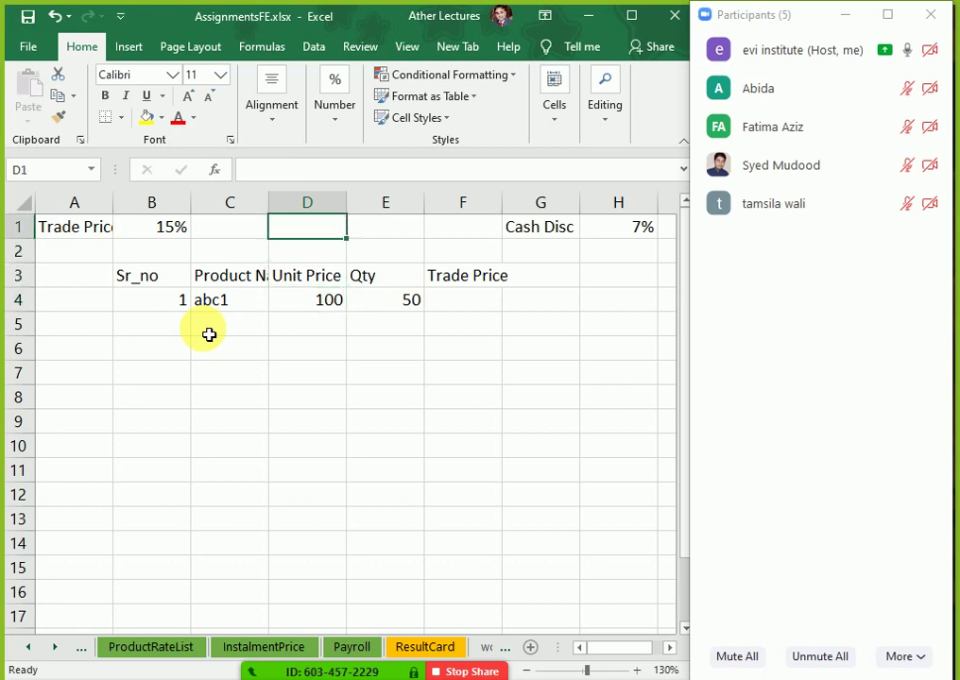
{"action": "key", "text": "Left"}
{"action": "key", "text": "Left"}
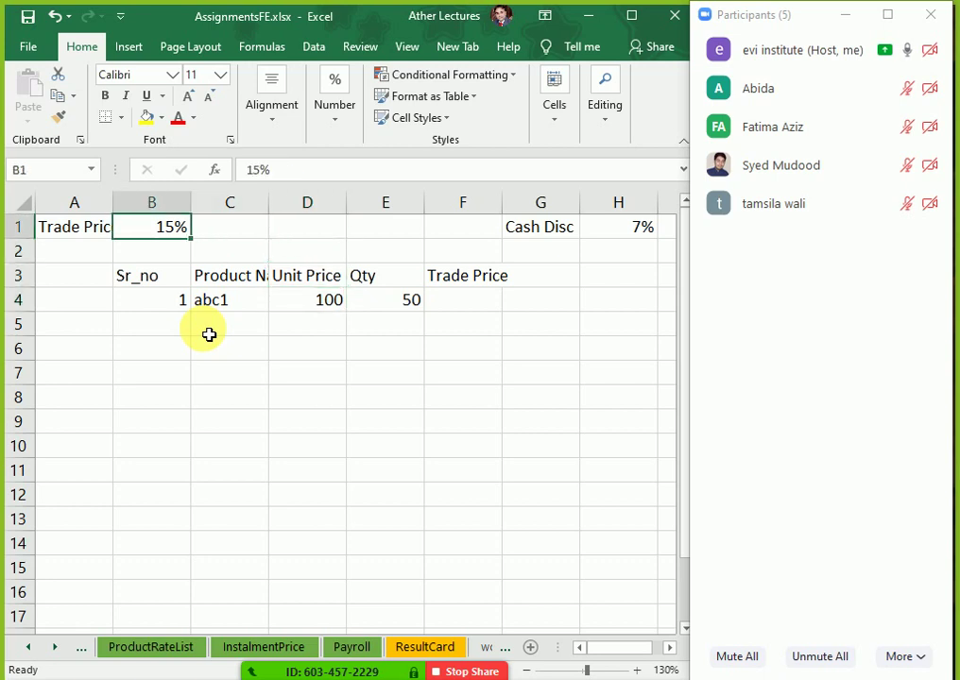
Enter the formula =D4*B1 in F4 under Trade Price to multiply the unit price by the trade rate.
{"action": "key", "text": "Down"}
{"action": "key", "text": "Down"}
{"action": "key", "text": "Down"}
{"action": "key", "text": "Right"}
{"action": "key", "text": "Right"}
{"action": "key", "text": "Right"}
{"action": "key", "text": "Right"}
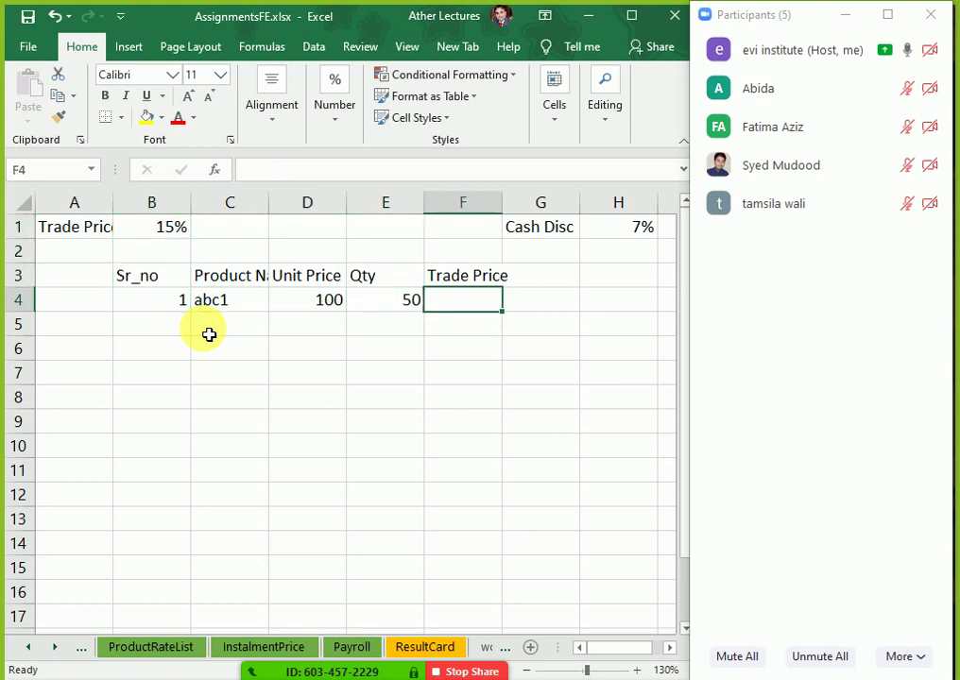
{"action": "type", "text": "="}
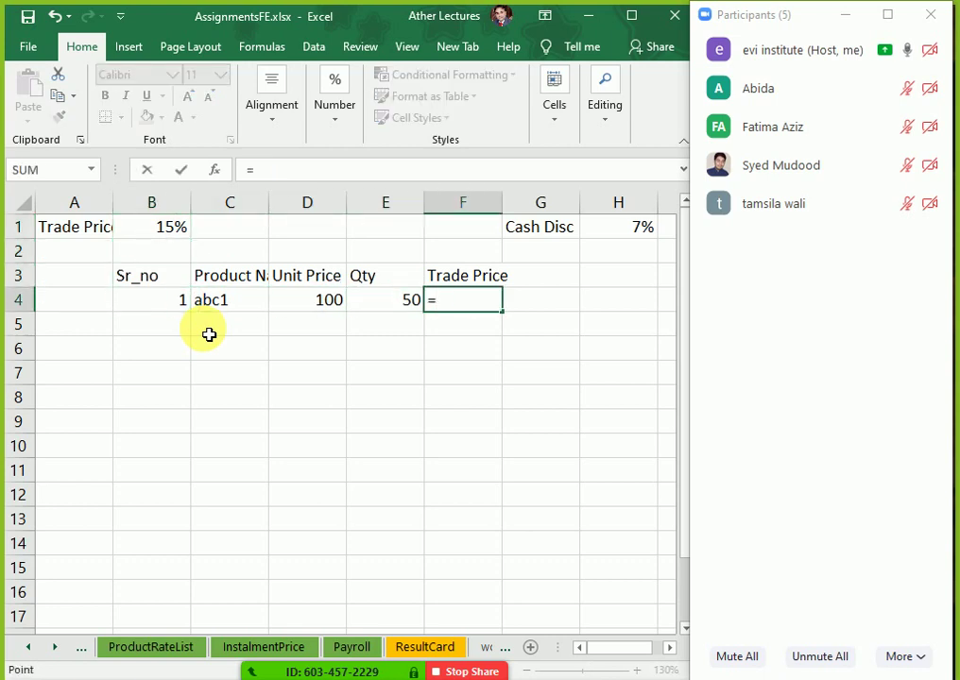
{"action": "key", "text": "Left"}
{"action": "key", "text": "Left"}
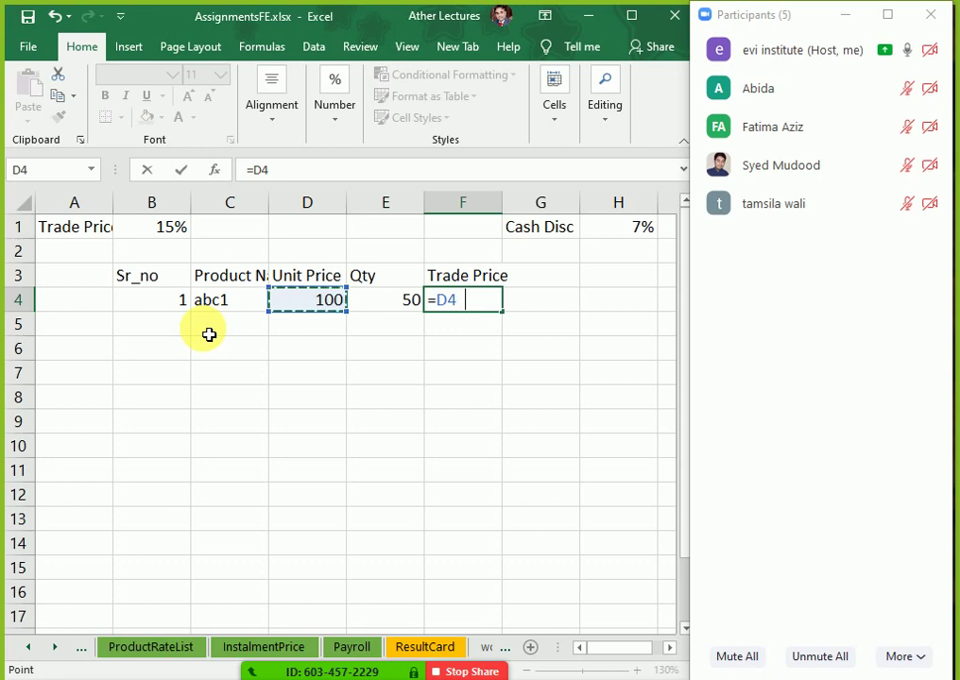
{"action": "type", "text": "*"}
{"action": "key", "text": "Up"}
{"action": "key", "text": "Up"}
{"action": "key", "text": "Up"}
{"action": "key", "text": "Left"}
{"action": "key", "text": "Left"}
{"action": "key", "text": "Left"}
{"action": "key", "text": "Left"}
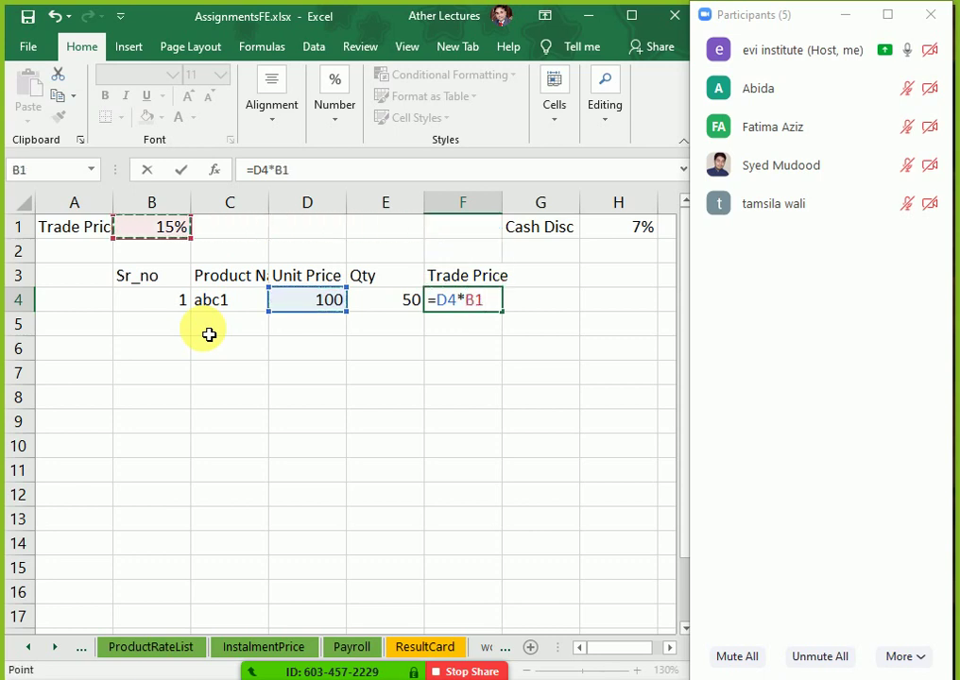
{"action": "key", "text": "Return"}
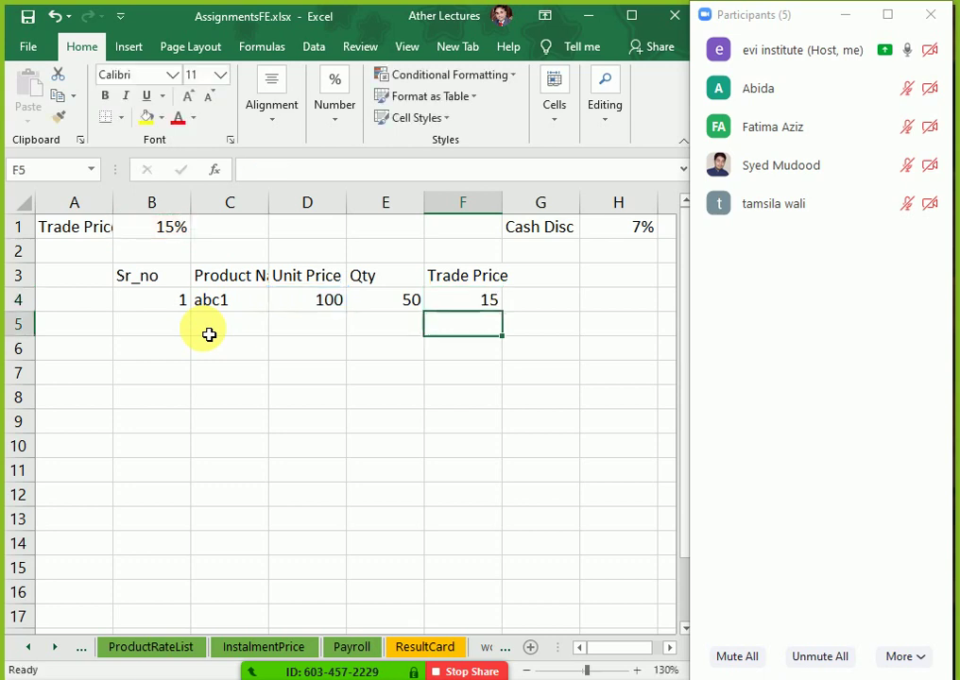
{"action": "key", "text": "Up"}
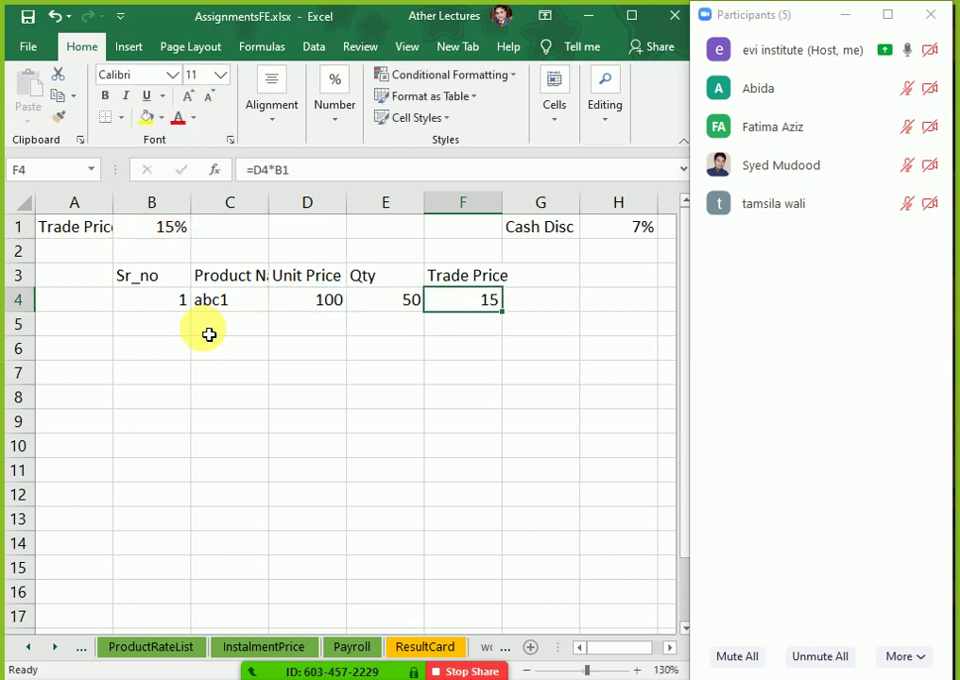
{"action": "key", "text": "Up"}
{"action": "key", "text": "F2"}
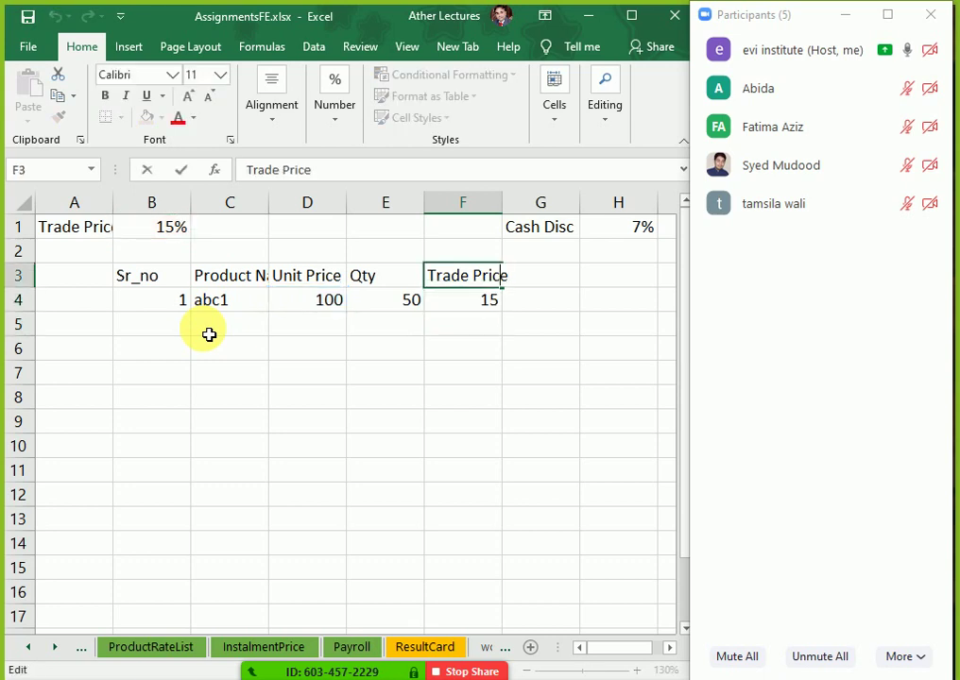
{"action": "key", "text": "ctrl+Left"}
{"action": "key", "text": "shift+End"}
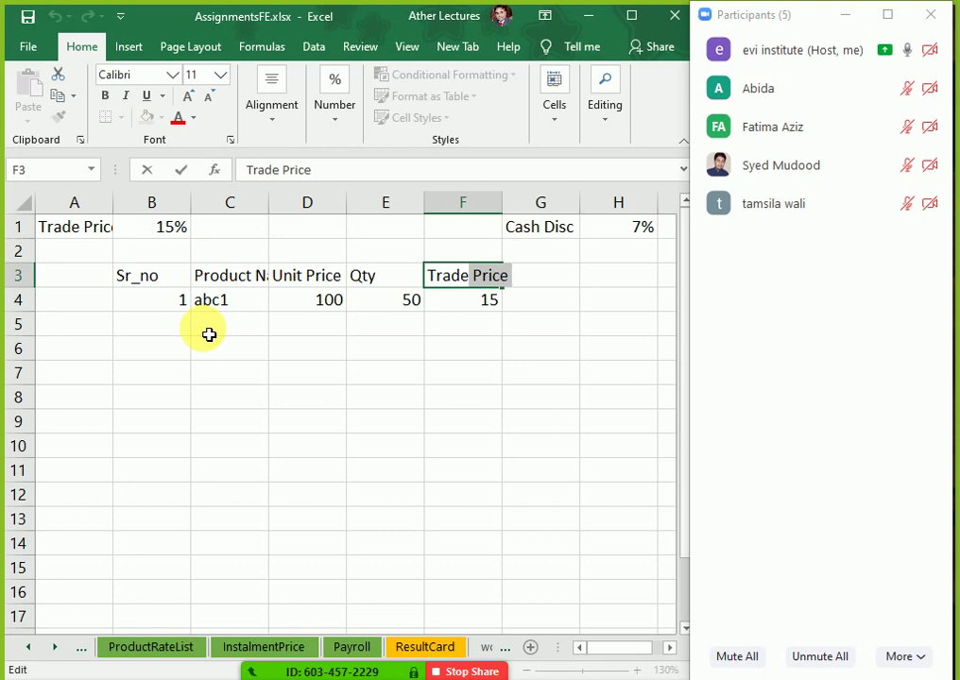
{"action": "key", "text": "Escape"}
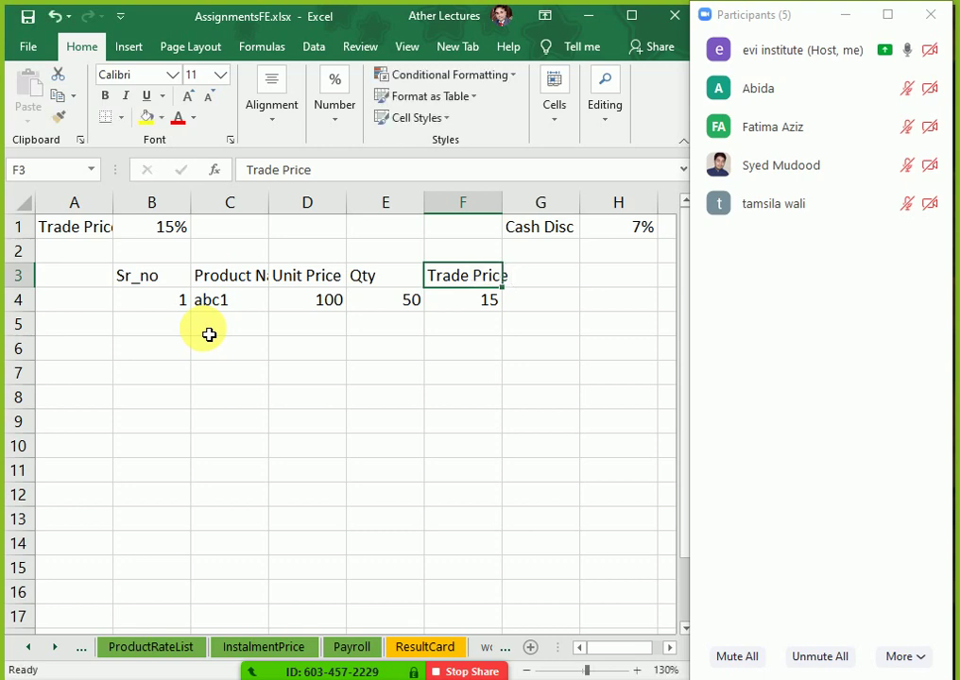
{"action": "key", "text": "Down"}
{"action": "key", "text": "Left"}
{"action": "key", "text": "Right"}
{"action": "key", "text": "Left"}
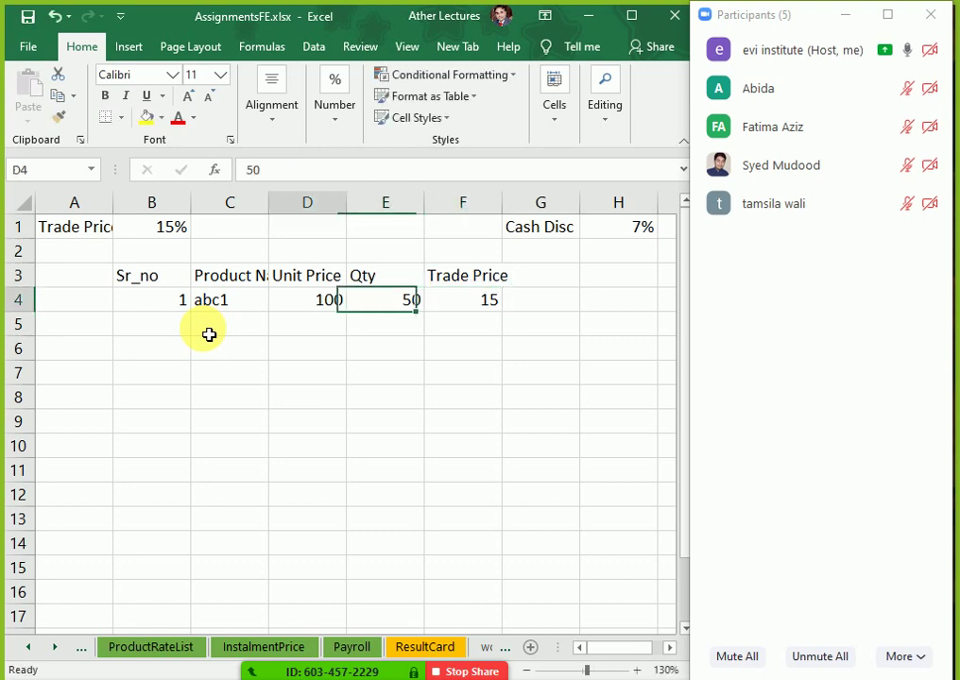
{"action": "key", "text": "Left"}
{"action": "key", "text": "Right"}
{"action": "key", "text": "Right"}
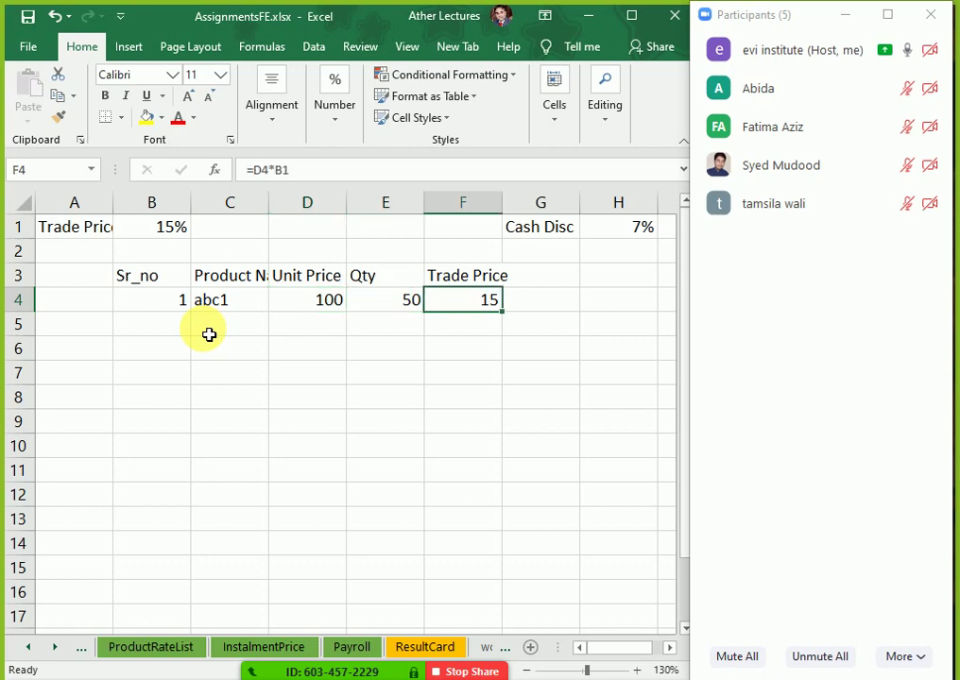
Change the F4 formula to =D4-(D4*B1) so the trade discount is subtracted from the unit price.
{"action": "key", "text": "F2"}
{"action": "key", "text": "Left"}
{"action": "key", "text": "Left"}
{"action": "key", "text": "Left"}
{"action": "key", "text": "Left"}
{"action": "key", "text": "Left"}
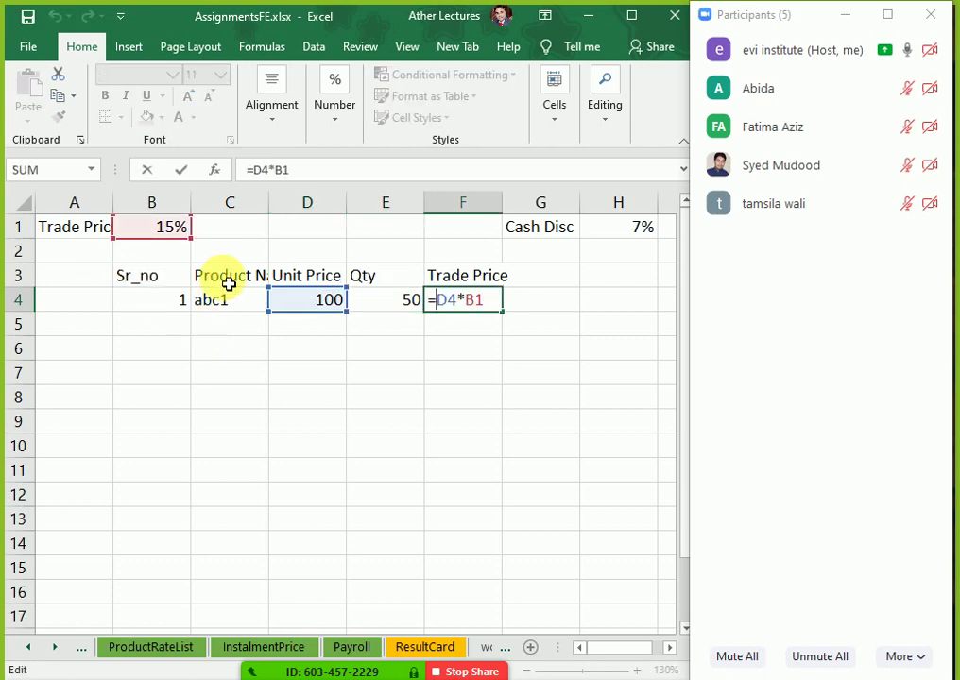
{"action": "left_click", "coordinate": [311, 307]}
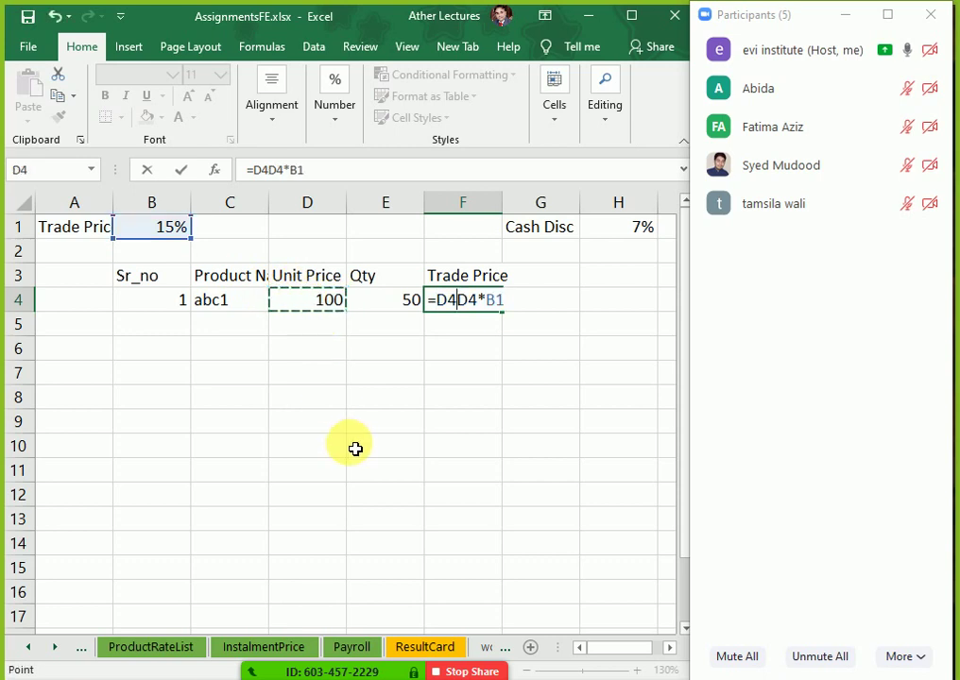
{"action": "type", "text": "-("}
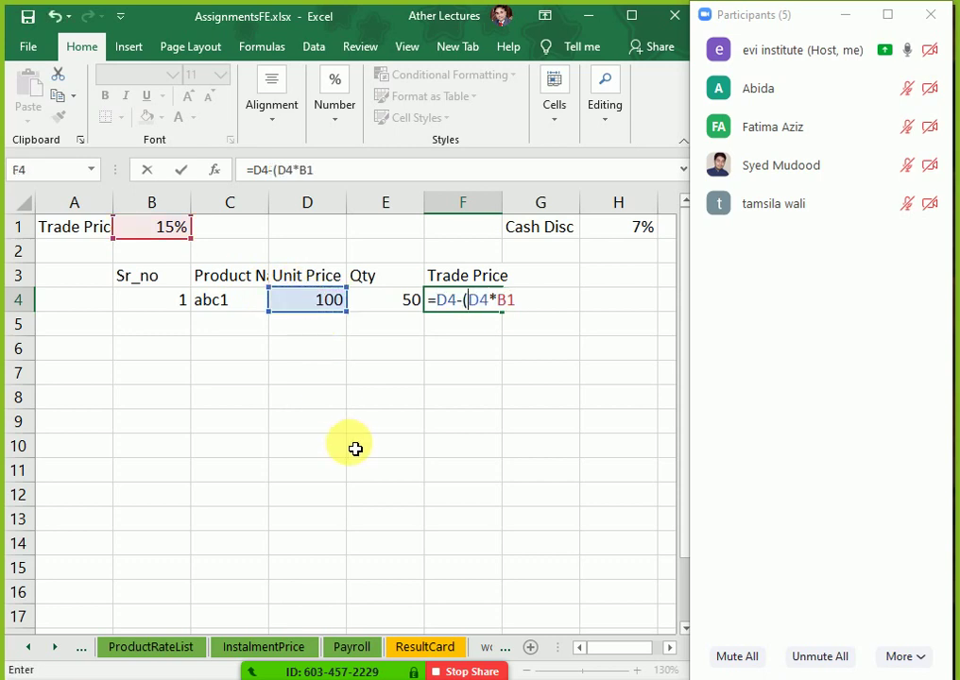
{"action": "key", "text": "End"}
{"action": "key", "text": "F2"}
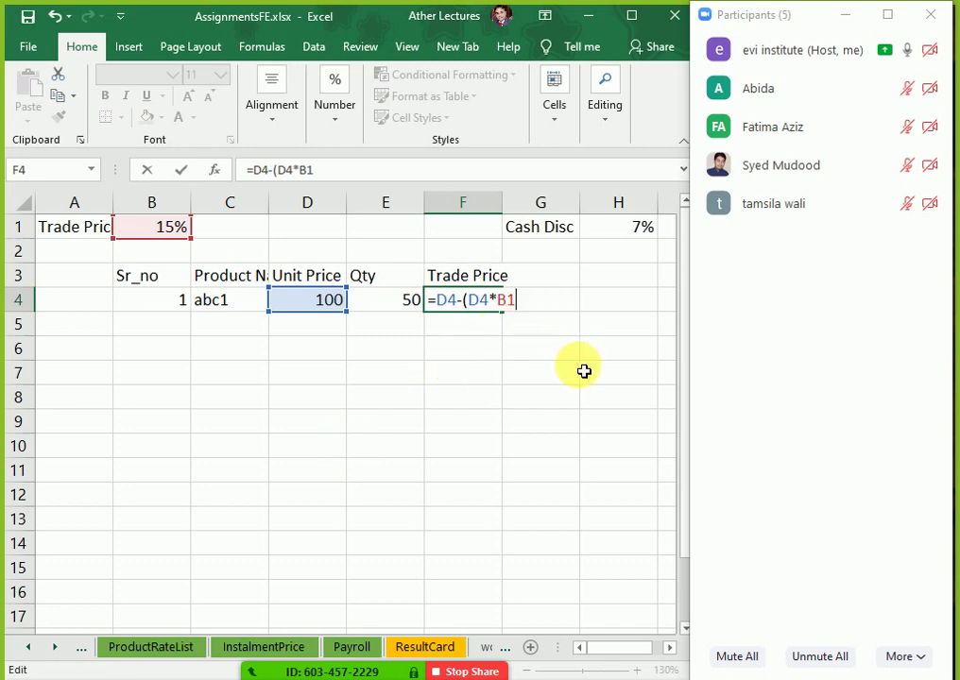
{"action": "type", "text": ")"}
{"action": "key", "text": "Return"}
{"action": "key", "text": "Up"}
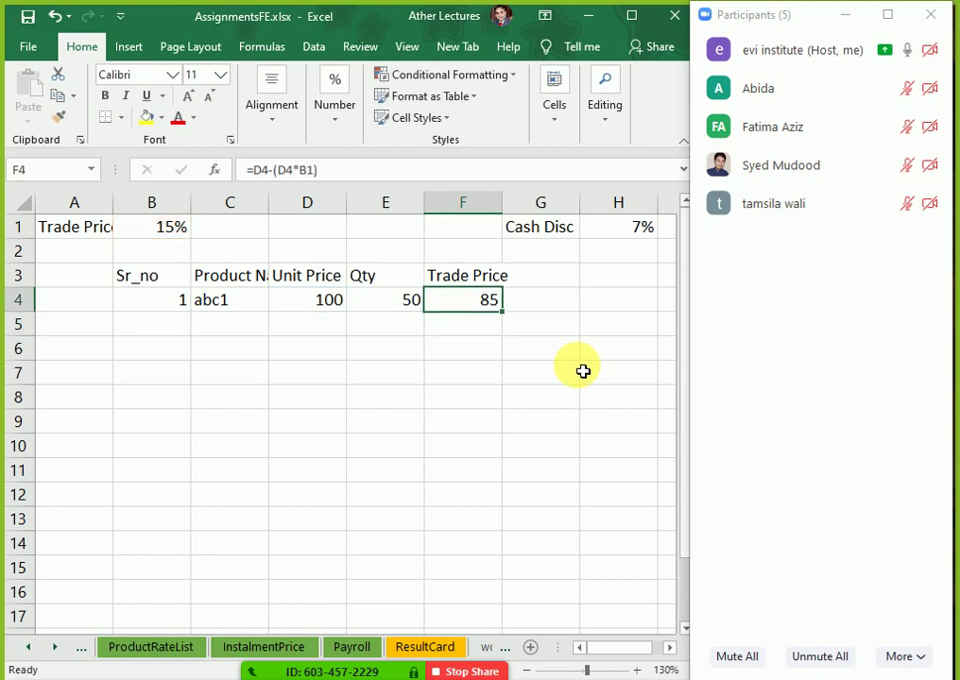
Auto-fit the width of column F to its Trade Price header.
{"action": "key", "text": "Up"}
{"action": "key", "text": "Down"}
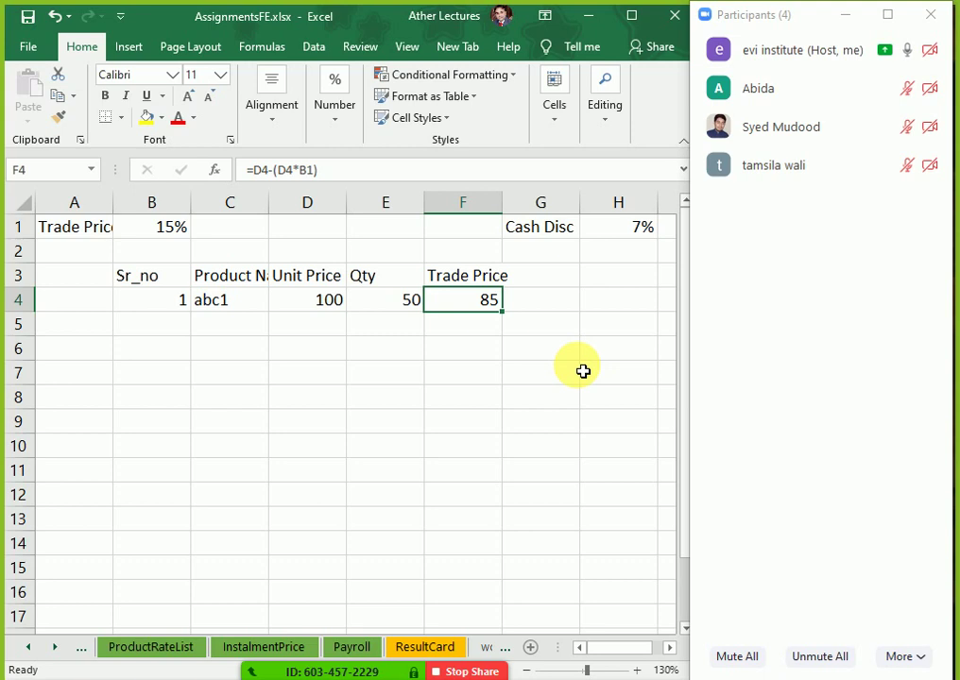
{"action": "key", "text": "Left"}
{"action": "key", "text": "Left"}
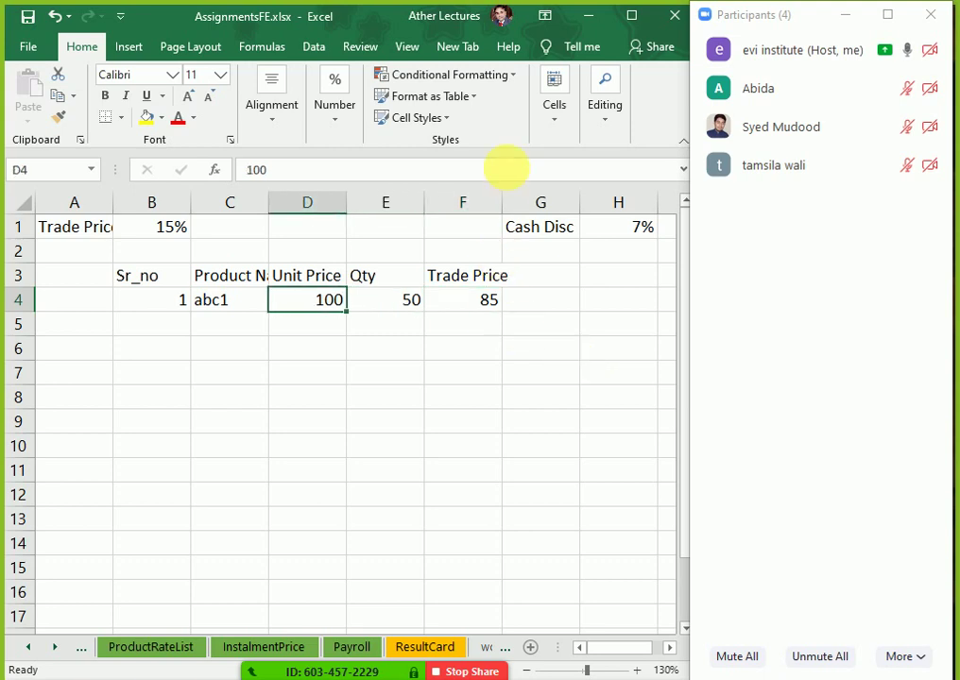
{"action": "double_click", "coordinate": [502, 210]}
Enter the column header Trade Amount/Cast in G3.
{"action": "left_click", "coordinate": [585, 278]}
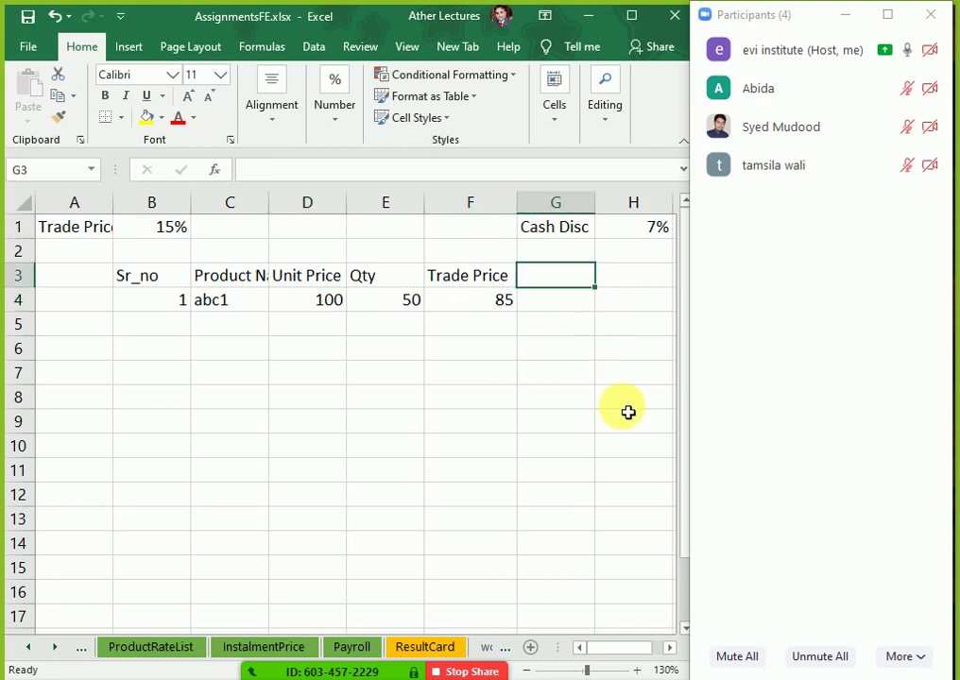
{"action": "type", "text": "Trad"}
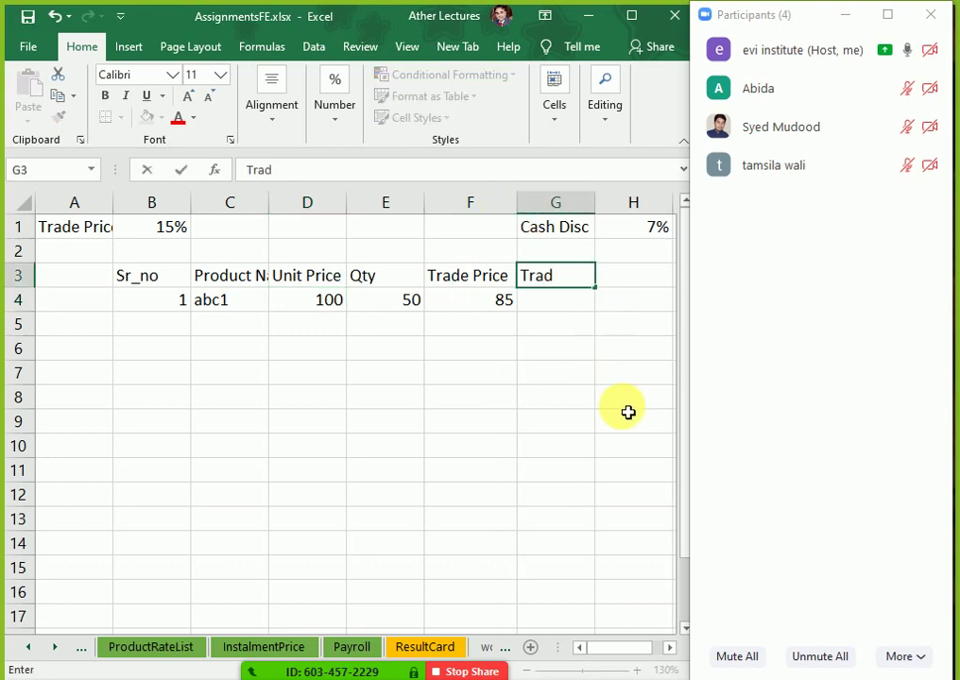
{"action": "type", "text": "e Amount/Cast"}
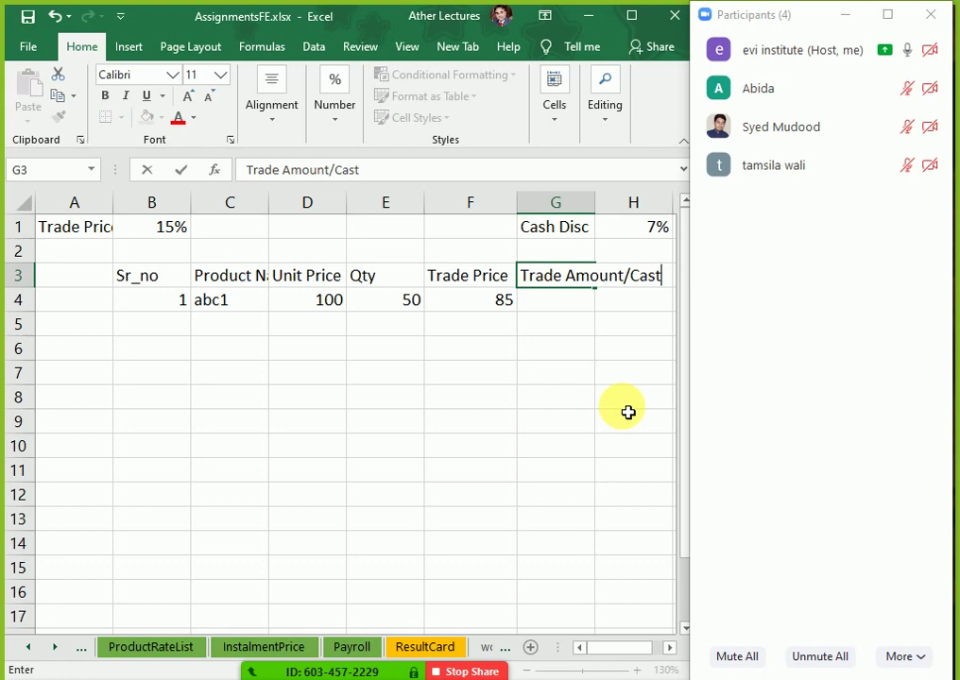
{"action": "key", "text": "Return"}
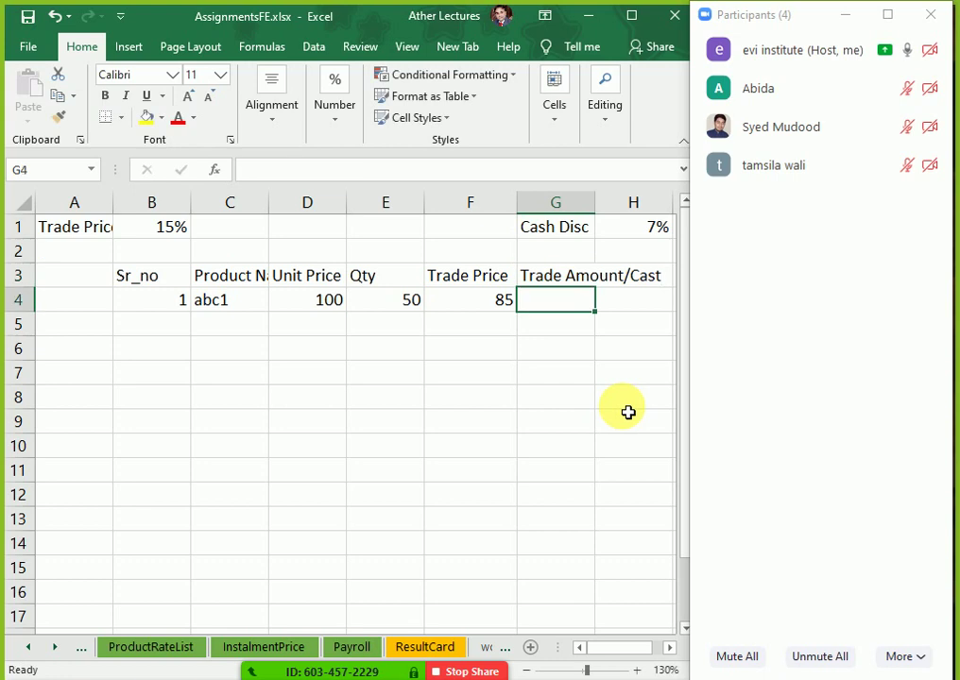
Minimize the meeting participants window, maximize the workbook window and auto-fit column G to its Trade Amount/Cast header.
{"action": "mouse_move", "coordinate": [767, 132]}
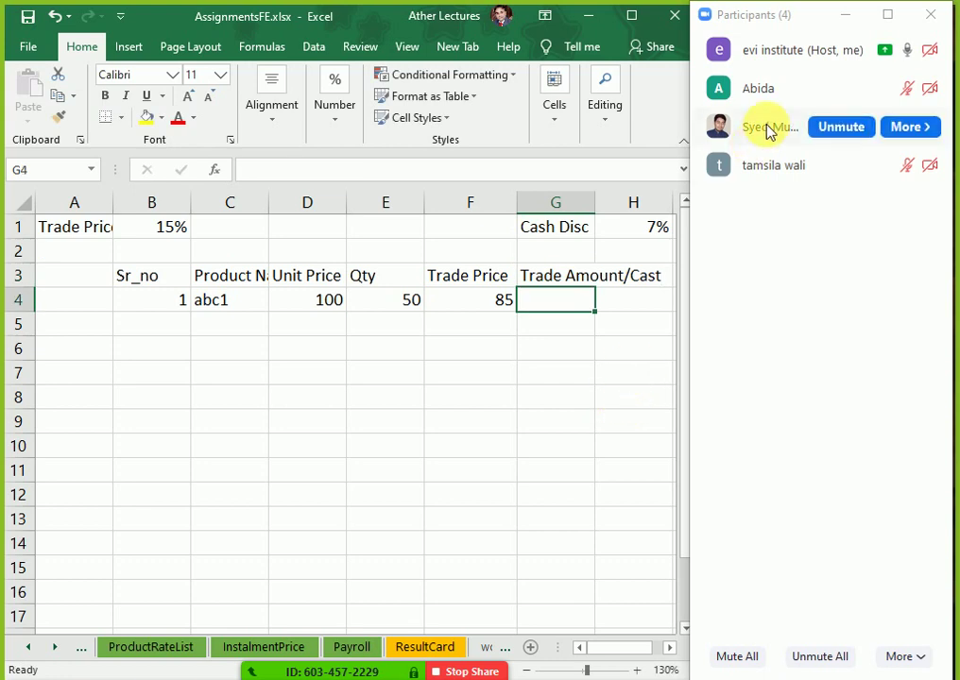
{"action": "left_click", "coordinate": [850, 16]}
{"action": "left_click", "coordinate": [633, 17]}
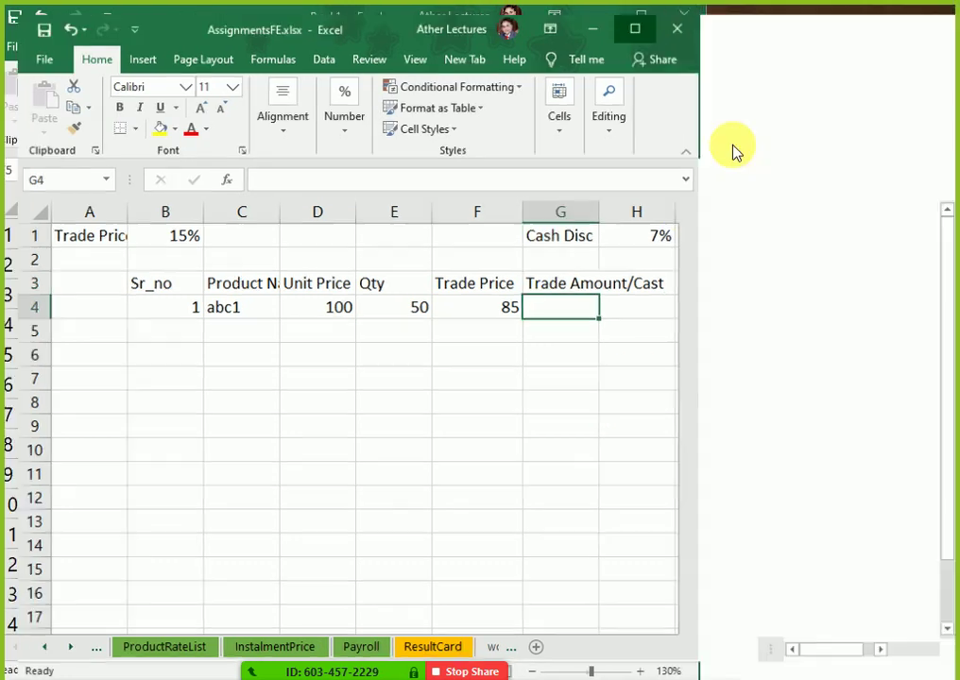
{"action": "double_click", "coordinate": [595, 208]}
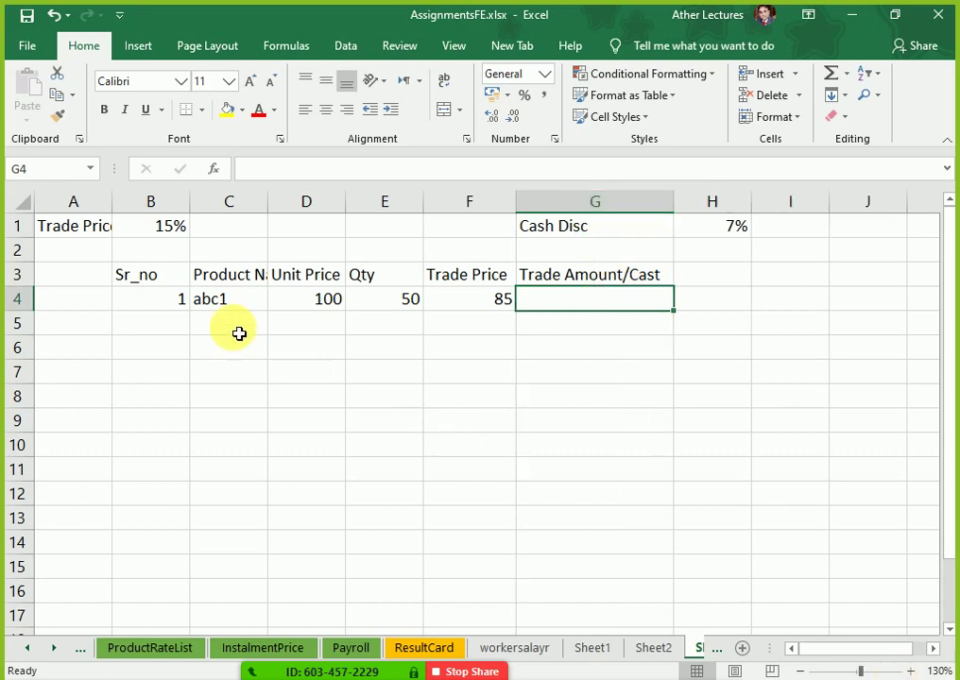
Move the Trade Price label and its rate from A1:B1 to C1:D1, and fit columns B through F to their contents.
{"action": "left_click_drag", "start_coordinate": [101, 229], "coordinate": [186, 265]}
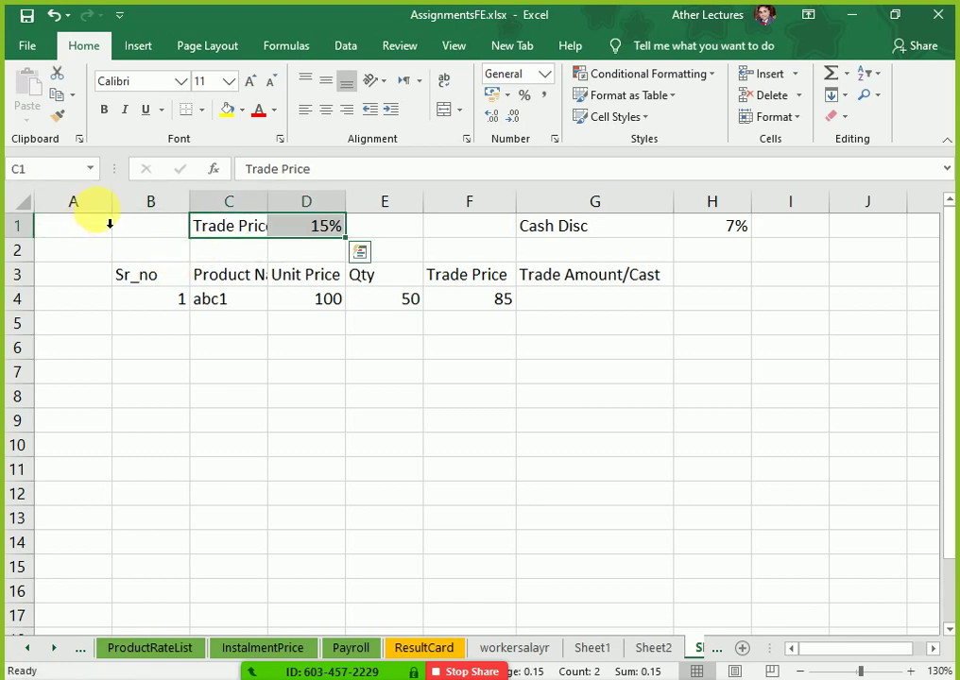
{"action": "left_click", "coordinate": [933, 650]}
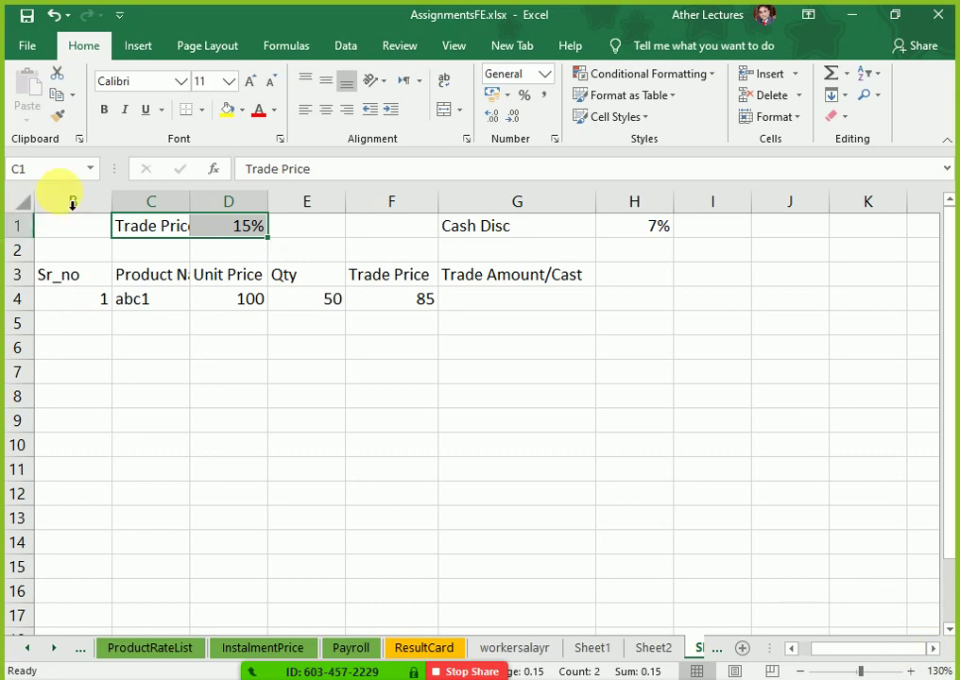
{"action": "double_click", "coordinate": [114, 201]}
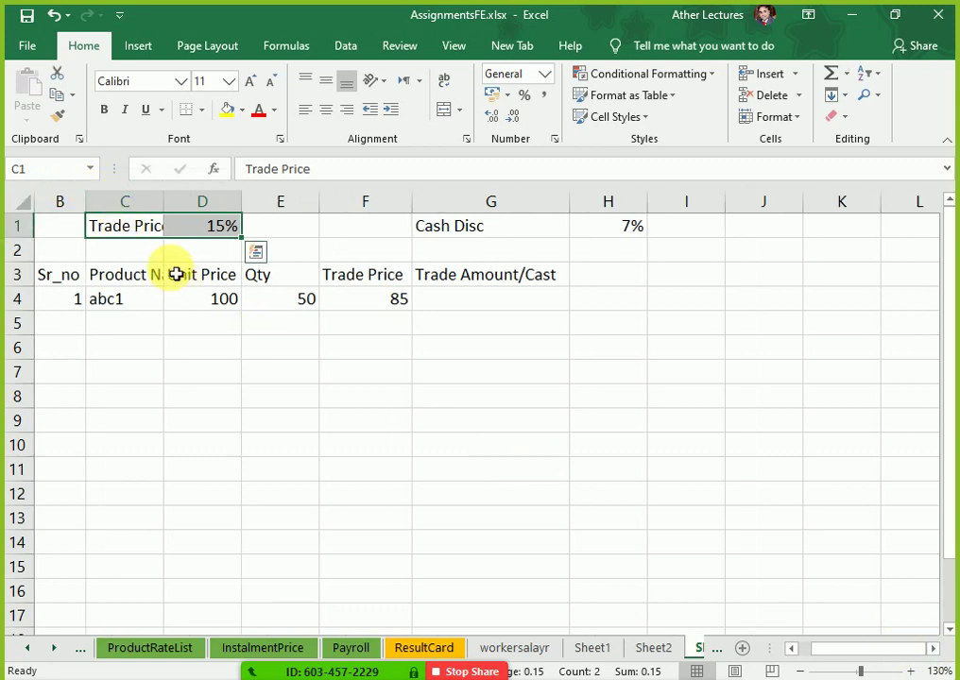
{"action": "left_click_drag", "start_coordinate": [171, 202], "coordinate": [203, 202]}
{"action": "left_click_drag", "start_coordinate": [287, 214], "coordinate": [291, 214]}
{"action": "left_click_drag", "start_coordinate": [362, 210], "coordinate": [374, 210]}
{"action": "double_click", "coordinate": [373, 210]}
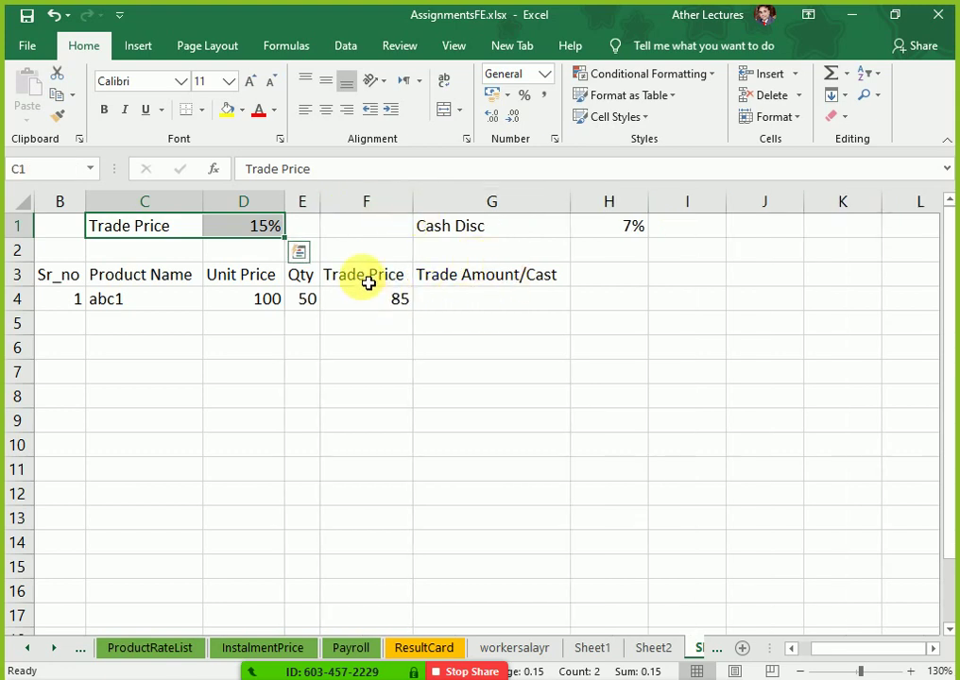
Enter the formula =F4*E4 in G4 to multiply the trade price by the quantity.
{"action": "left_click_drag", "start_coordinate": [366, 281], "coordinate": [385, 301]}
{"action": "left_click", "coordinate": [489, 298]}
{"action": "key", "text": "Up"}
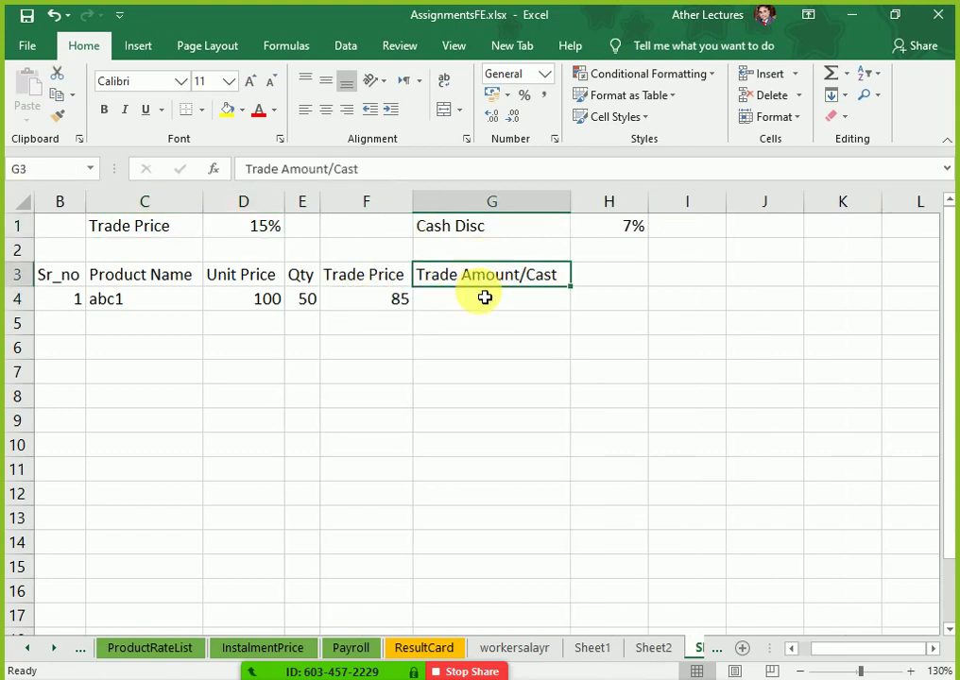
{"action": "key", "text": "Down"}
{"action": "type", "text": "="}
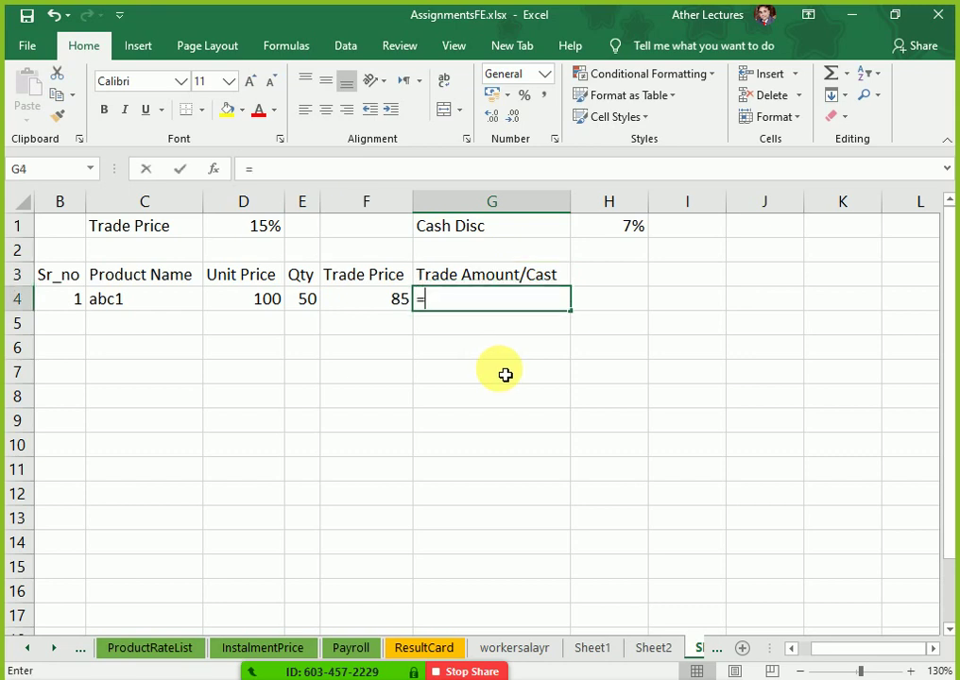
{"action": "key", "text": "Left"}
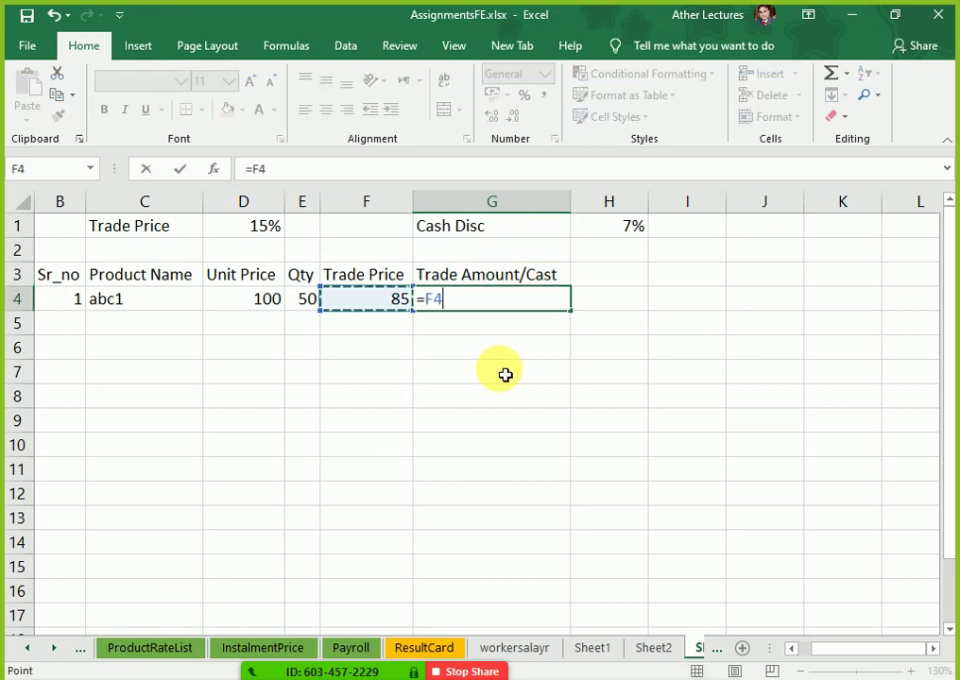
{"action": "type", "text": "*"}
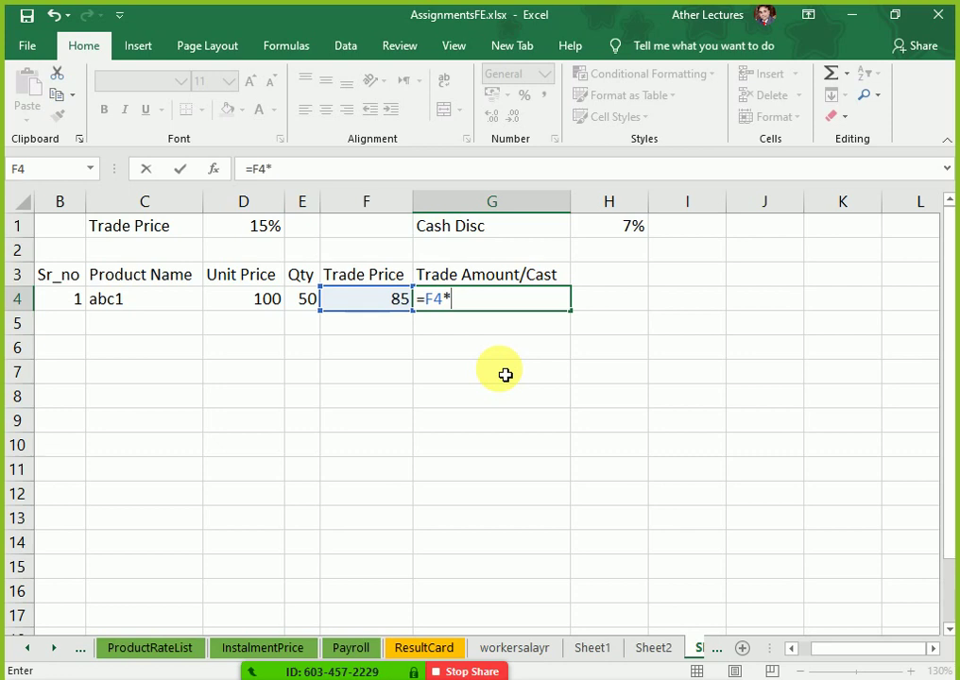
{"action": "key", "text": "Left"}
{"action": "key", "text": "Left"}
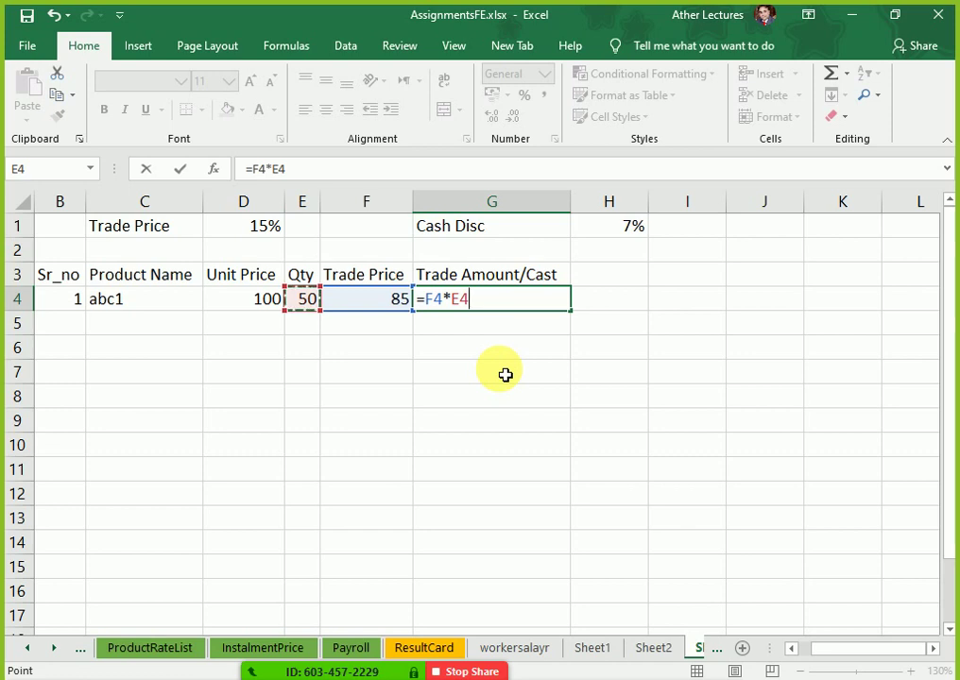
{"action": "key", "text": "Return"}
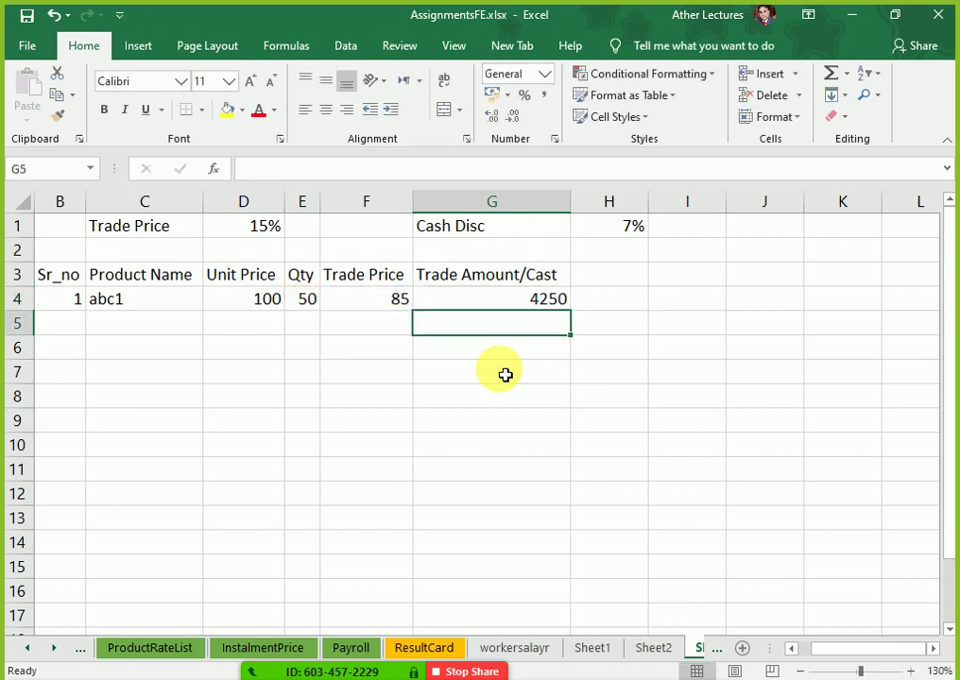
Enter the column header Amoun in H3, beside Trade Amount/Cast.
{"action": "key", "text": "Right"}
{"action": "key", "text": "Up"}
{"action": "key", "text": "Up"}
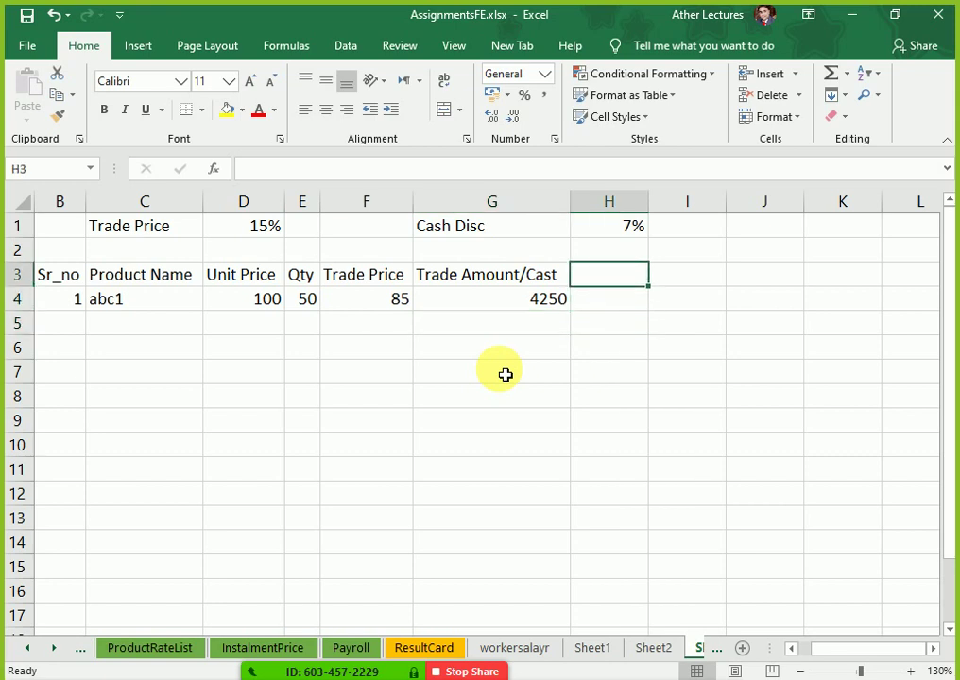
{"action": "type", "text": "Amoun"}
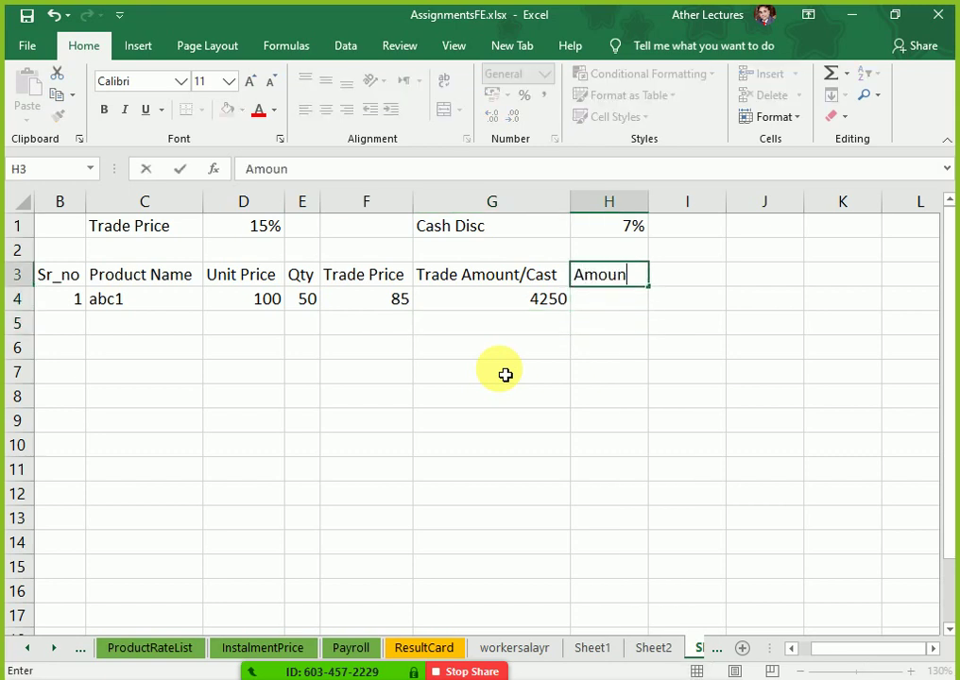
{"action": "key", "text": "Return"}
Enter the formula =D4*E4 in H4 to multiply the unit price by the quantity.
{"action": "type", "text": "="}
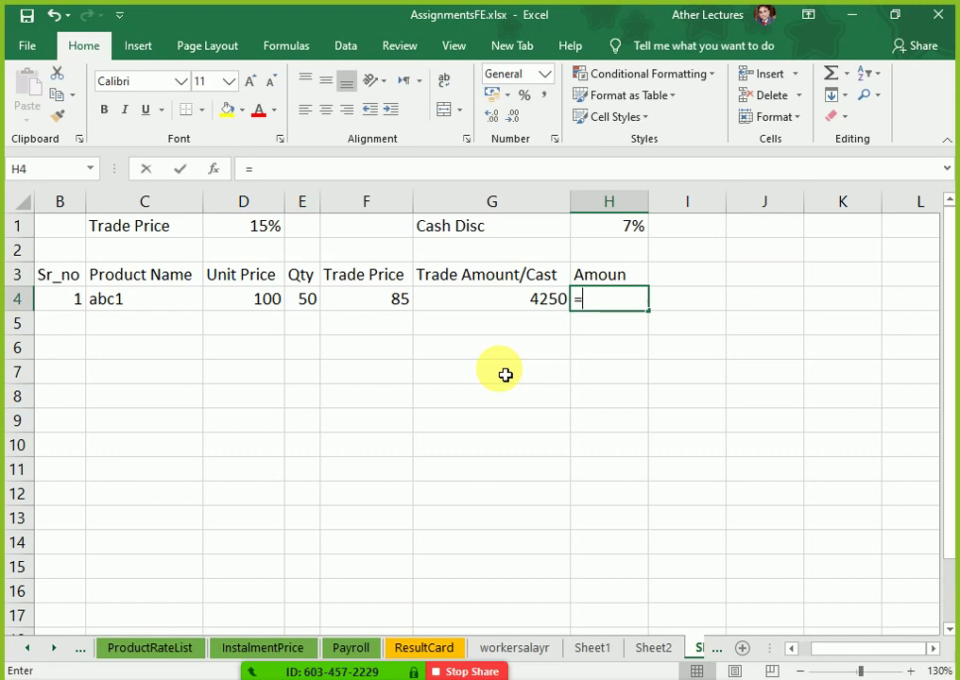
{"action": "key", "text": "Left"}
{"action": "key", "text": "Left"}
{"action": "key", "text": "Left"}
{"action": "key", "text": "Left"}
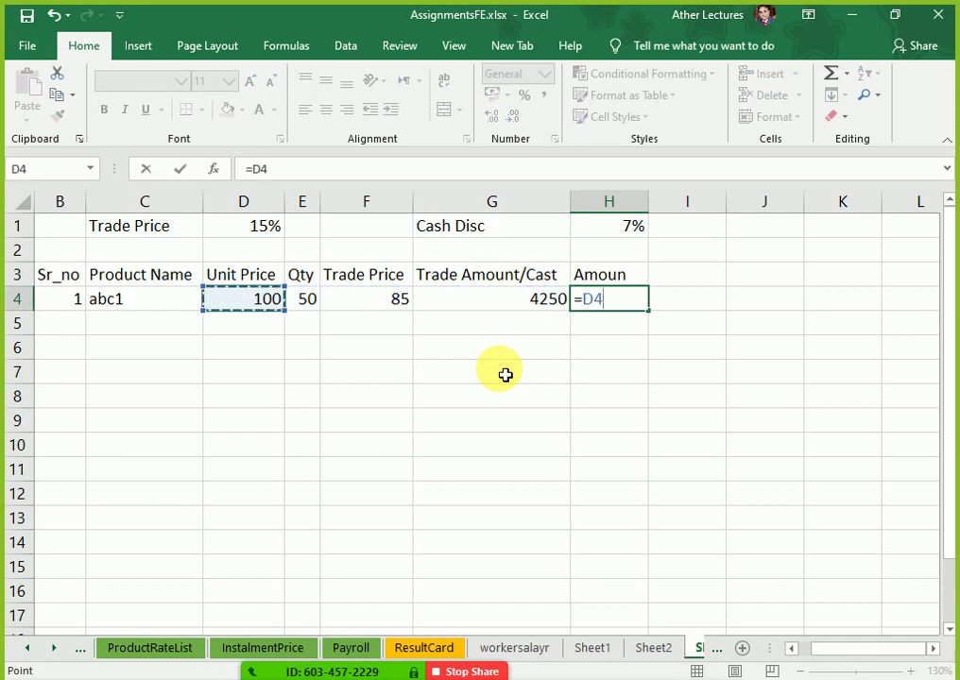
{"action": "key", "text": "Right"}
{"action": "key", "text": "Left"}
{"action": "type", "text": "*"}
{"action": "key", "text": "Left"}
{"action": "key", "text": "Left"}
{"action": "key", "text": "Left"}
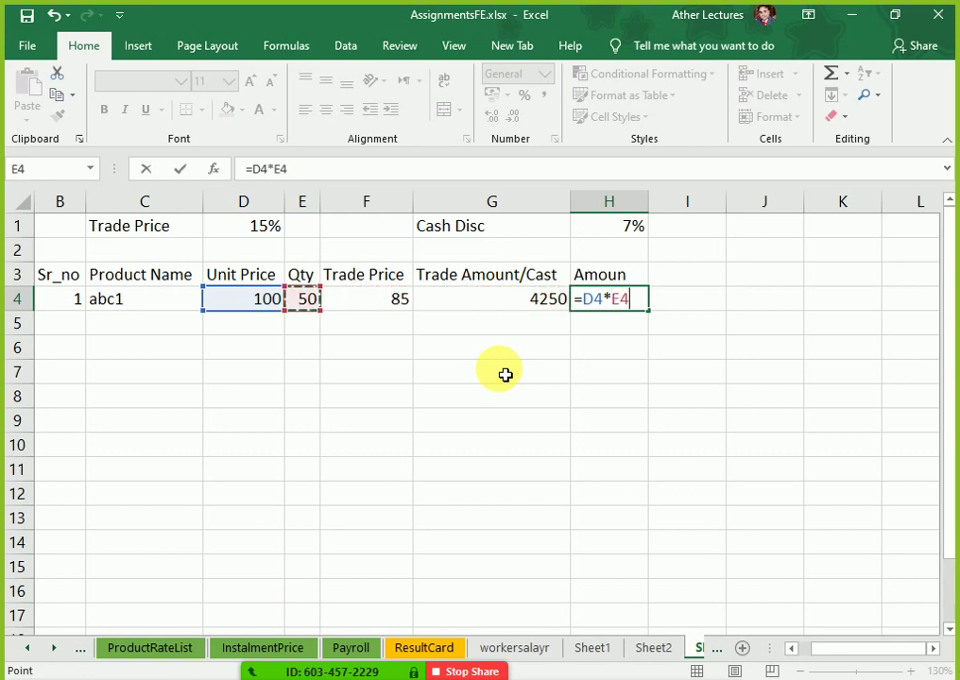
{"action": "key", "text": "Return"}
Correct the spelling of the H3 header to Amount.
{"action": "key", "text": "Up"}
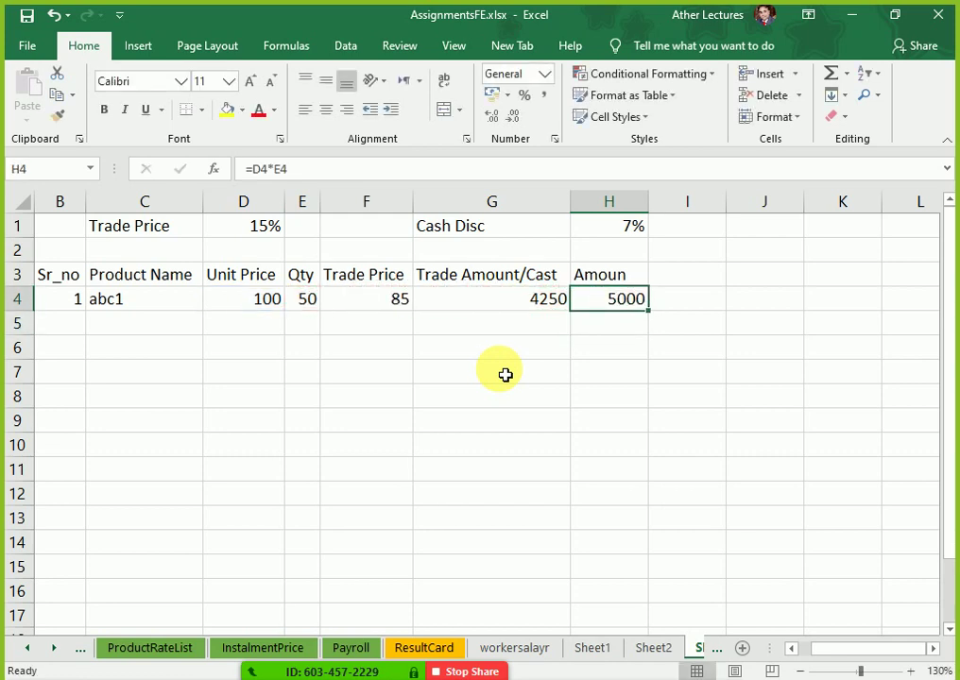
{"action": "key", "text": "Up"}
{"action": "key", "text": "F2"}
{"action": "type", "text": "y"}
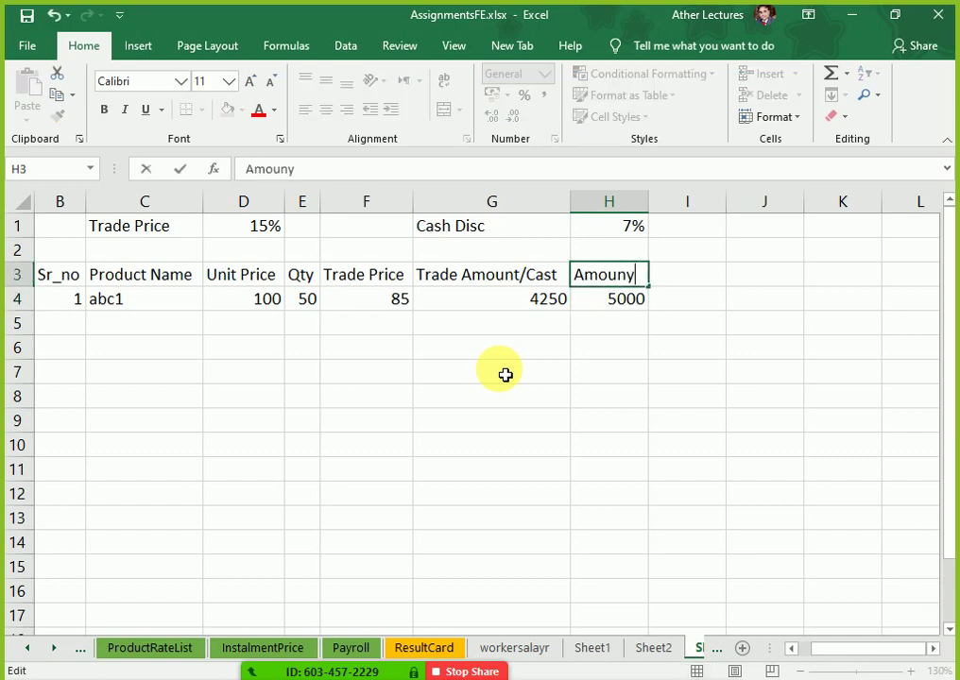
{"action": "key", "text": "BackSpace"}
{"action": "type", "text": "t"}
{"action": "key", "text": "Return"}
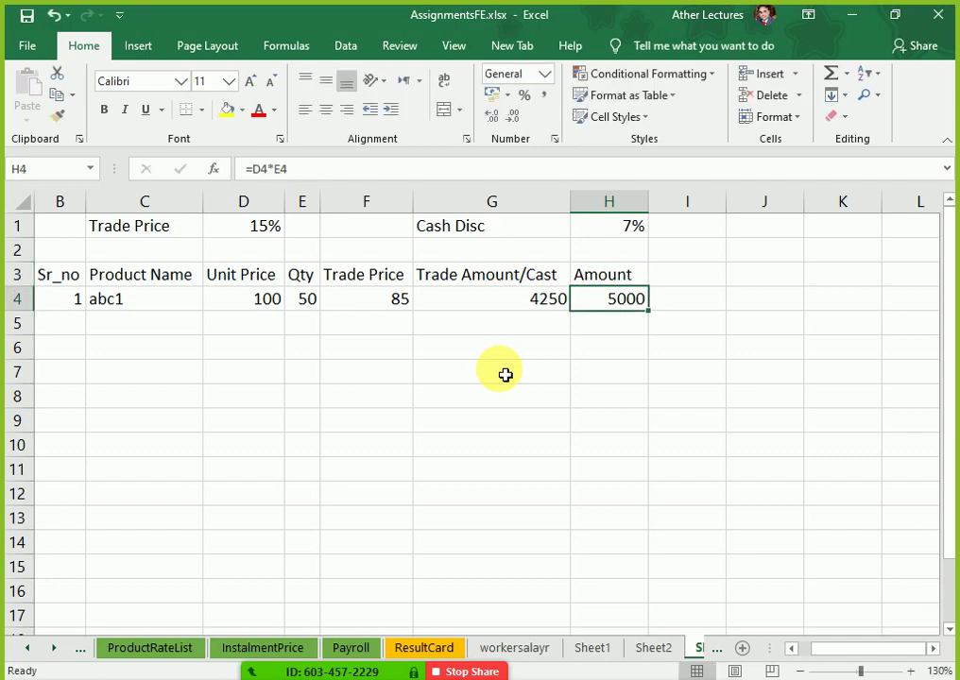
Review the trade amount and trade price formulas in row 4, the trade rate in D1, and the quantity and unit price.
{"action": "key", "text": "Left"}
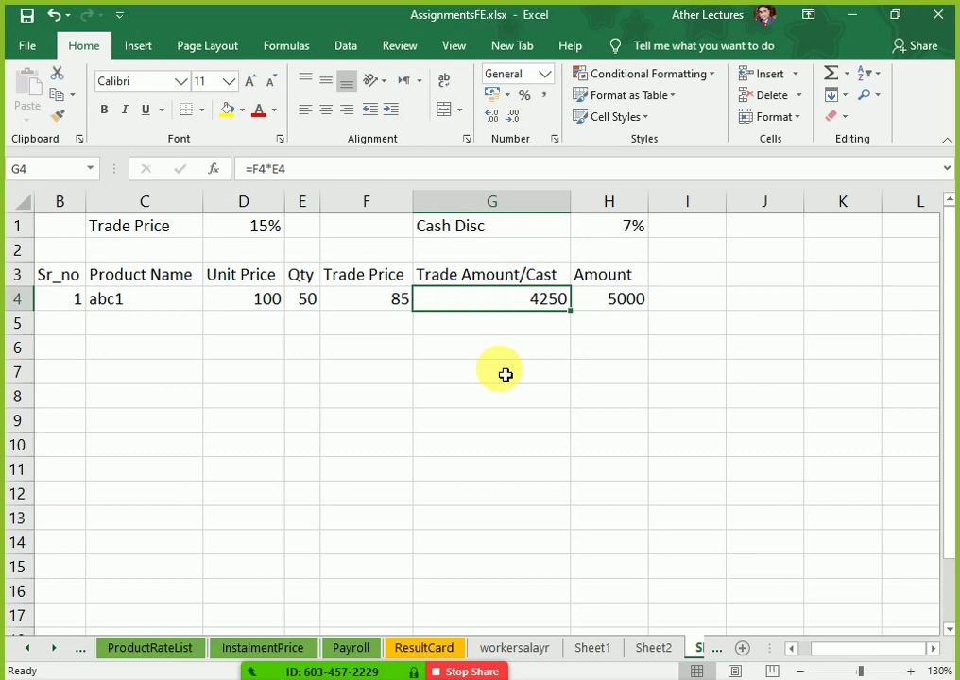
{"action": "key", "text": "Left"}
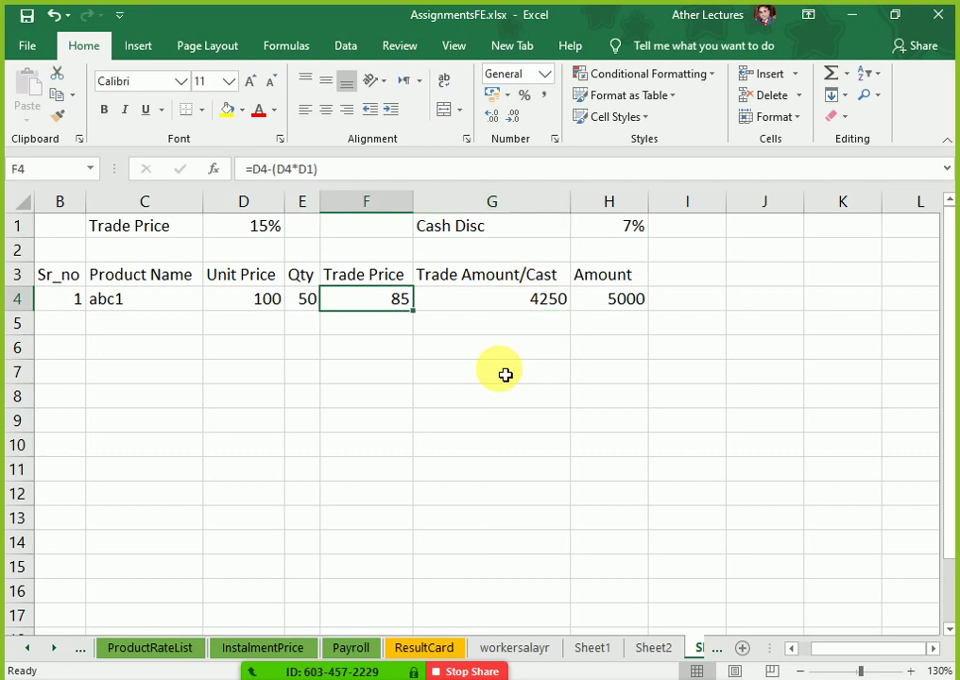
{"action": "key", "text": "Up"}
{"action": "key", "text": "Left"}
{"action": "key", "text": "Up"}
{"action": "key", "text": "Up"}
{"action": "key", "text": "Left"}
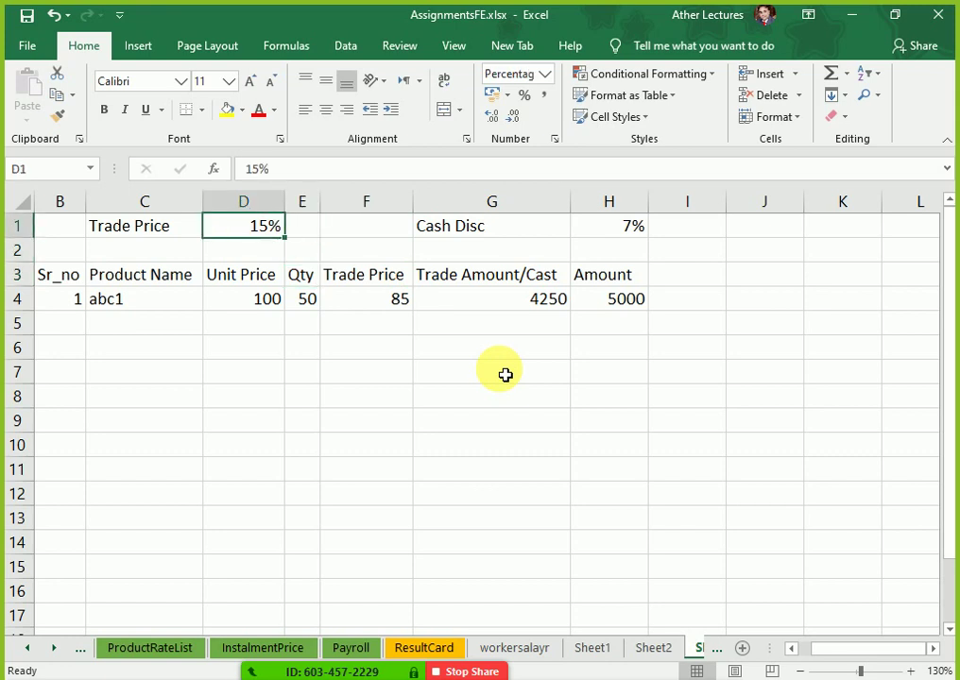
{"action": "key", "text": "Down"}
{"action": "key", "text": "Up"}
{"action": "key", "text": "Down"}
{"action": "key", "text": "Down"}
{"action": "key", "text": "Right"}
{"action": "key", "text": "Down"}
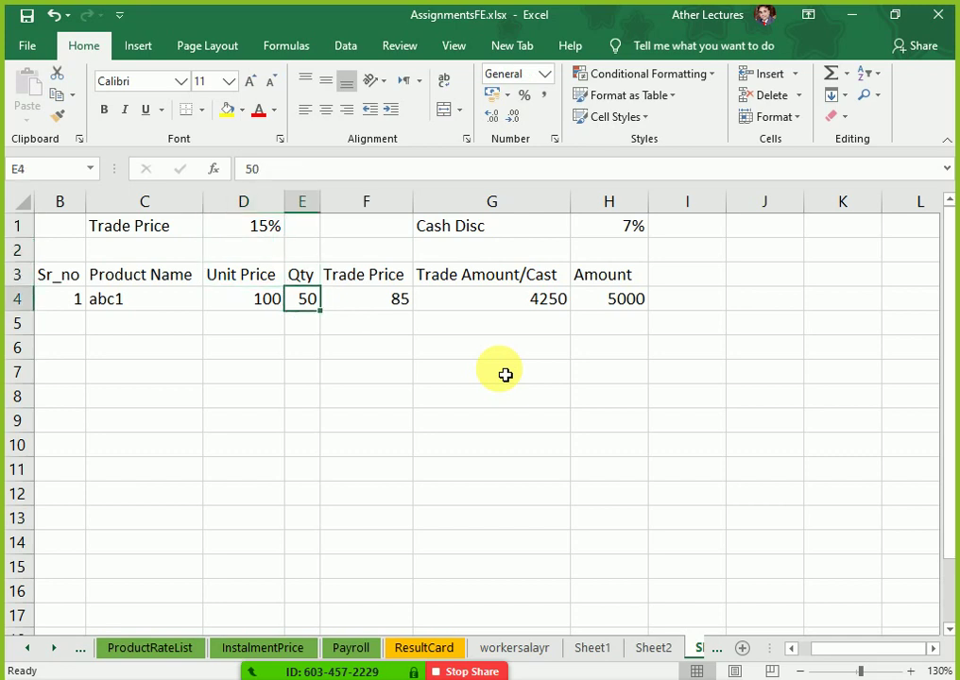
{"action": "key", "text": "Left"}
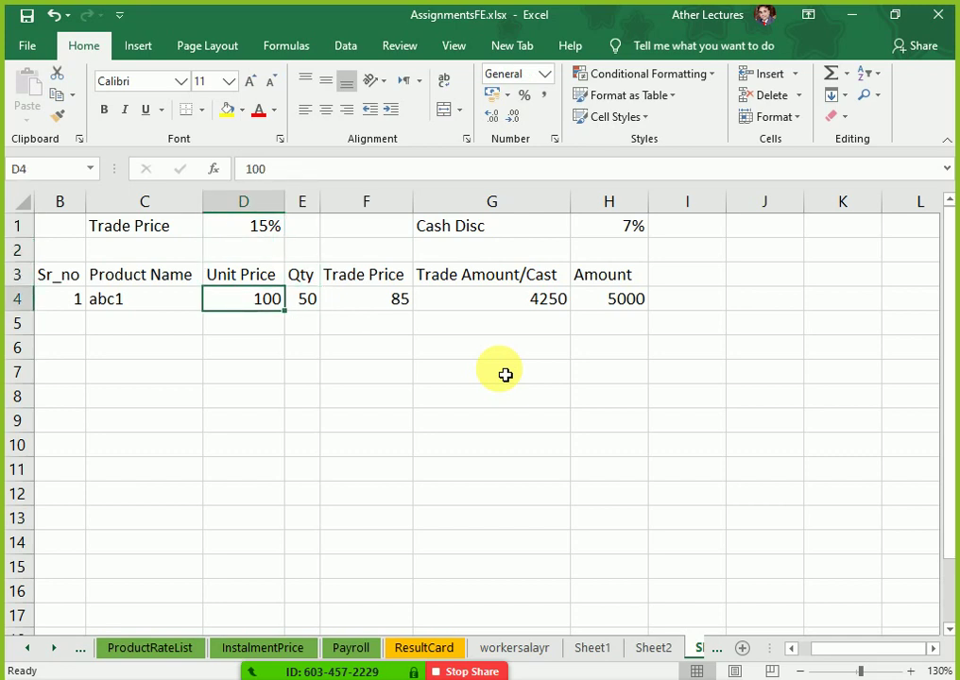
{"action": "key", "text": "Right"}
{"action": "key", "text": "Right"}
{"action": "key", "text": "Right"}
{"action": "key", "text": "Right"}
{"action": "key", "text": "Right"}
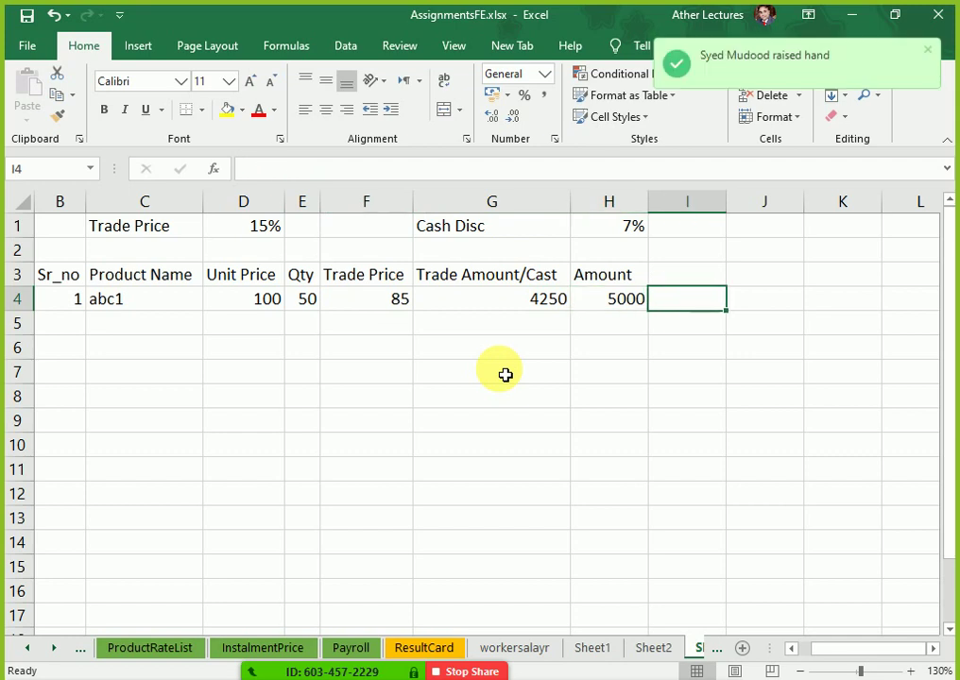
Inspect which cells the Amount formula in H4 refers to, leaving the formula as it is.
{"action": "key", "text": "Left"}
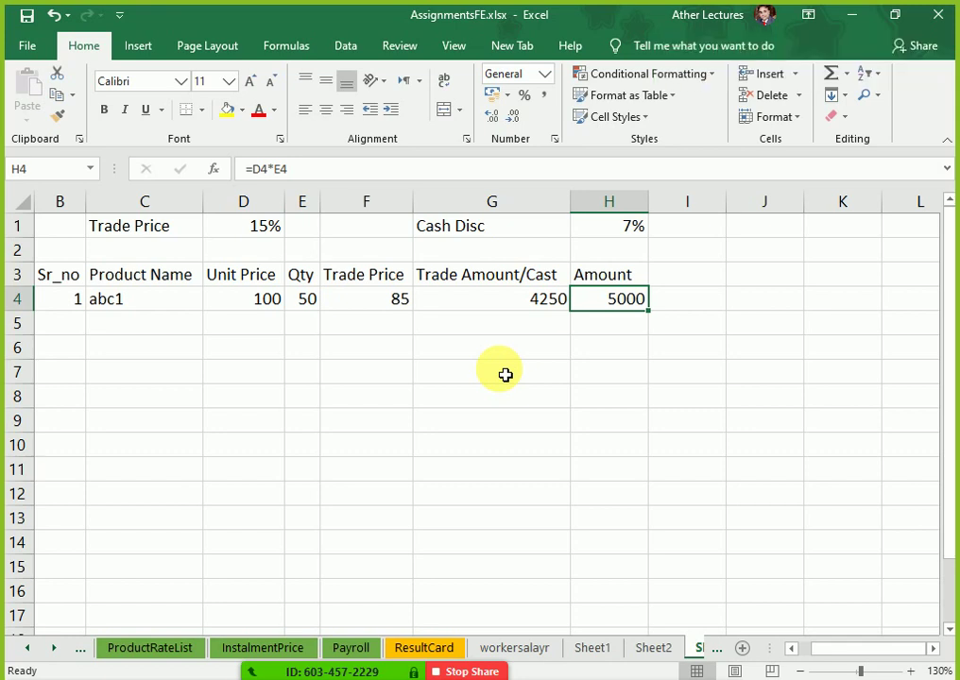
{"action": "key", "text": "F2"}
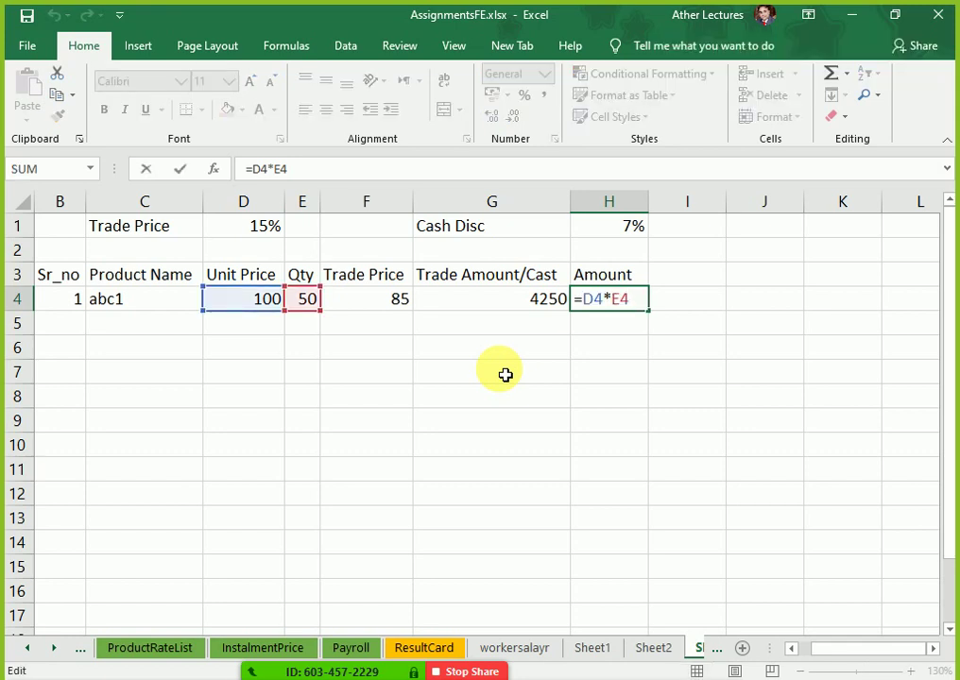
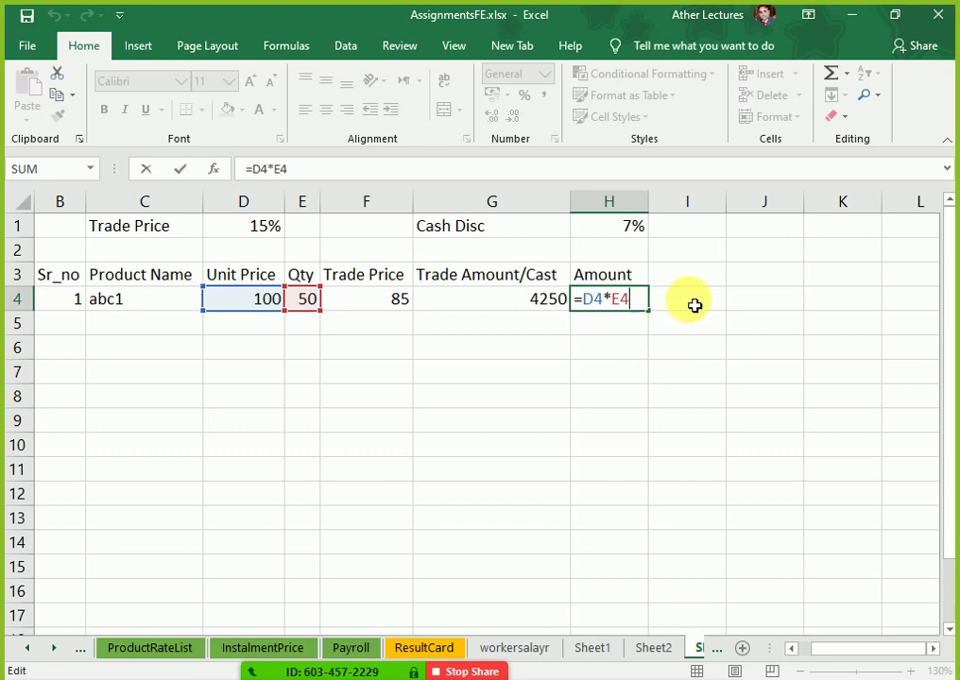
{"action": "key", "text": "Return"}
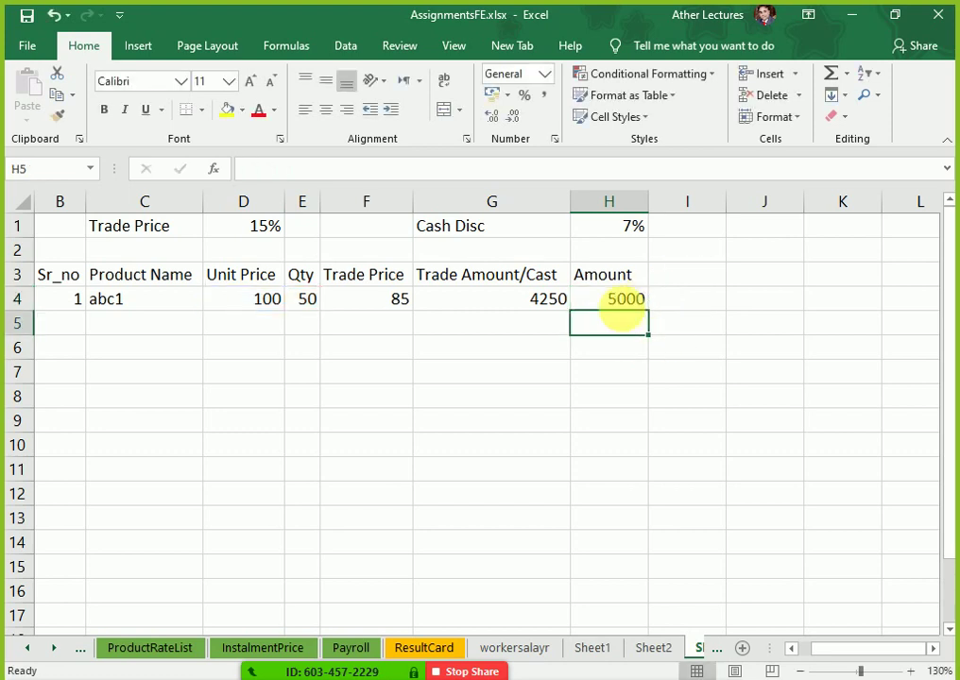
Inspect the Trade Amount/Cast and Amount formulas in row 4 along with the trade price percentage in row 1.
{"action": "left_click", "coordinate": [561, 307]}
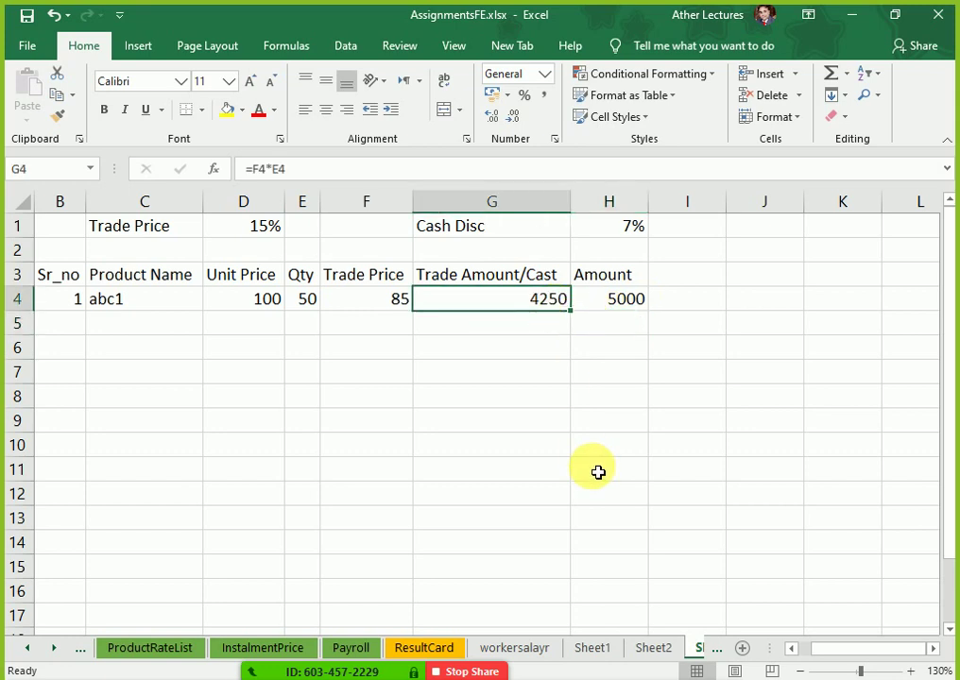
{"action": "left_click", "coordinate": [615, 306]}
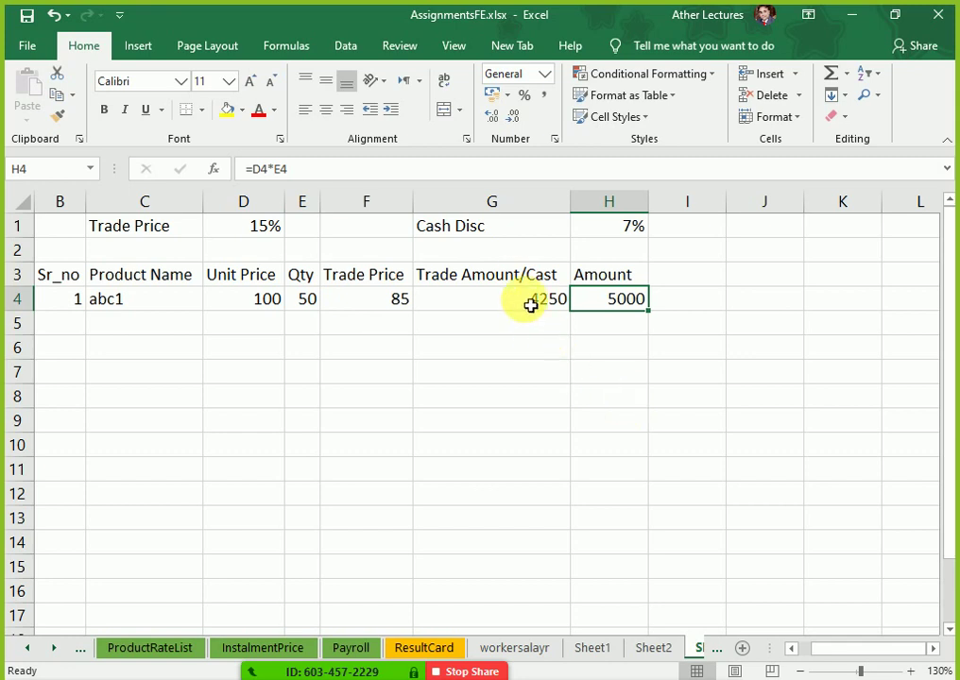
{"action": "left_click_drag", "start_coordinate": [514, 275], "coordinate": [521, 305]}
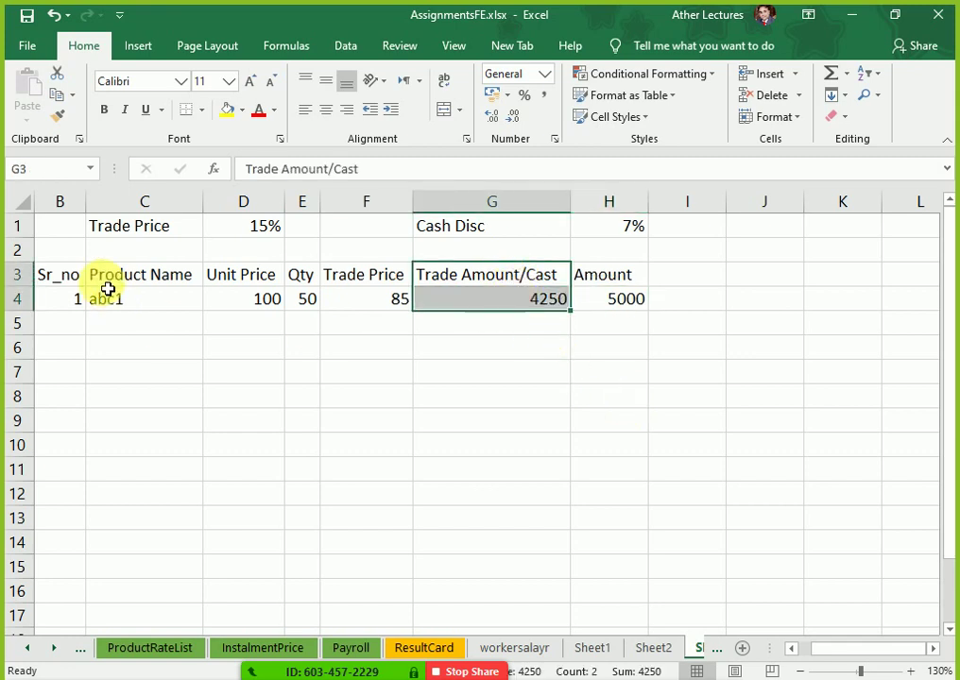
{"action": "left_click_drag", "start_coordinate": [144, 227], "coordinate": [232, 230]}
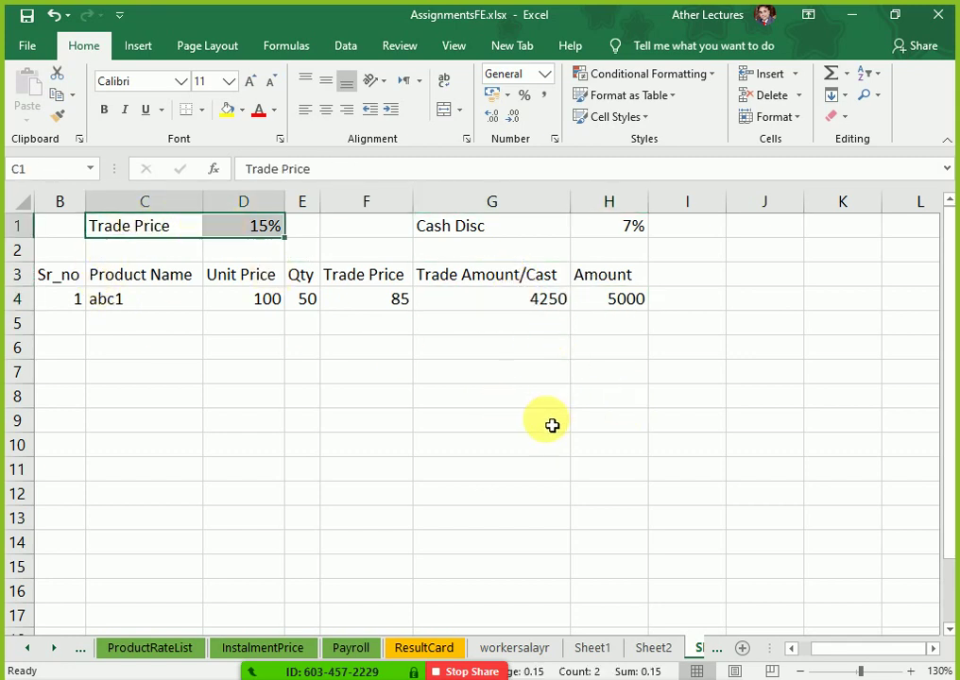
{"action": "left_click_drag", "start_coordinate": [510, 281], "coordinate": [508, 308]}
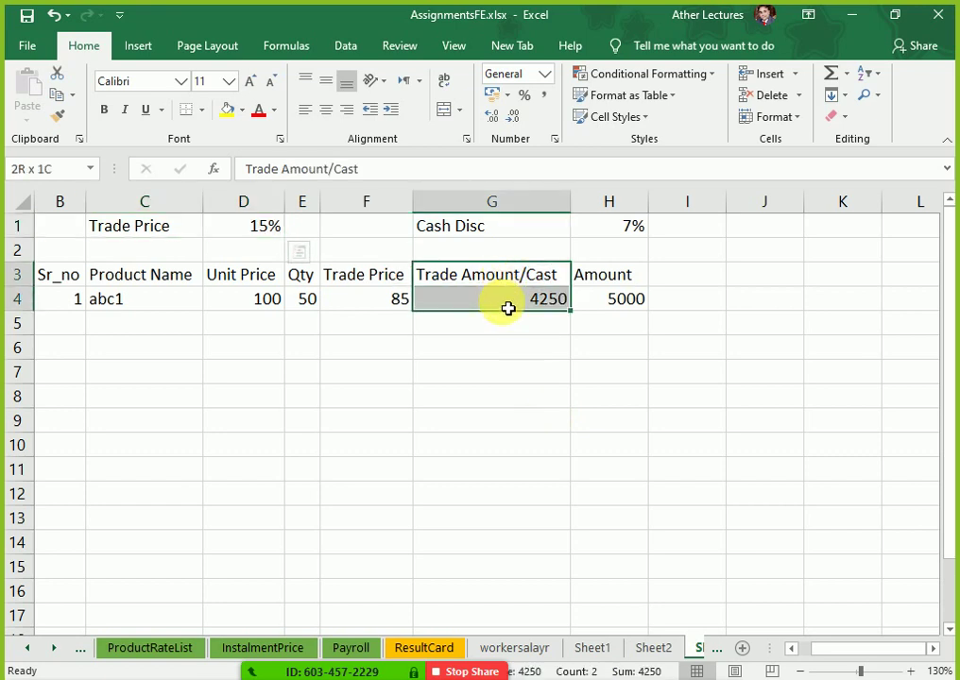
{"action": "left_click", "coordinate": [508, 309]}
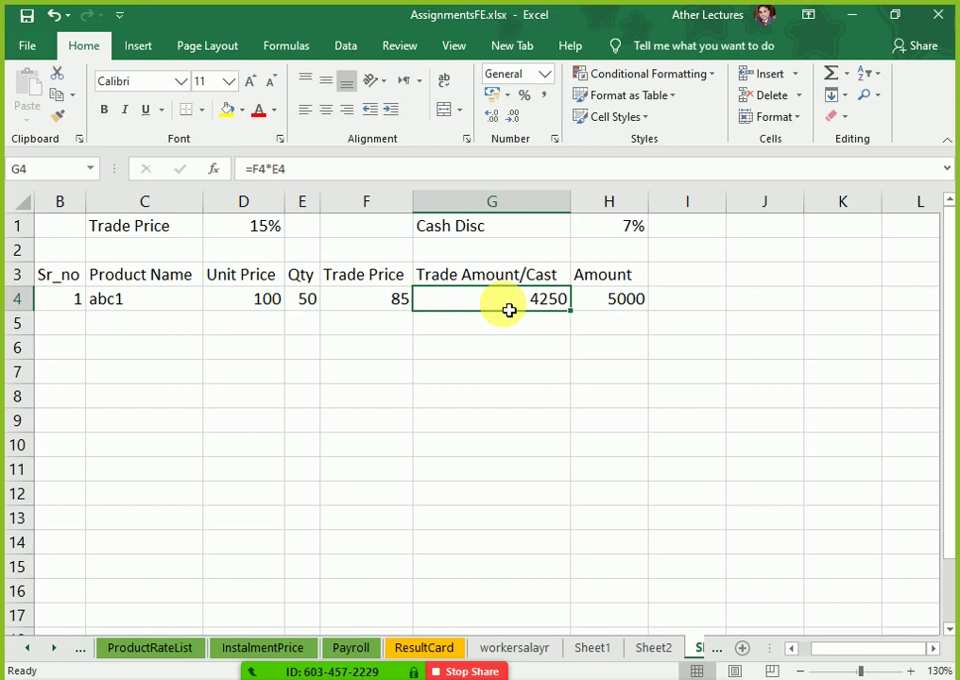
Add the column heading "Cash Disc" in cell I3, next to the Amount heading.
{"action": "left_click", "coordinate": [719, 277]}
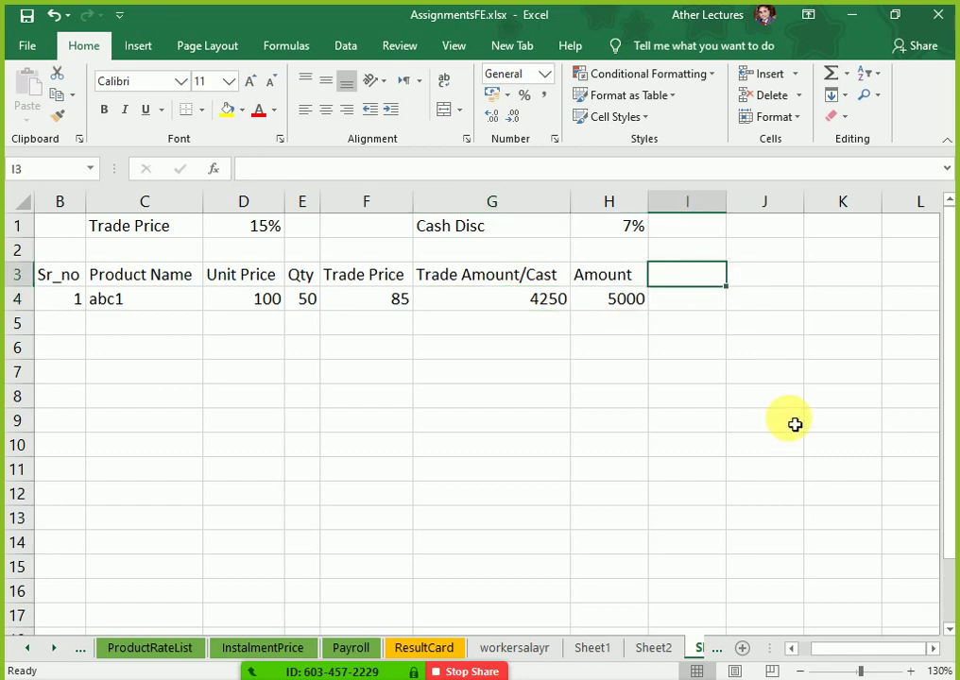
{"action": "type", "text": "Cas"}
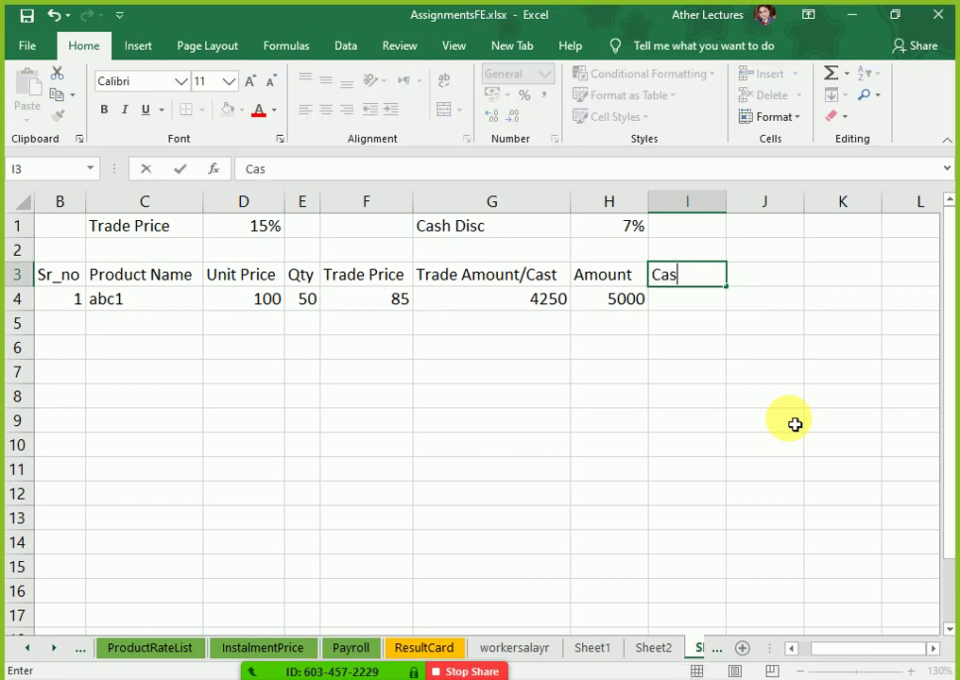
{"action": "type", "text": "h Disc"}
{"action": "key", "text": "Return"}
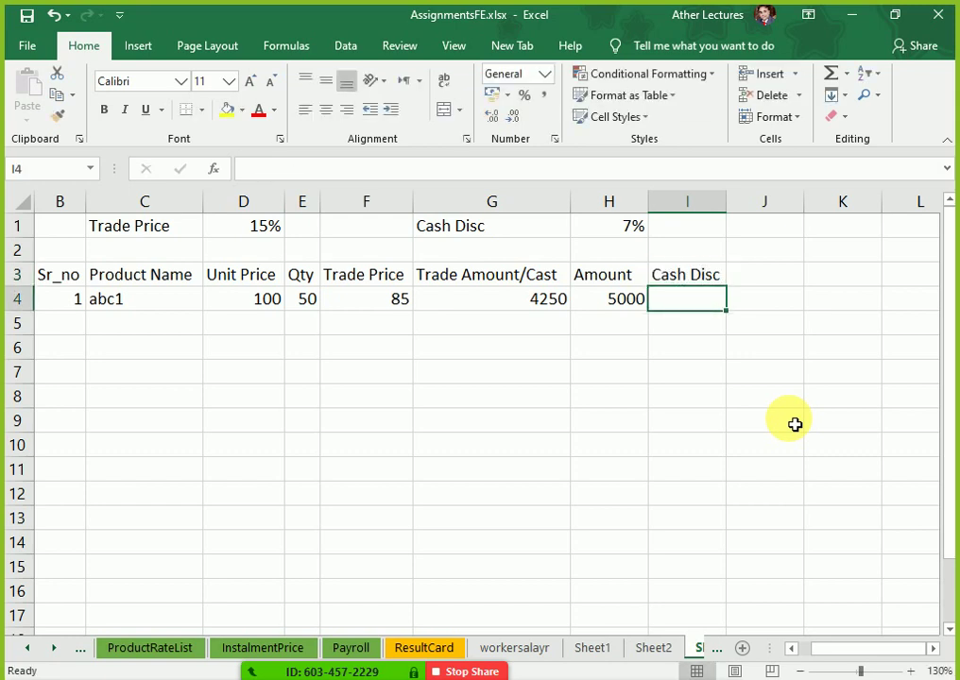
Calculate the cash discount for abc1 in I4 with the formula =G4*H1.
{"action": "type", "text": "="}
{"action": "key", "text": "Left"}
{"action": "key", "text": "Left"}
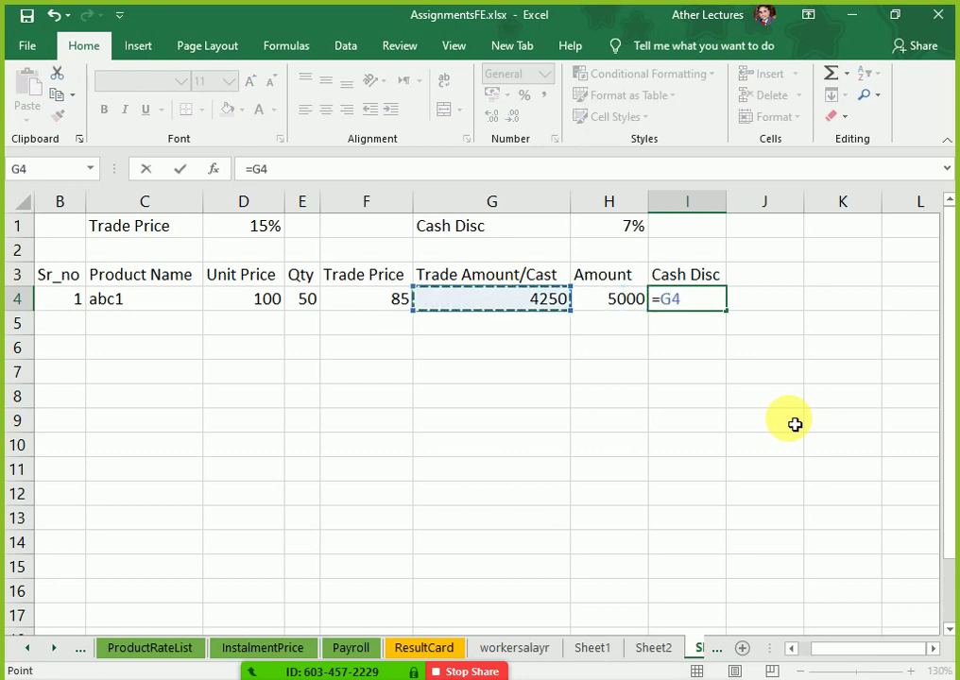
{"action": "type", "text": "*"}
{"action": "key", "text": "Up"}
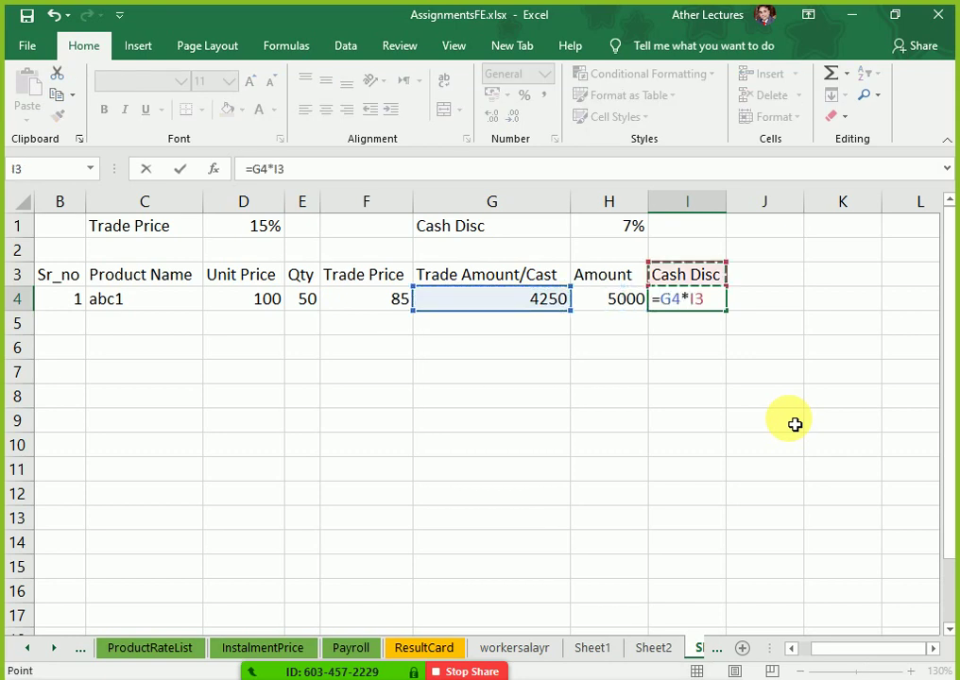
{"action": "key", "text": "Up"}
{"action": "key", "text": "Up"}
{"action": "key", "text": "Left"}
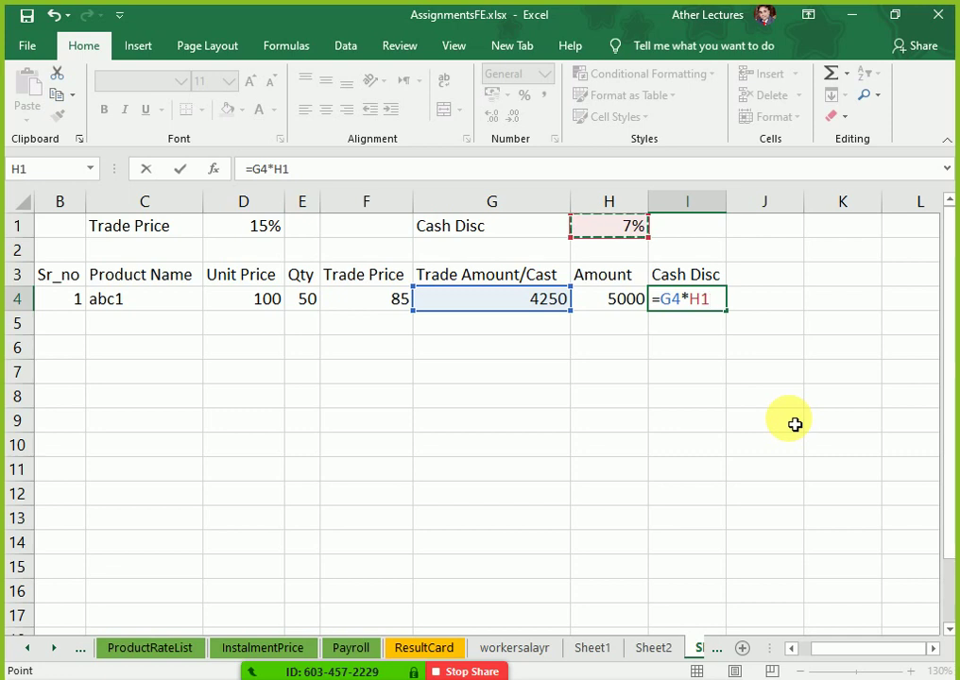
{"action": "key", "text": "Return"}
{"action": "key", "text": "Up"}
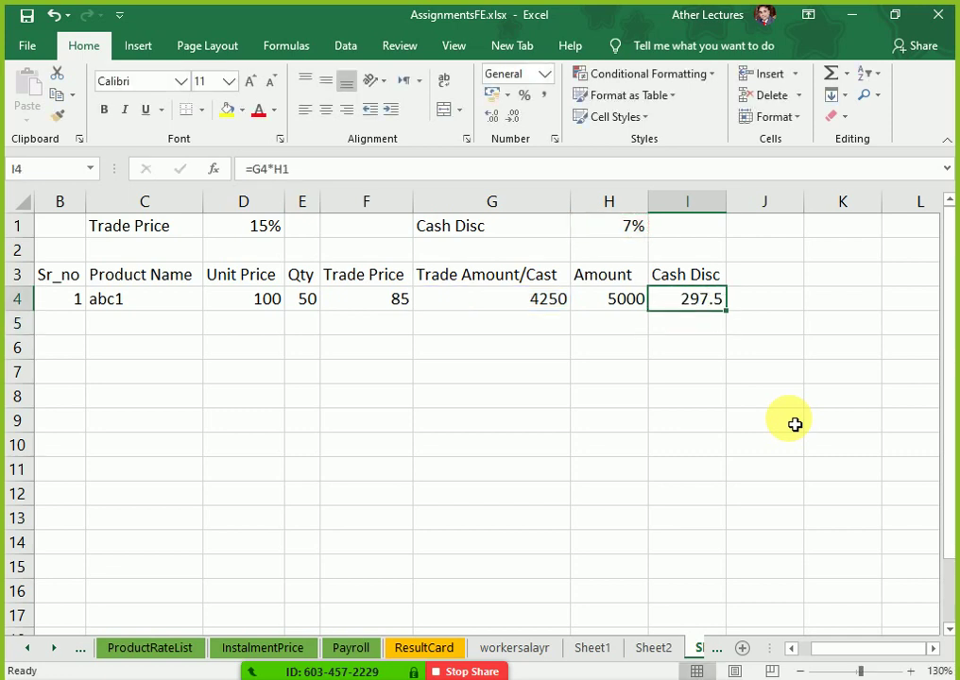
Set the unit price of product abc1 in D4 to 25.
{"action": "key", "text": "Left"}
{"action": "key", "text": "Left"}
{"action": "key", "text": "Right"}
{"action": "key", "text": "Right"}
{"action": "key", "text": "Left"}
{"action": "key", "text": "Left"}
{"action": "key", "text": "Left"}
{"action": "key", "text": "Left"}
{"action": "key", "text": "Left"}
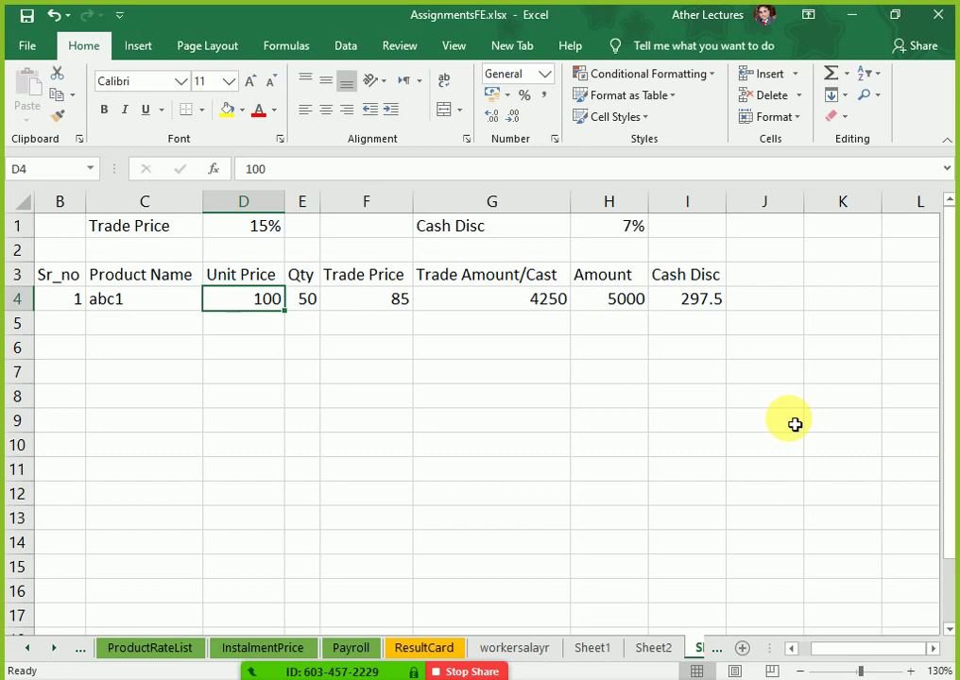
{"action": "type", "text": "25"}
{"action": "key", "text": "Return"}
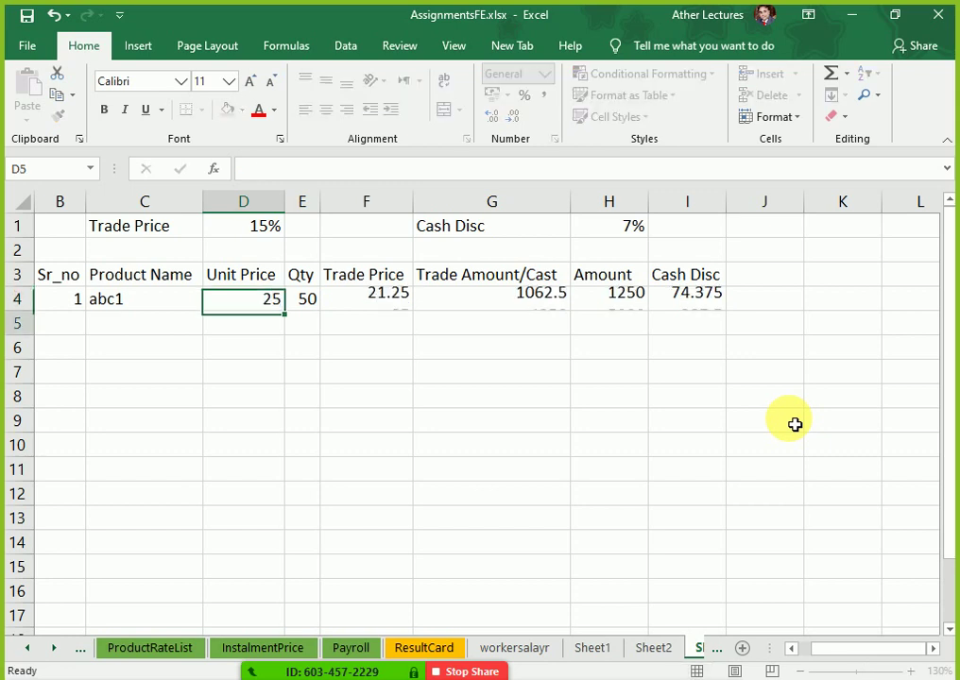
Set the quantity of product abc1 in E4 to 5000.
{"action": "key", "text": "Up"}
{"action": "key", "text": "Right"}
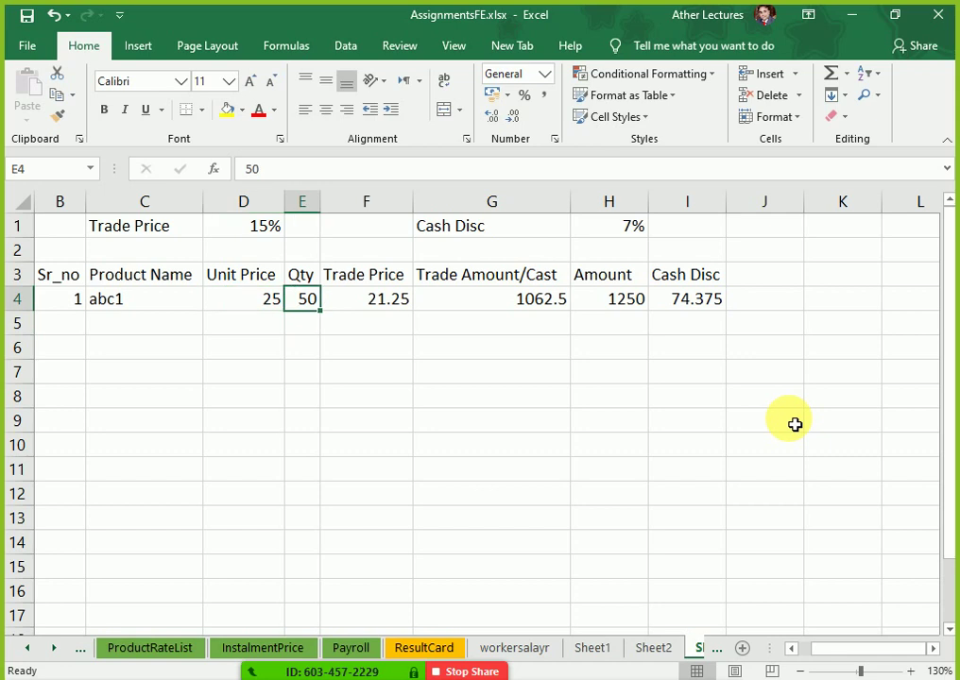
{"action": "type", "text": "5000"}
{"action": "key", "text": "Return"}
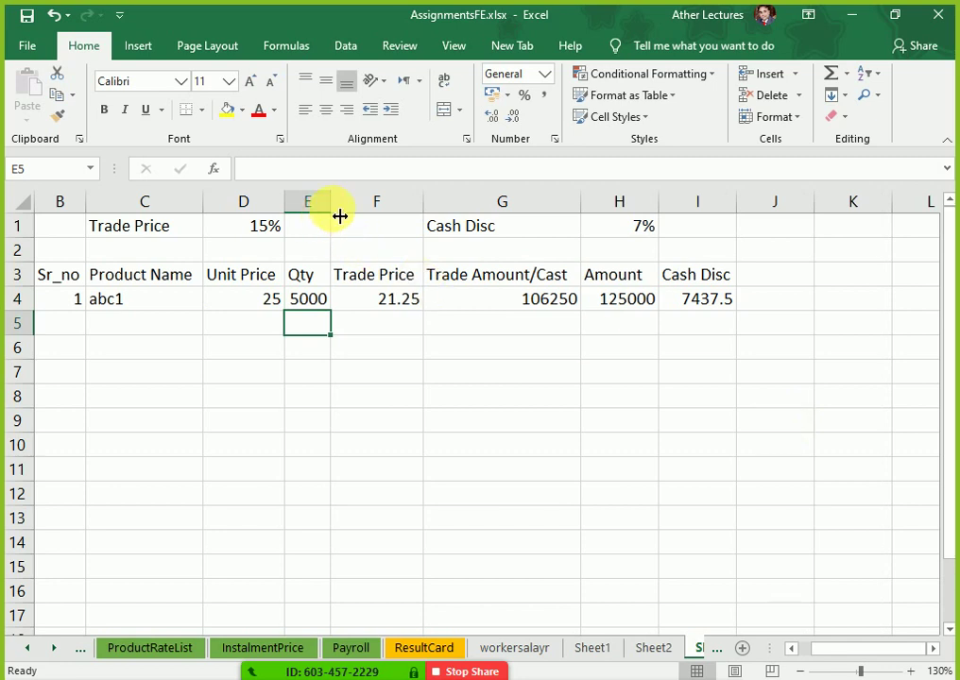
Widen the Qty column slightly and check the cash discount formula in I4.
{"action": "left_click_drag", "start_coordinate": [332, 214], "coordinate": [338, 216]}
{"action": "left_click", "coordinate": [740, 303]}
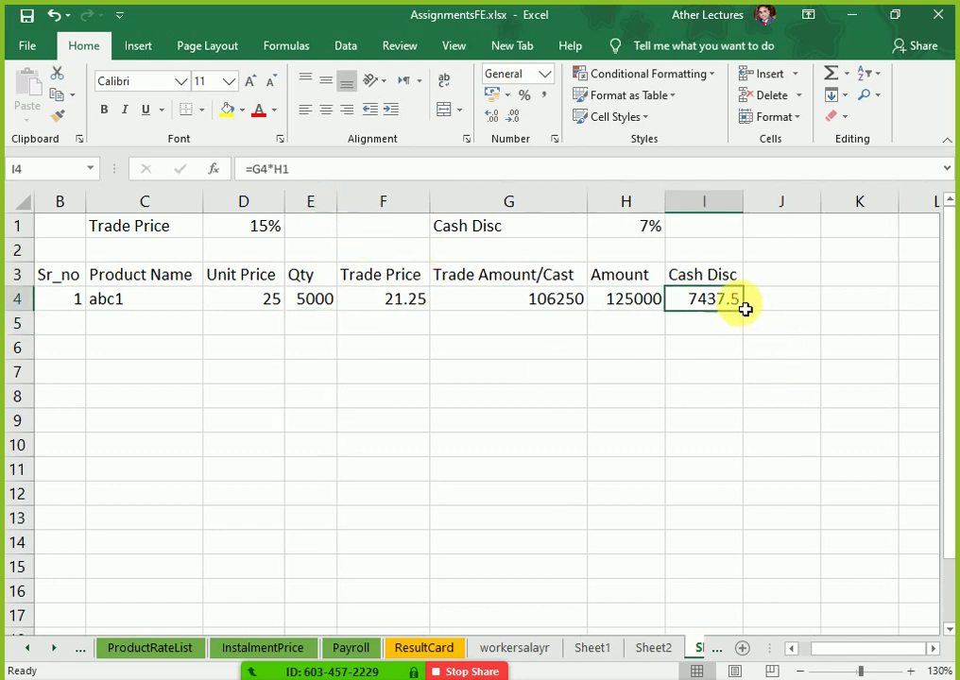
Set the quantity of abc1 in E4 to 50 and its unit price in D4 to 100.
{"action": "double_click", "coordinate": [321, 304]}
{"action": "key", "text": "BackSpace"}
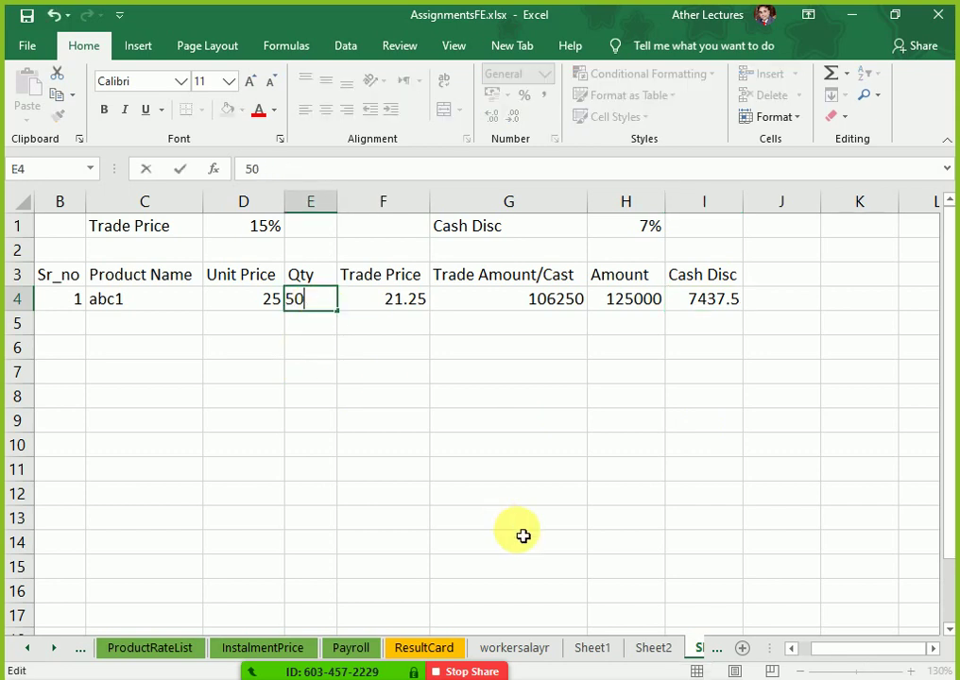
{"action": "key", "text": "Return"}
{"action": "key", "text": "Up"}
{"action": "key", "text": "Left"}
{"action": "type", "text": "10"}
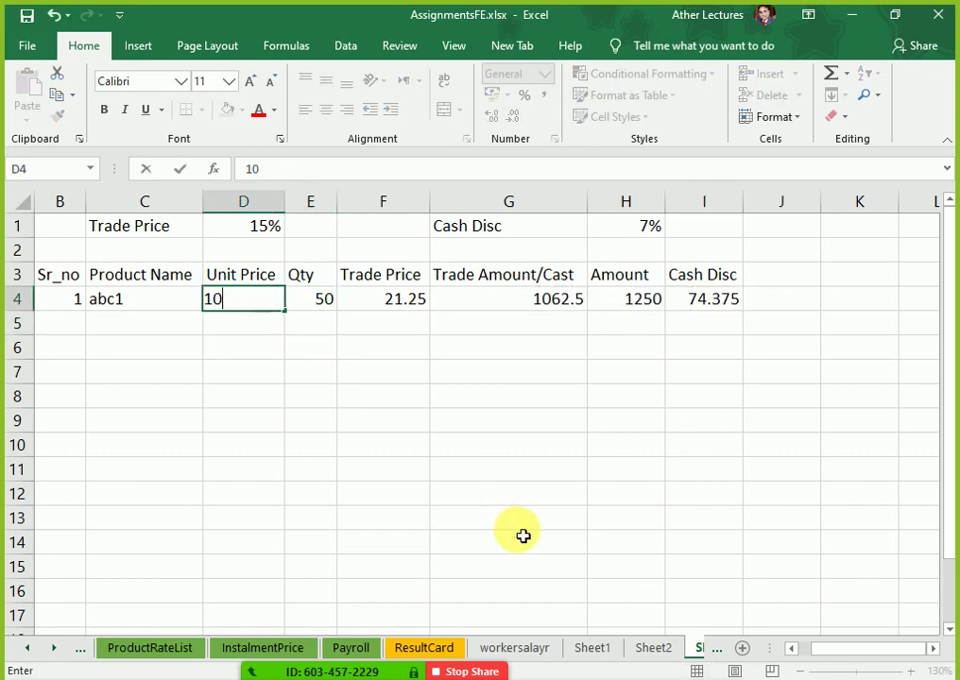
{"action": "key", "text": "Return"}
{"action": "key", "text": "Up"}
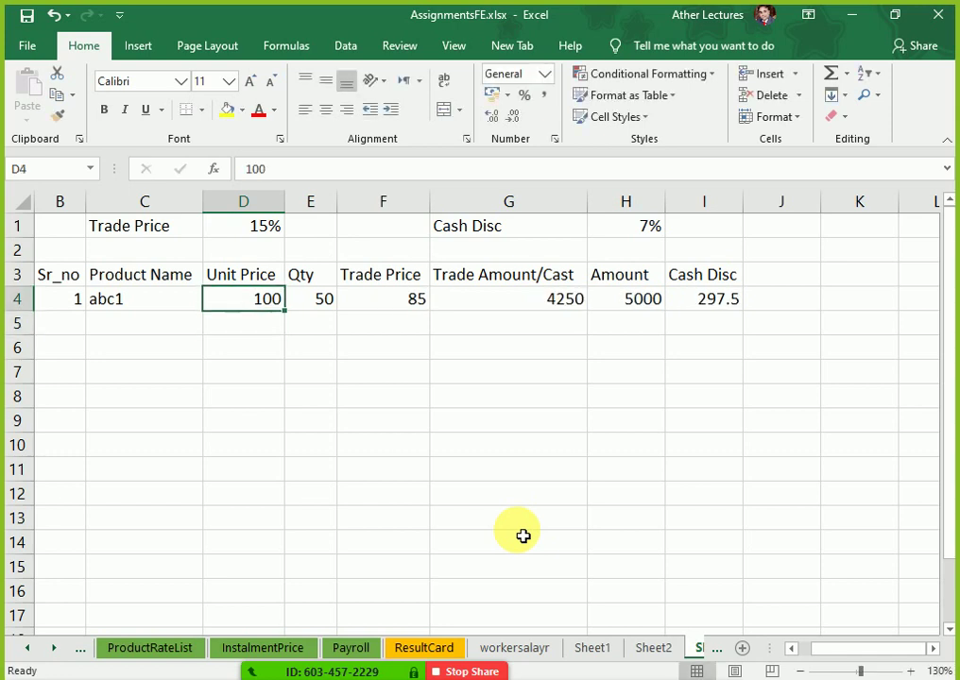
Add the column heading "Cash Amount" in cell J3, next to the Cash Disc heading.
{"action": "key", "text": "Right"}
{"action": "key", "text": "Right"}
{"action": "key", "text": "Right"}
{"action": "key", "text": "Right"}
{"action": "key", "text": "Right"}
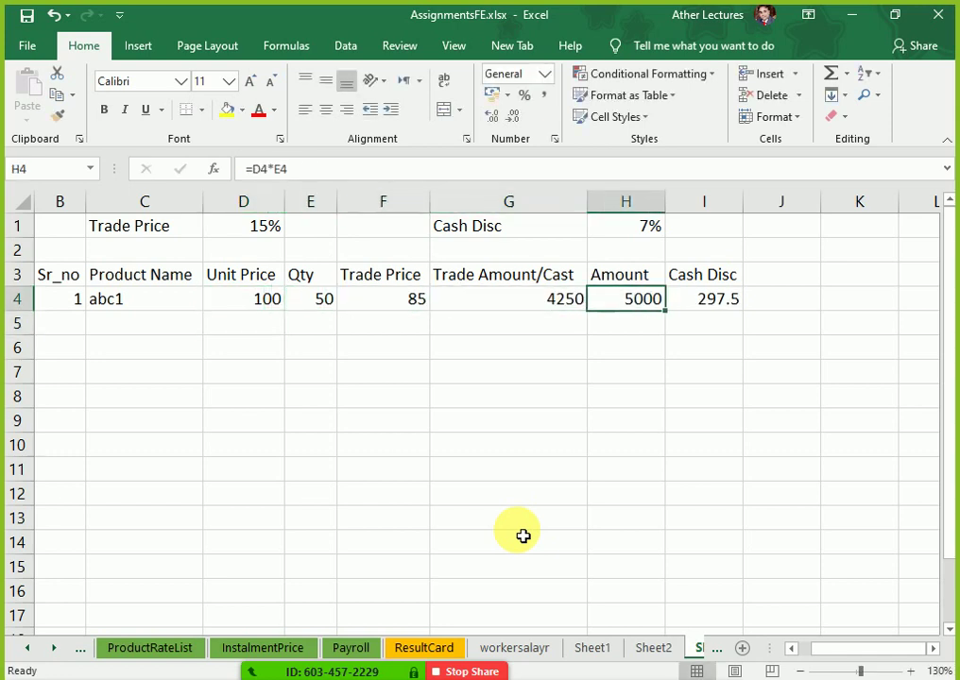
{"action": "key", "text": "Up"}
{"action": "key", "text": "Right"}
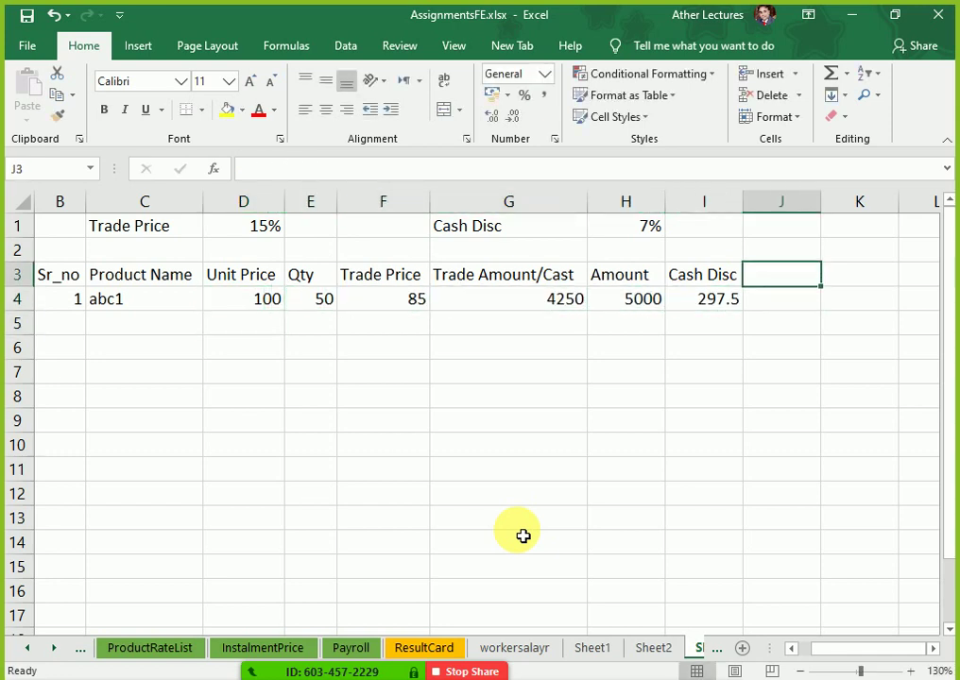
{"action": "type", "text": "Cash"}
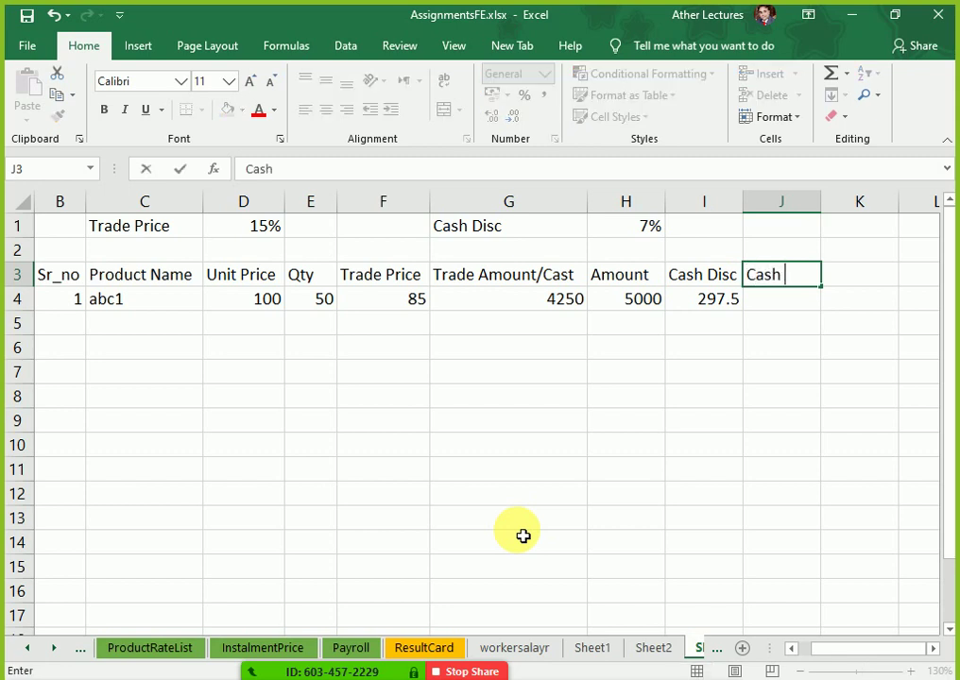
{"action": "type", "text": " Amount"}
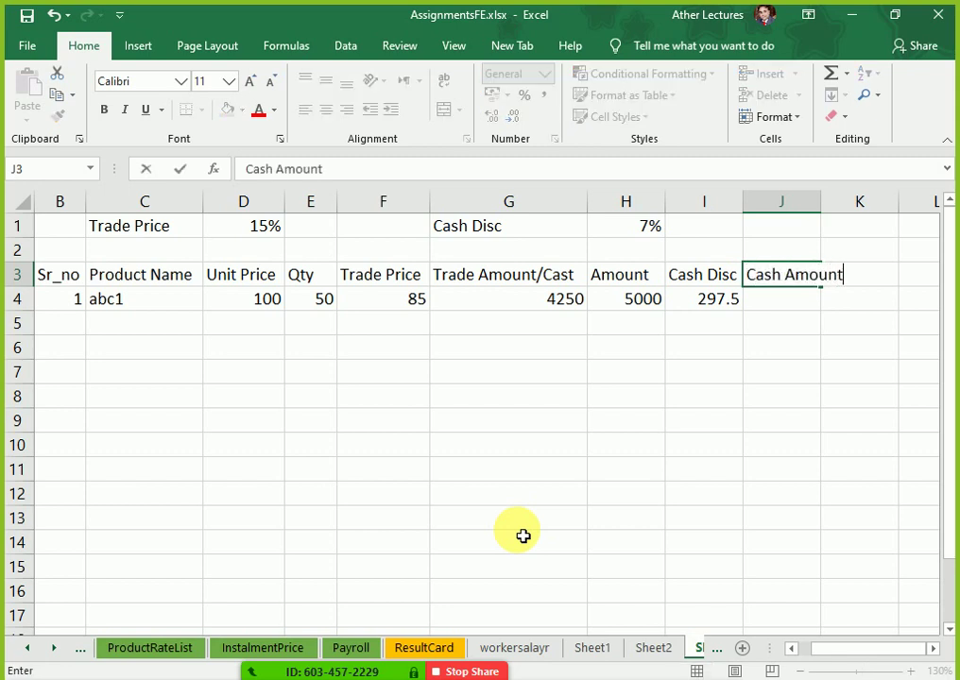
{"action": "key", "text": "Return"}
Calculate the cash amount for abc1 in J4 with the formula =G4-I4.
{"action": "type", "text": "="}
{"action": "key", "text": "Left"}
{"action": "key", "text": "Left"}
{"action": "key", "text": "Left"}
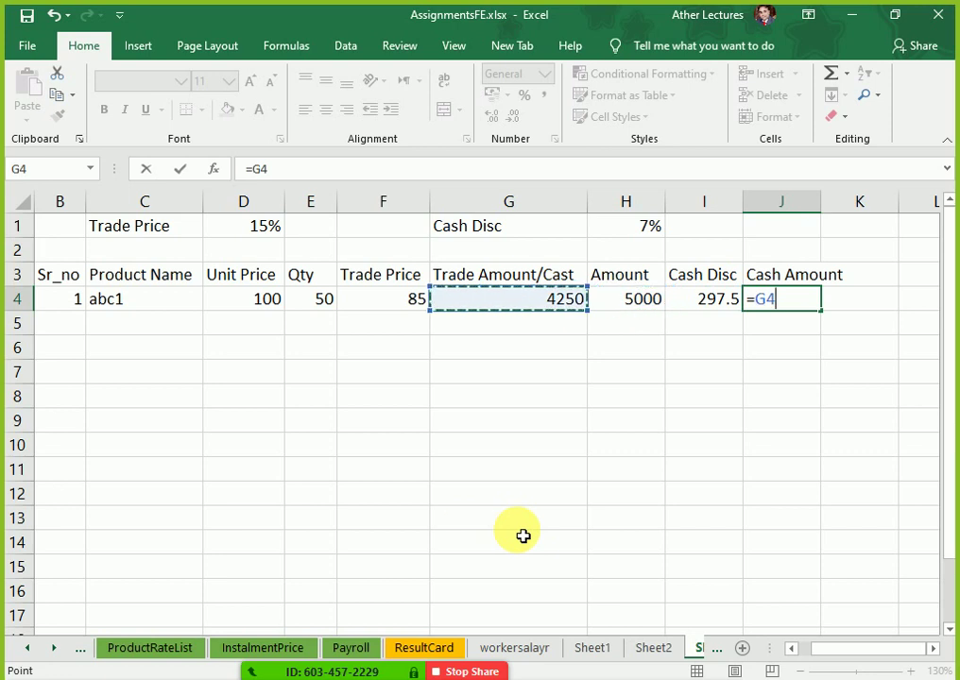
{"action": "type", "text": "-"}
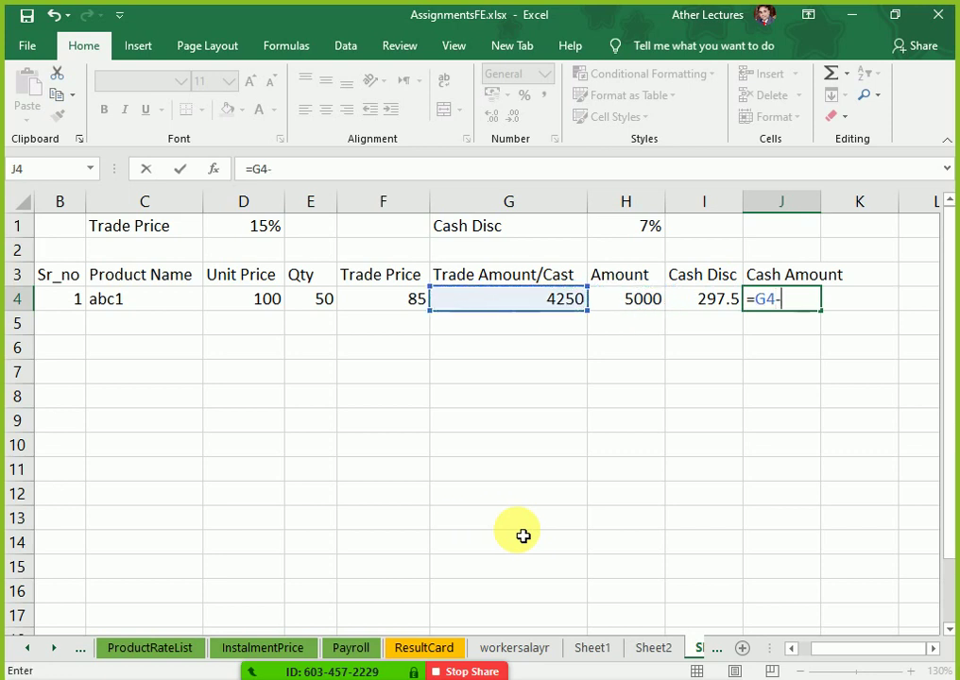
{"action": "key", "text": "Left"}
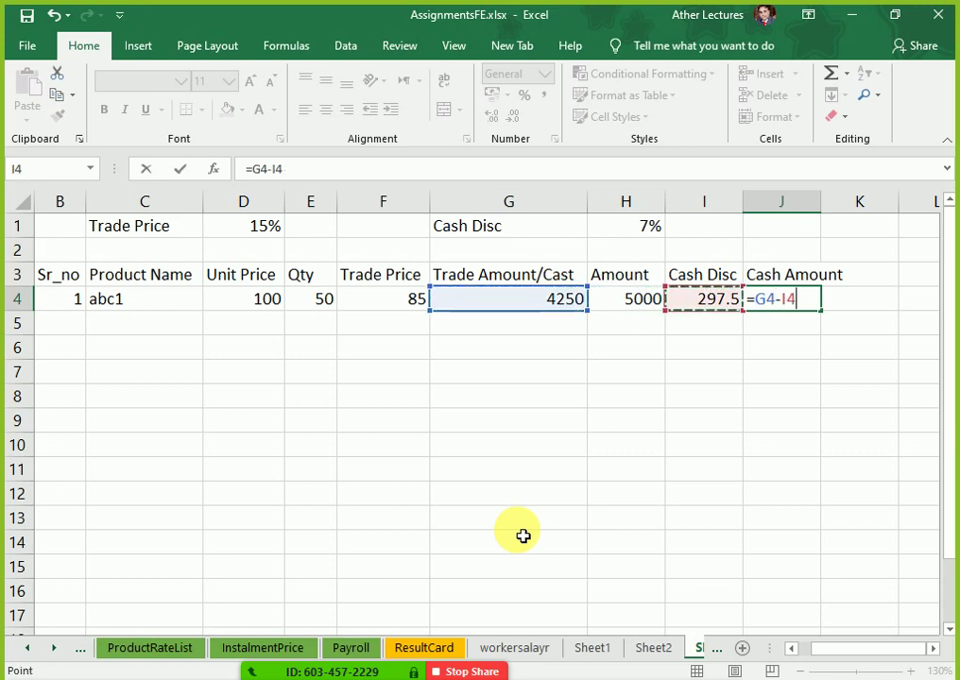
{"action": "key", "text": "Return"}
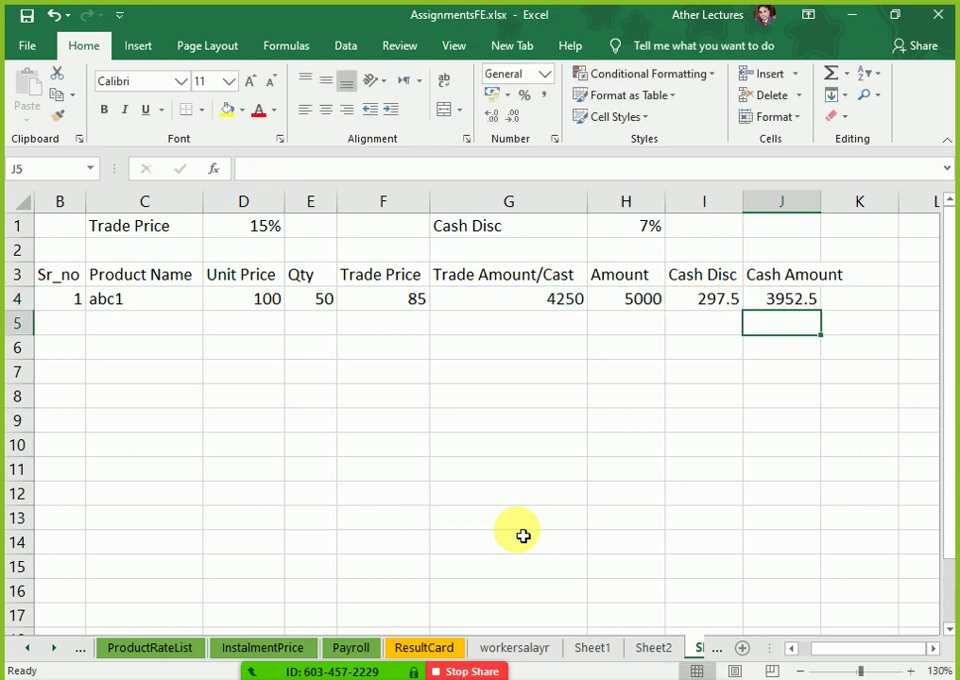
{"action": "key", "text": "Up"}
{"action": "key", "text": "Left"}
{"action": "key", "text": "Up"}
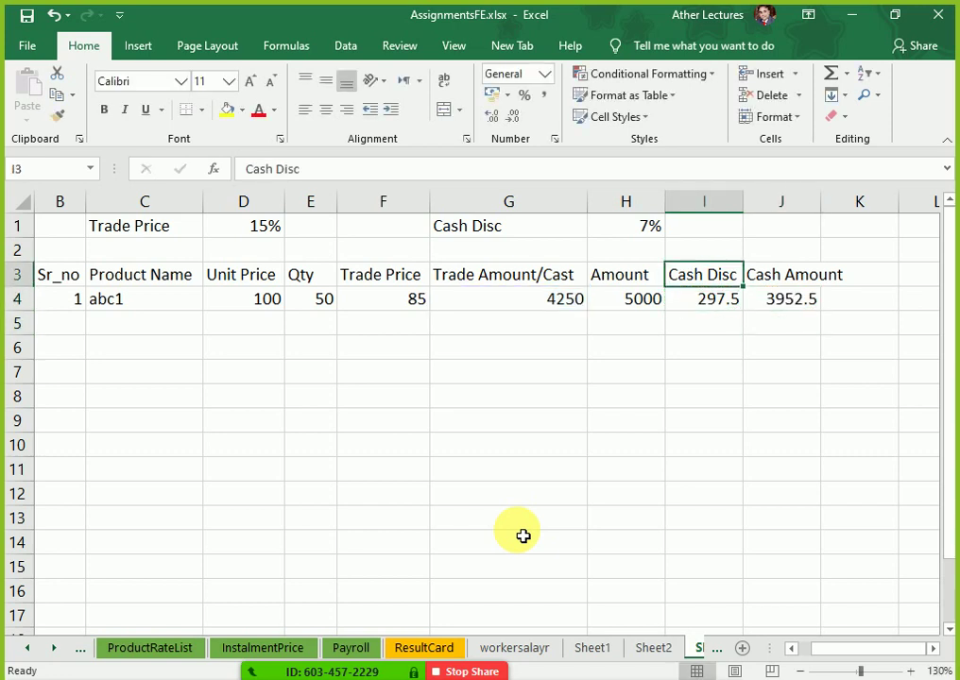
{"action": "key", "text": "Down"}
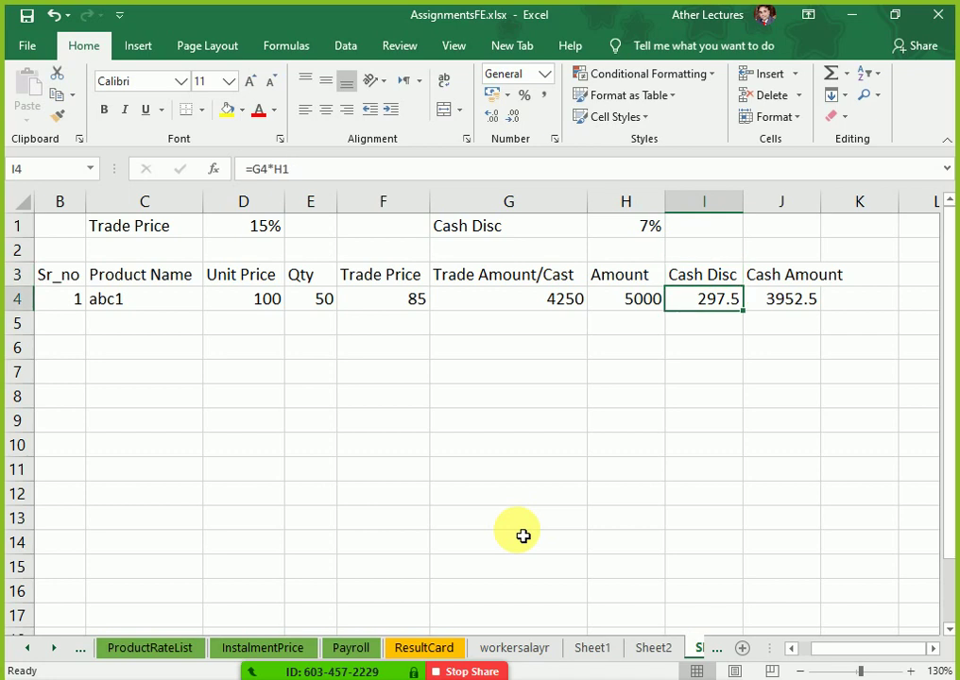
{"action": "key", "text": "Right"}
{"action": "key", "text": "Right"}
{"action": "key", "text": "Right"}
{"action": "key", "text": "Right"}
{"action": "key", "text": "Right"}
{"action": "key", "text": "Right"}
{"action": "key", "text": "Right"}
{"action": "key", "text": "Right"}
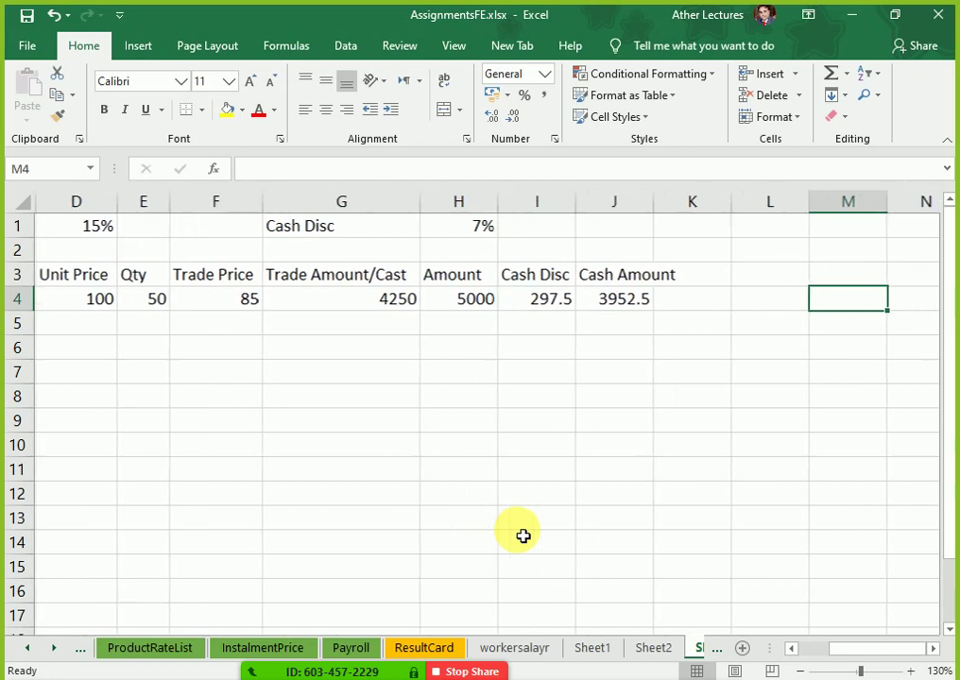
{"action": "key", "text": "Left"}
{"action": "key", "text": "Left"}
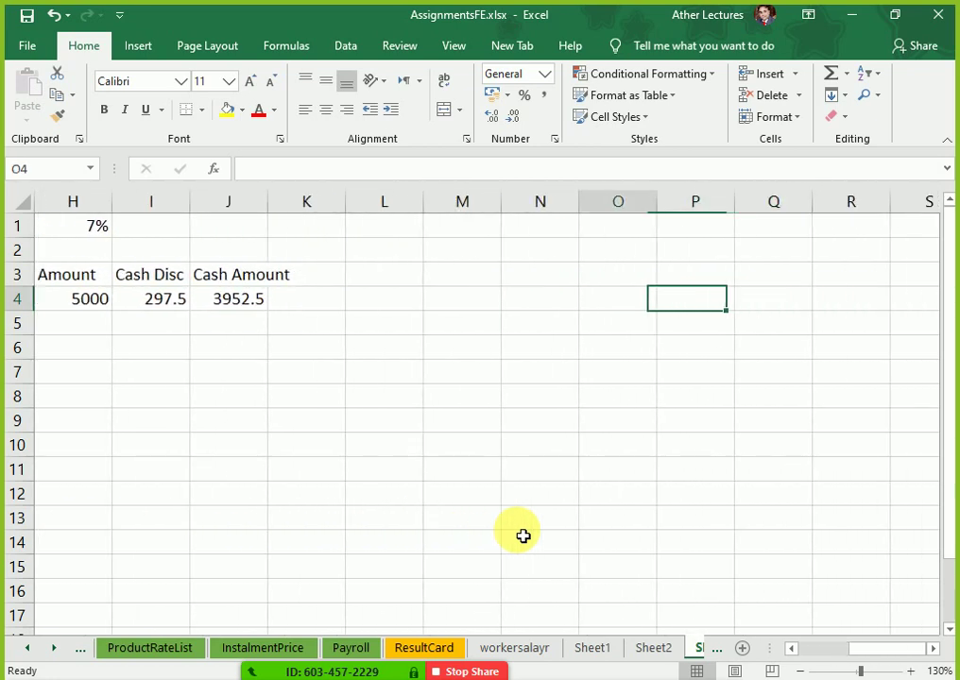
Check the cash discount formula for abc1 in I4.
{"action": "key", "text": "Home"}
{"action": "key", "text": "Right"}
{"action": "key", "text": "Right"}
{"action": "key", "text": "Right"}
{"action": "key", "text": "Right"}
{"action": "key", "text": "Right"}
{"action": "key", "text": "Right"}
{"action": "key", "text": "Right"}
{"action": "key", "text": "Right"}
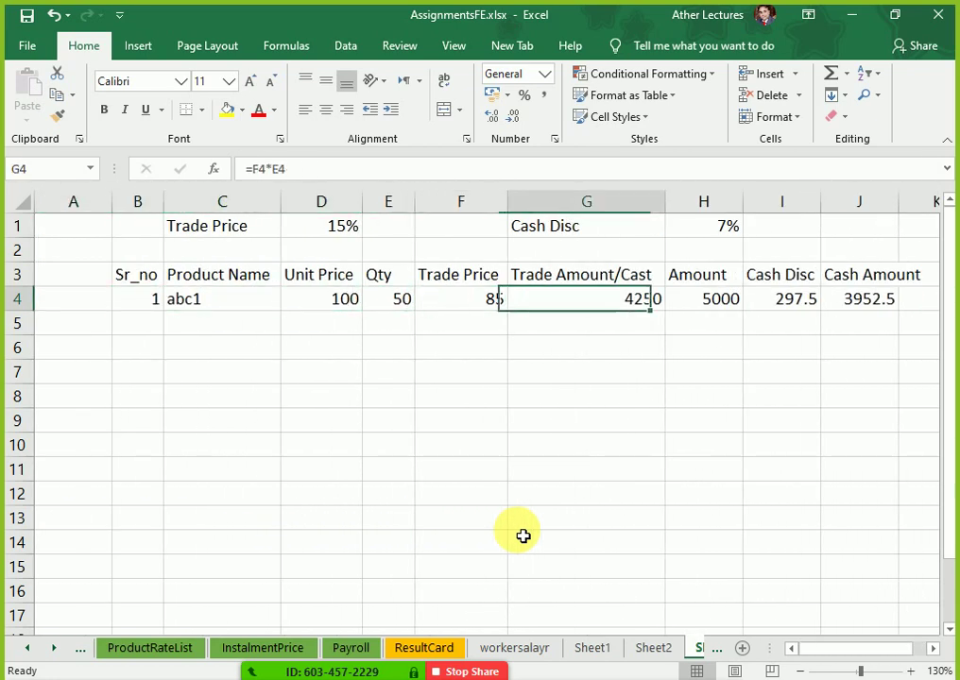
{"action": "key", "text": "Right"}
{"action": "key", "text": "Left"}
{"action": "key", "text": "F2"}
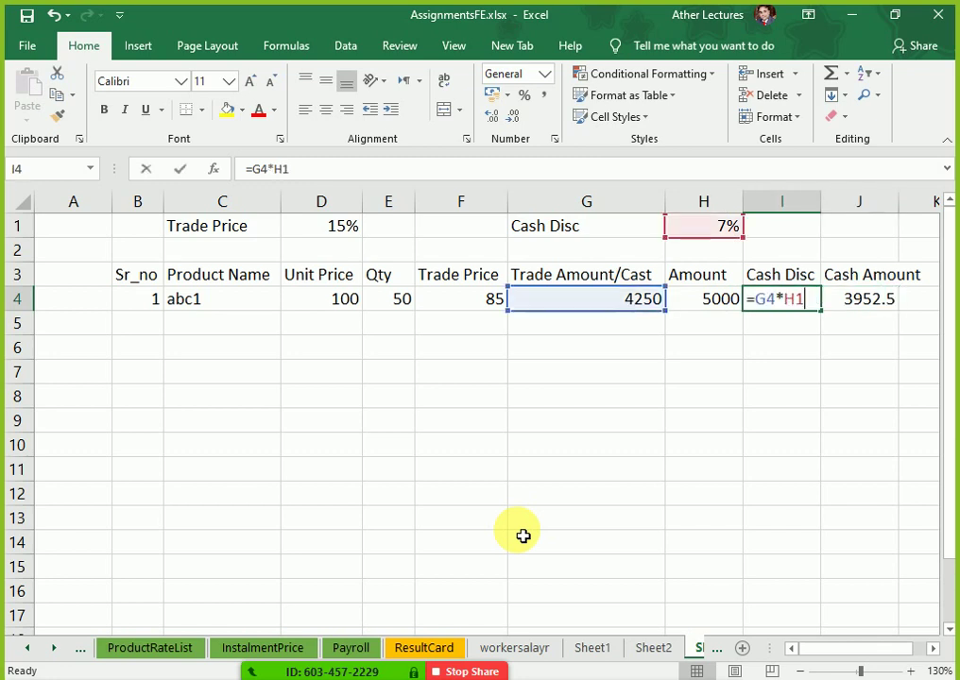
{"action": "key", "text": "Escape"}
Change the column heading in I3 to "Cash Amount".
{"action": "key", "text": "Up"}
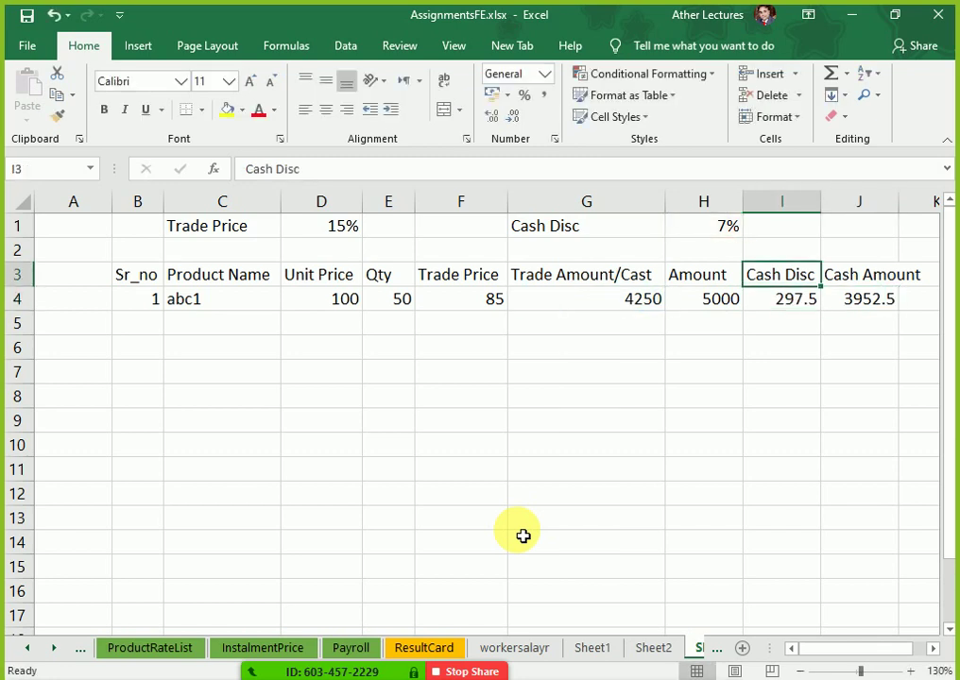
{"action": "key", "text": "F2"}
{"action": "key", "text": "BackSpace"}
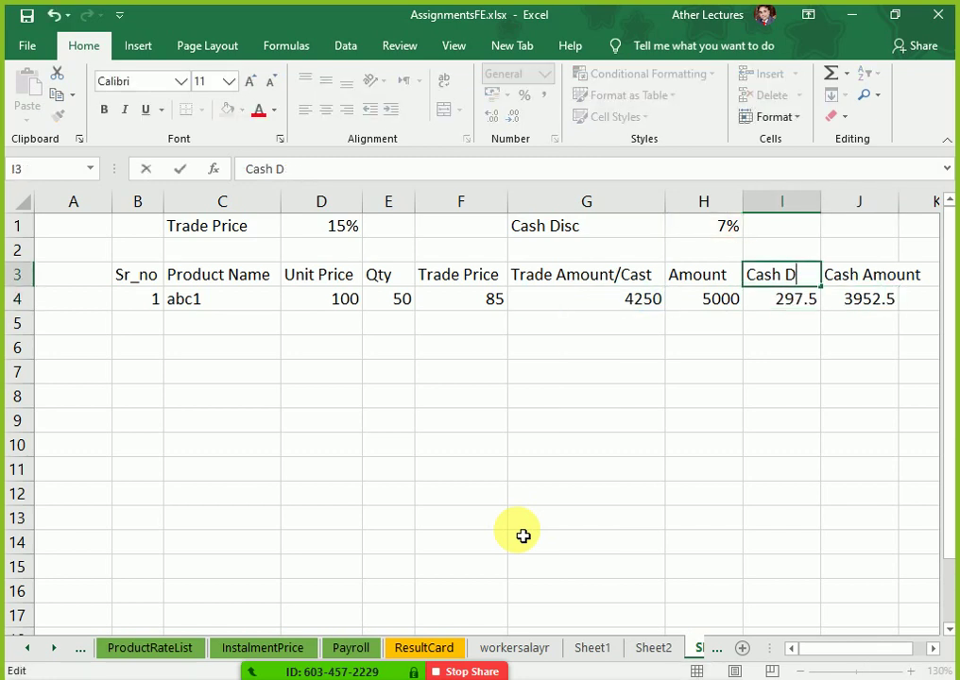
{"action": "type", "text": "Amou"}
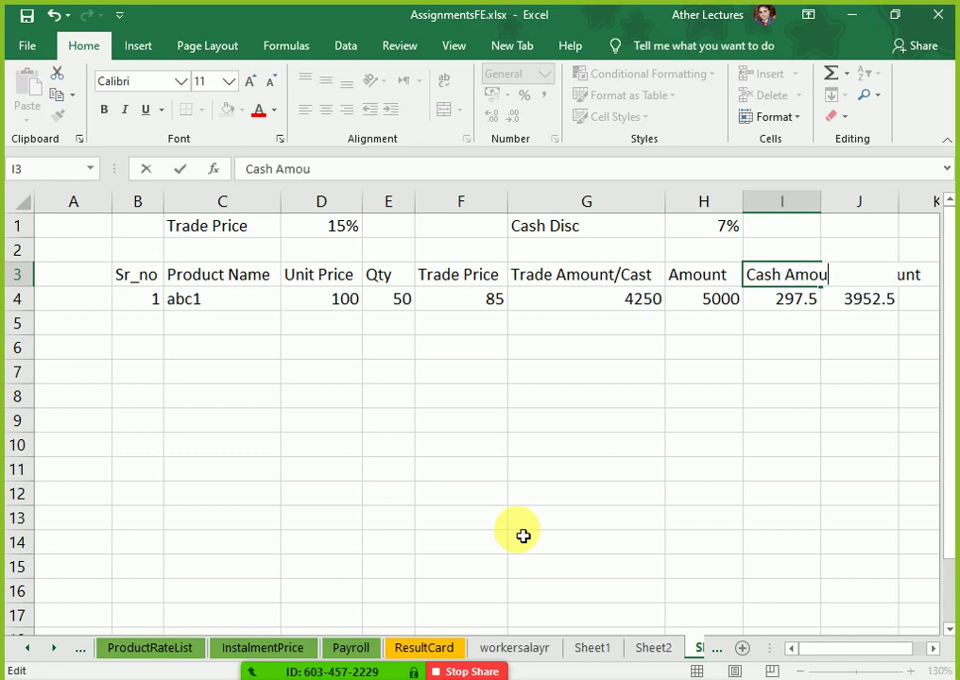
{"action": "key", "text": "Return"}
{"action": "key", "text": "Up"}
{"action": "key", "text": "F2"}
{"action": "key", "text": "Left"}
{"action": "key", "text": "Left"}
{"action": "type", "text": "n"}
{"action": "key", "text": "Return"}
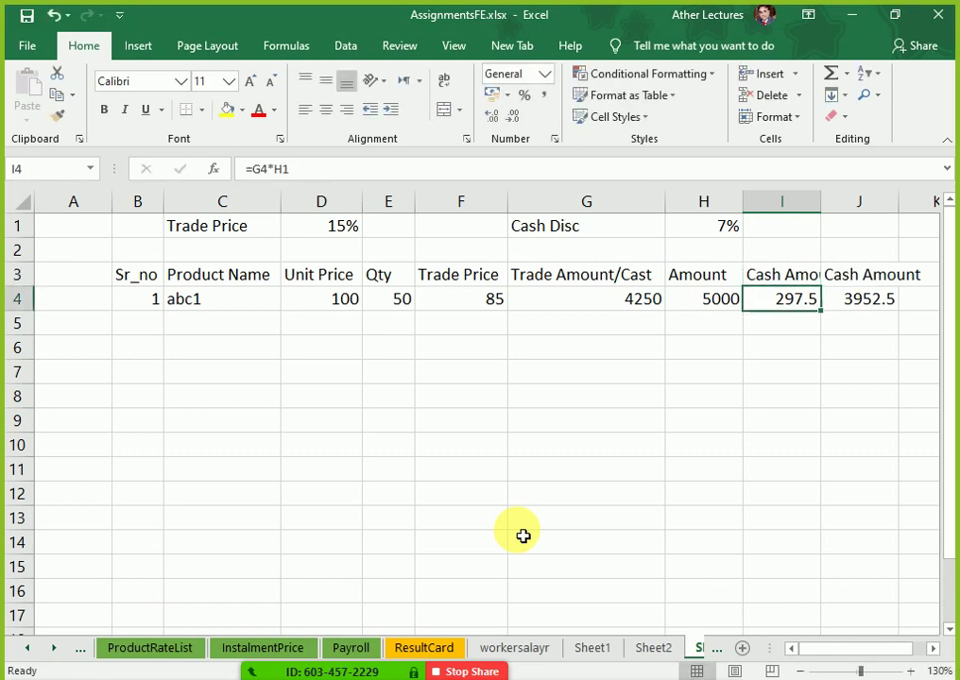
Clear the duplicate Cash Amount heading in J3 and its formula in J4.
{"action": "key", "text": "Right"}
{"action": "key", "text": "Up"}
{"action": "key", "text": "Delete"}
{"action": "key", "text": "Down"}
{"action": "key", "text": "Delete"}
{"action": "key", "text": "Left"}
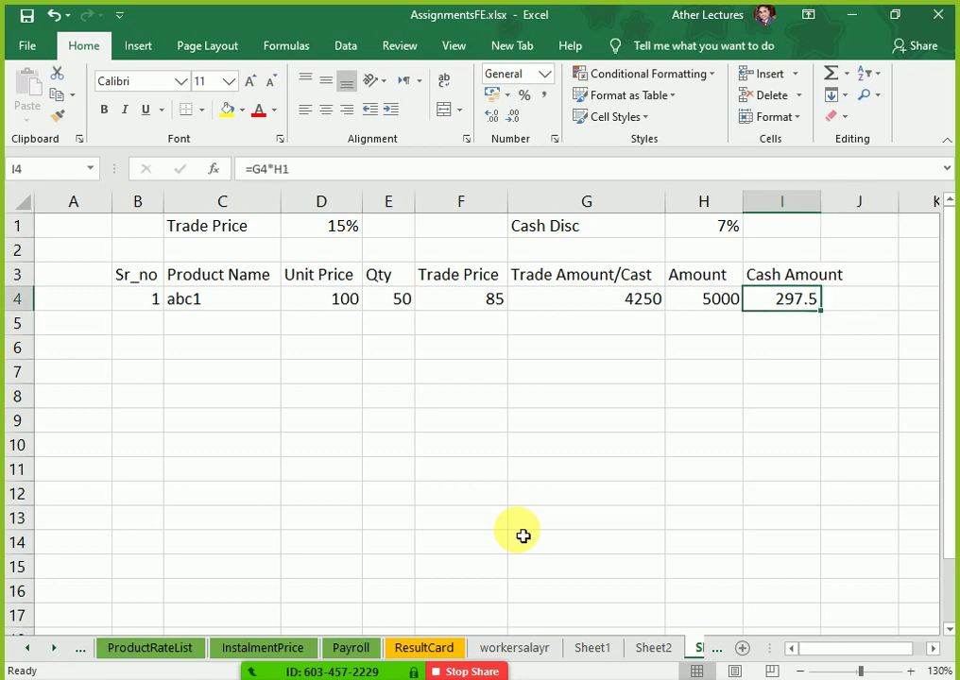
Change the formula in I4 to =G4-(G4*H1) so it calculates the cash amount directly, and review it.
{"action": "key", "text": "F2"}
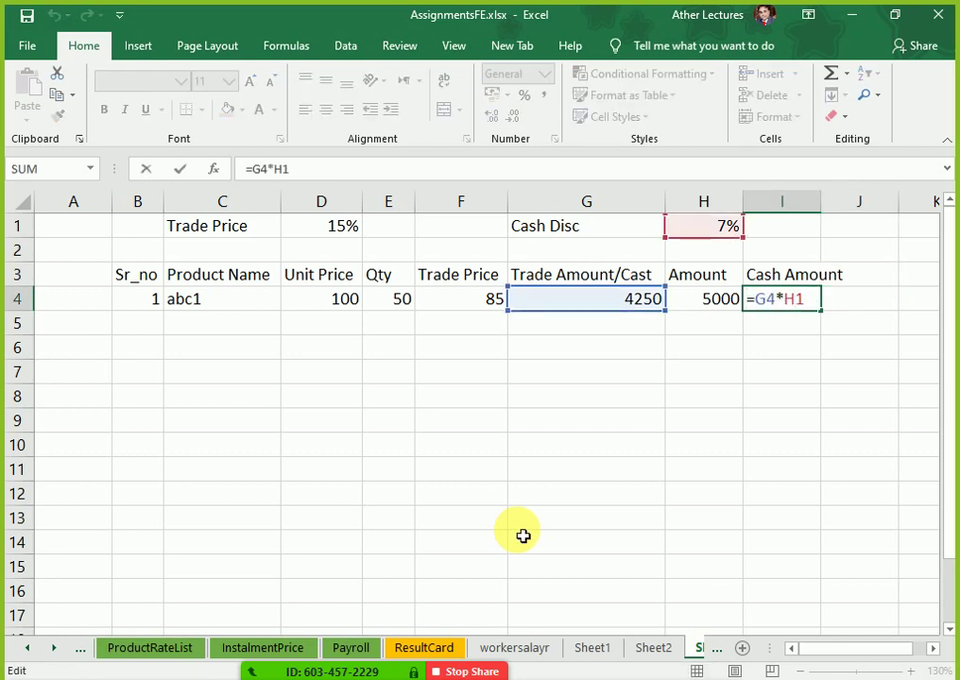
{"action": "left_click", "coordinate": [568, 304]}
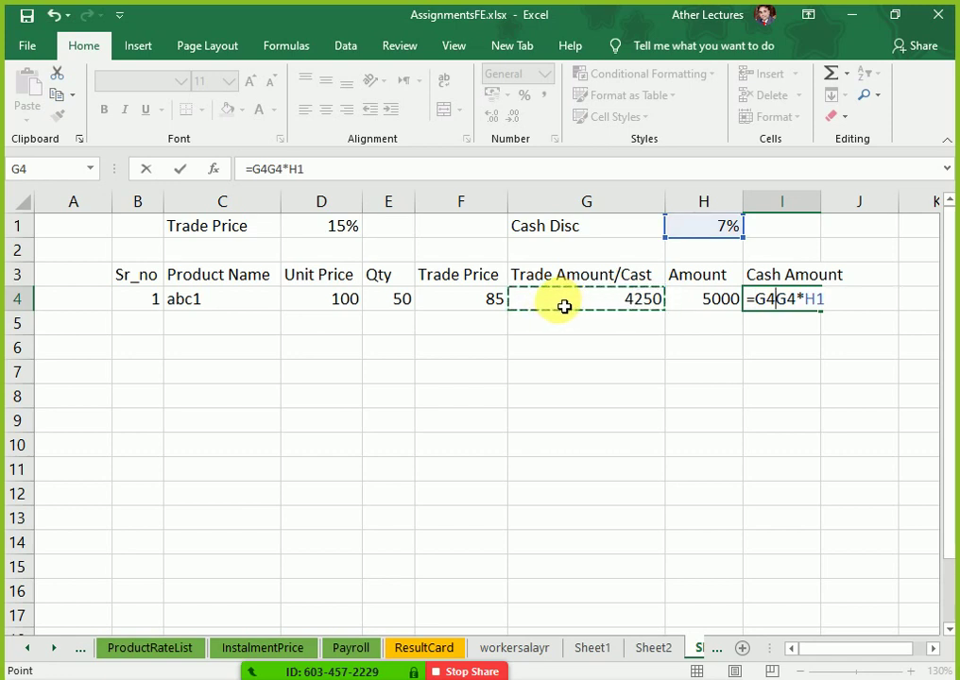
{"action": "type", "text": "-"}
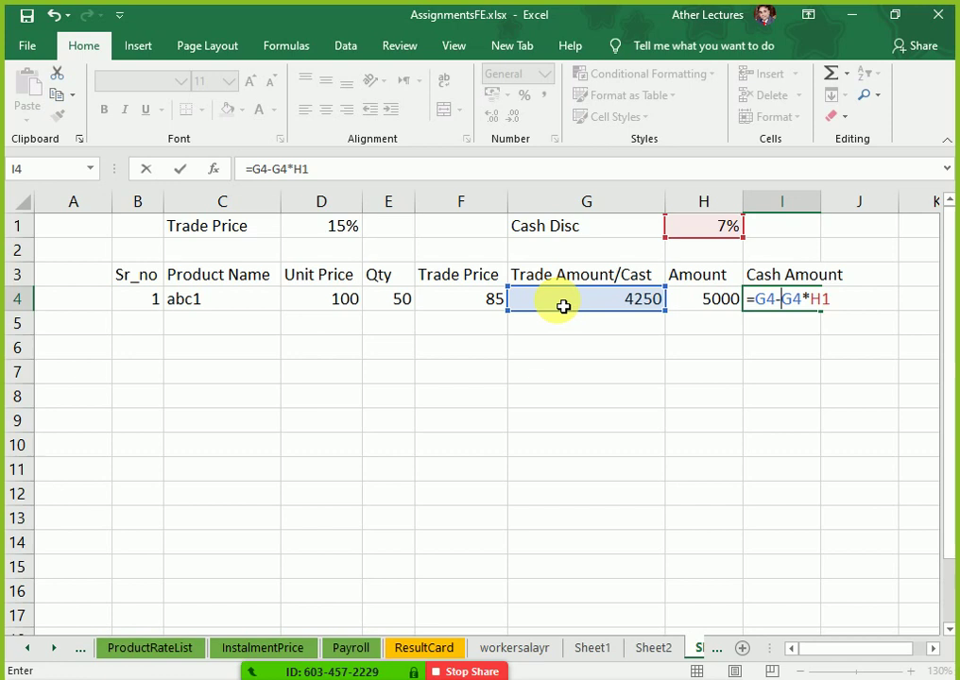
{"action": "type", "text": "("}
{"action": "key", "text": "End"}
{"action": "key", "text": "F2"}
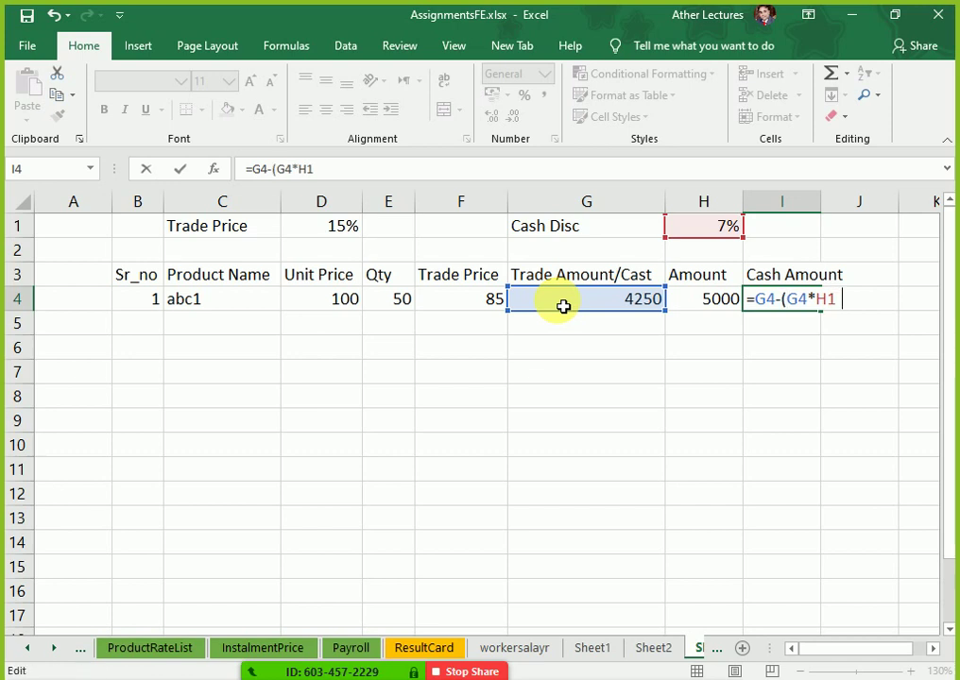
{"action": "type", "text": ")"}
{"action": "key", "text": "Return"}
{"action": "key", "text": "Up"}
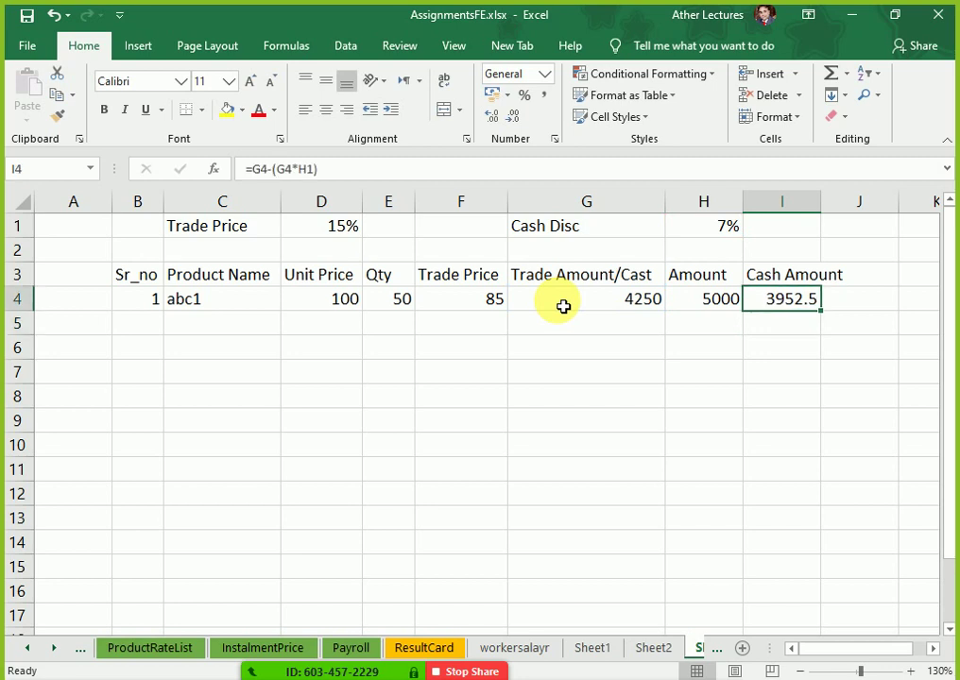
{"action": "key", "text": "F2"}
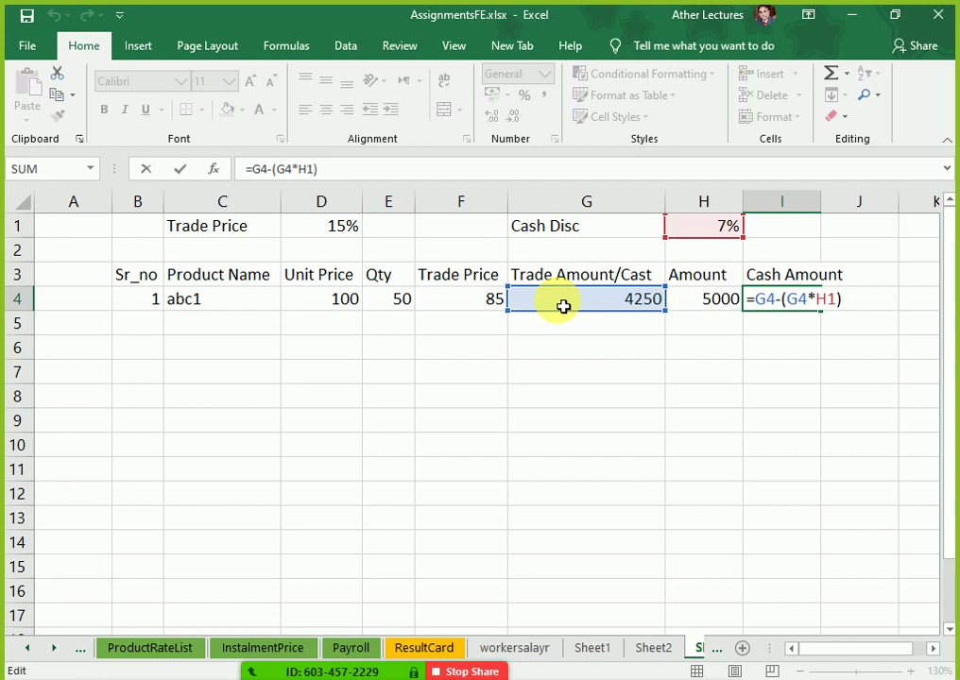
{"action": "key", "text": "Return"}
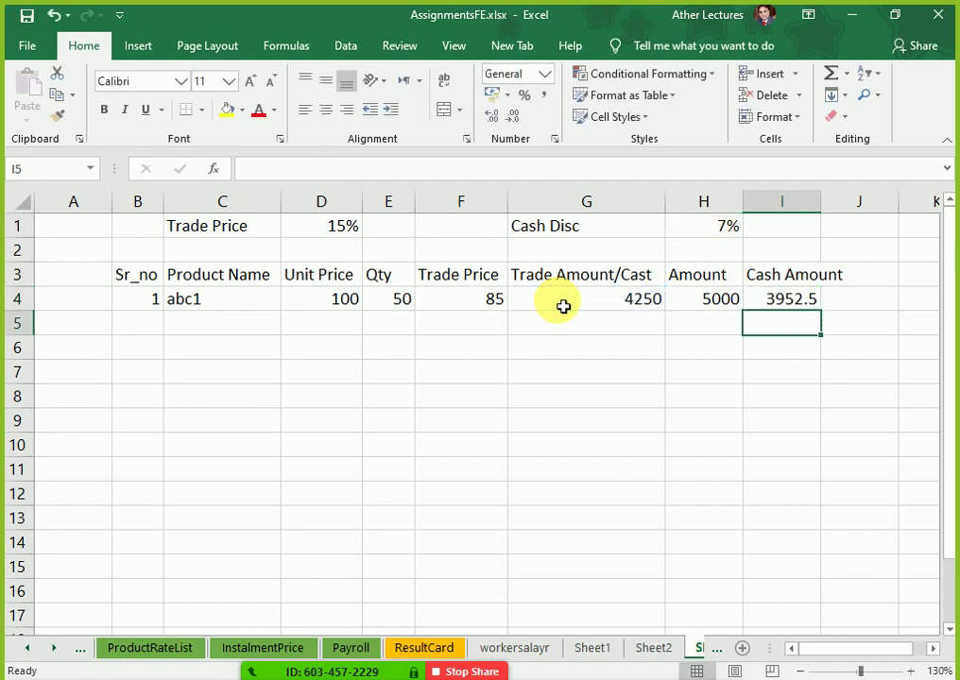
Fill the serial numbers down to 9 in B12 and the product names down to abc9 in C12.
{"action": "key", "text": "Left"}
{"action": "key", "text": "Left"}
{"action": "key", "text": "Left"}
{"action": "key", "text": "Left"}
{"action": "key", "text": "Left"}
{"action": "key", "text": "Left"}
{"action": "key", "text": "Left"}
{"action": "key", "text": "Left"}
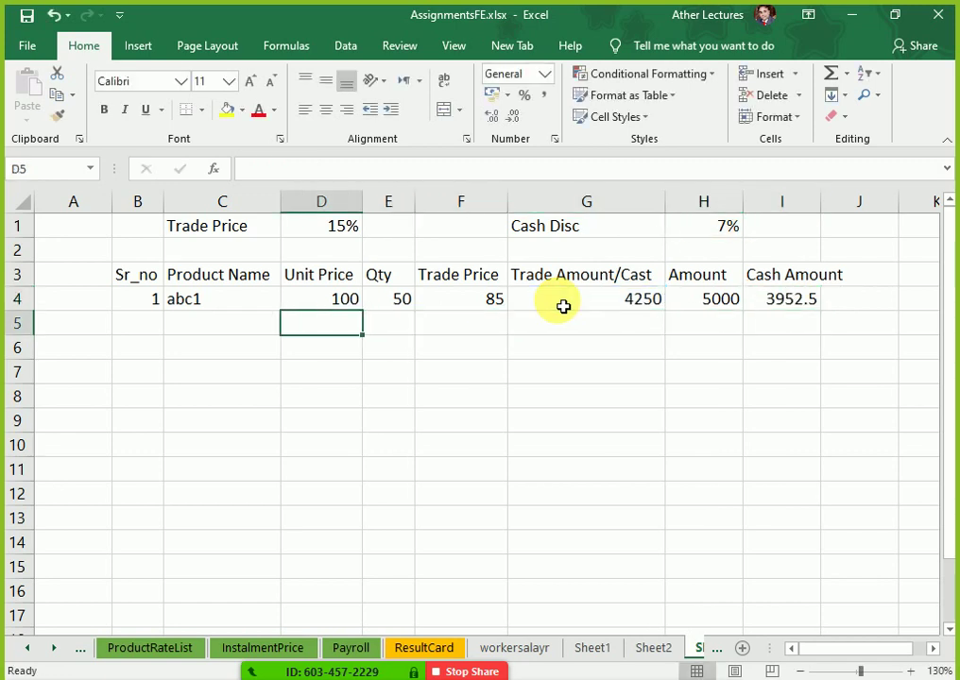
{"action": "key", "text": "Up"}
{"action": "key", "text": "Right"}
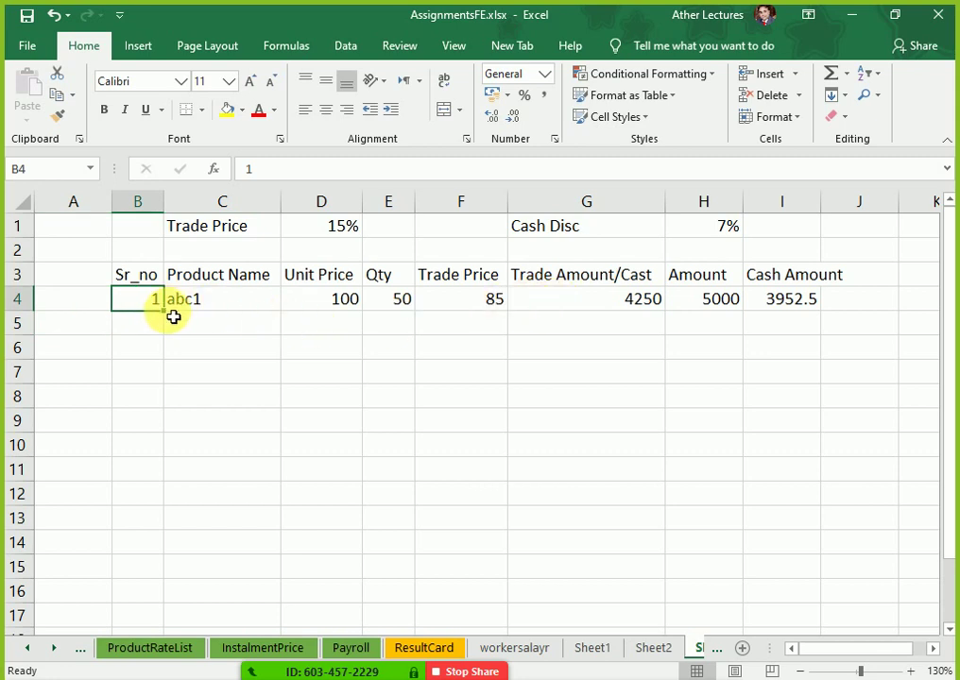
{"action": "left_click_drag", "start_coordinate": [164, 311], "coordinate": [169, 510]}
{"action": "left_click", "coordinate": [248, 312]}
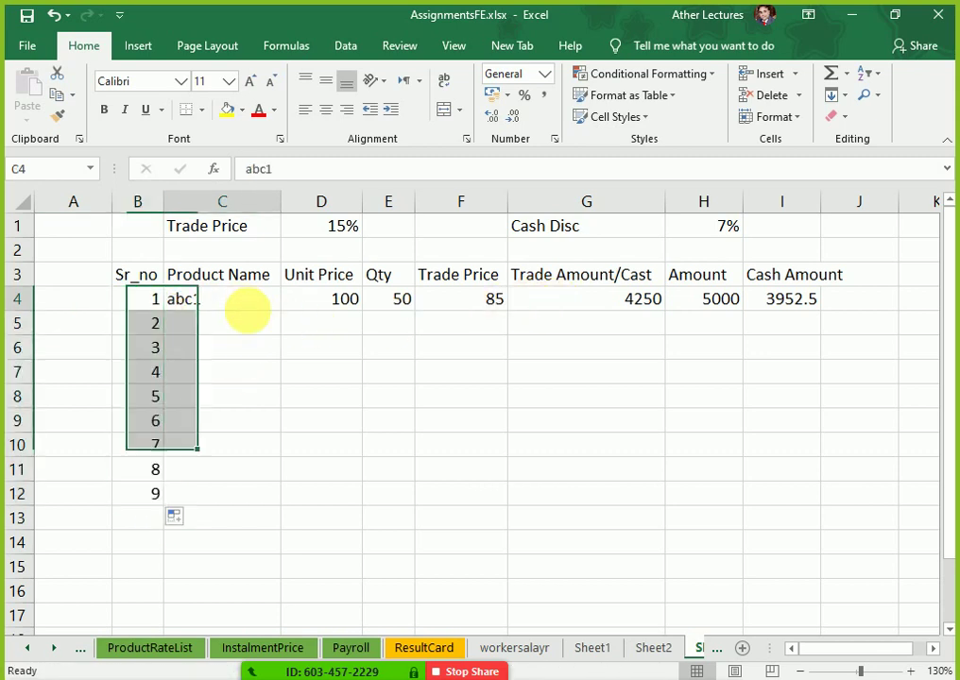
{"action": "double_click", "coordinate": [281, 310]}
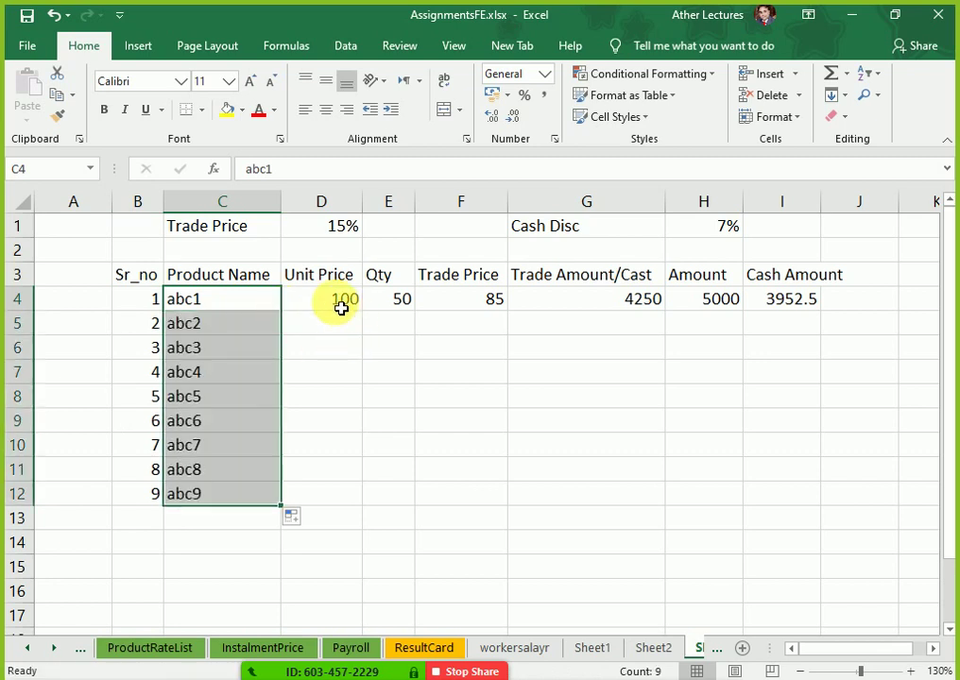
Enter the unit prices 250, 450, 500 and 250 for abc2 to abc5 in D5:D8.
{"action": "left_click", "coordinate": [341, 308]}
{"action": "left_click", "coordinate": [342, 324]}
{"action": "type", "text": "250"}
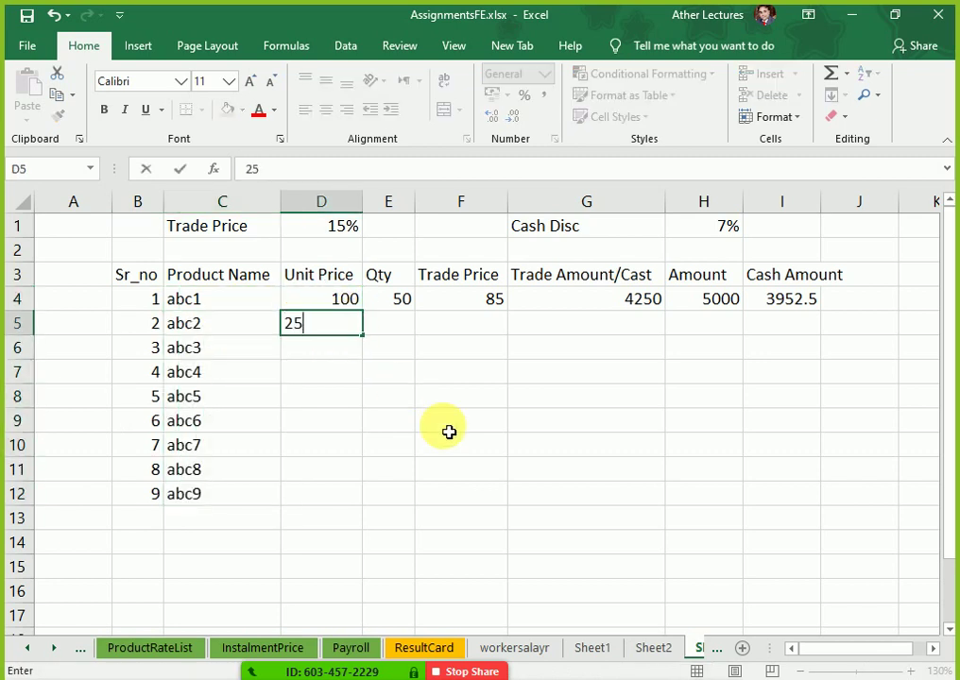
{"action": "key", "text": "Return"}
{"action": "type", "text": "450"}
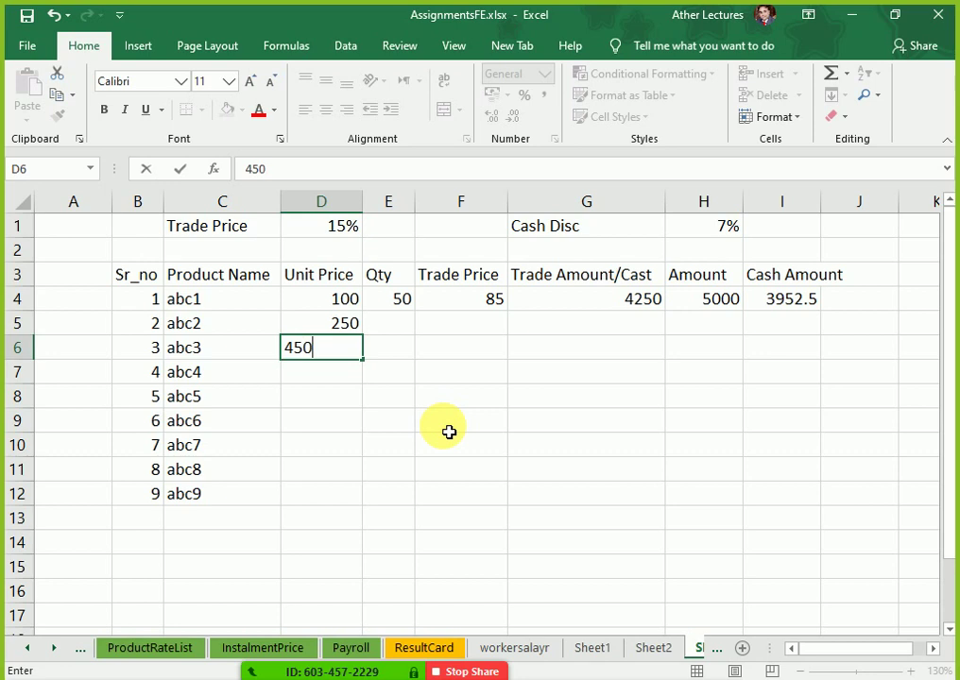
{"action": "key", "text": "Return"}
{"action": "type", "text": "500"}
{"action": "key", "text": "Return"}
{"action": "type", "text": "2"}
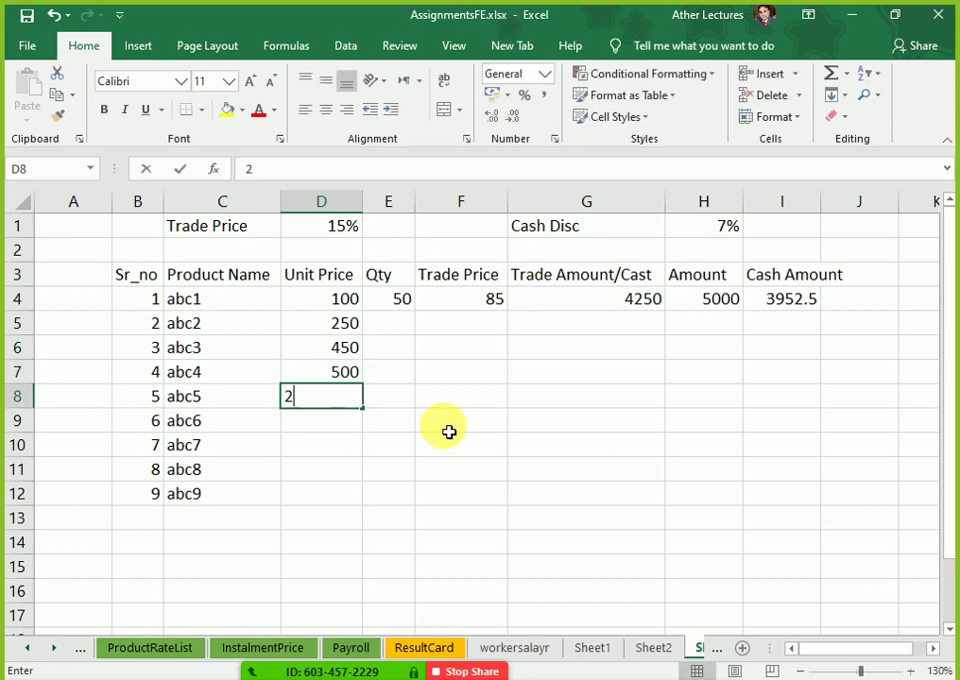
{"action": "type", "text": "50"}
{"action": "key", "text": "Return"}
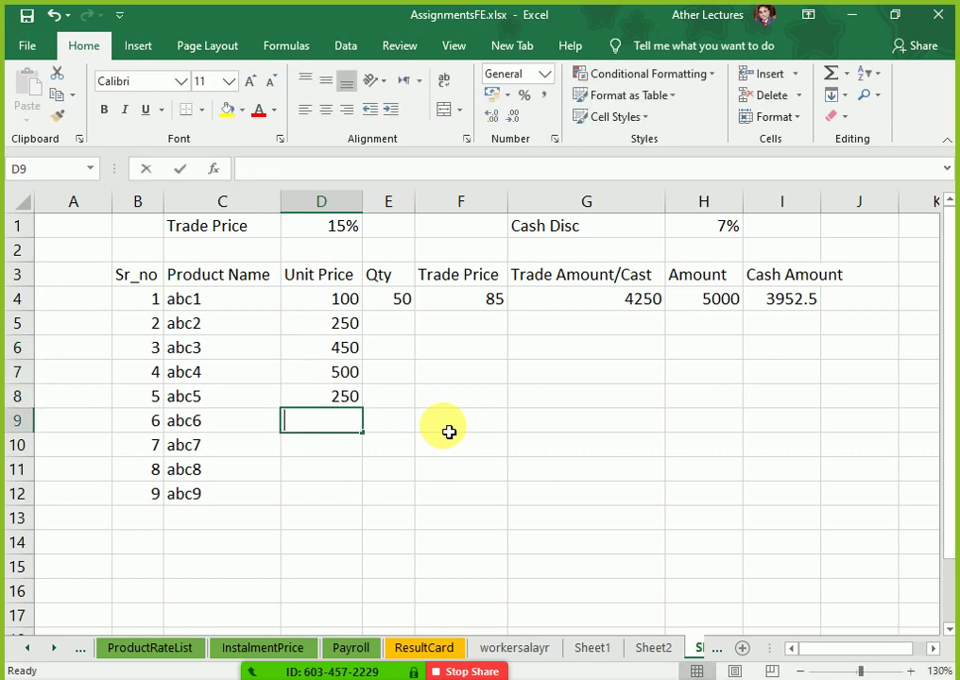
Enter the unit prices 210, 200, 150 and 210 for abc6 to abc9 in D9:D12.
{"action": "type", "text": "210"}
{"action": "key", "text": "Return"}
{"action": "type", "text": "200"}
{"action": "key", "text": "Return"}
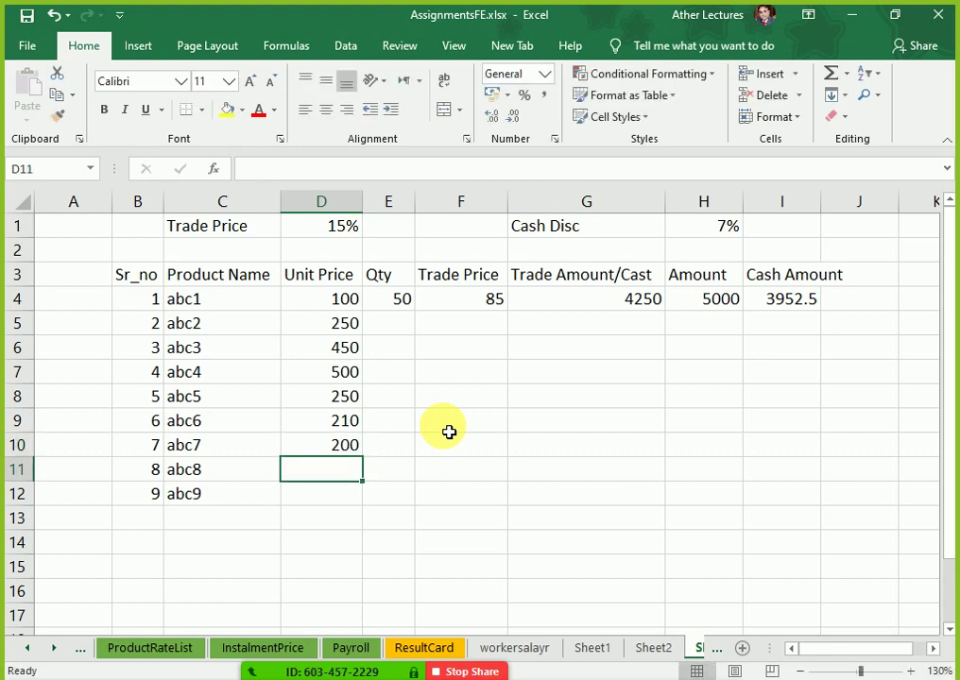
{"action": "type", "text": "150"}
{"action": "key", "text": "Return"}
{"action": "type", "text": "2"}
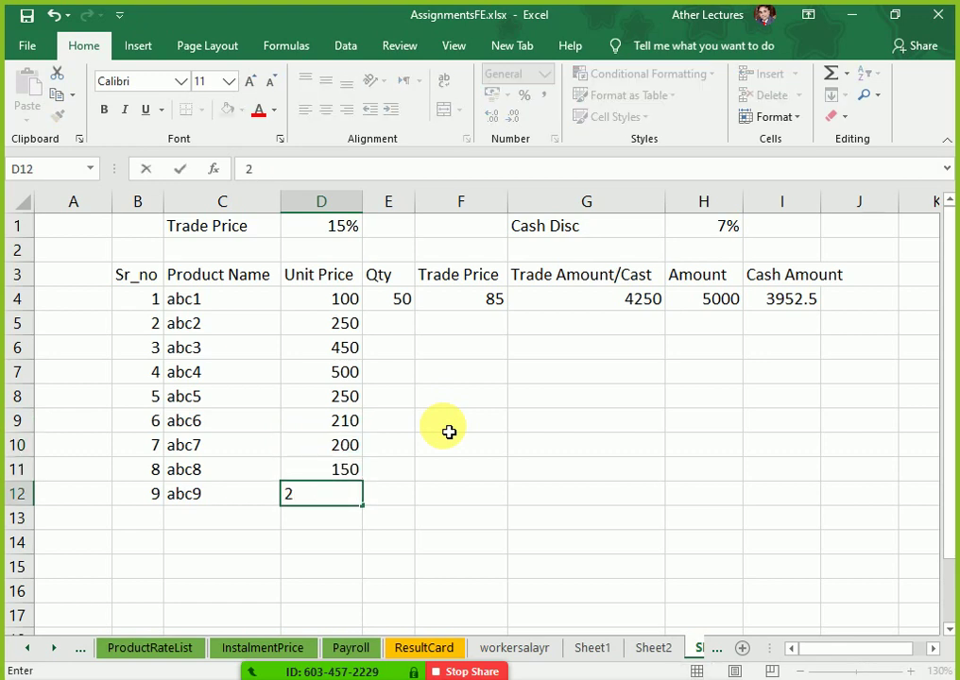
{"action": "type", "text": "10"}
{"action": "key", "text": "Return"}
Enter a quantity of 100 for abc2 in E5.
{"action": "key", "text": "Up"}
{"action": "key", "text": "Right"}
{"action": "key", "text": "Up"}
{"action": "key", "text": "Up"}
{"action": "key", "text": "Up"}
{"action": "key", "text": "Up"}
{"action": "key", "text": "Up"}
{"action": "key", "text": "Up"}
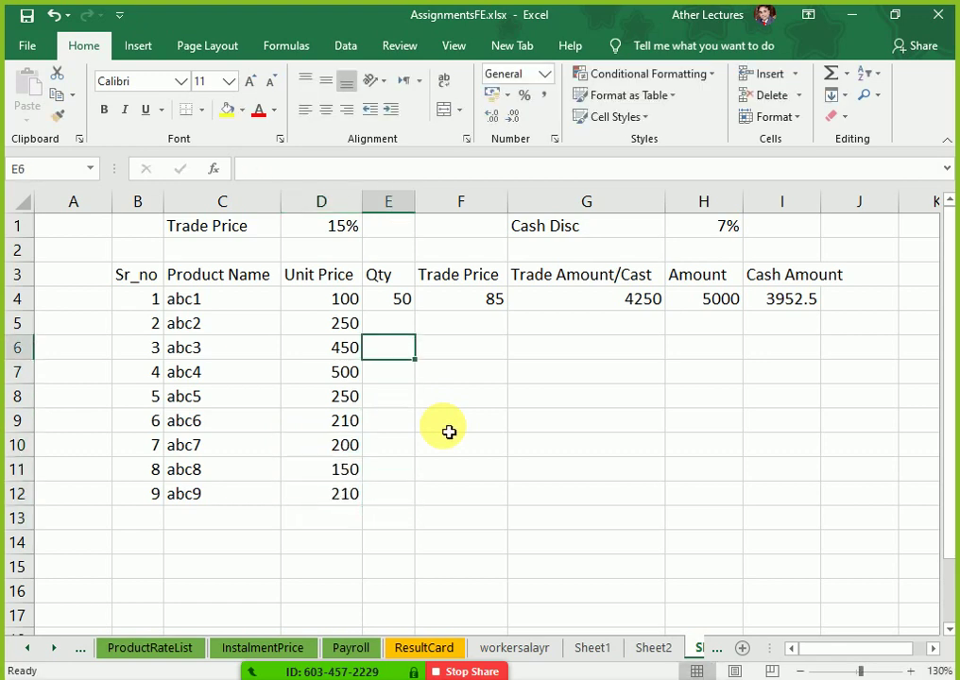
{"action": "key", "text": "Up"}
{"action": "type", "text": "100"}
{"action": "key", "text": "Return"}
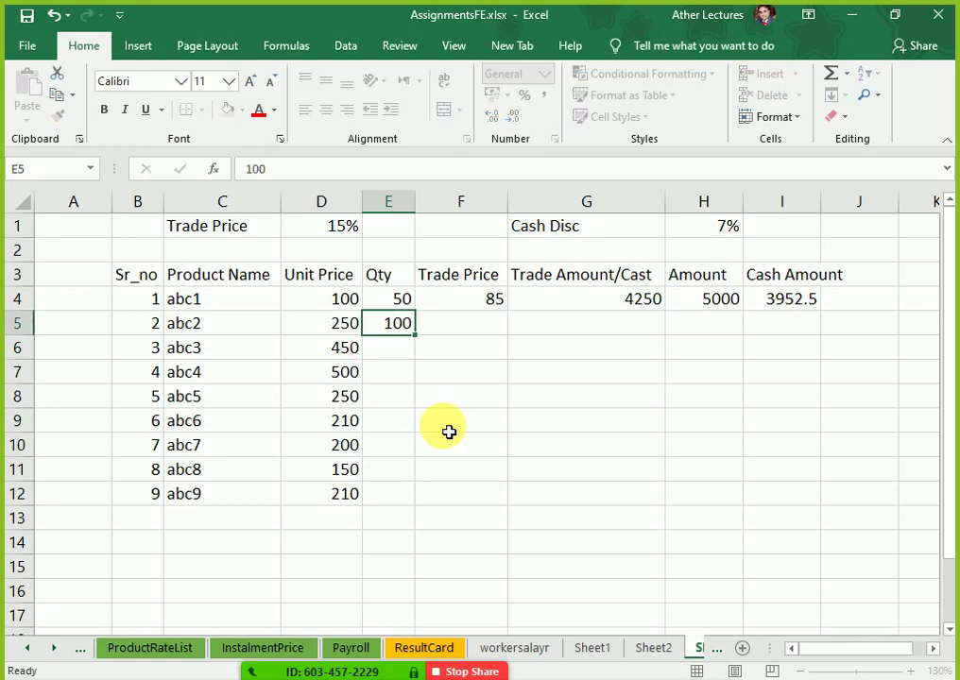
Extend the quantity series from E4:E5 down to E12 in steps of 50.
{"action": "key", "text": "Up"}
{"action": "key", "text": "Up"}
{"action": "key", "text": "shift+Down"}
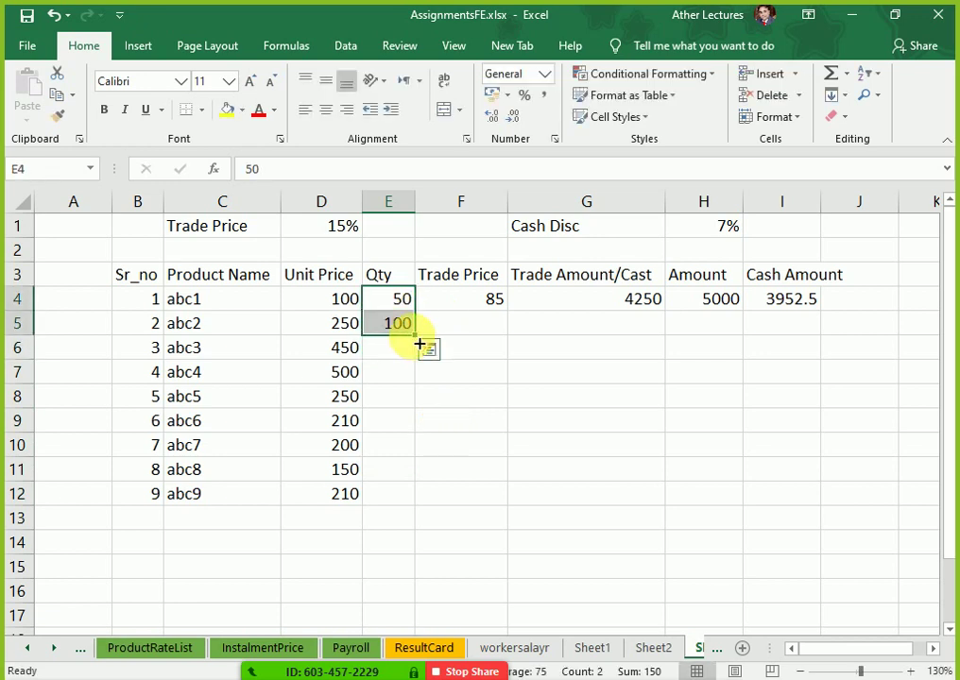
{"action": "left_click_drag", "start_coordinate": [415, 336], "coordinate": [408, 514]}
{"action": "left_click", "coordinate": [478, 423]}
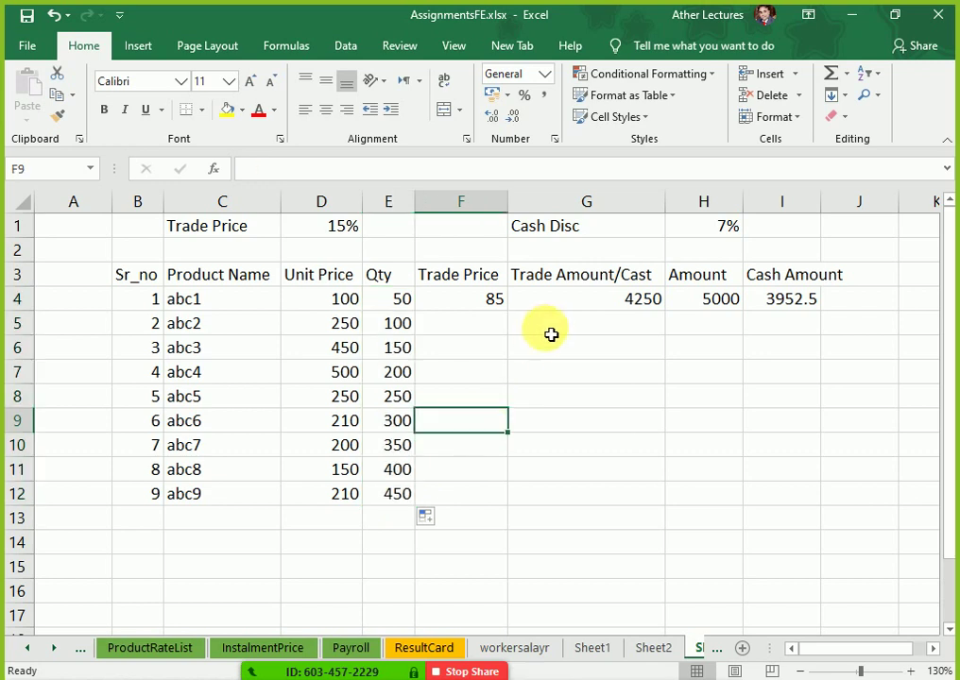
Make the percentage reference absolute in F4, giving =D4-(D4*$D$1), and fill the trade price formula down to F12.
{"action": "left_click", "coordinate": [497, 300]}
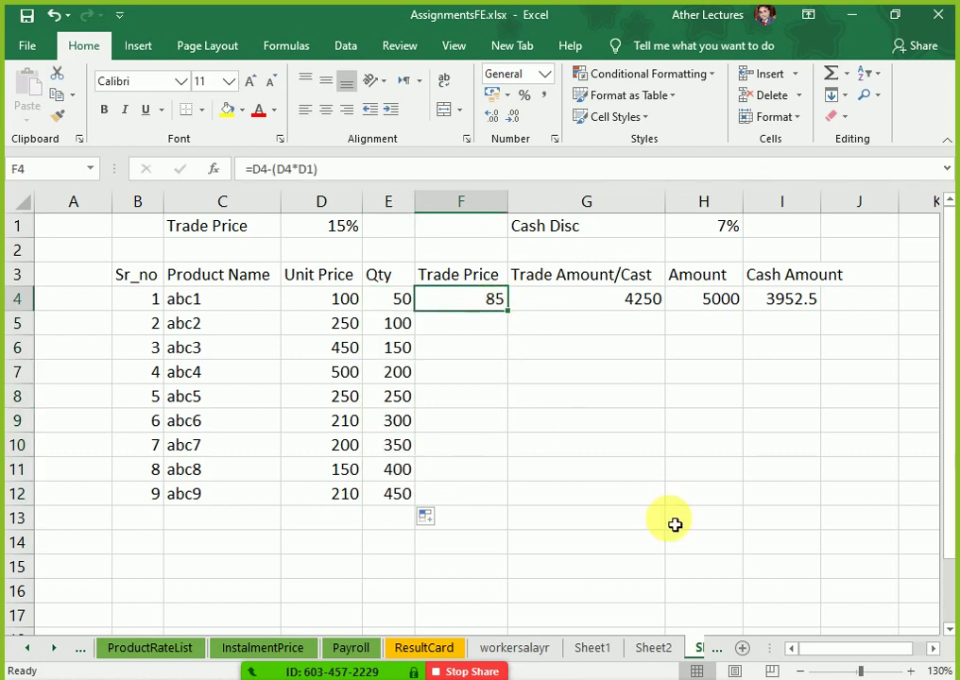
{"action": "key", "text": "F2"}
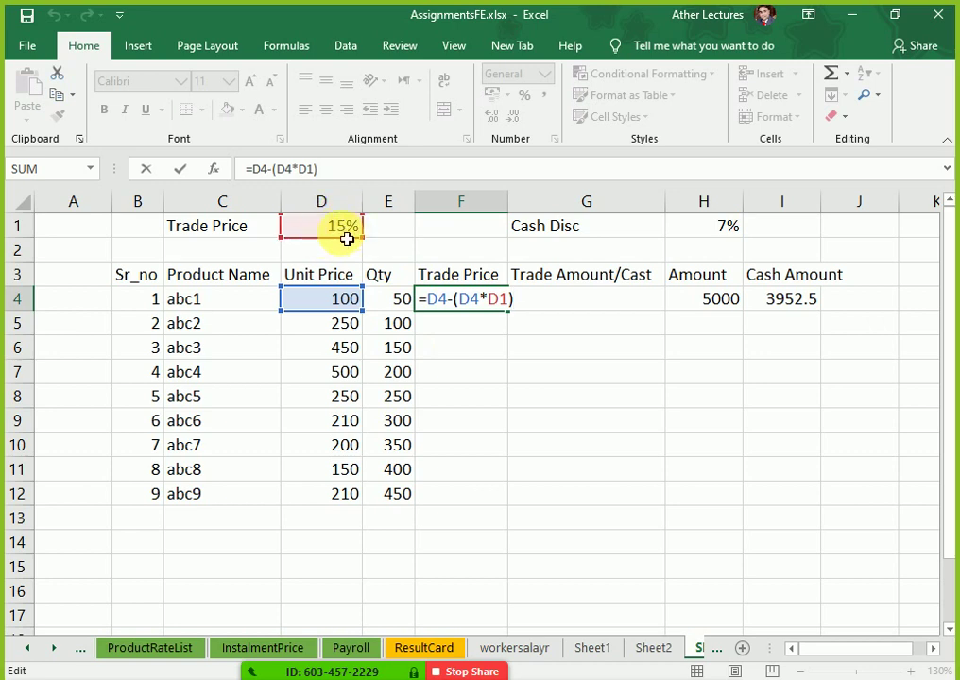
{"action": "left_click", "coordinate": [499, 299]}
{"action": "key", "text": "F4"}
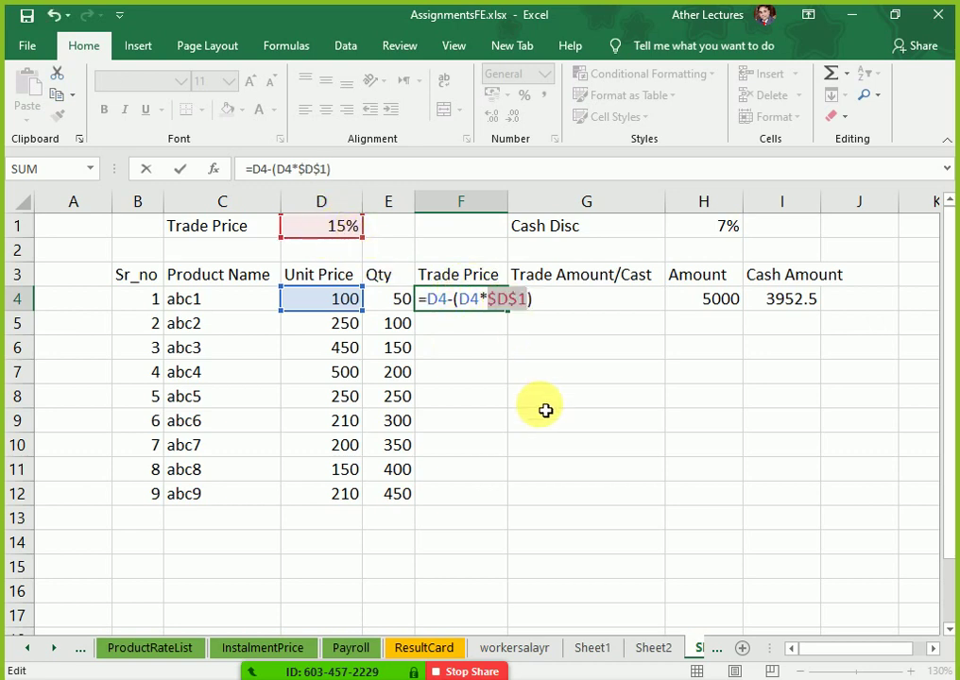
{"action": "key", "text": "Return"}
{"action": "left_click", "coordinate": [498, 305]}
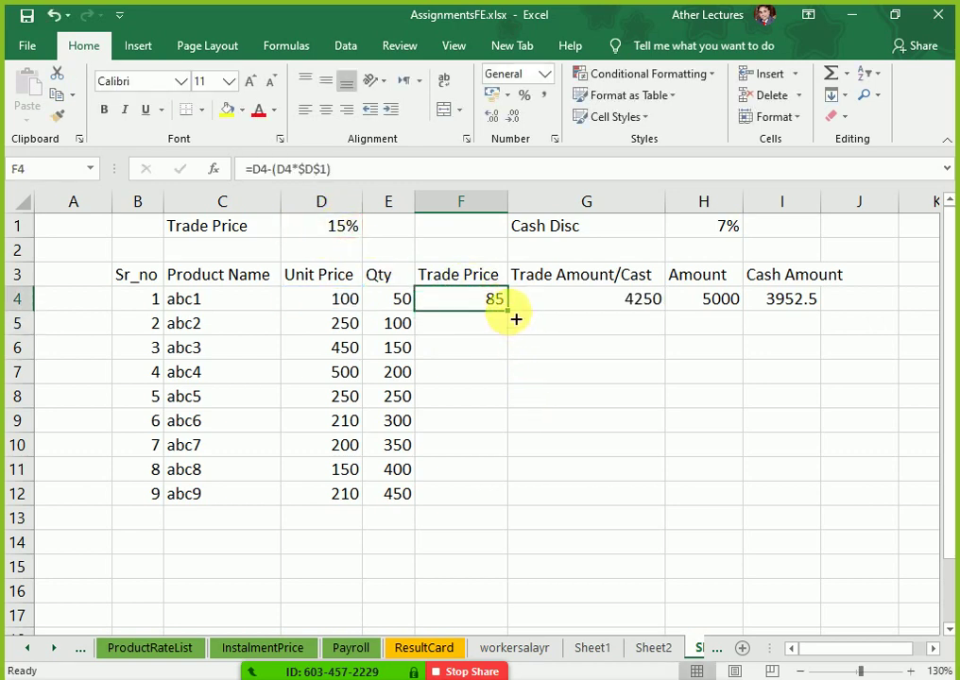
{"action": "left_click_drag", "start_coordinate": [516, 319], "coordinate": [508, 514]}
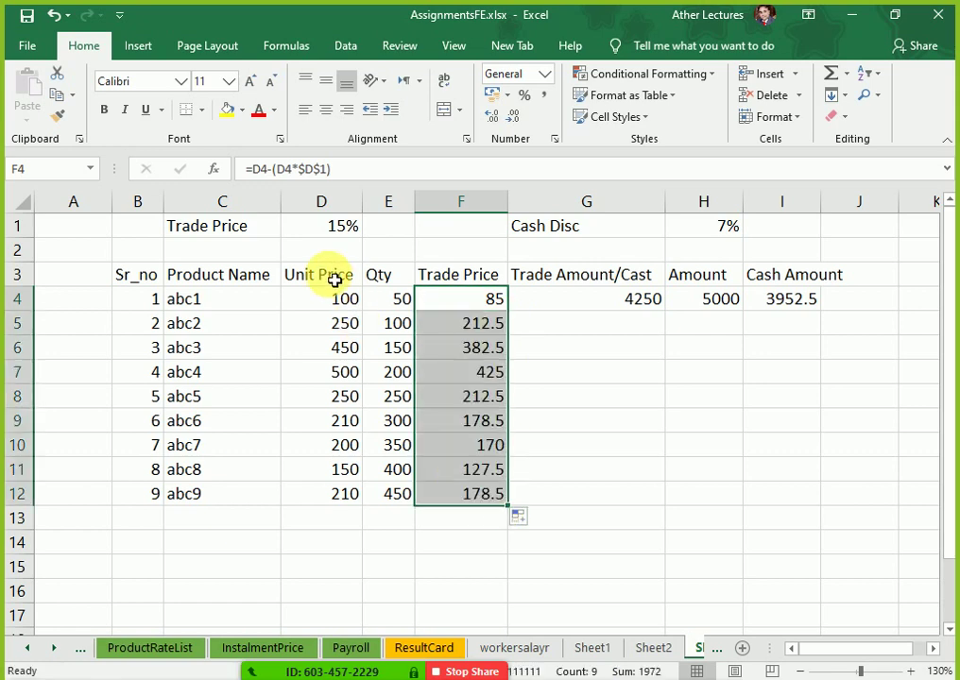
Set the trade price percentage in D1 to 20%.
{"action": "double_click", "coordinate": [333, 225]}
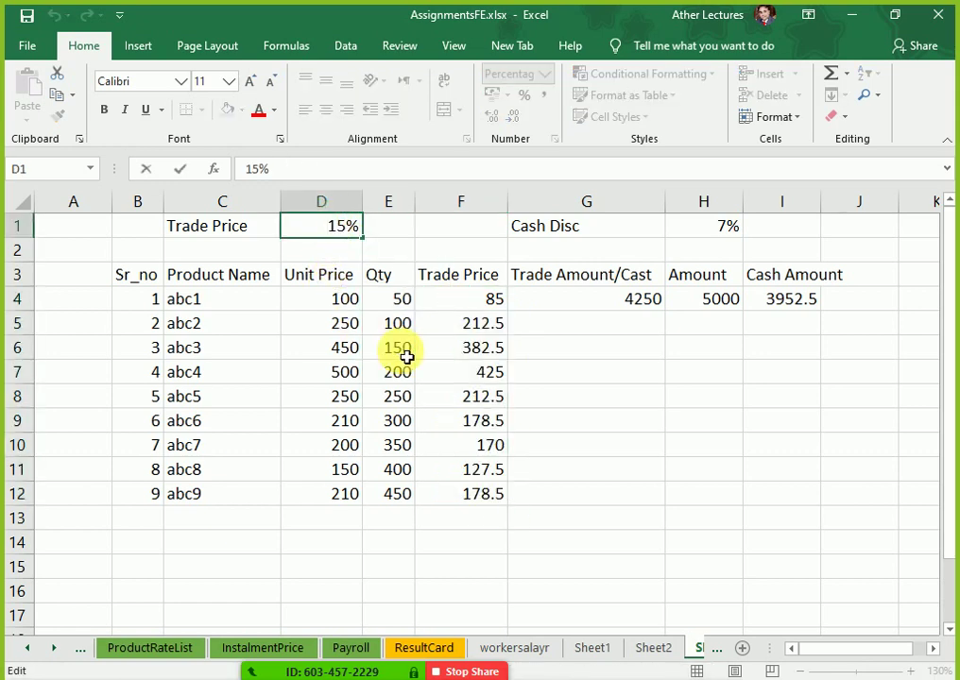
{"action": "key", "text": "Delete"}
{"action": "key", "text": "Delete"}
{"action": "type", "text": "20"}
{"action": "key", "text": "Return"}
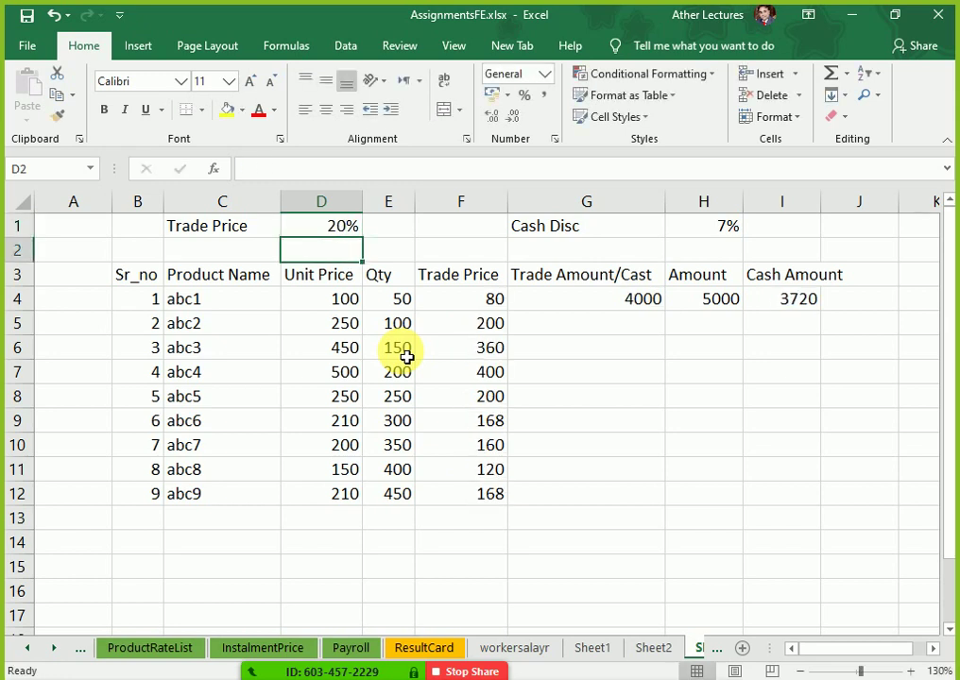
Set the trade price percentage in D1 to 15%.
{"action": "key", "text": "Up"}
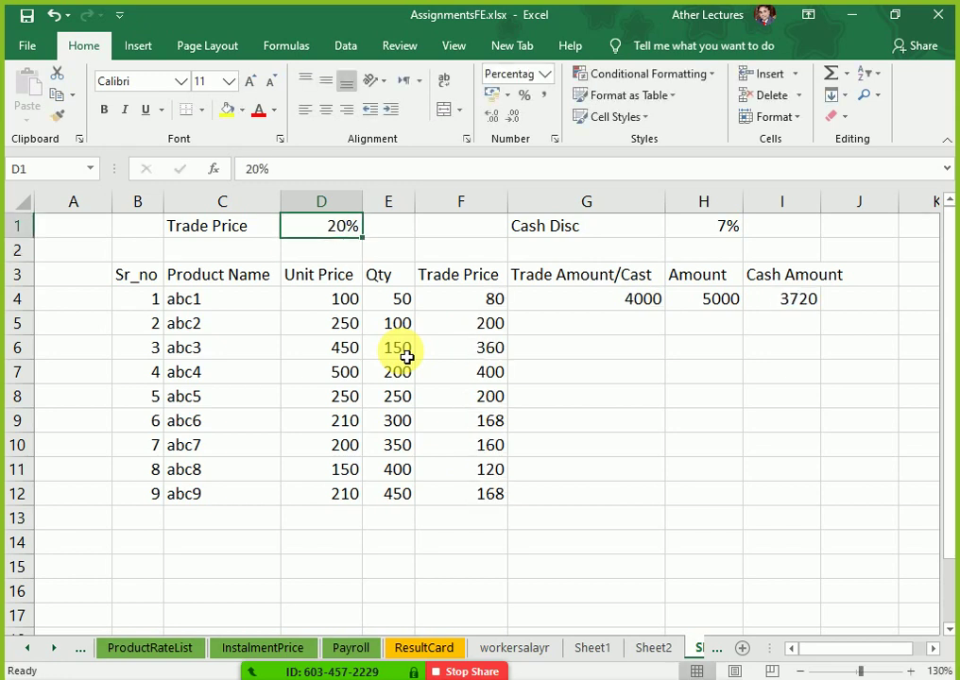
{"action": "key", "text": "F2"}
{"action": "key", "text": "BackSpace"}
{"action": "key", "text": "BackSpace"}
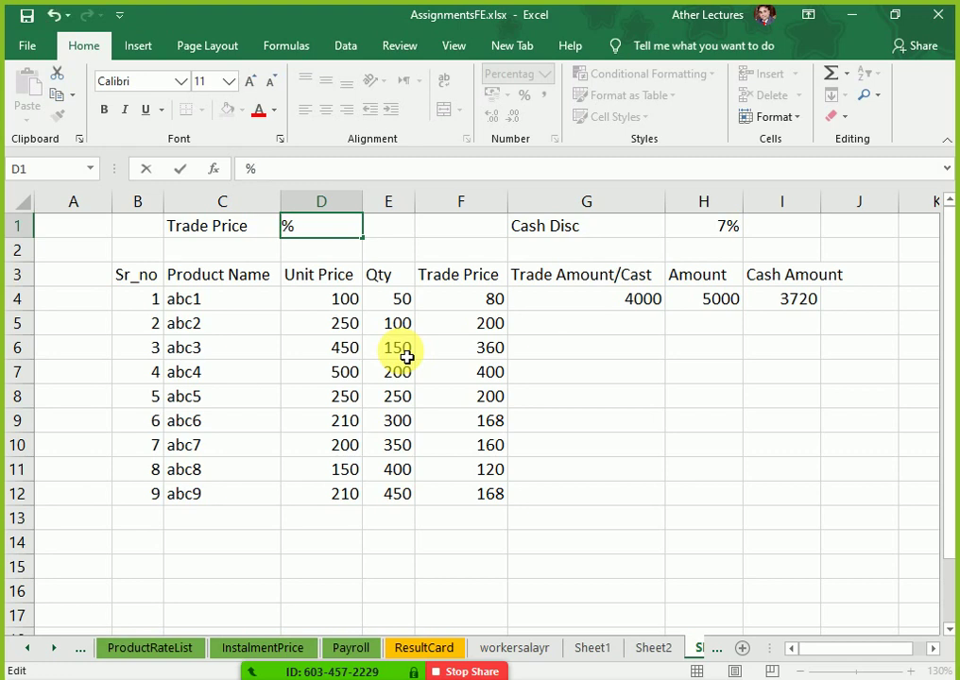
{"action": "type", "text": "15"}
{"action": "key", "text": "Return"}
Fill the trade amount formula =F4*E4 from G4 down to G12.
{"action": "key", "text": "Right"}
{"action": "key", "text": "Right"}
{"action": "key", "text": "Right"}
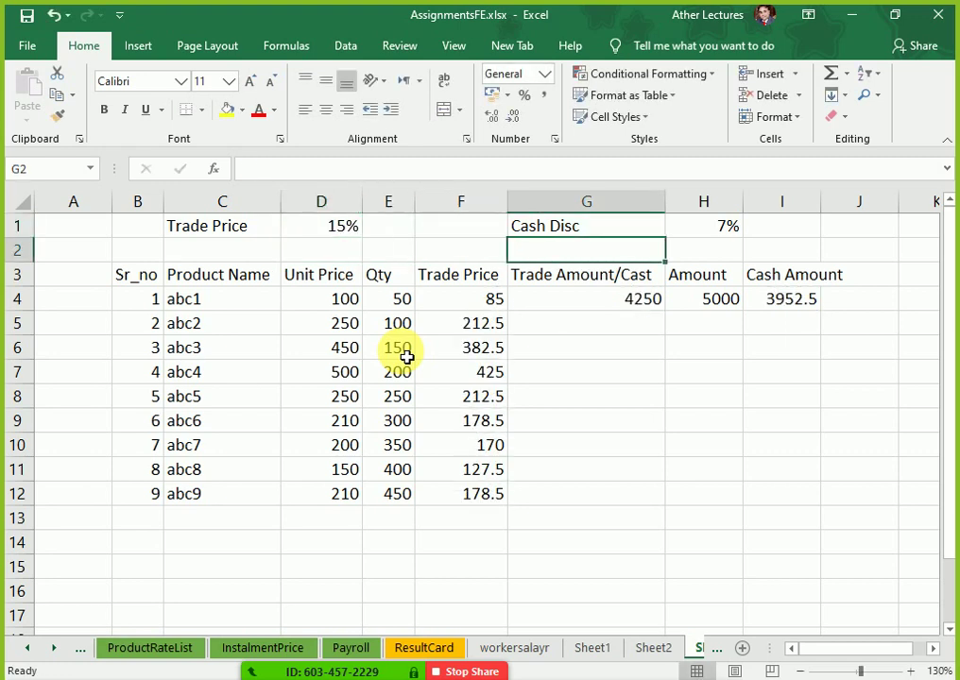
{"action": "key", "text": "Down"}
{"action": "key", "text": "Down"}
{"action": "key", "text": "F2"}
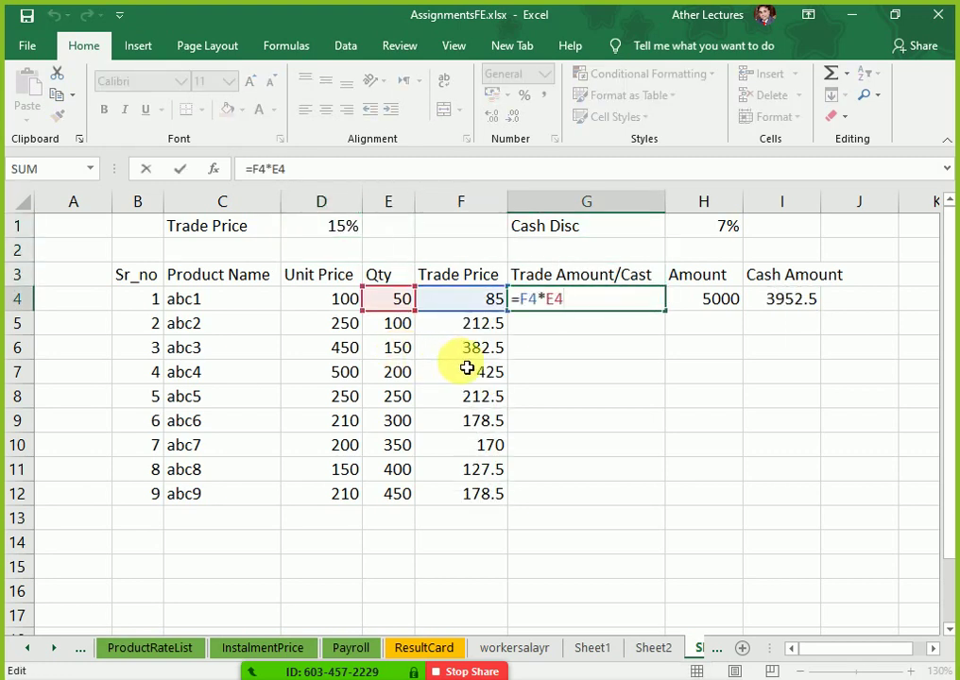
{"action": "key", "text": "Escape"}
{"action": "double_click", "coordinate": [670, 318]}
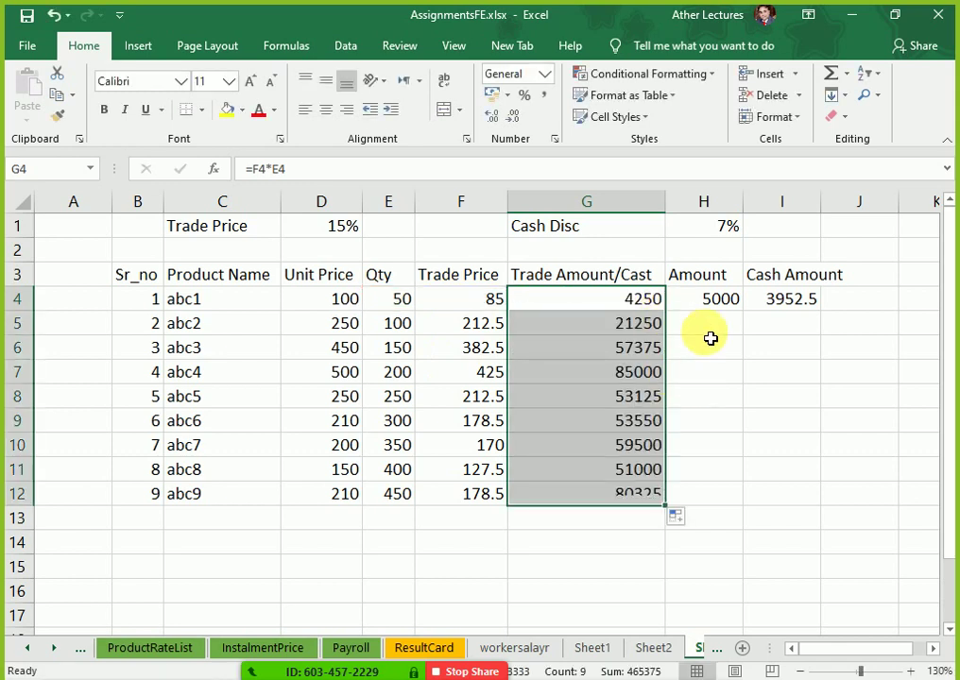
Fill the amount formula =D4*E4 from H4 down to H12.
{"action": "double_click", "coordinate": [720, 302]}
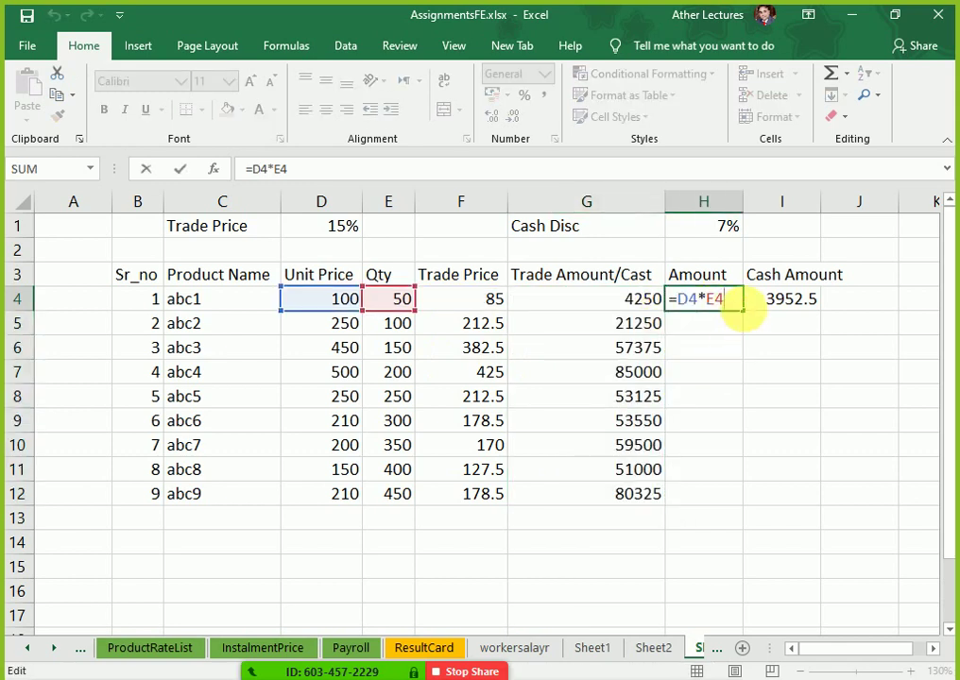
{"action": "key", "text": "ctrl+Return"}
{"action": "double_click", "coordinate": [749, 318]}
Try to fill the cash amount formula =G4-(G4*H1) from I4 down to I12.
{"action": "left_click", "coordinate": [783, 302]}
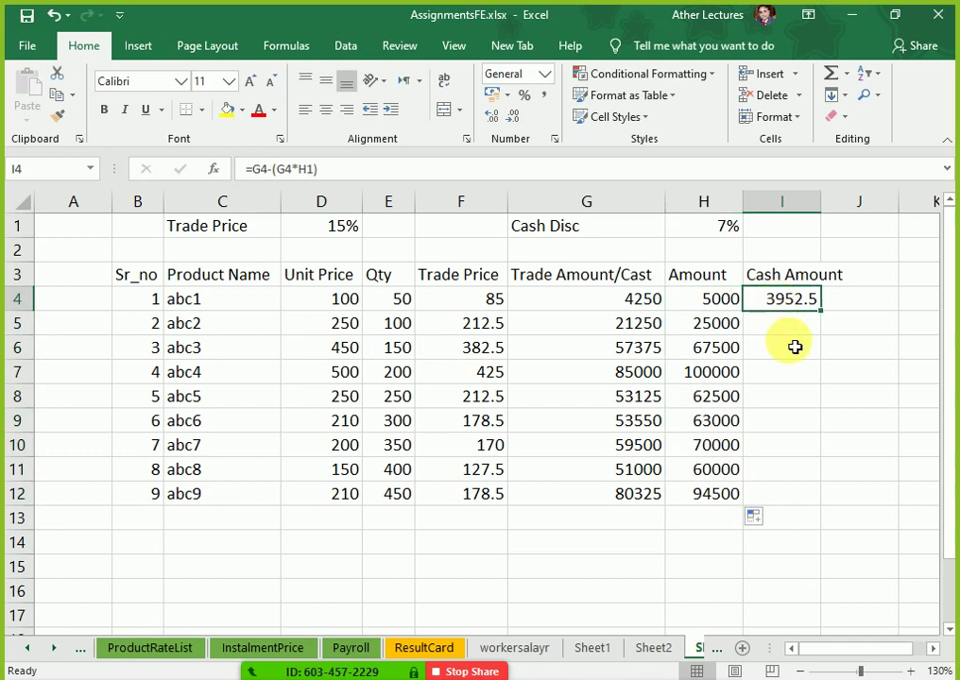
{"action": "key", "text": "F2"}
{"action": "key", "text": "ctrl+Return"}
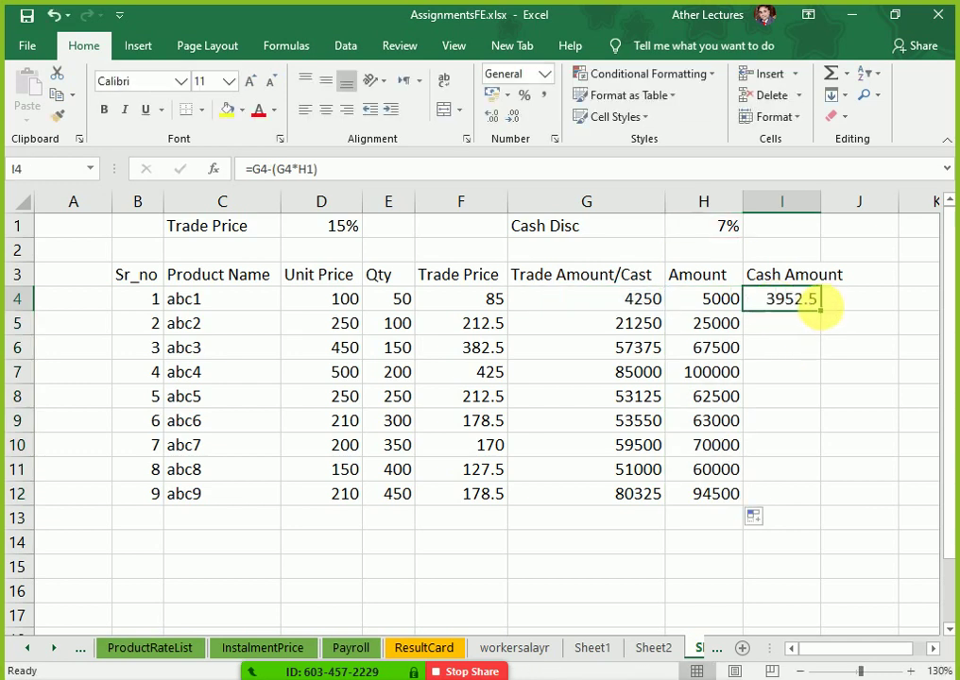
{"action": "double_click", "coordinate": [828, 319]}
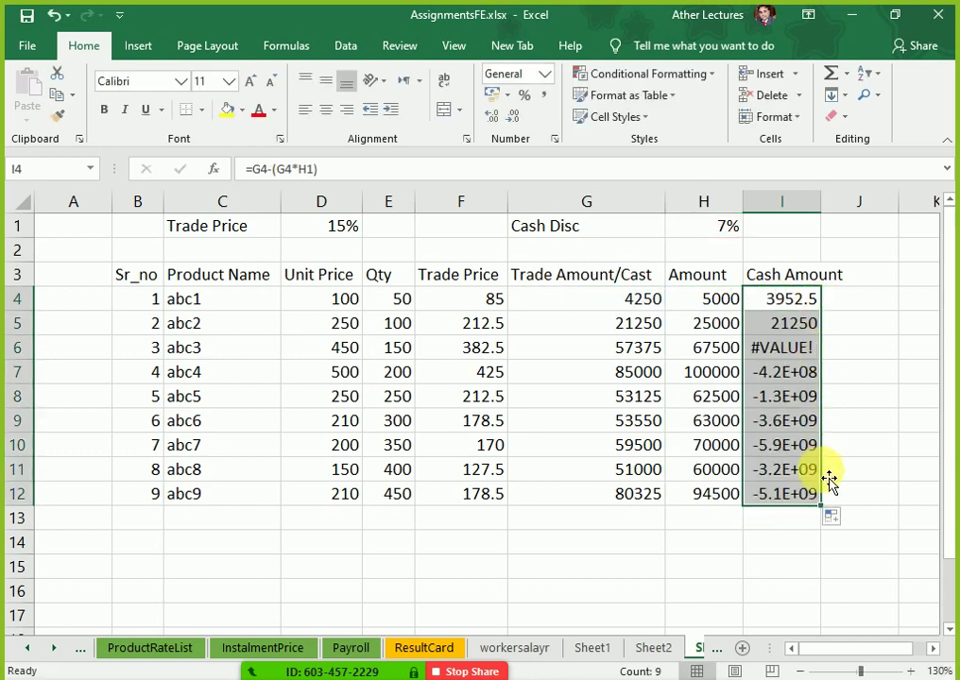
Make the cash discount reference absolute in I4, giving =G4-(G4*$H$1), and fill the formula down to I12.
{"action": "double_click", "coordinate": [789, 305]}
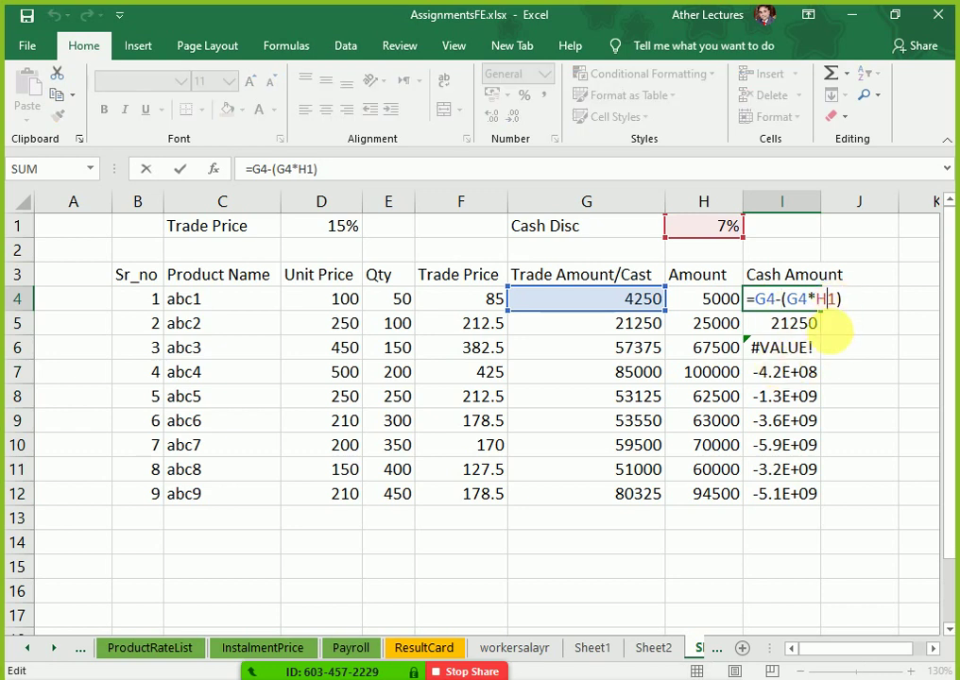
{"action": "key", "text": "F4"}
{"action": "key", "text": "Return"}
{"action": "left_click", "coordinate": [793, 297]}
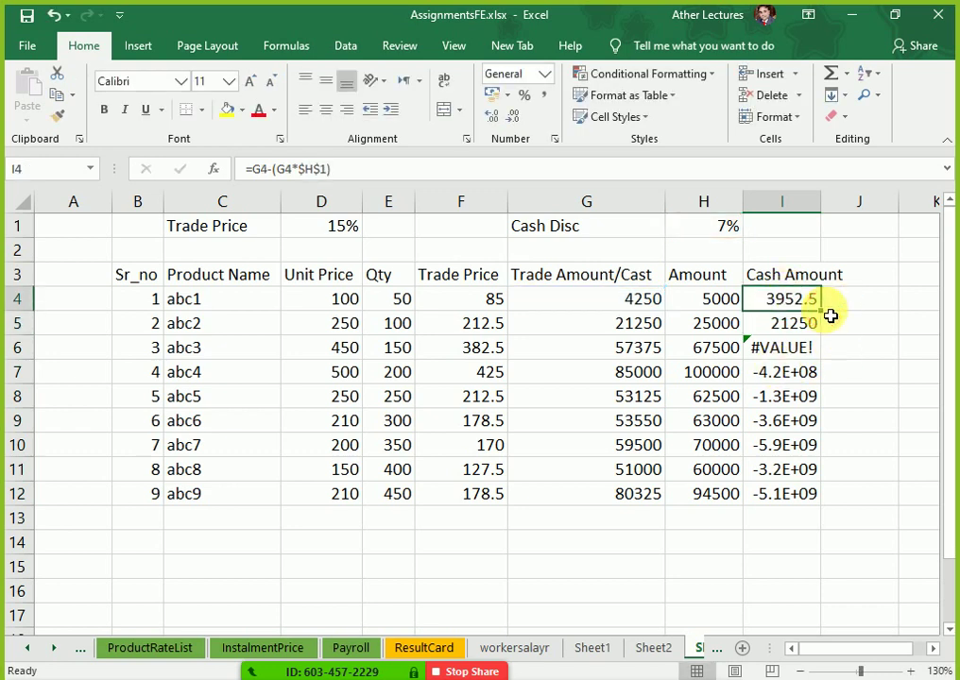
{"action": "double_click", "coordinate": [826, 320]}
{"action": "left_click", "coordinate": [857, 425]}
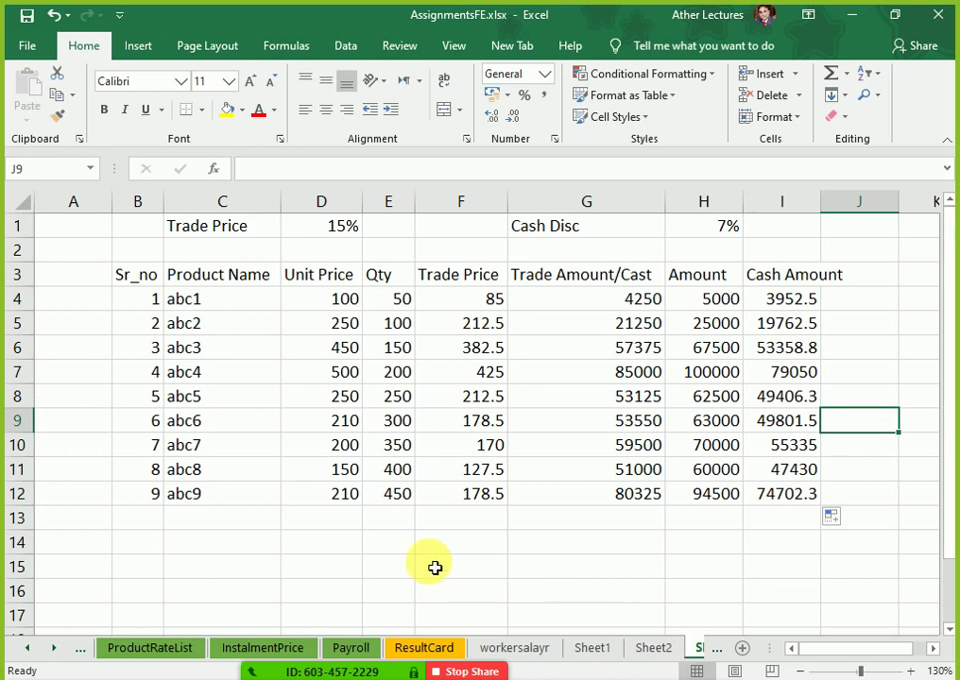
Merge and center B13:D13 below the product list and enter the label Total.
{"action": "left_click", "coordinate": [282, 525]}
{"action": "left_click_drag", "start_coordinate": [279, 524], "coordinate": [157, 522]}
{"action": "left_click", "coordinate": [445, 109]}
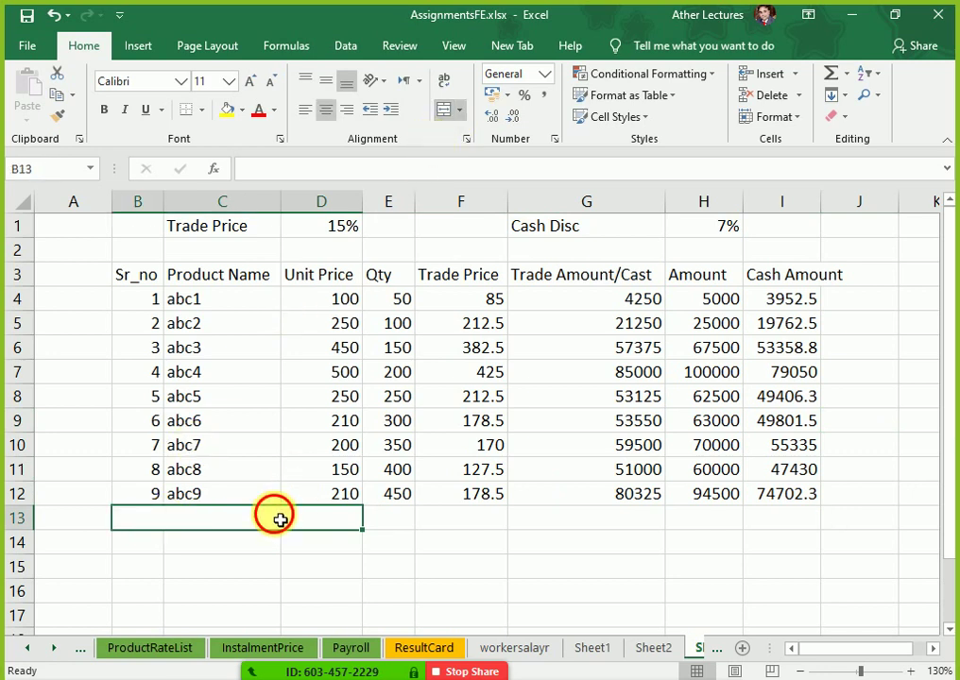
{"action": "type", "text": "Total"}
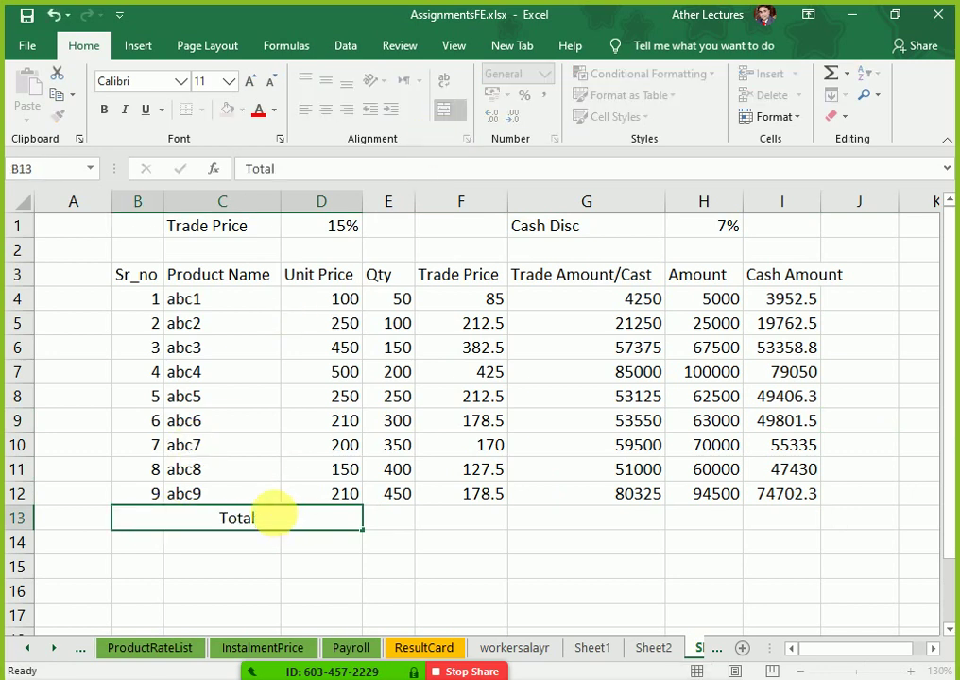
{"action": "key", "text": "Return"}
Sum the quantities in E13 with =SUM(E4:E12).
{"action": "key", "text": "Up"}
{"action": "key", "text": "Right"}
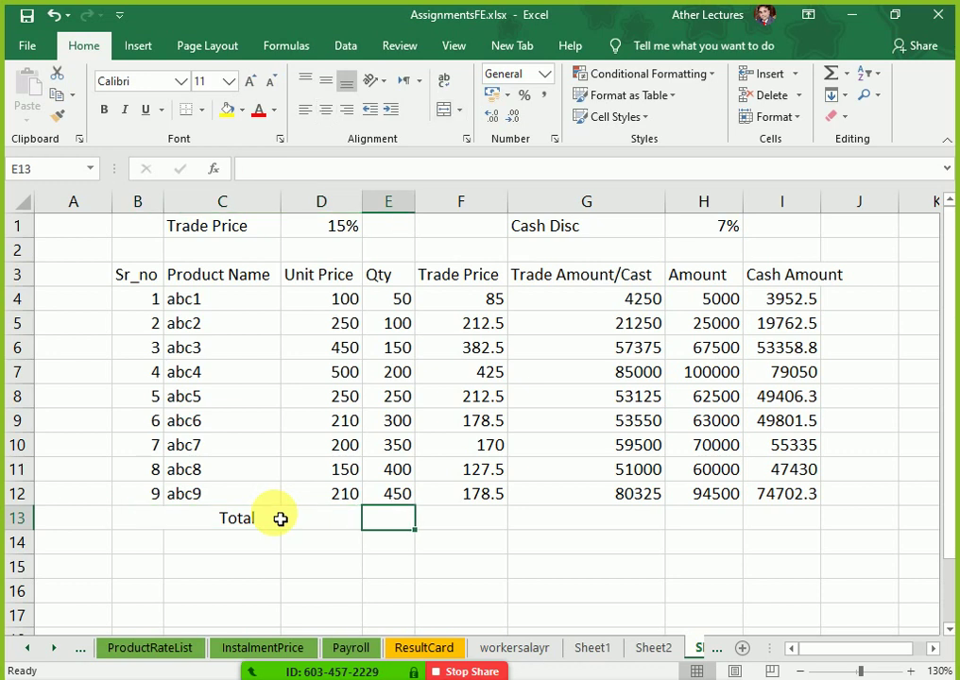
{"action": "key", "text": "alt+equal"}
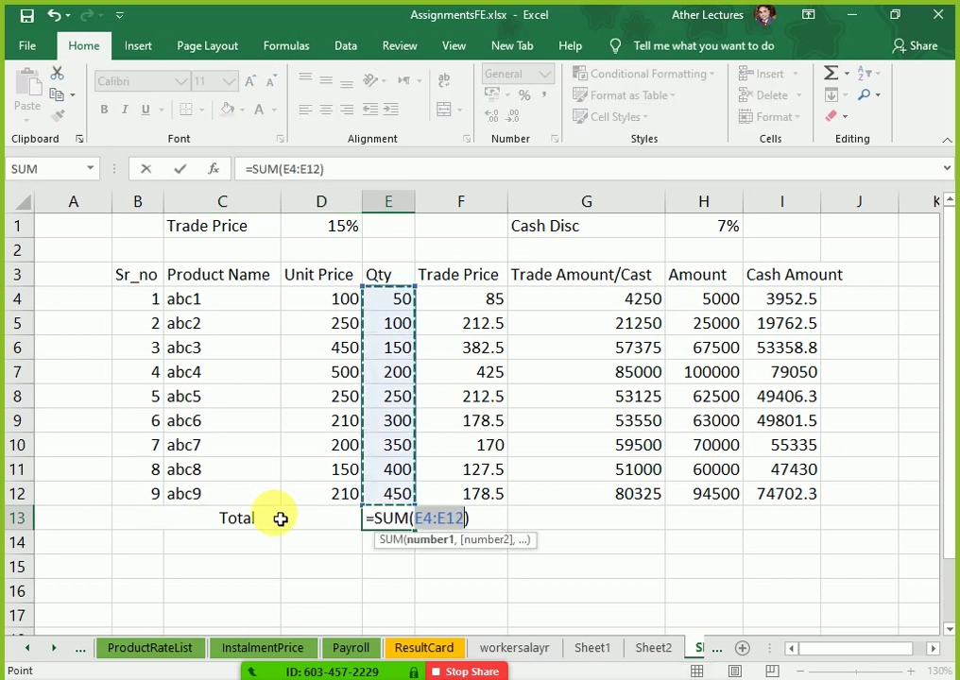
{"action": "key", "text": "Return"}
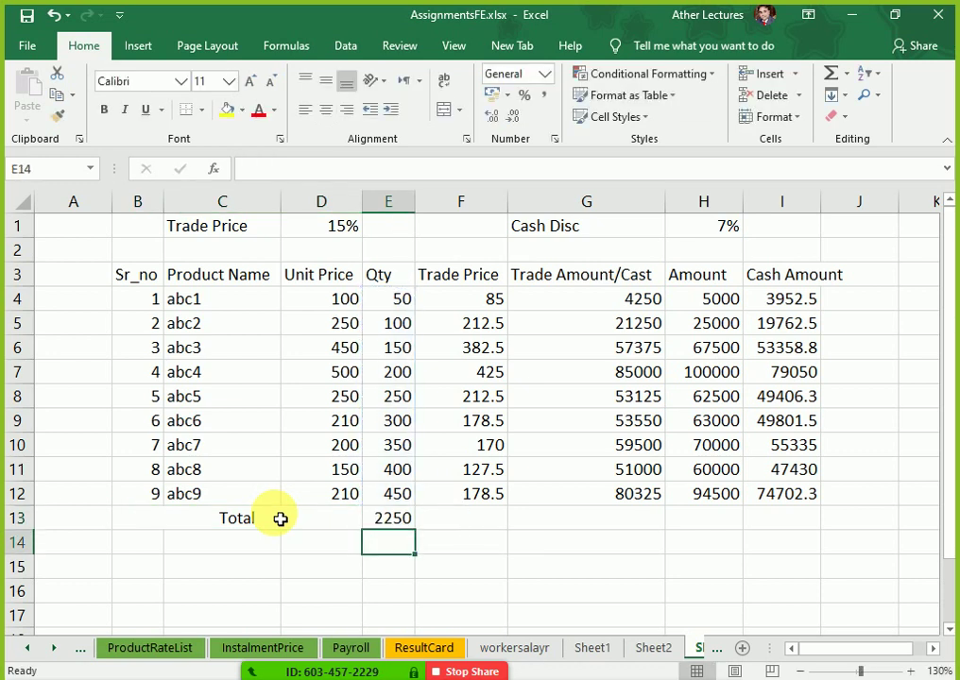
Sum the cash amounts in I13 with =SUM(I4:I12).
{"action": "key", "text": "Up"}
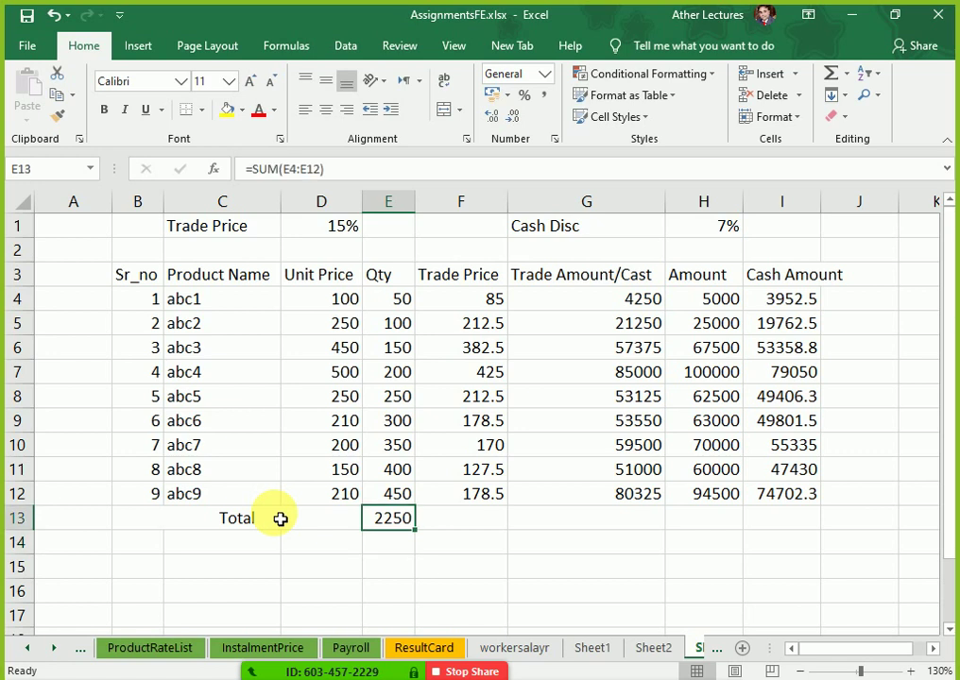
{"action": "key", "text": "Right"}
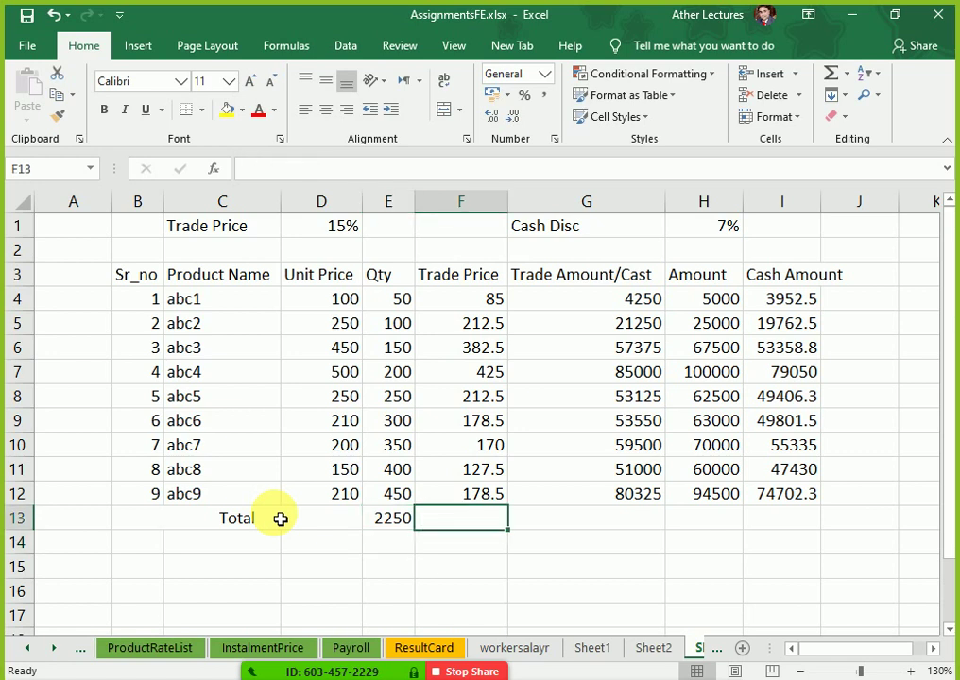
{"action": "key", "text": "Right"}
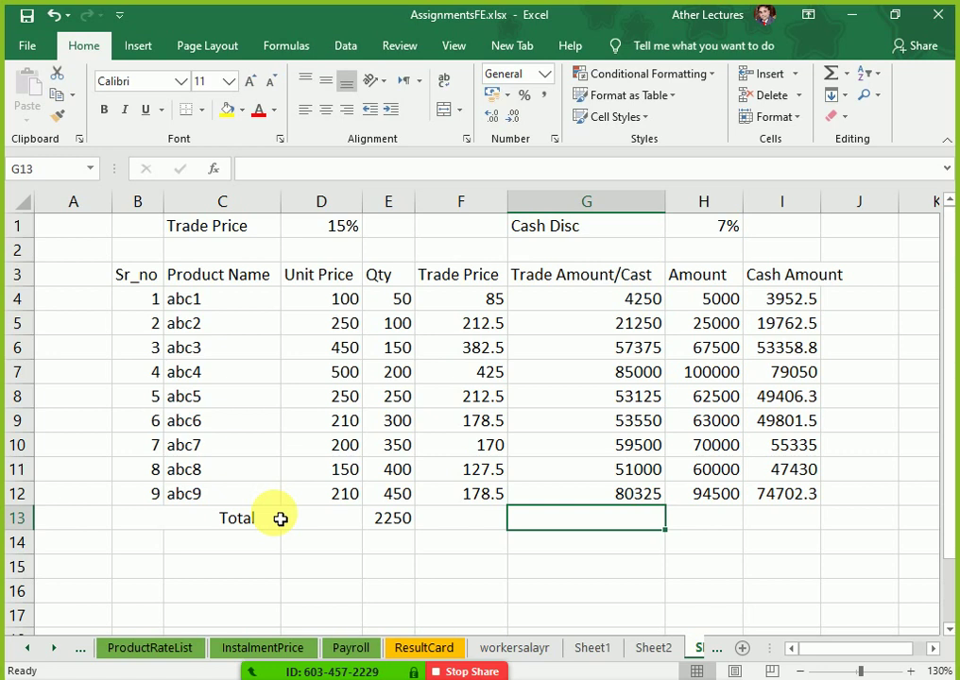
{"action": "key", "text": "Right"}
{"action": "key", "text": "Right"}
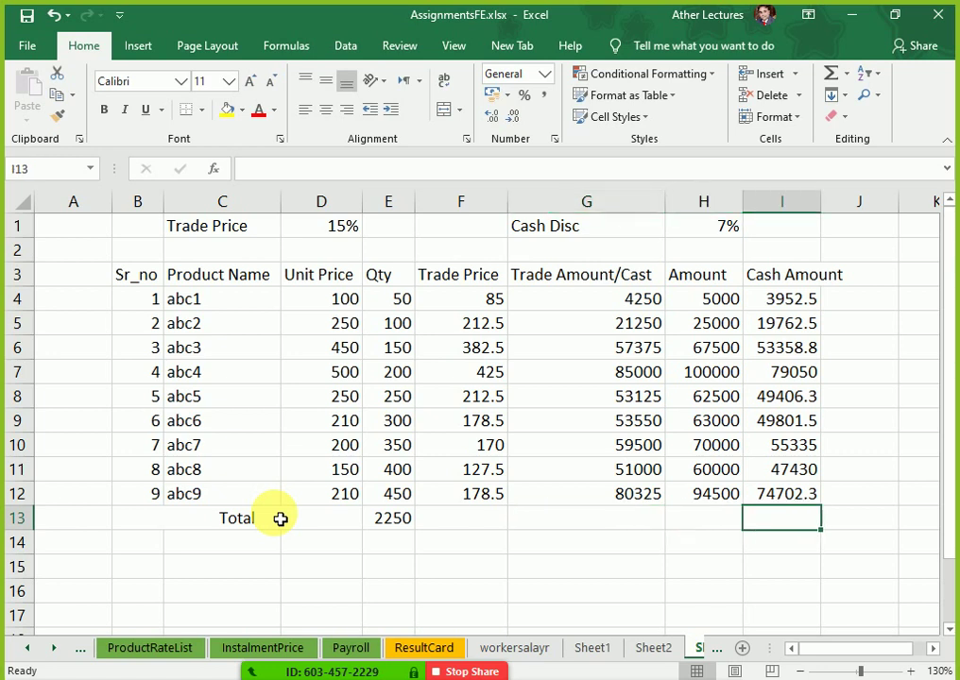
{"action": "key", "text": "alt+equal"}
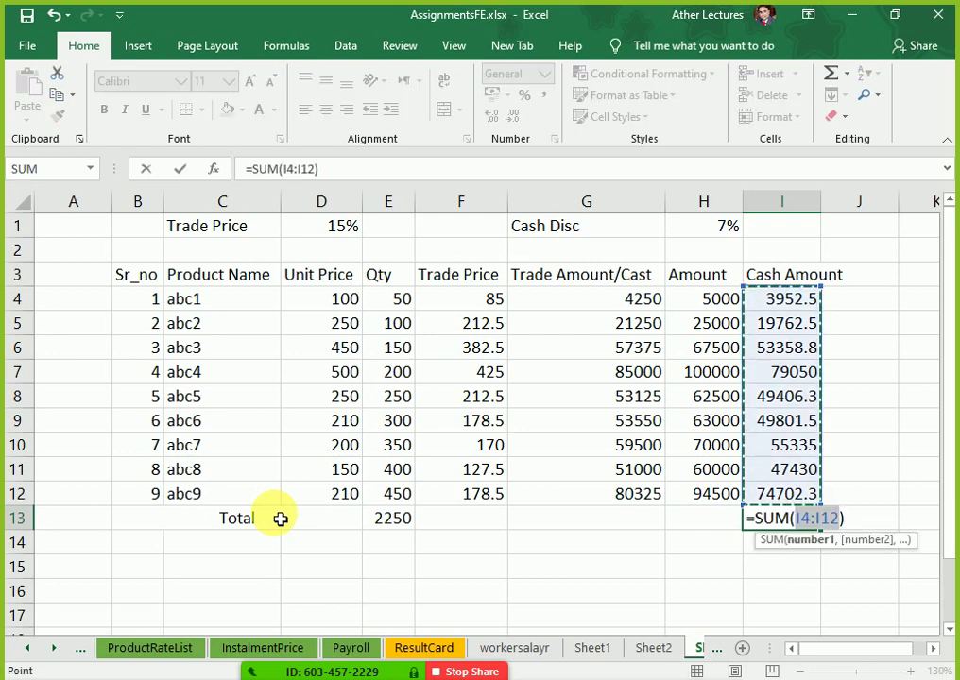
{"action": "key", "text": "Return"}
Sum the Amount column, rows 4 to 12, in H13.
{"action": "key", "text": "Left"}
{"action": "key", "text": "Up"}
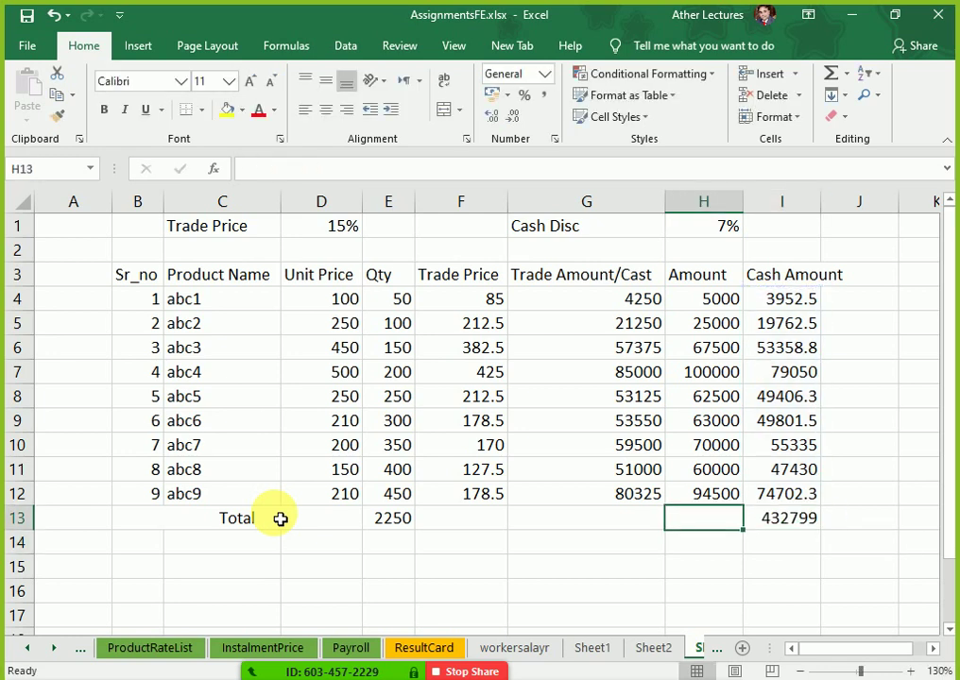
{"action": "key", "text": "alt+equal"}
{"action": "key", "text": "Return"}
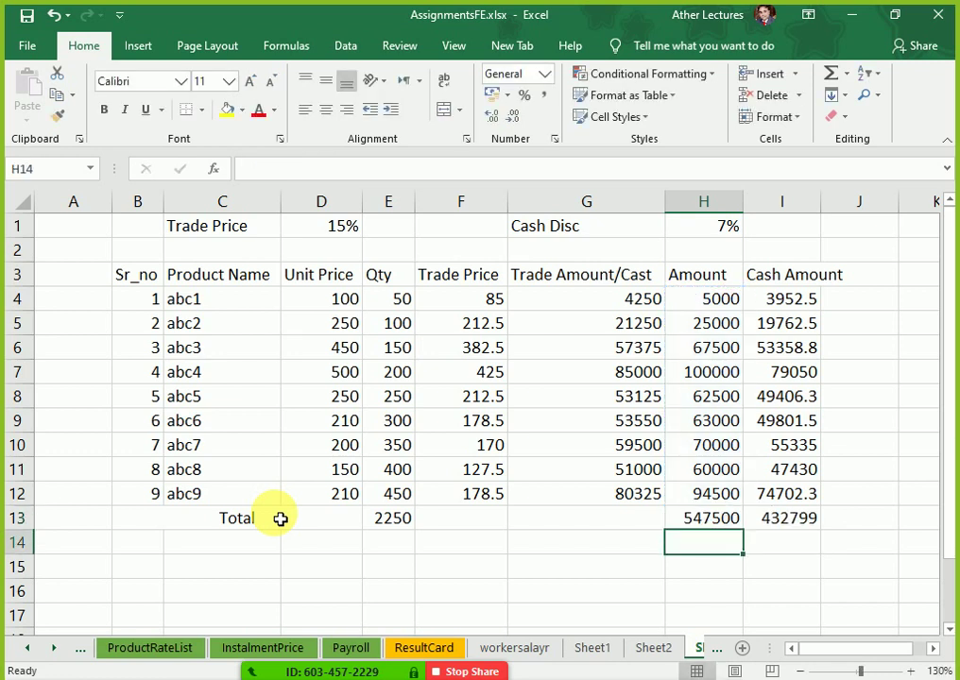
Move the Trade Price label and its percentage from C1:D1 to A1:B1.
{"action": "key", "text": "Up"}
{"action": "key", "text": "Left"}
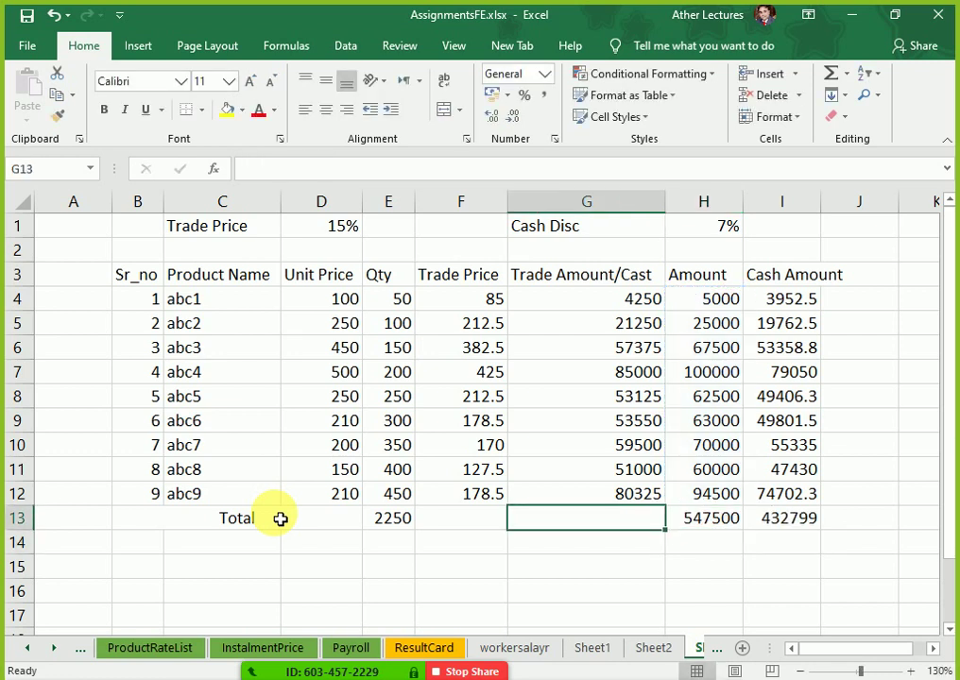
{"action": "key", "text": "Home"}
{"action": "key", "text": "Up"}
{"action": "key", "text": "Up"}
{"action": "key", "text": "Up"}
{"action": "key", "text": "Up"}
{"action": "key", "text": "Up"}
{"action": "key", "text": "Up"}
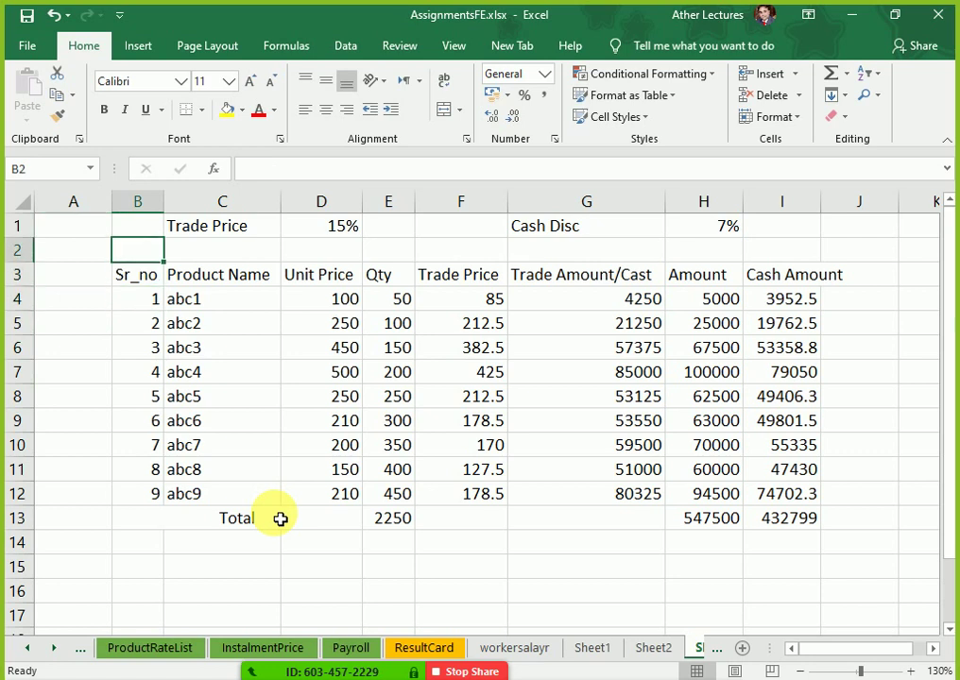
{"action": "key", "text": "Up"}
{"action": "key", "text": "Right"}
{"action": "key", "text": "shift+Right"}
{"action": "key", "text": "ctrl+x"}
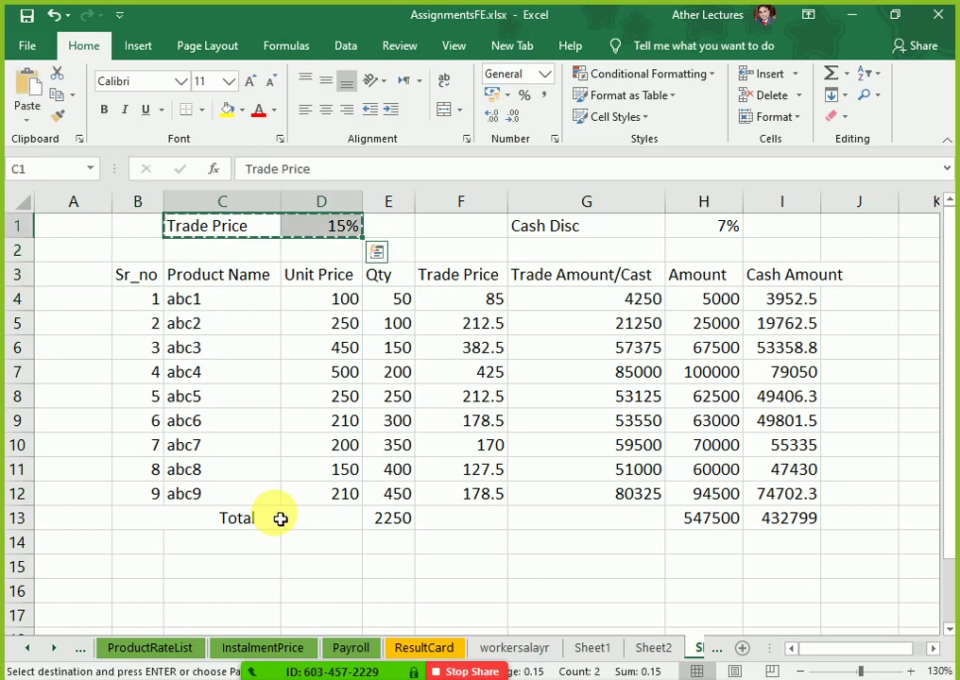
{"action": "key", "text": "Left"}
{"action": "key", "text": "Left"}
{"action": "key", "text": "ctrl+v"}
Move the Cash Disc label and its percentage from G1:H1 to C1:D1.
{"action": "key", "text": "Right"}
{"action": "key", "text": "Right"}
{"action": "key", "text": "Right"}
{"action": "key", "text": "Right"}
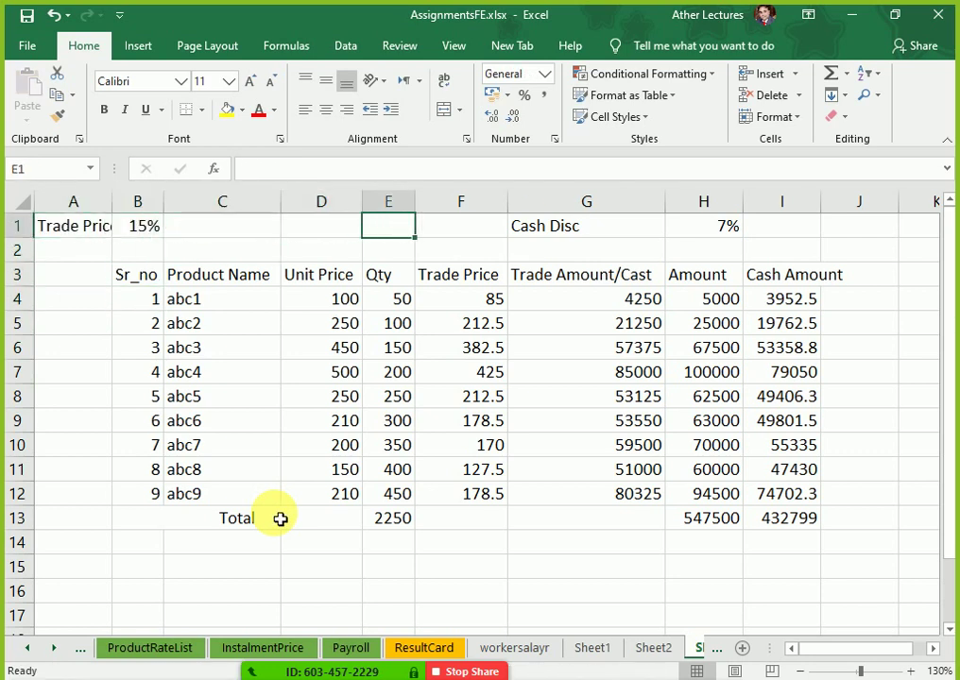
{"action": "key", "text": "Right"}
{"action": "key", "text": "Right"}
{"action": "key", "text": "shift+Right"}
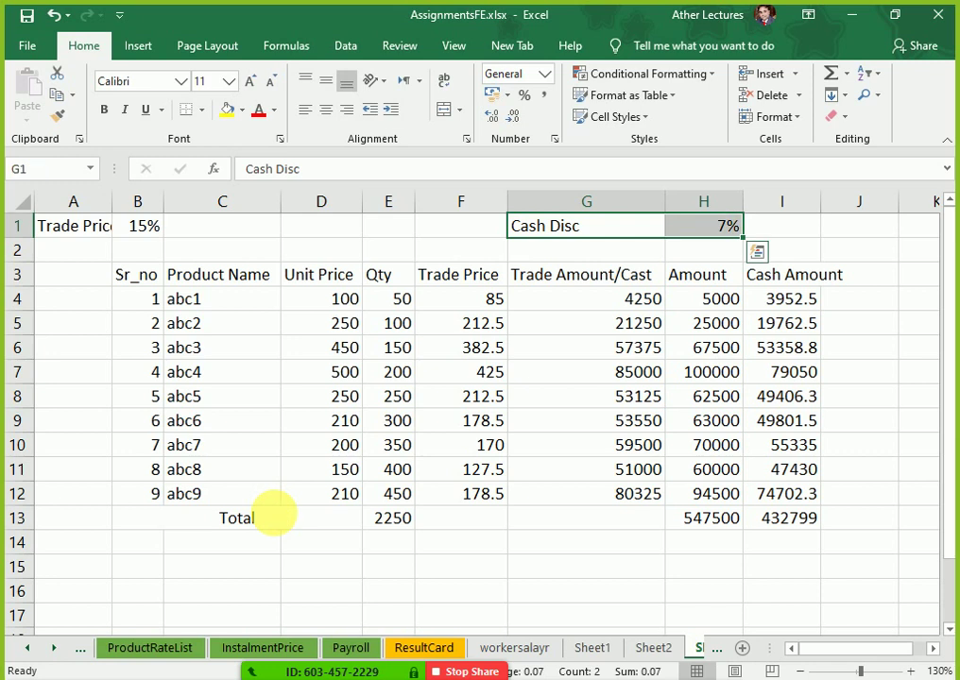
{"action": "key", "text": "ctrl+x"}
{"action": "key", "text": "Left"}
{"action": "key", "text": "Left"}
{"action": "key", "text": "Left"}
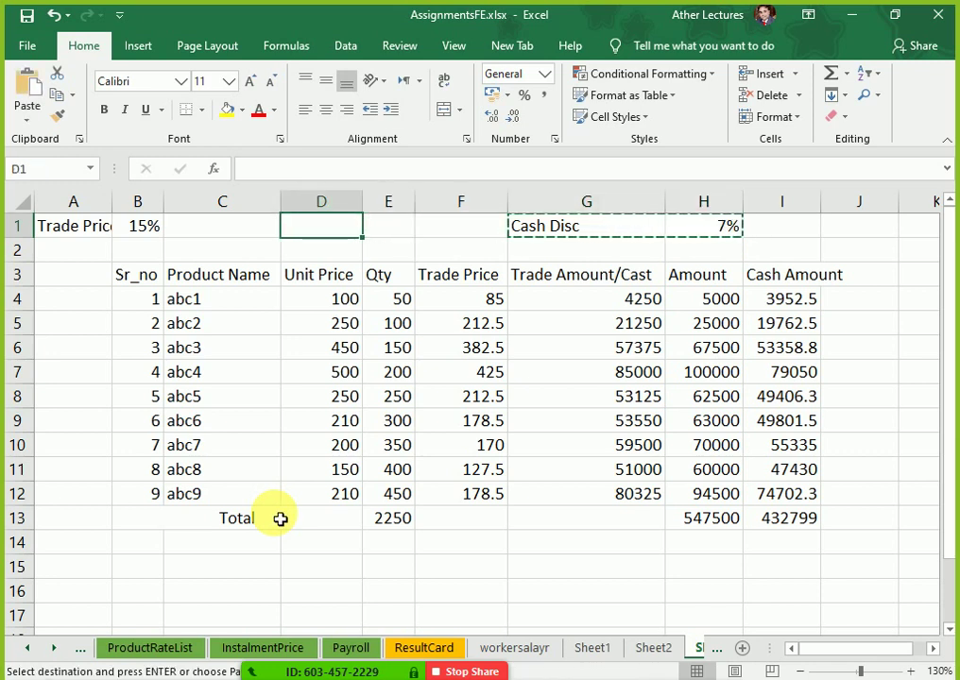
{"action": "key", "text": "Left"}
{"action": "key", "text": "ctrl+v"}
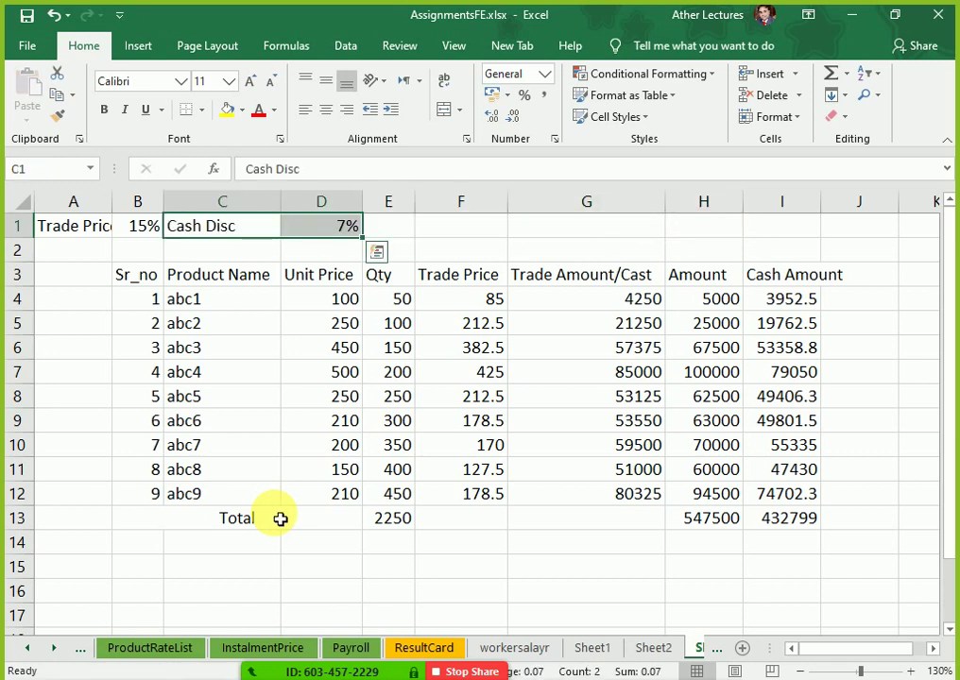
Right-align the Cash Disc label in C1 and widen column A to fit the Trade Price label.
{"action": "left_click", "coordinate": [247, 235]}
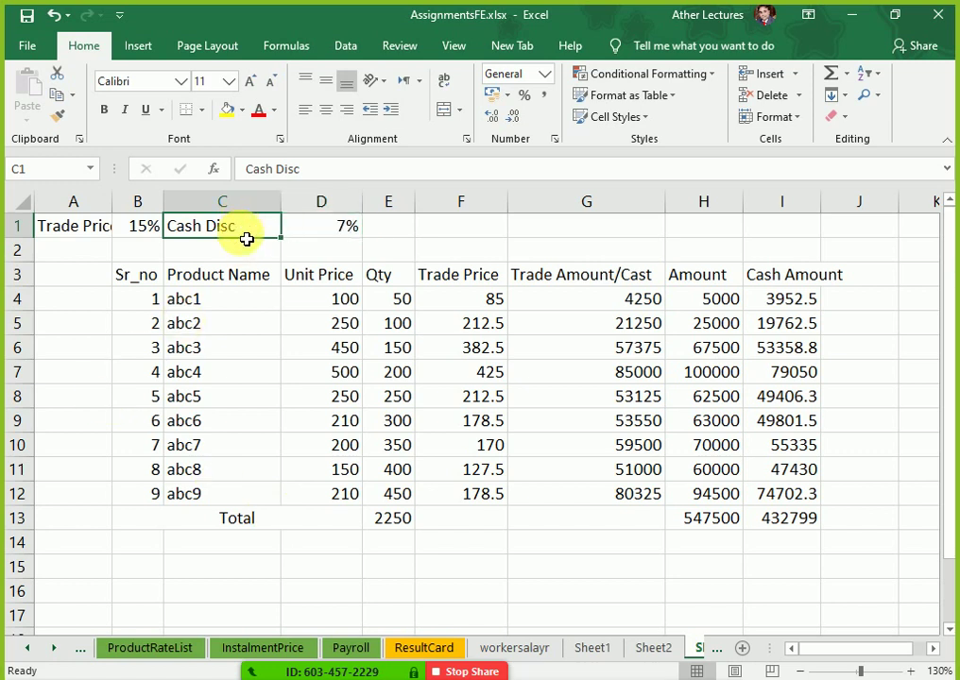
{"action": "left_click", "coordinate": [347, 110]}
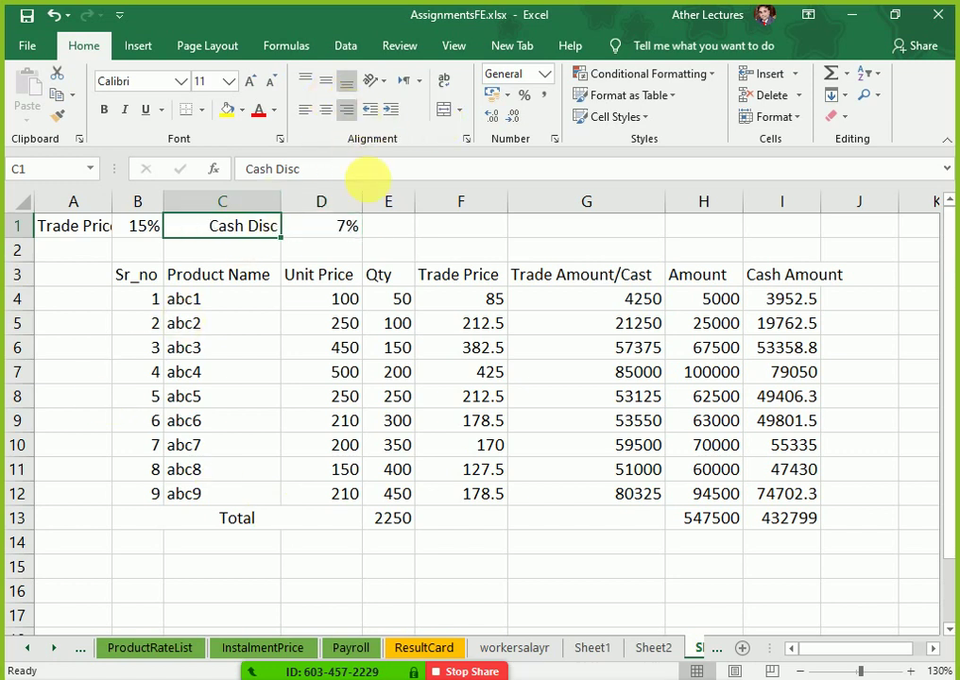
{"action": "left_click_drag", "start_coordinate": [113, 202], "coordinate": [128, 210]}
{"action": "left_click", "coordinate": [121, 233]}
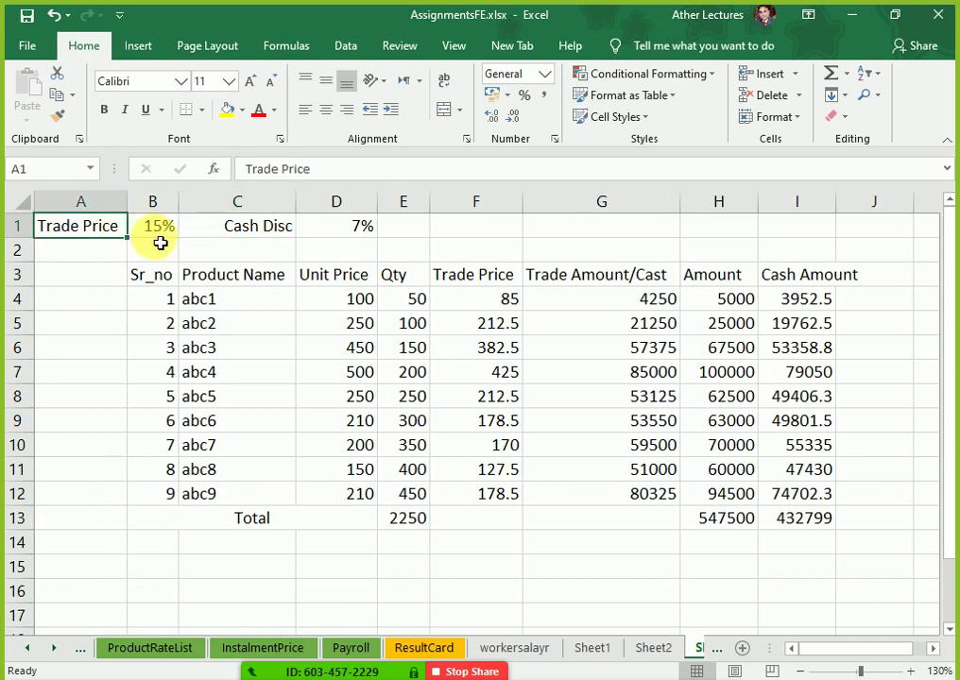
{"action": "left_click", "coordinate": [475, 235]}
{"action": "left_click", "coordinate": [426, 235]}
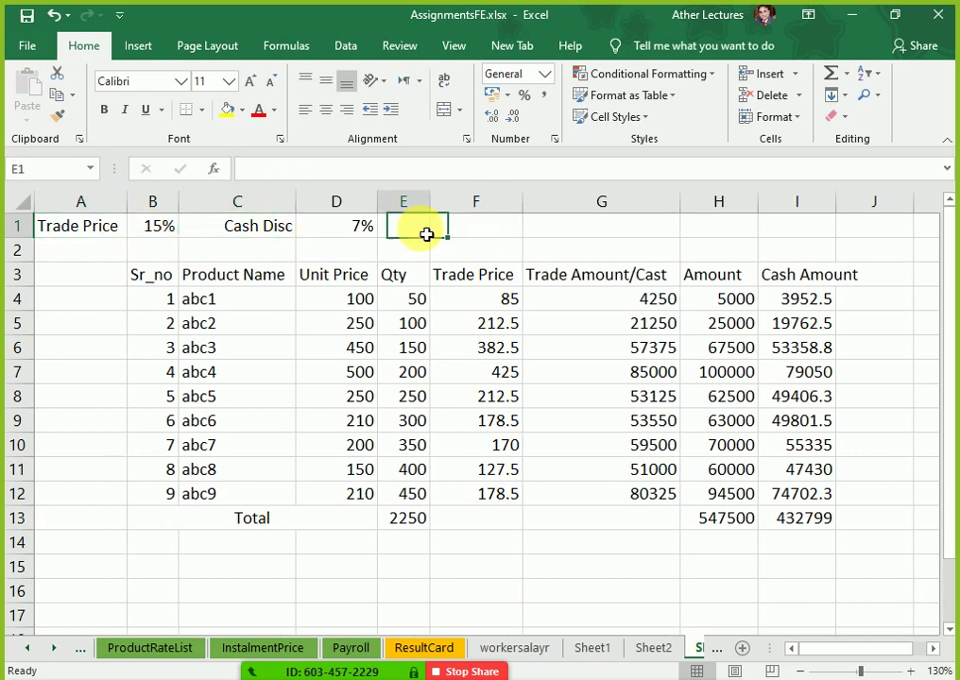
Enter the label Cast in cell E1, beside the Cash Disc percentage.
{"action": "left_click", "coordinate": [741, 527]}
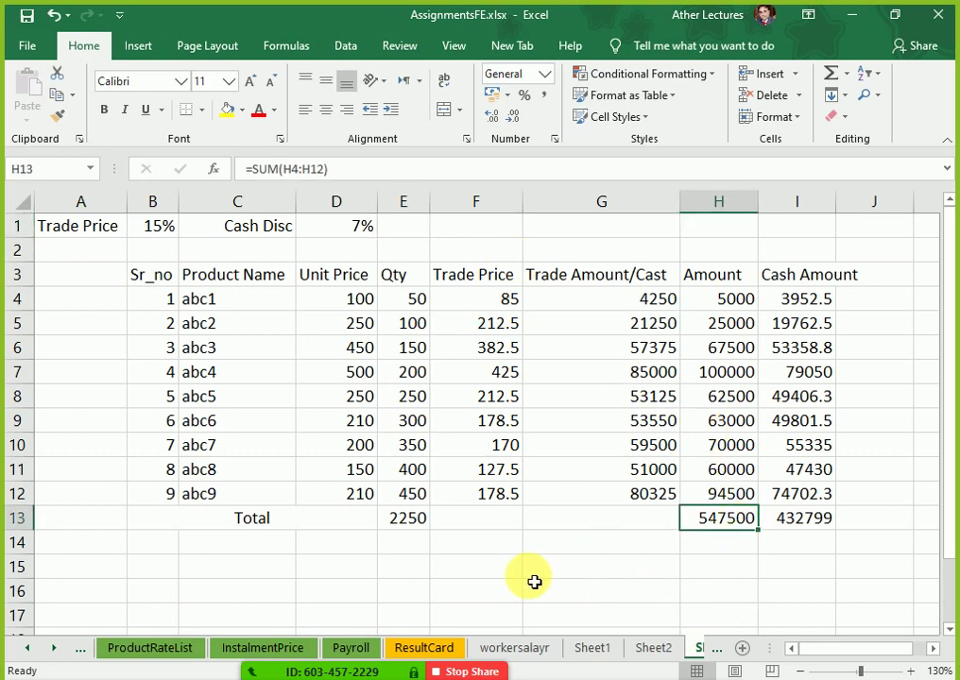
{"action": "left_click", "coordinate": [401, 232]}
{"action": "type", "text": "Cast"}
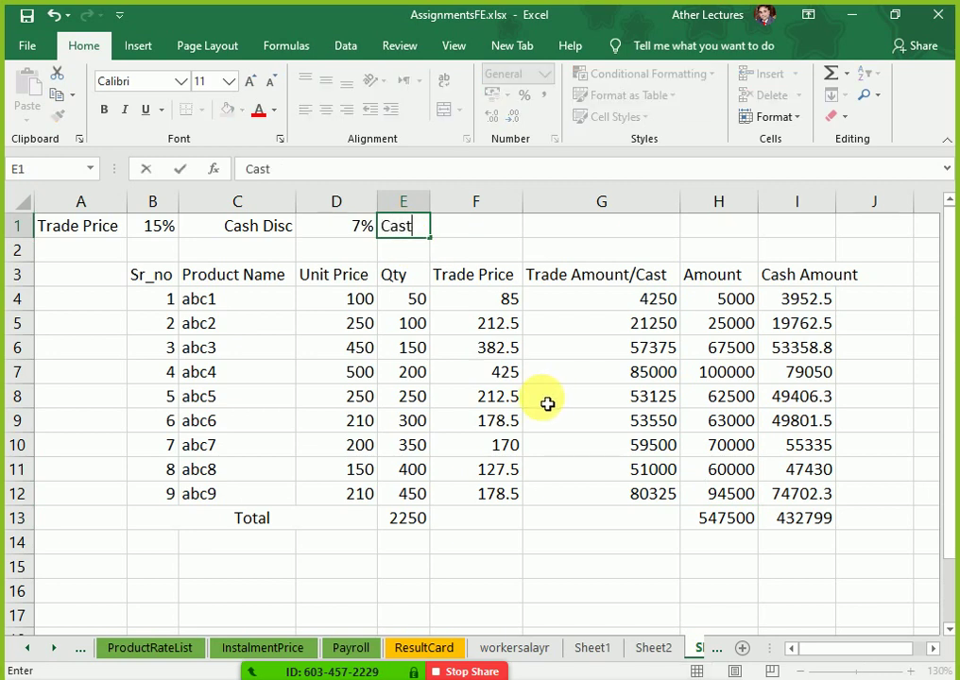
{"action": "key", "text": "Tab"}
{"action": "type", "text": "="}
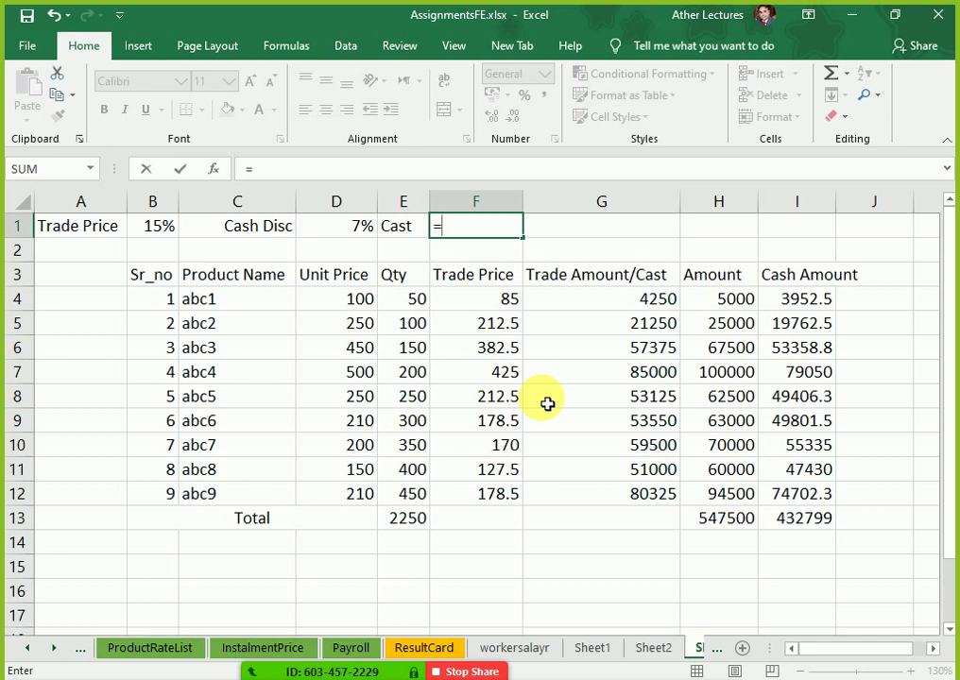
Correct the spelling of the label in E1 to Cost.
{"action": "key", "text": "Escape"}
{"action": "key", "text": "Left"}
{"action": "key", "text": "F2"}
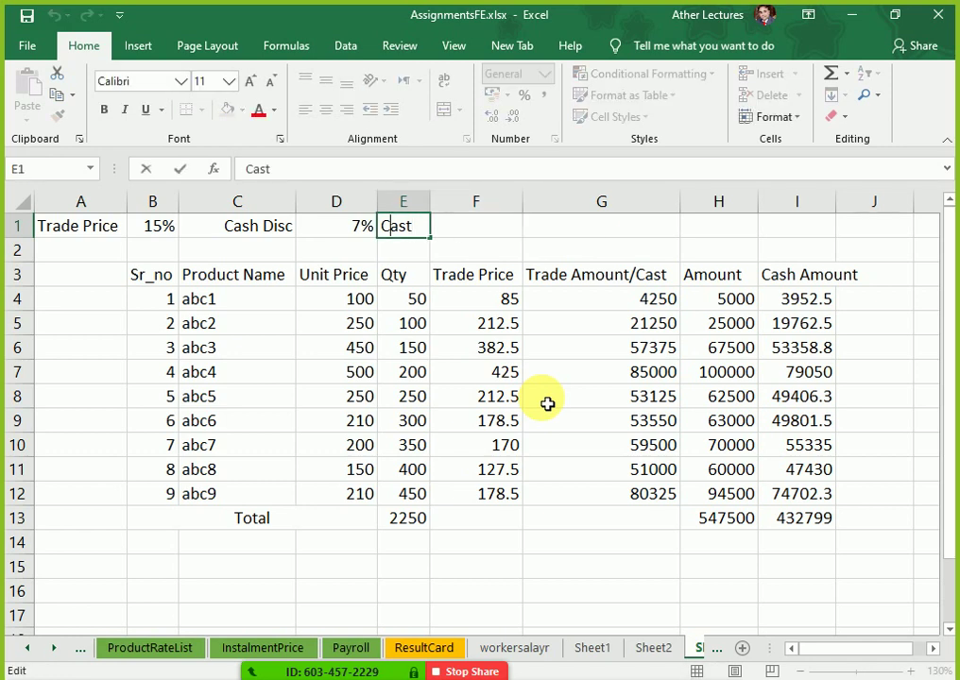
{"action": "key", "text": "Delete"}
{"action": "type", "text": "o"}
{"action": "key", "text": "Return"}
{"action": "key", "text": "Up"}
{"action": "key", "text": "Right"}
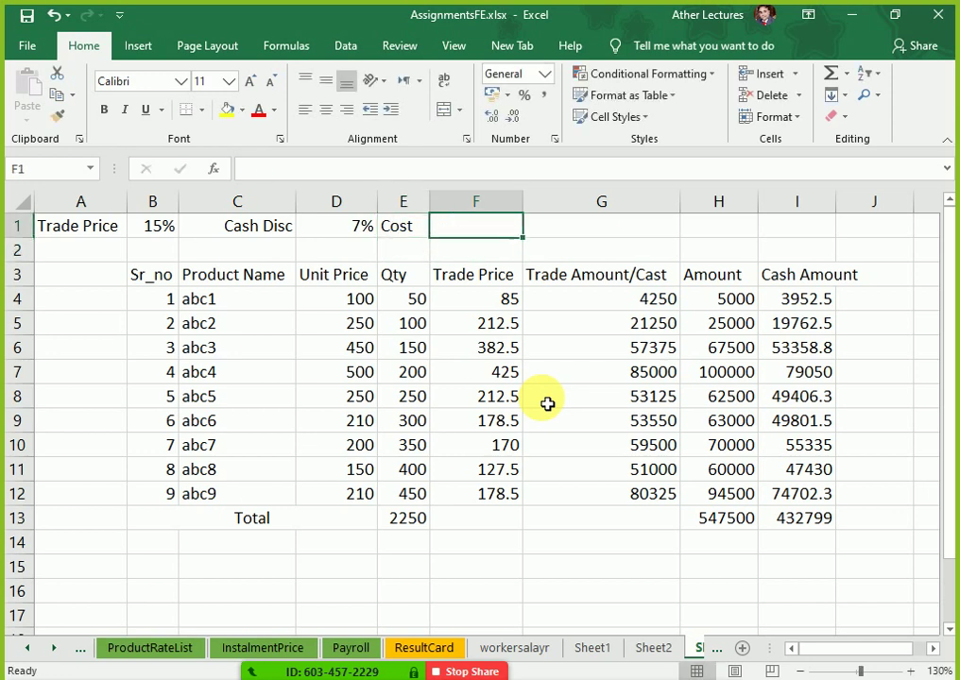
Correct the column header in G3 to read Trade Amount/Cost.
{"action": "key", "text": "Down"}
{"action": "key", "text": "Down"}
{"action": "key", "text": "Right"}
{"action": "key", "text": "F2"}
{"action": "key", "text": "Delete"}
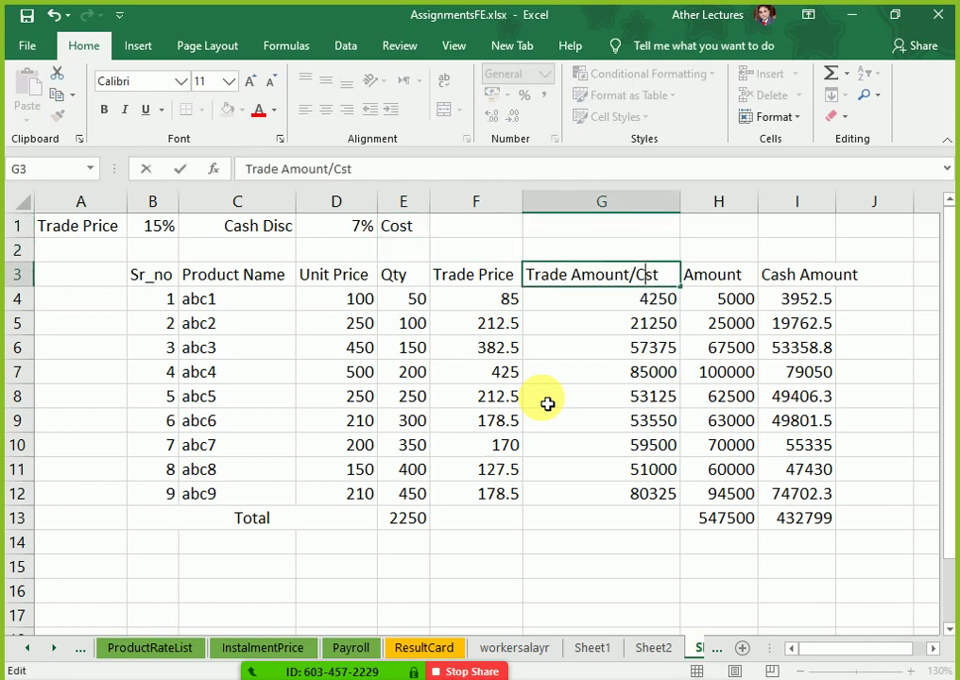
{"action": "type", "text": "o"}
{"action": "key", "text": "Return"}
{"action": "key", "text": "Up"}
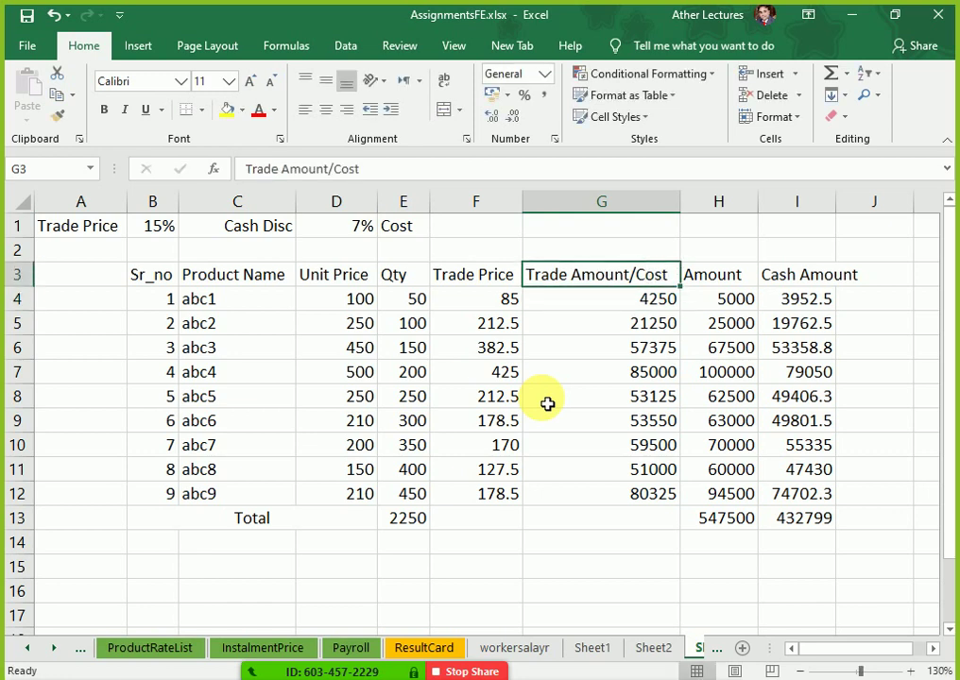
{"action": "left_click", "coordinate": [735, 521]}
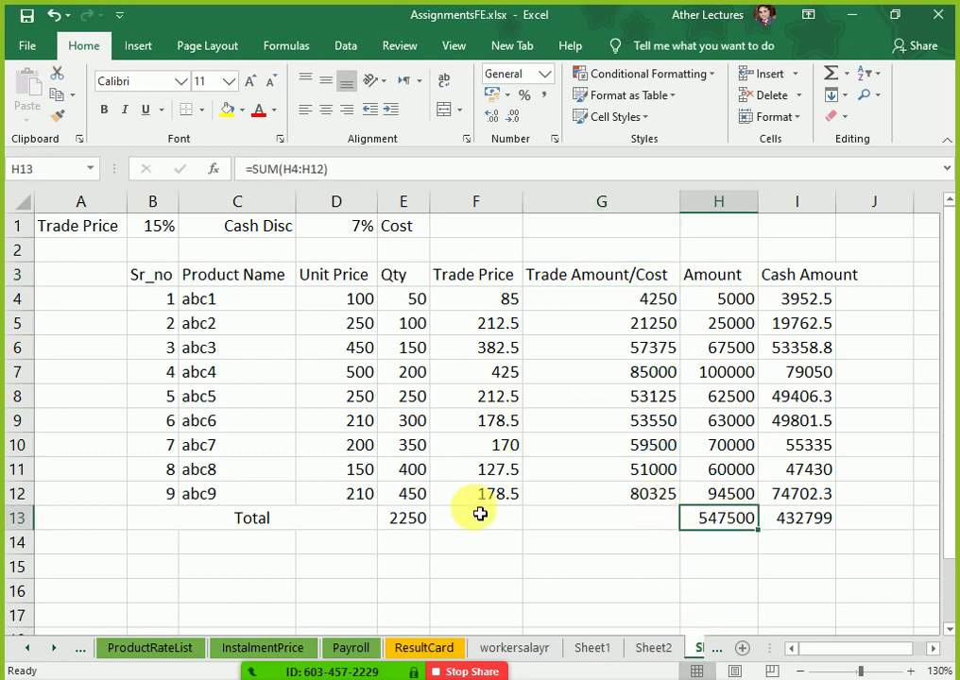
{"action": "left_click_drag", "start_coordinate": [362, 497], "coordinate": [659, 499]}
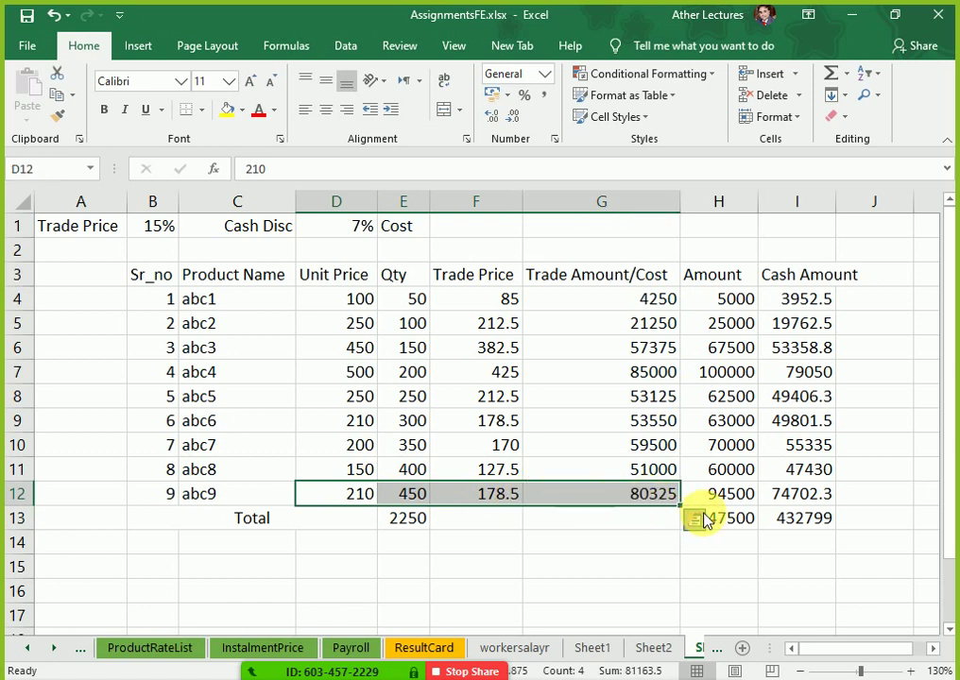
{"action": "key", "text": "ctrl+q"}
{"action": "left_click", "coordinate": [732, 529]}
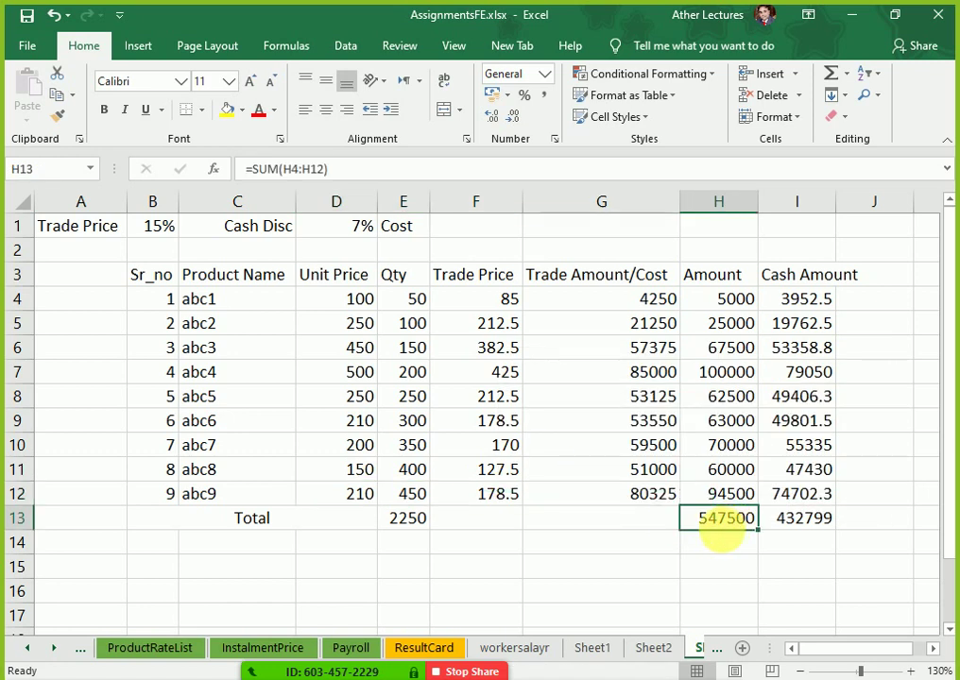
{"action": "left_click", "coordinate": [497, 233]}
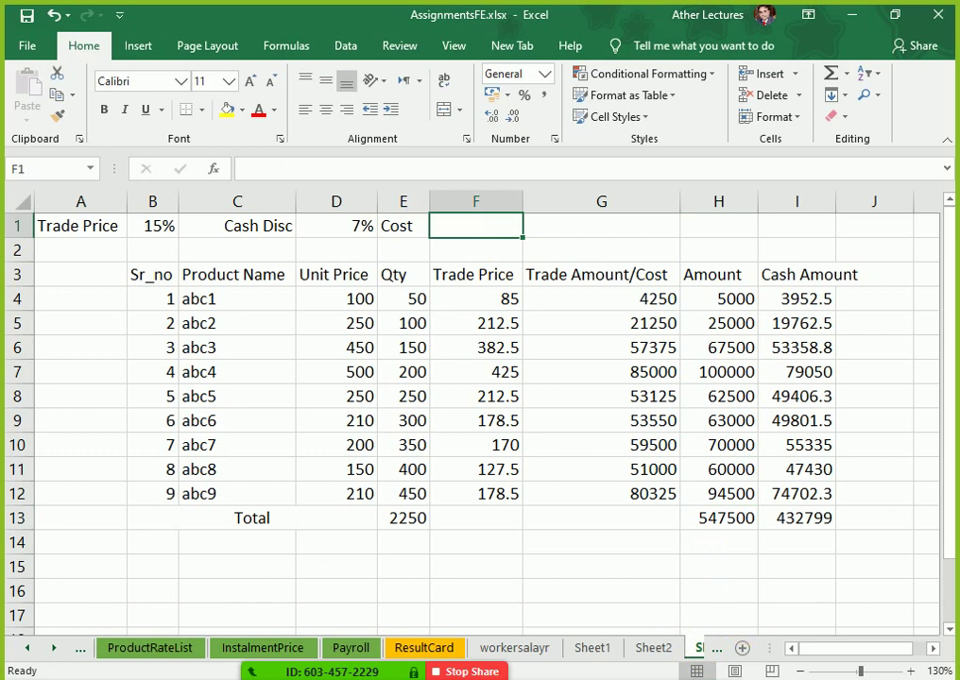
Link F1 to the Cash Amount total in I13 with the formula =I13.
{"action": "left_click", "coordinate": [820, 522]}
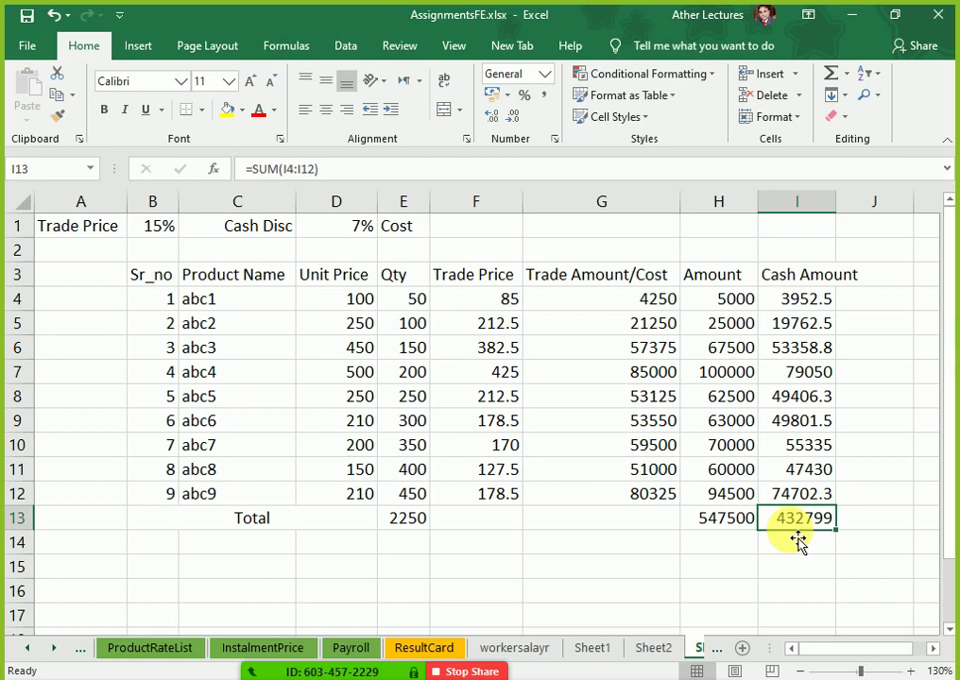
{"action": "key", "text": "Up"}
{"action": "key", "text": "Up"}
{"action": "key", "text": "Up"}
{"action": "key", "text": "Up"}
{"action": "key", "text": "Up"}
{"action": "key", "text": "Up"}
{"action": "key", "text": "Up"}
{"action": "key", "text": "Up"}
{"action": "key", "text": "Up"}
{"action": "key", "text": "Up"}
{"action": "key", "text": "Left"}
{"action": "key", "text": "Up"}
{"action": "key", "text": "Up"}
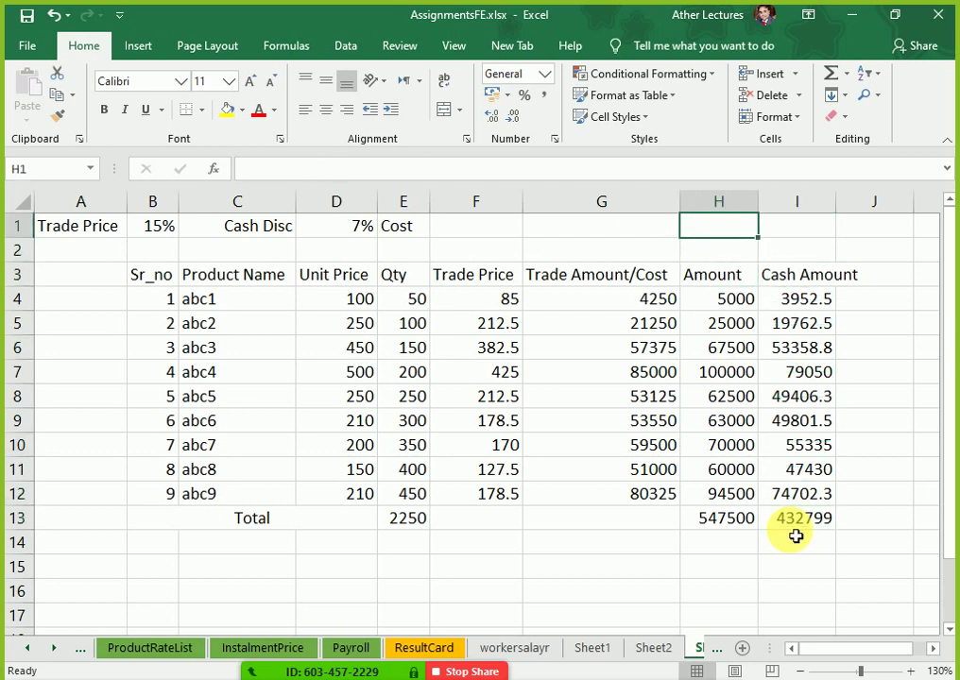
{"action": "key", "text": "Left"}
{"action": "key", "text": "Left"}
{"action": "type", "text": "="}
{"action": "key", "text": "Down"}
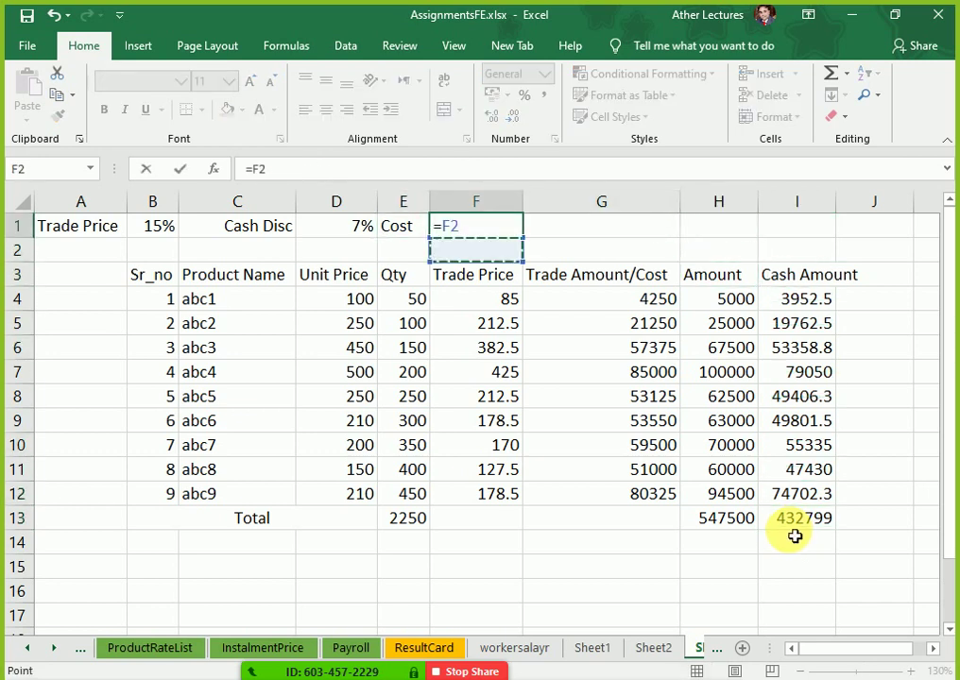
{"action": "key", "text": "Down"}
{"action": "key", "text": "Down"}
{"action": "key", "text": "Down"}
{"action": "key", "text": "Down"}
{"action": "key", "text": "Down"}
{"action": "key", "text": "Down"}
{"action": "key", "text": "Down"}
{"action": "key", "text": "Down"}
{"action": "key", "text": "Right"}
{"action": "key", "text": "Right"}
{"action": "key", "text": "Down"}
{"action": "key", "text": "Down"}
{"action": "key", "text": "Down"}
{"action": "key", "text": "Right"}
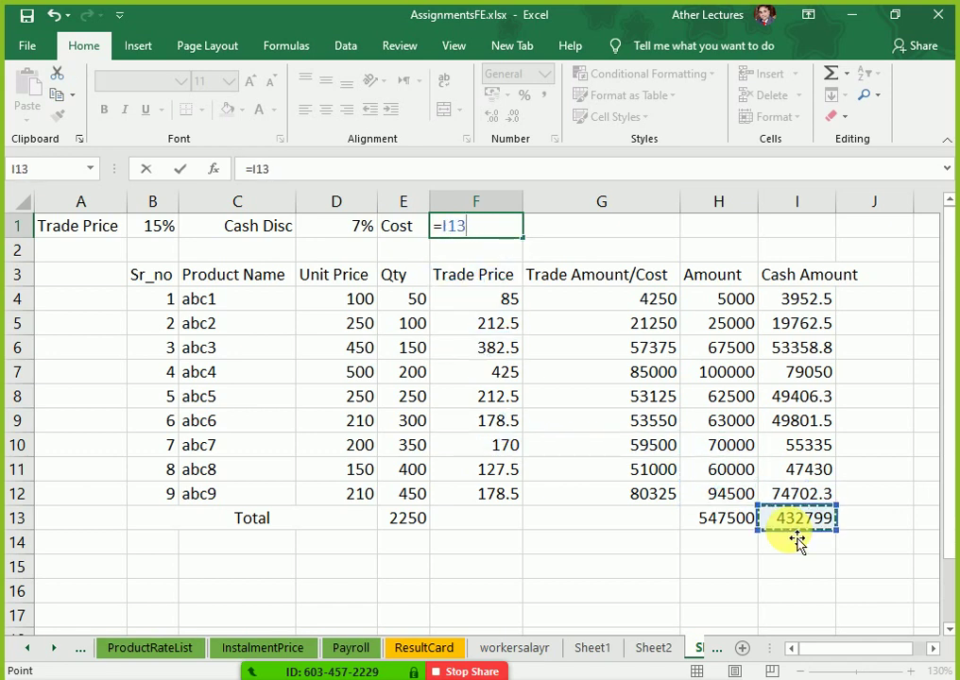
{"action": "key", "text": "Return"}
Enter the label Amount in cell G1.
{"action": "key", "text": "Right"}
{"action": "key", "text": "Up"}
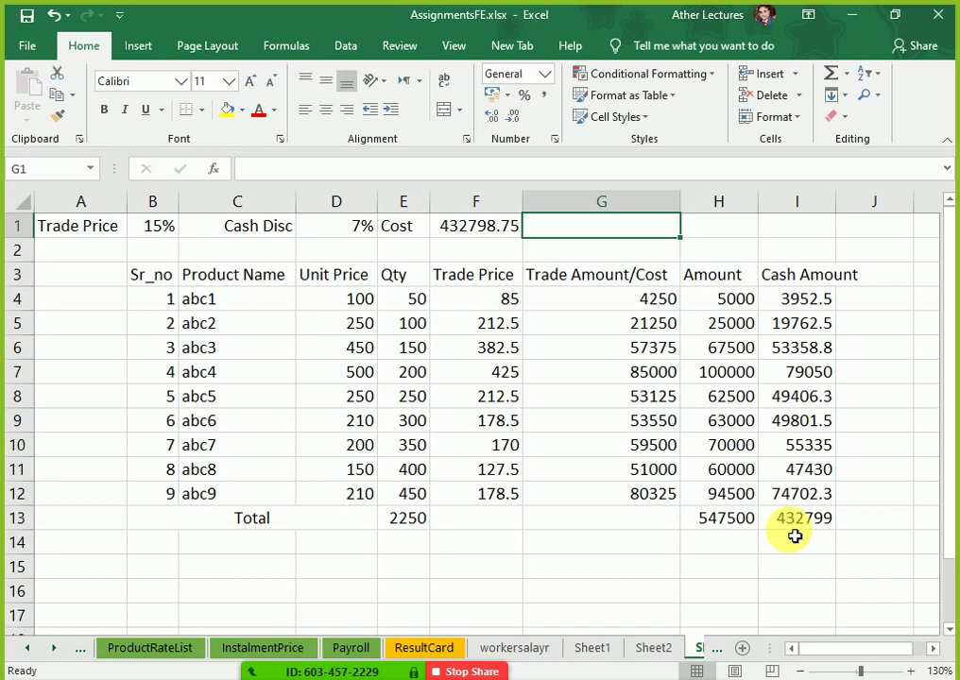
{"action": "type", "text": "Amount"}
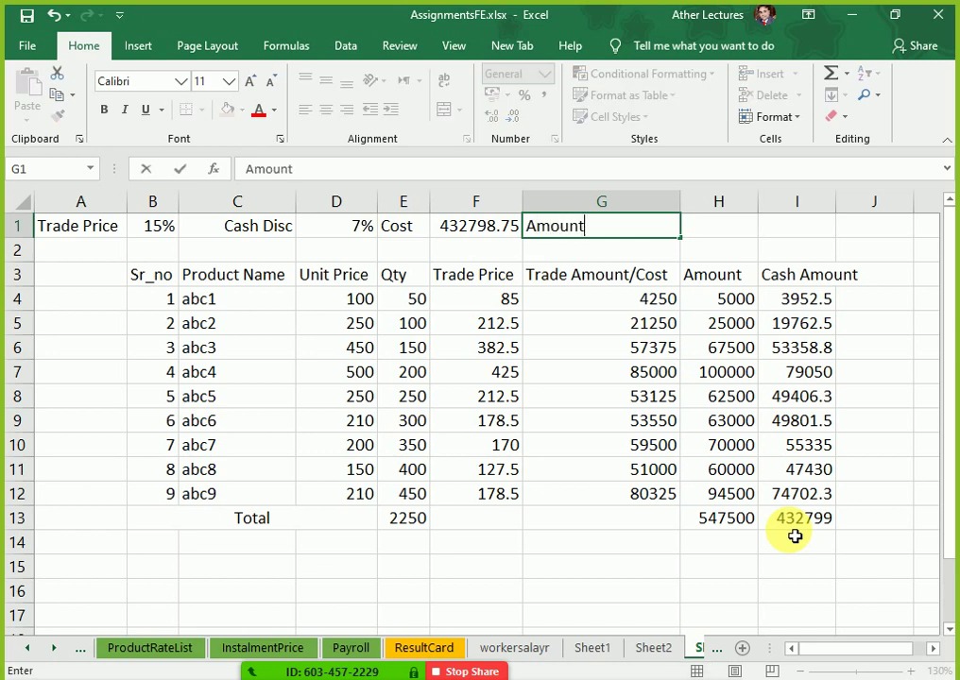
{"action": "key", "text": "Return"}
Link H1 to the Amount column total in H13 with the formula =H13.
{"action": "key", "text": "Up"}
{"action": "key", "text": "Right"}
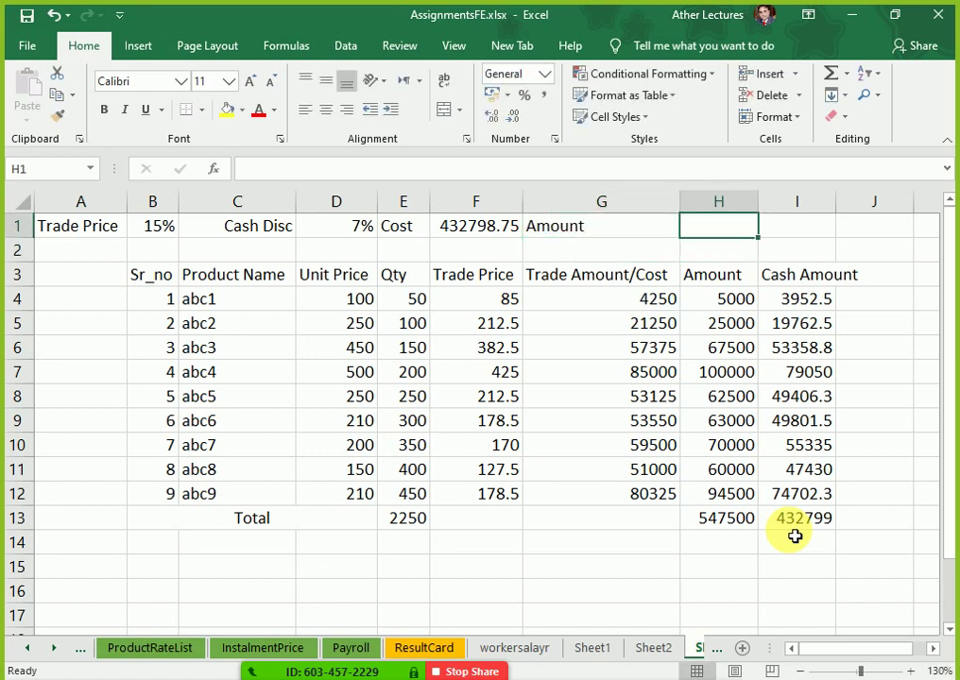
{"action": "type", "text": "="}
{"action": "key", "text": "Down"}
{"action": "key", "text": "Down"}
{"action": "key", "text": "Down"}
{"action": "key", "text": "Down"}
{"action": "key", "text": "Down"}
{"action": "key", "text": "Down"}
{"action": "key", "text": "Down"}
{"action": "key", "text": "Down"}
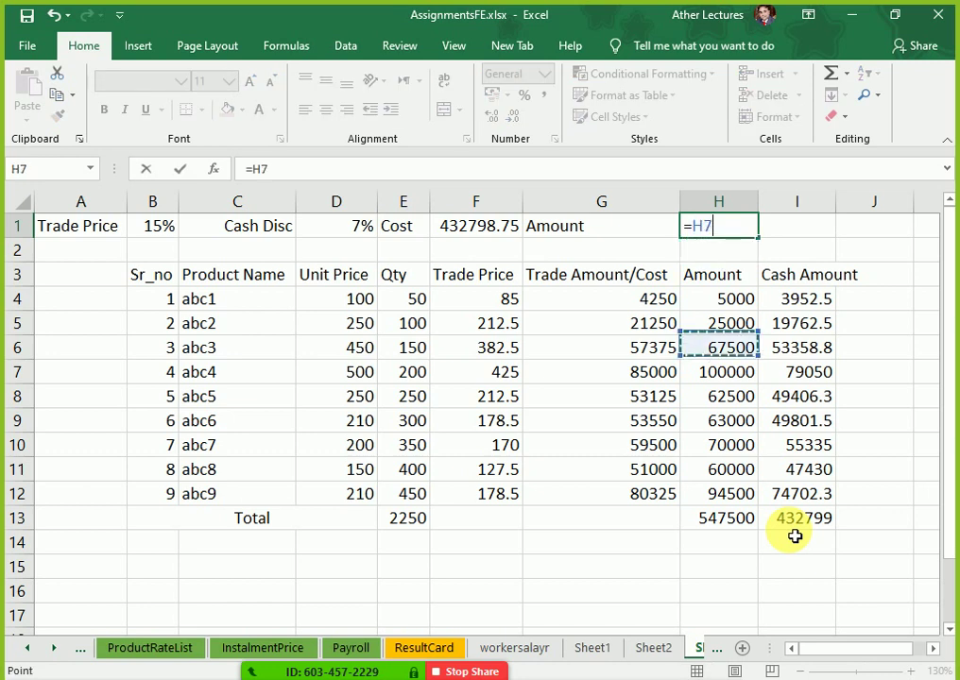
{"action": "key", "text": "Down"}
{"action": "key", "text": "Down"}
{"action": "key", "text": "Down"}
{"action": "key", "text": "Down"}
{"action": "key", "text": "Return"}
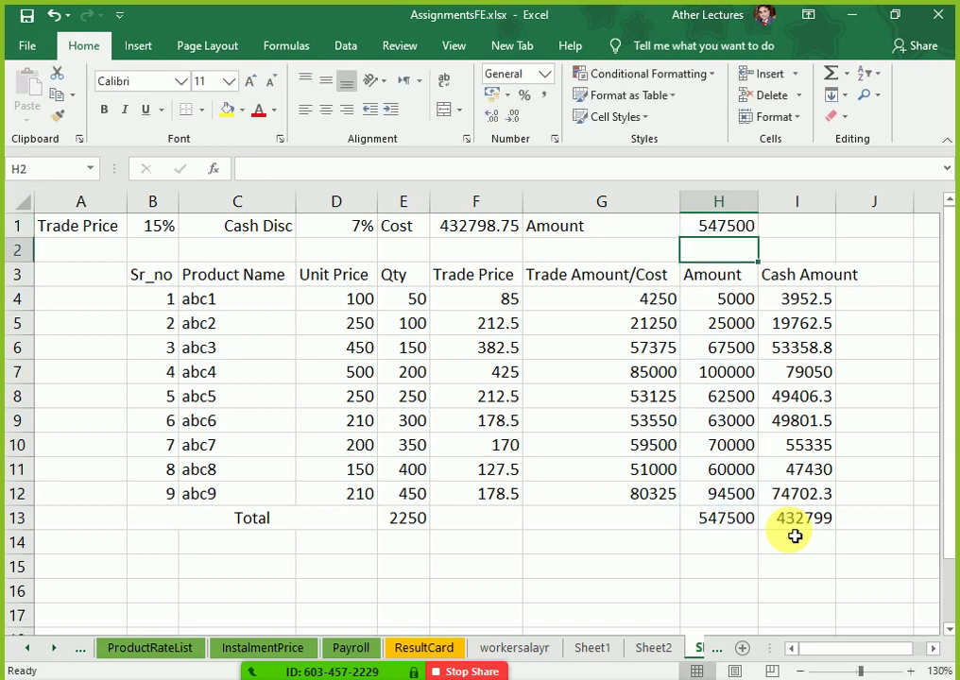
Enter the label Diff in cell I1.
{"action": "key", "text": "Right"}
{"action": "key", "text": "Up"}
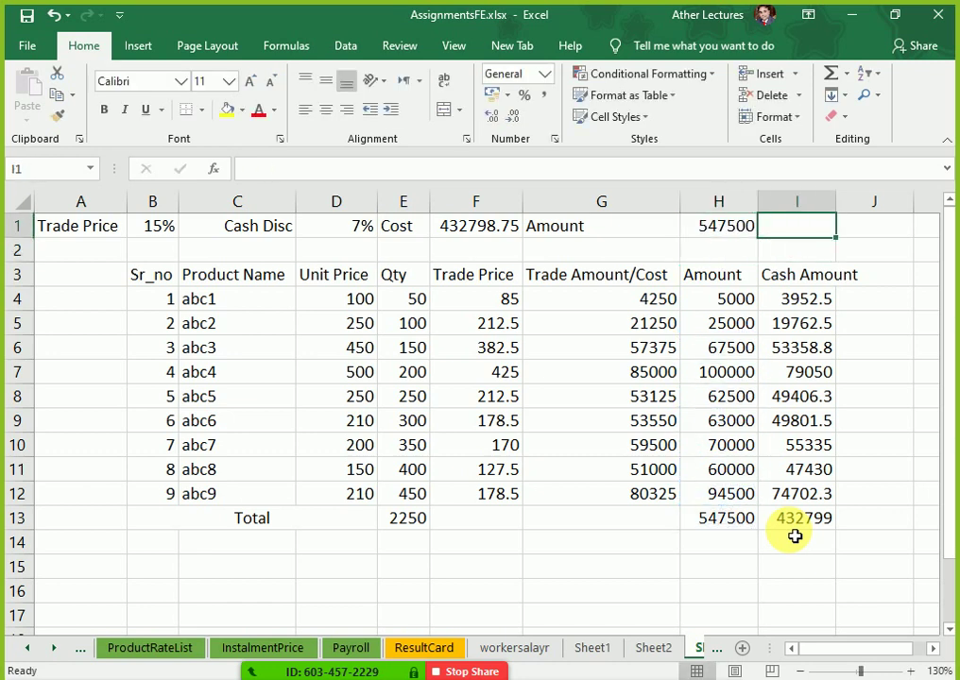
{"action": "type", "text": "Diff"}
{"action": "key", "text": "Return"}
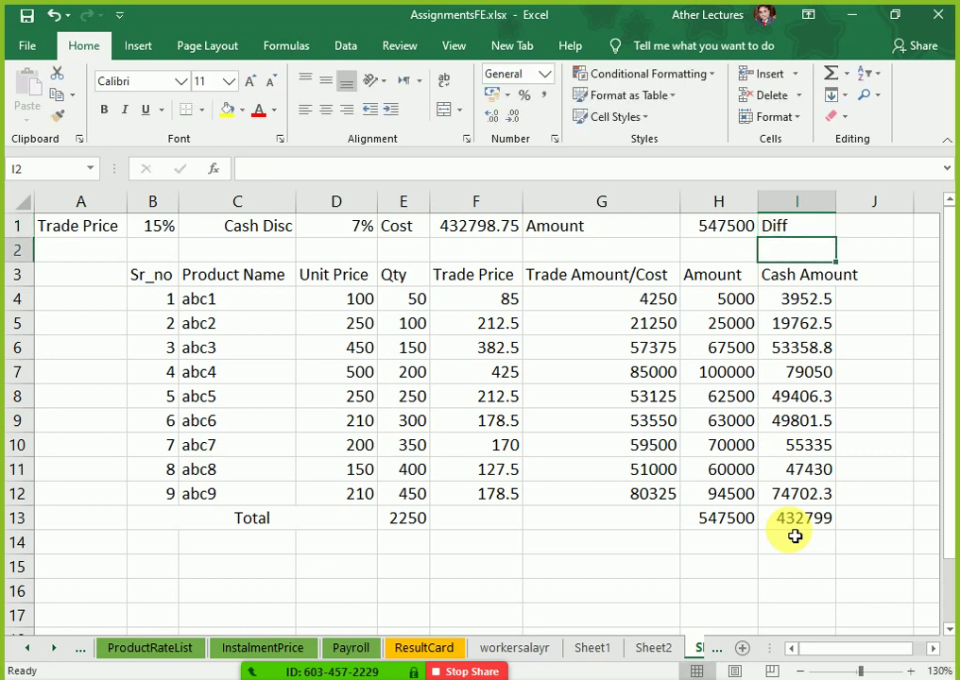
Shorten the header in G3 to Trade Amt/Cost and fit column G's width to its contents.
{"action": "left_click", "coordinate": [654, 235]}
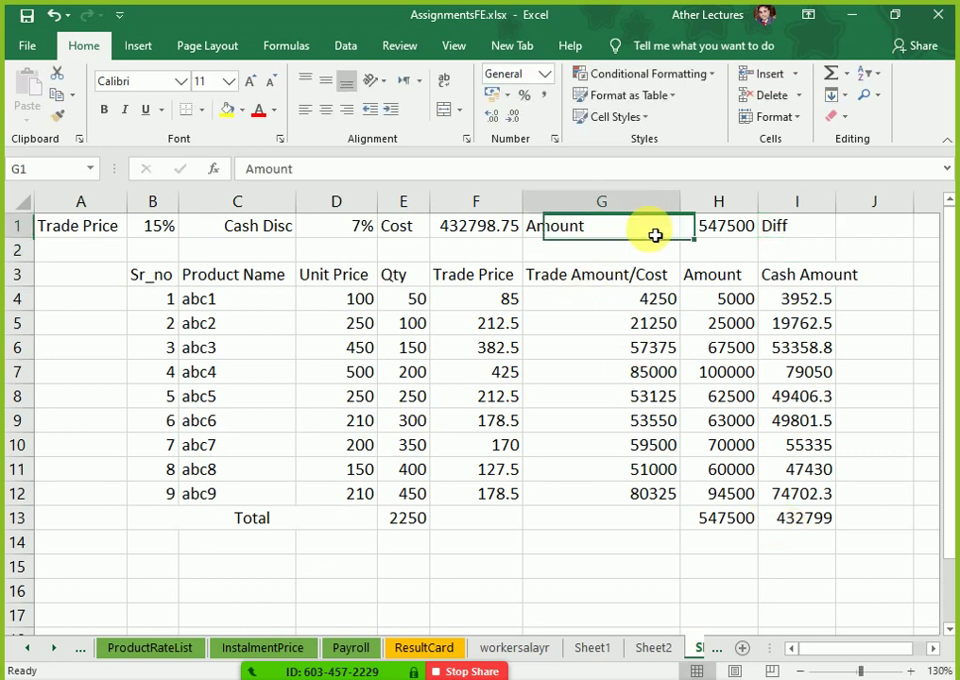
{"action": "left_click", "coordinate": [630, 283]}
{"action": "double_click", "coordinate": [599, 282]}
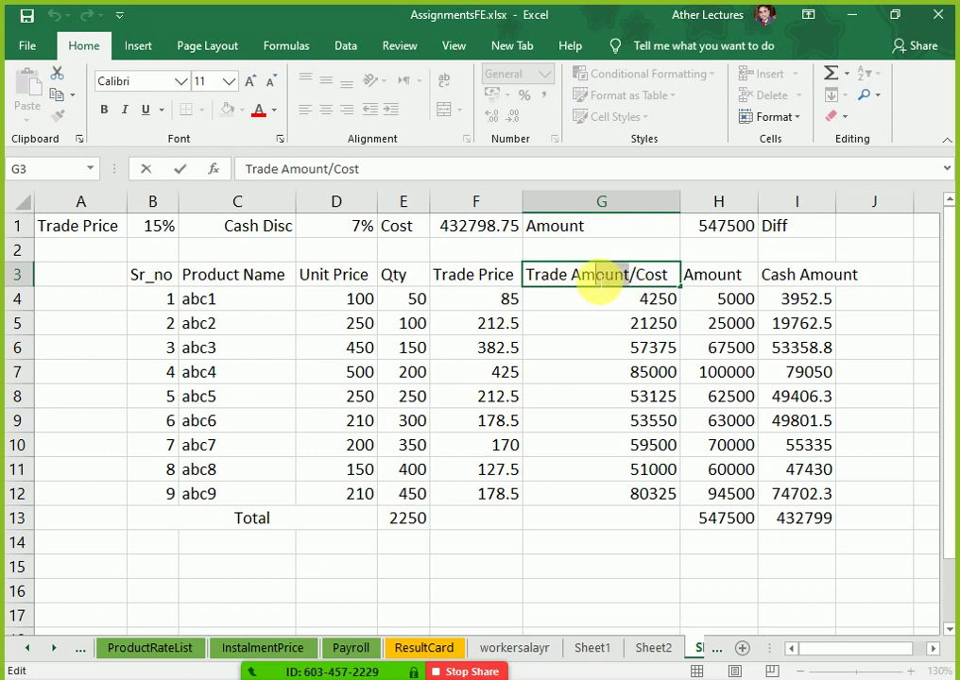
{"action": "key", "text": "BackSpace"}
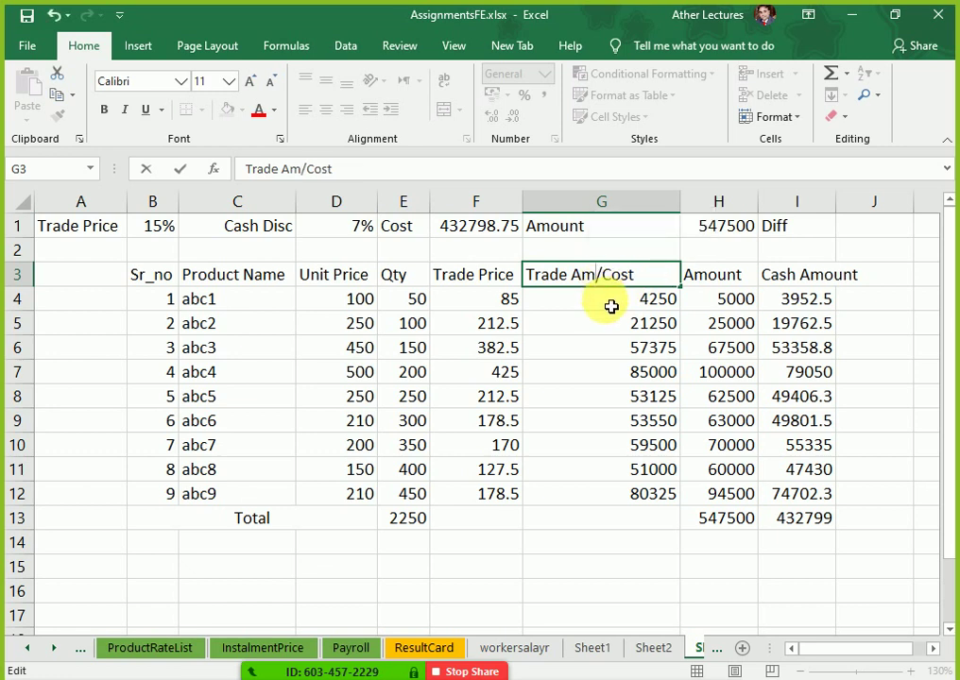
{"action": "type", "text": "t"}
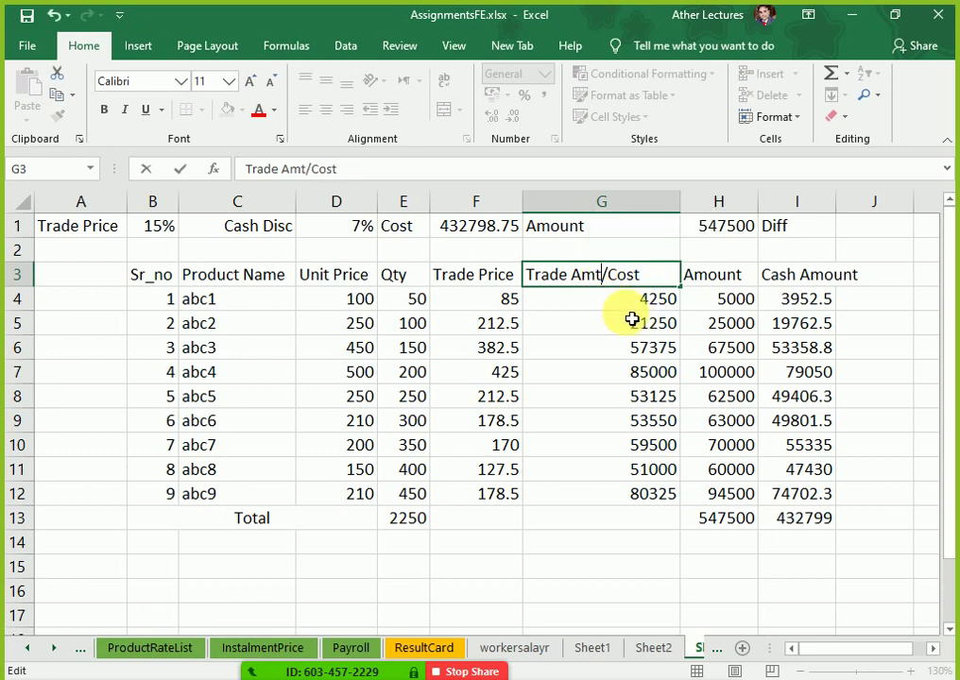
{"action": "key", "text": "Return"}
{"action": "double_click", "coordinate": [679, 202]}
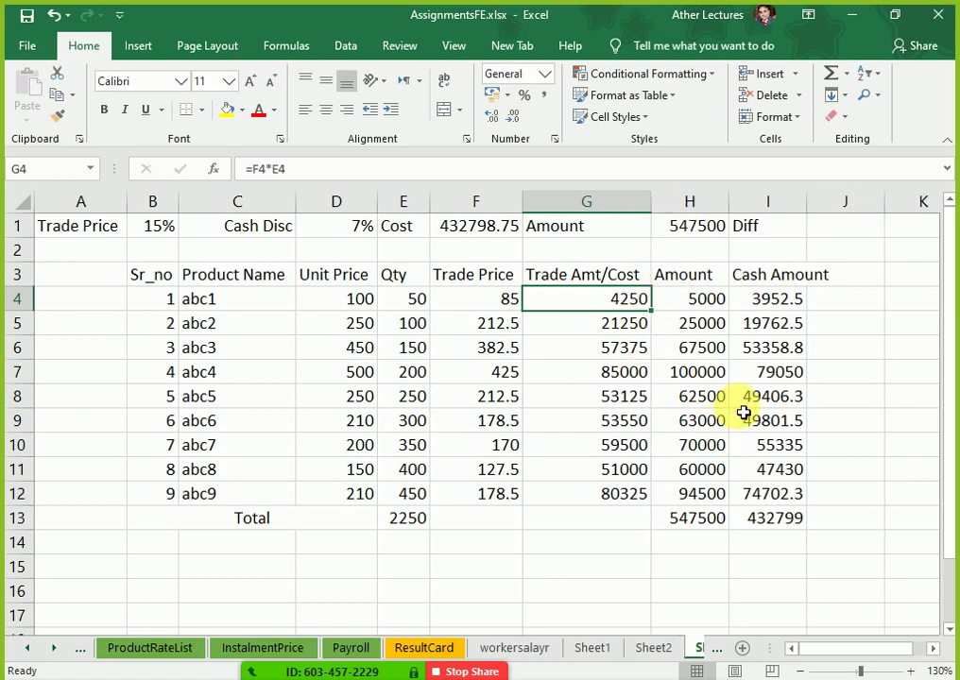
Calculate the difference between Amount and Cost in J1 as H1 minus F1, and dismiss the meeting time notice.
{"action": "left_click", "coordinate": [820, 239]}
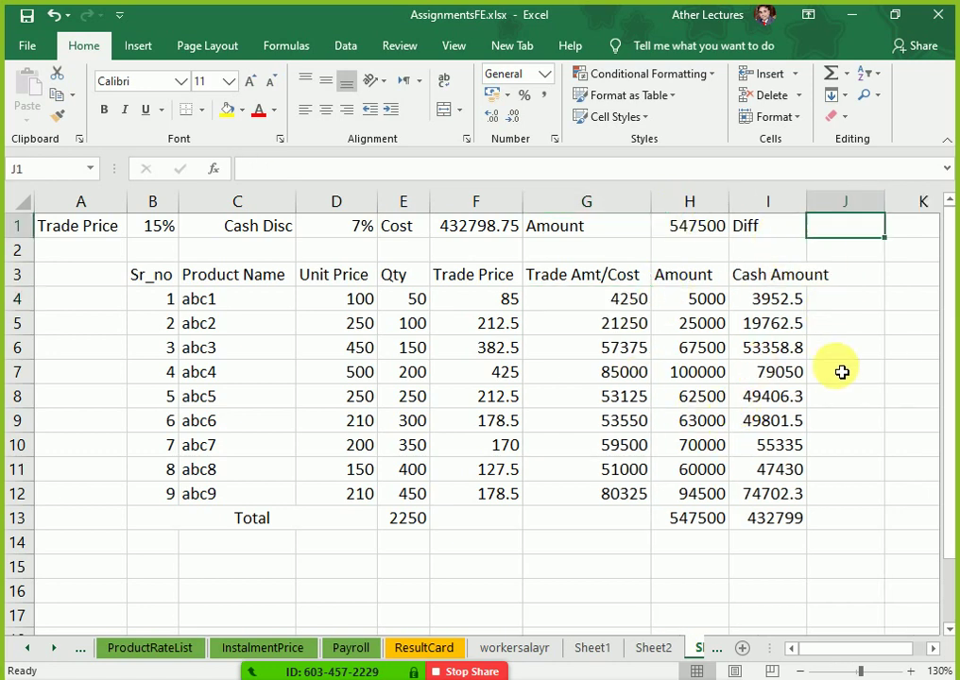
{"action": "type", "text": "="}
{"action": "key", "text": "Left"}
{"action": "key", "text": "Left"}
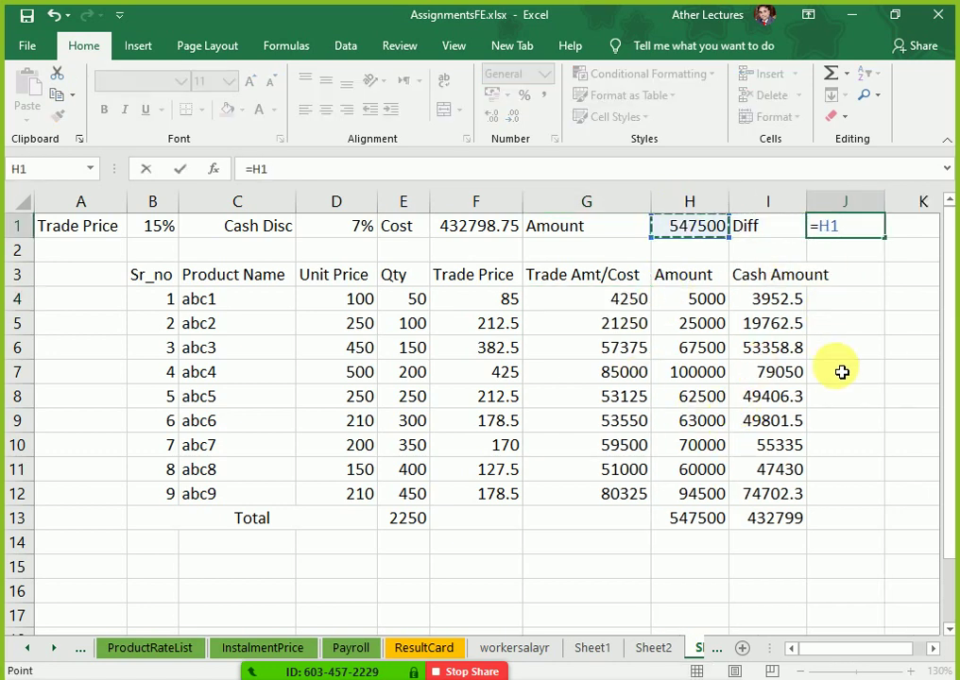
{"action": "type", "text": "-"}
{"action": "key", "text": "Left"}
{"action": "key", "text": "Left"}
{"action": "key", "text": "Left"}
{"action": "key", "text": "Left"}
{"action": "key", "text": "Return"}
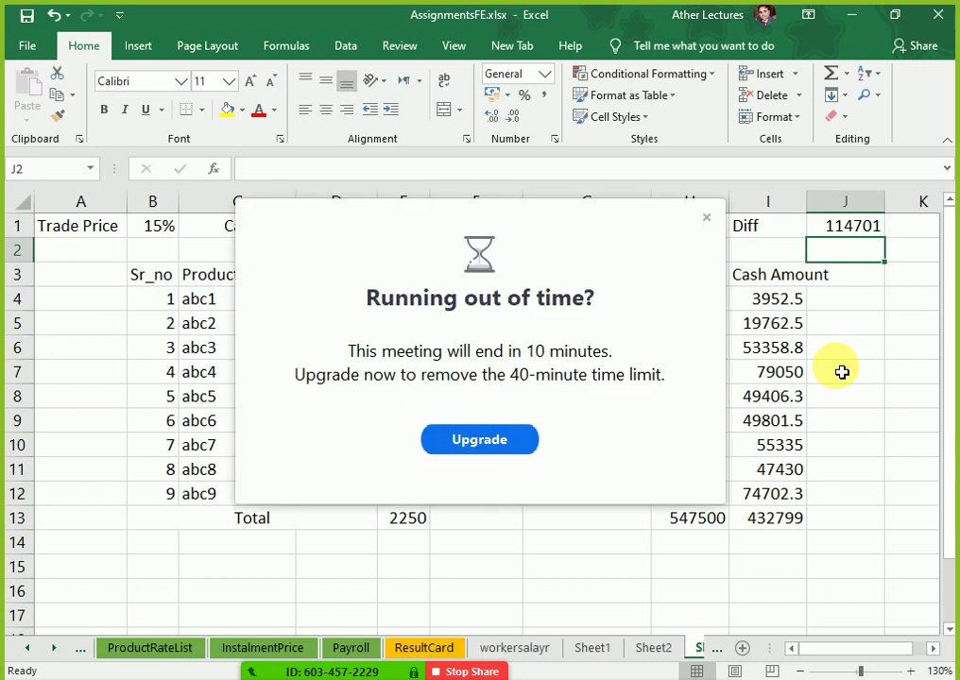
{"action": "left_click", "coordinate": [706, 218]}
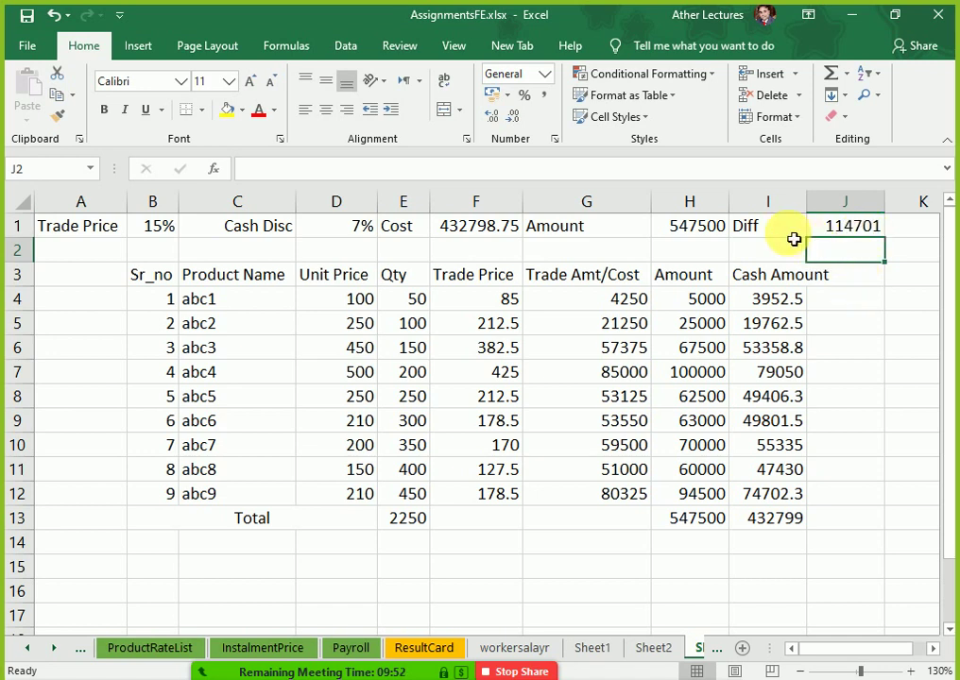
Enter the label % in cell I2, beneath the Diff label.
{"action": "left_click", "coordinate": [690, 252]}
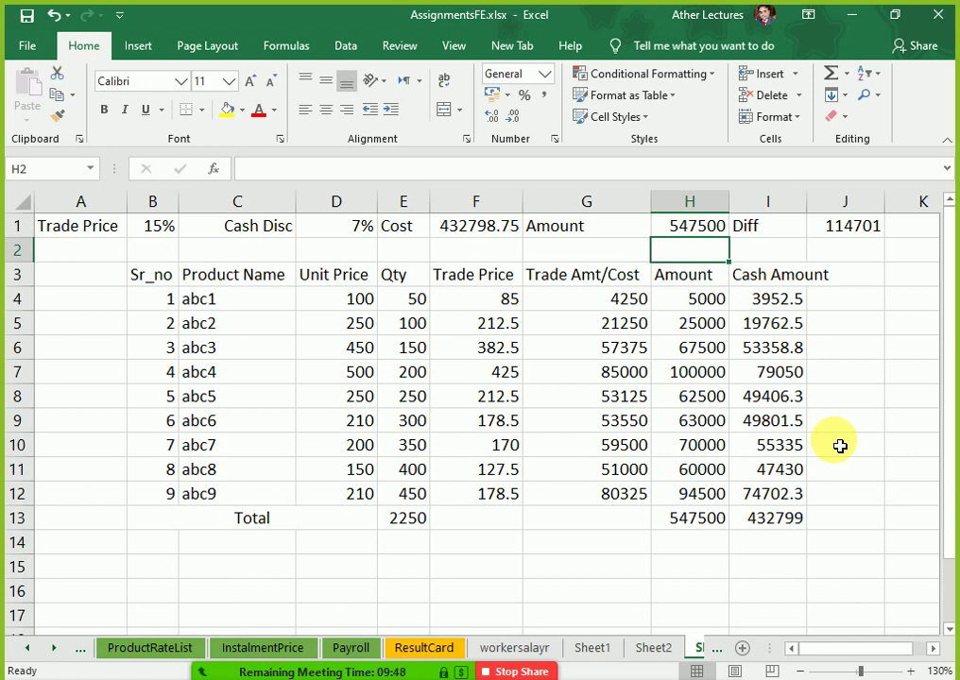
{"action": "key", "text": "Left"}
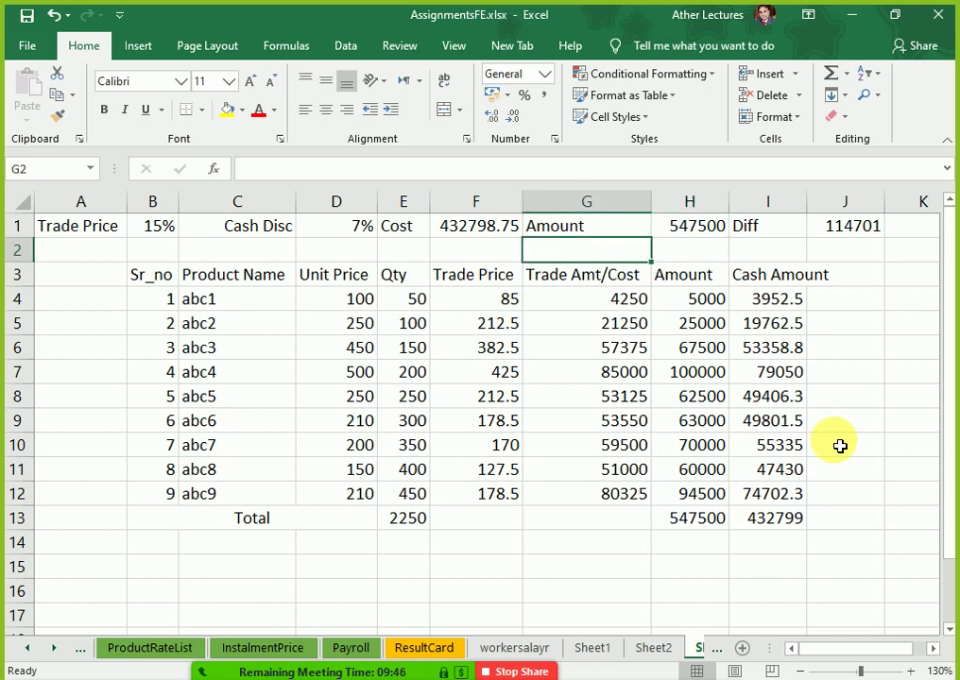
{"action": "key", "text": "Right"}
{"action": "key", "text": "Right"}
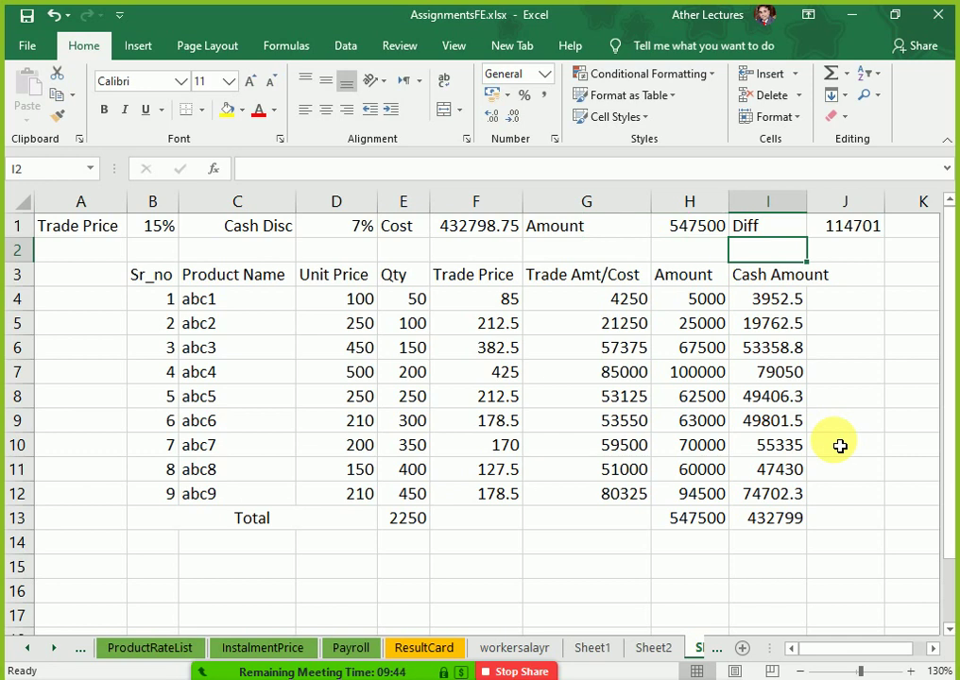
{"action": "type", "text": "%"}
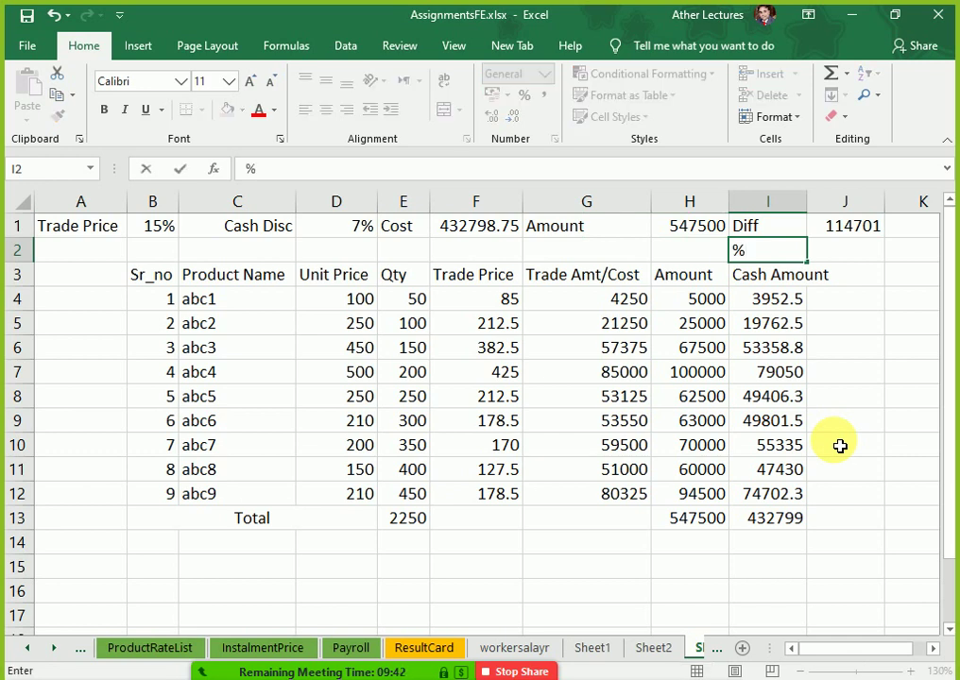
Calculate the difference as a share of Cost in J2 with =J1/F1, and format it as a percentage.
{"action": "key", "text": "Right"}
{"action": "type", "text": "="}
{"action": "key", "text": "Up"}
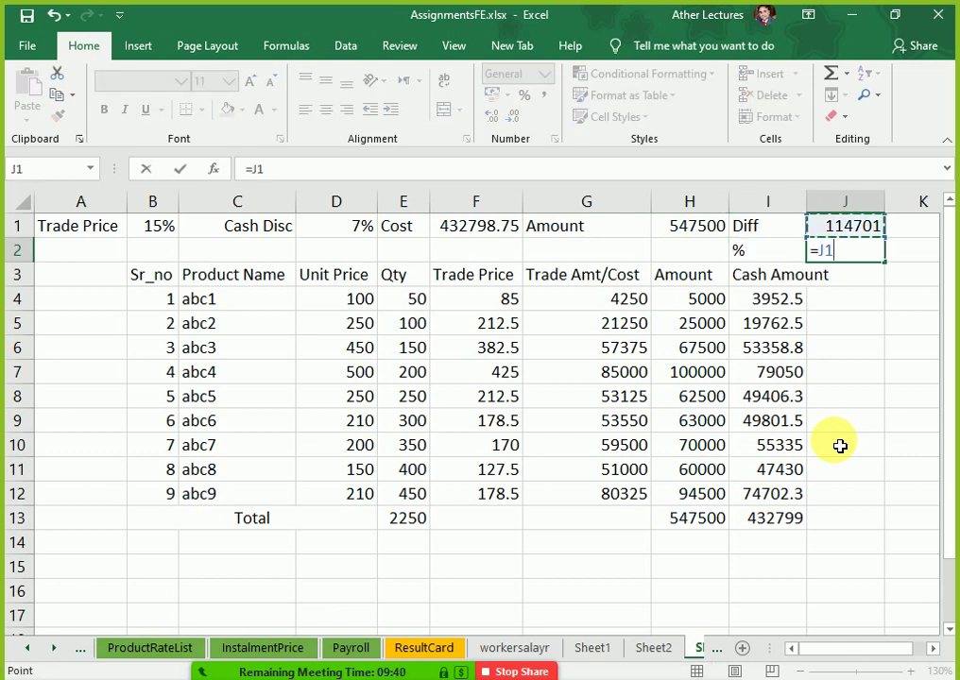
{"action": "type", "text": "/"}
{"action": "key", "text": "Left"}
{"action": "key", "text": "Left"}
{"action": "key", "text": "Left"}
{"action": "key", "text": "Left"}
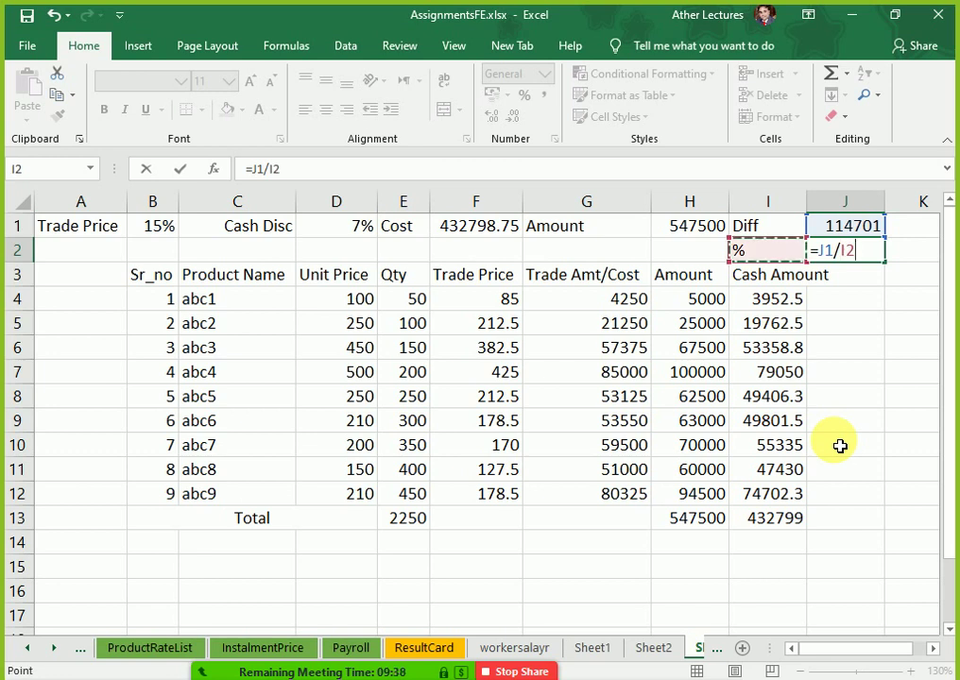
{"action": "key", "text": "Up"}
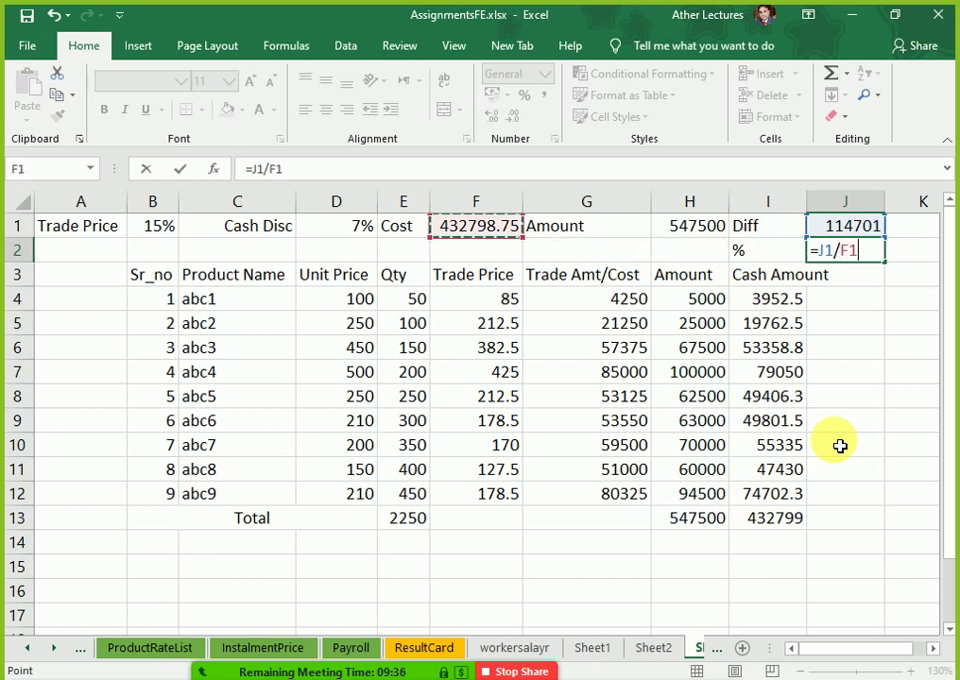
{"action": "key", "text": "Return"}
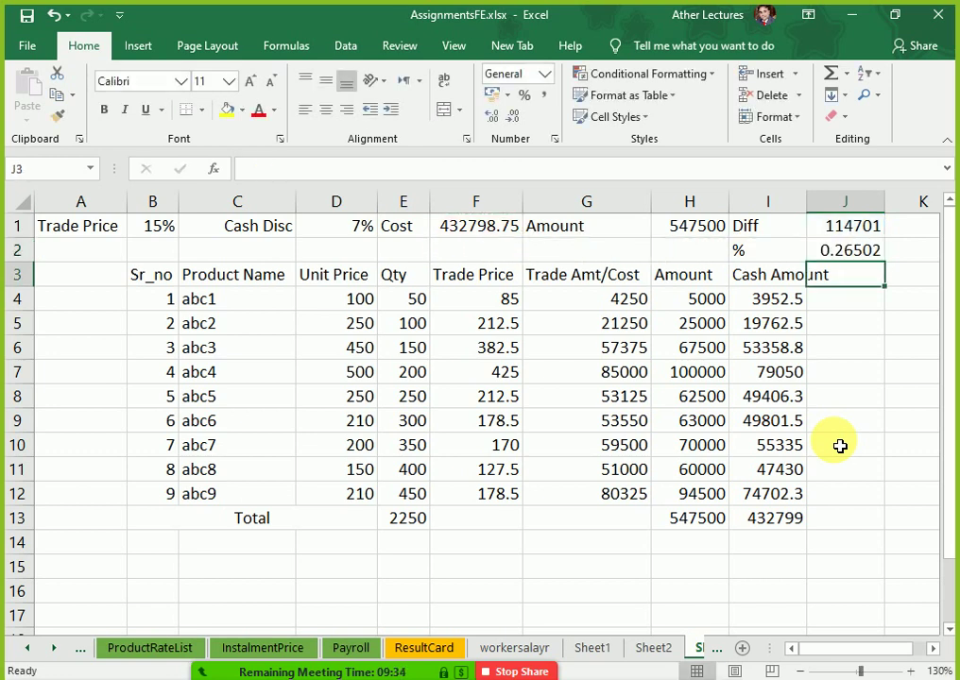
{"action": "key", "text": "Up"}
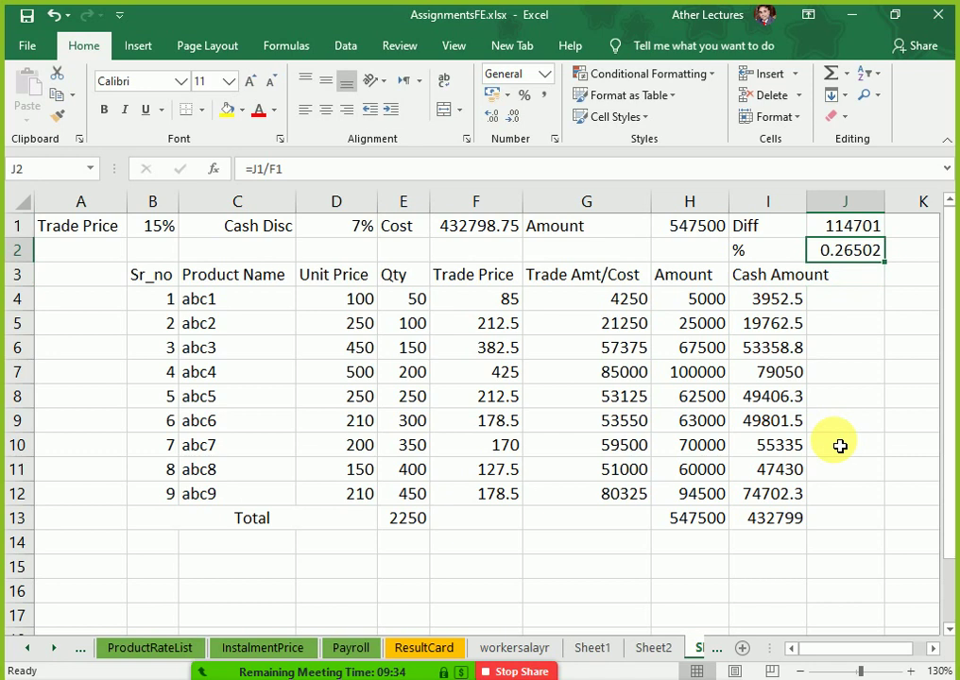
{"action": "left_click", "coordinate": [519, 98]}
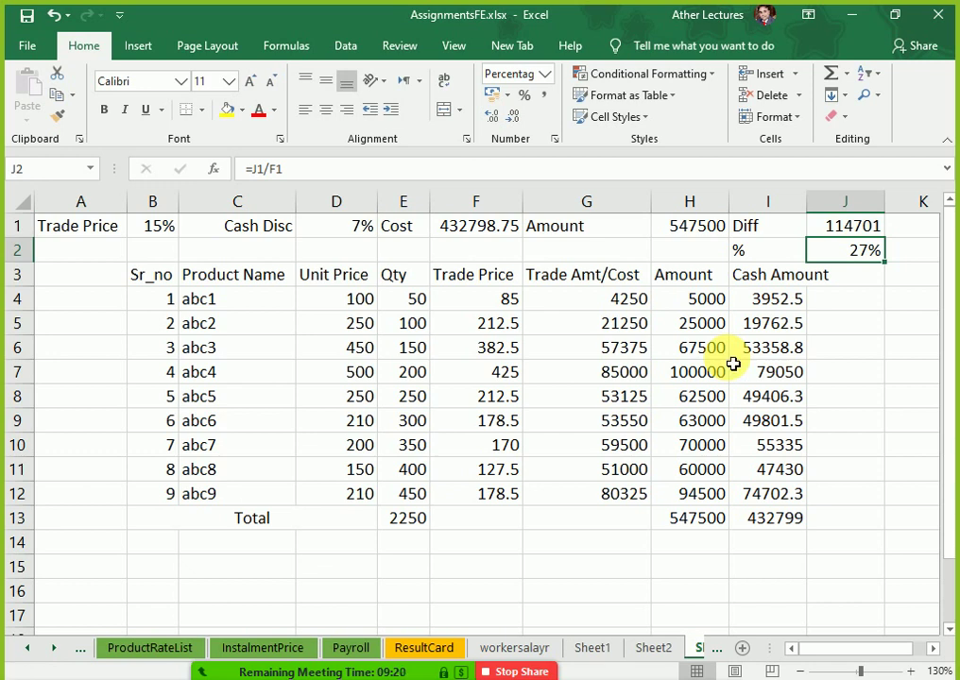
{"action": "mouse_move", "coordinate": [222, 672]}
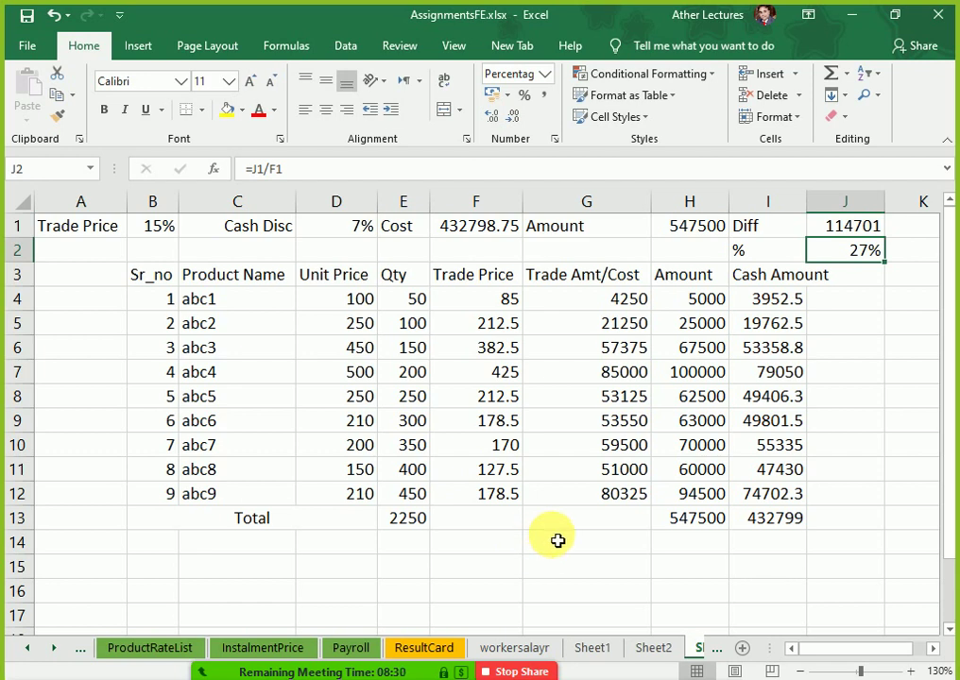
{"action": "scroll", "coordinate": [558, 540], "scroll_direction": "down", "scroll_amount": 1}
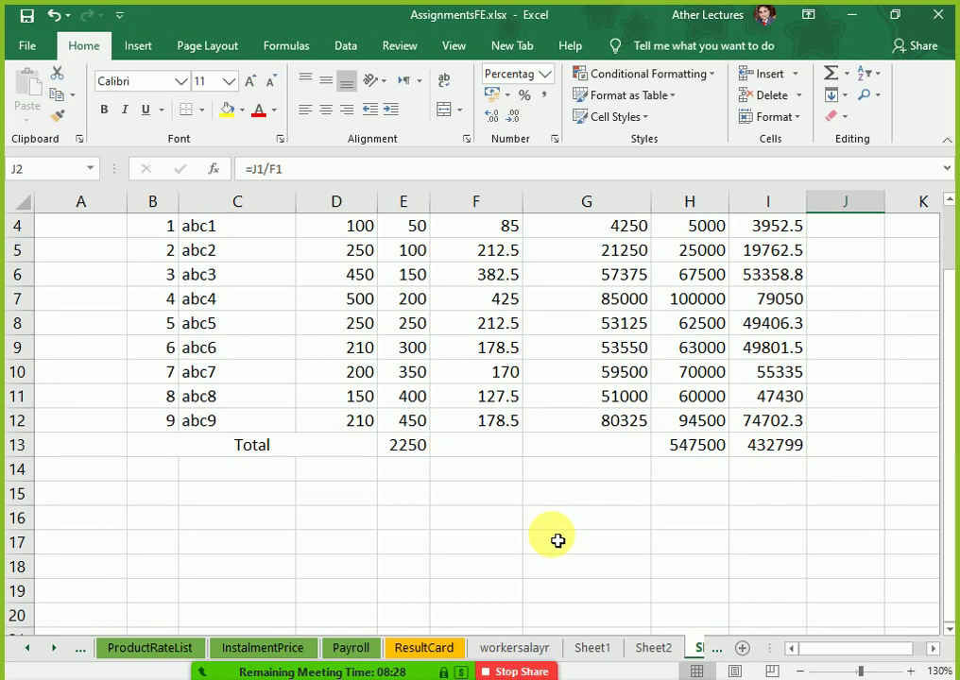
{"action": "scroll", "coordinate": [558, 541], "scroll_direction": "up", "scroll_amount": 1}
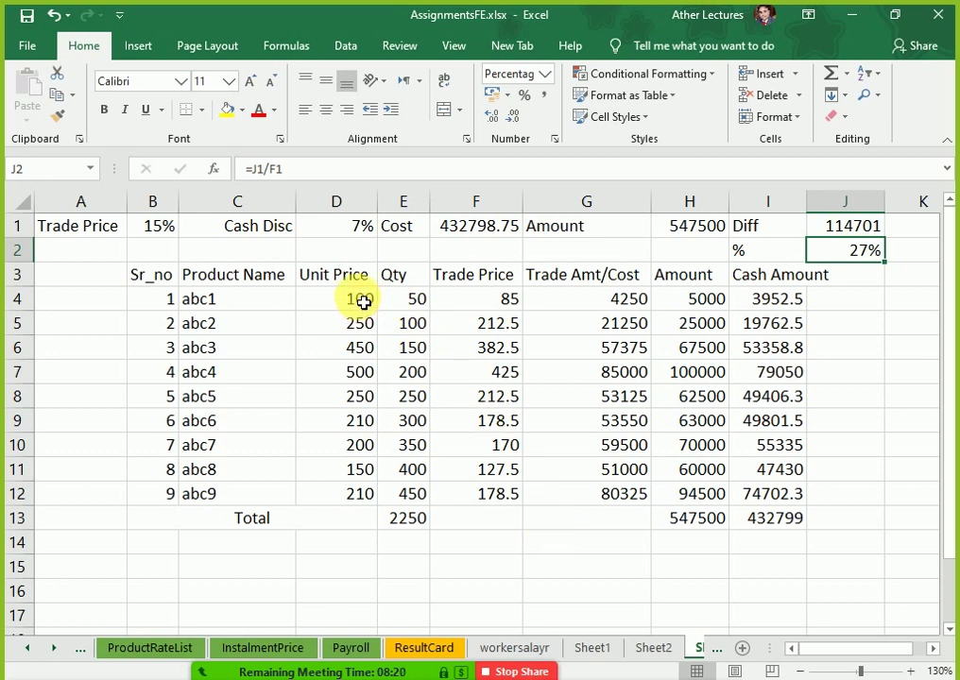
{"action": "mouse_move", "coordinate": [356, 289]}
{"action": "left_mouse_down"}
{"action": "mouse_move", "coordinate": [385, 338]}
{"action": "mouse_move", "coordinate": [407, 496]}
{"action": "left_mouse_up"}
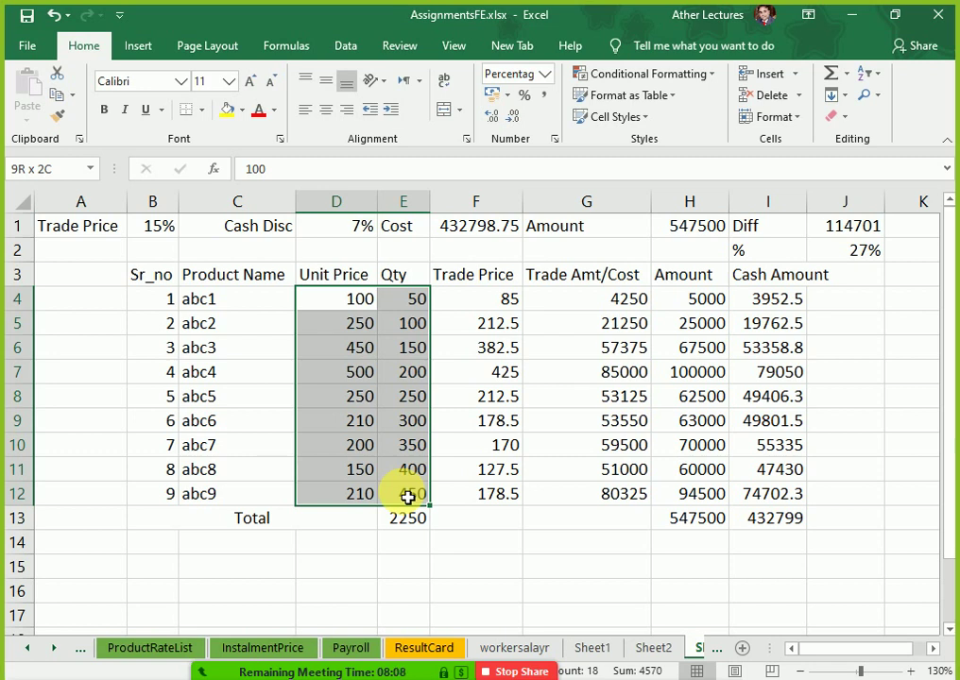
{"action": "mouse_move", "coordinate": [407, 496]}
{"action": "left_mouse_down"}
{"action": "mouse_move", "coordinate": [364, 313]}
{"action": "mouse_move", "coordinate": [349, 457]}
{"action": "mouse_move", "coordinate": [372, 510]}
{"action": "mouse_move", "coordinate": [393, 509]}
{"action": "left_mouse_up"}
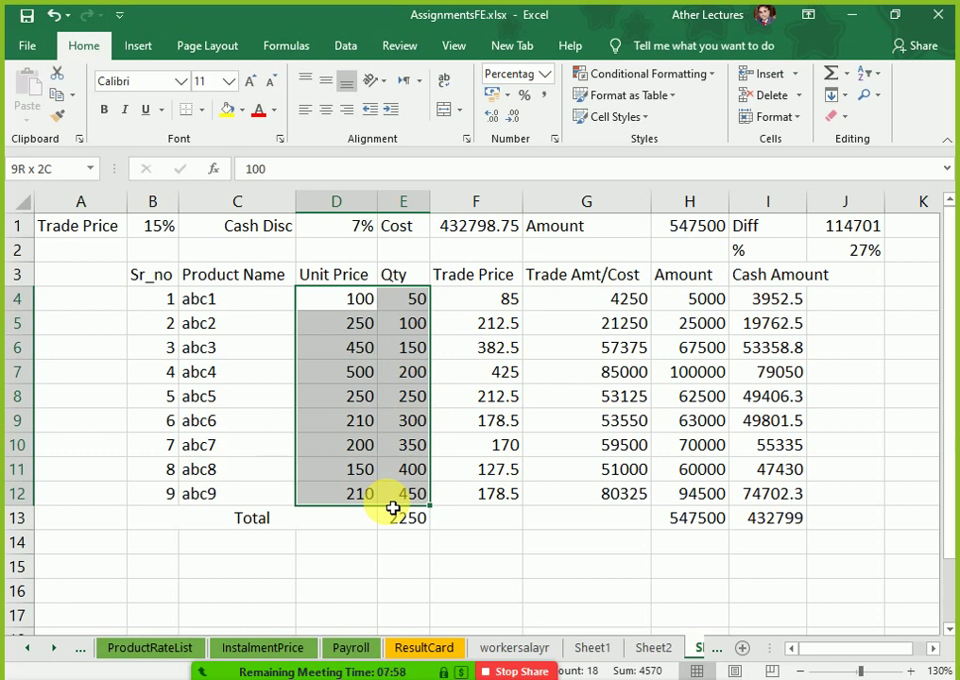
{"action": "left_click_drag", "start_coordinate": [510, 297], "coordinate": [774, 493]}
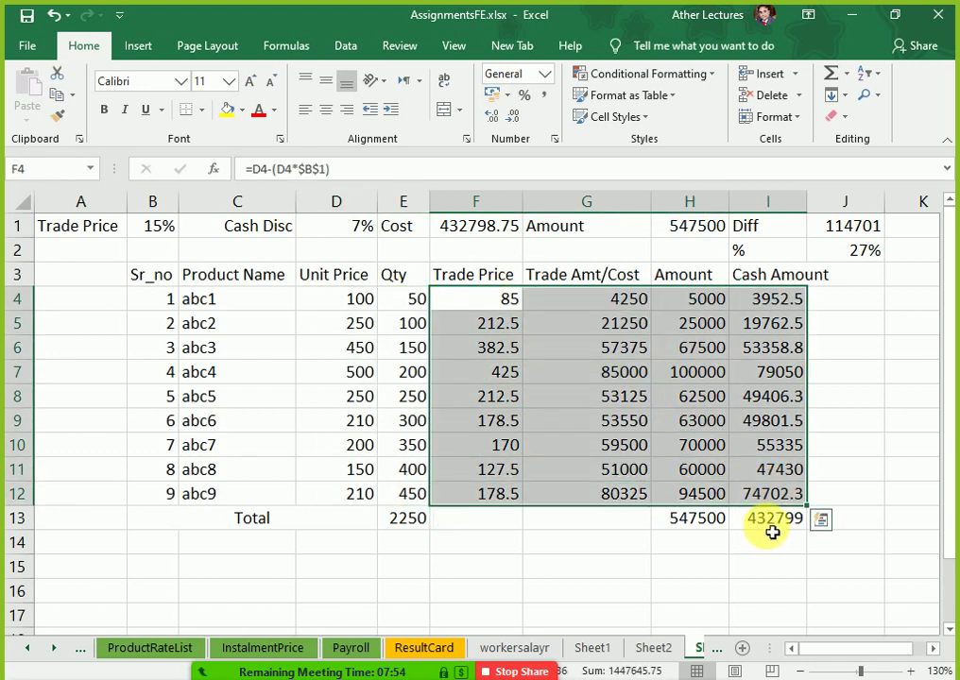
Right-align the Diff and % labels in I1:I2 and fit column I's width to its contents.
{"action": "left_click_drag", "start_coordinate": [853, 252], "coordinate": [767, 243]}
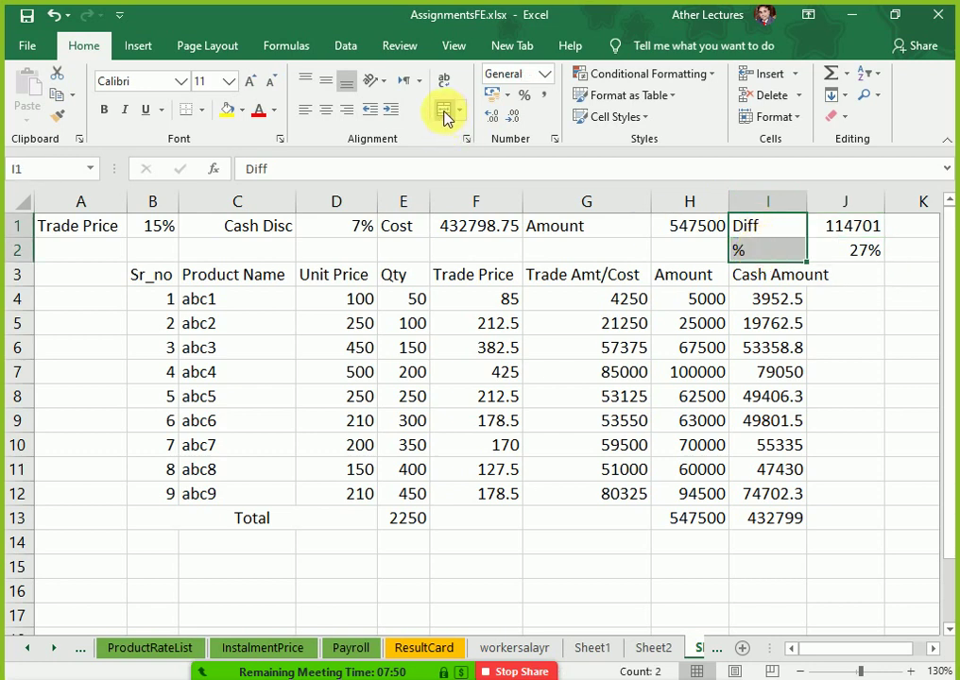
{"action": "left_click", "coordinate": [348, 113]}
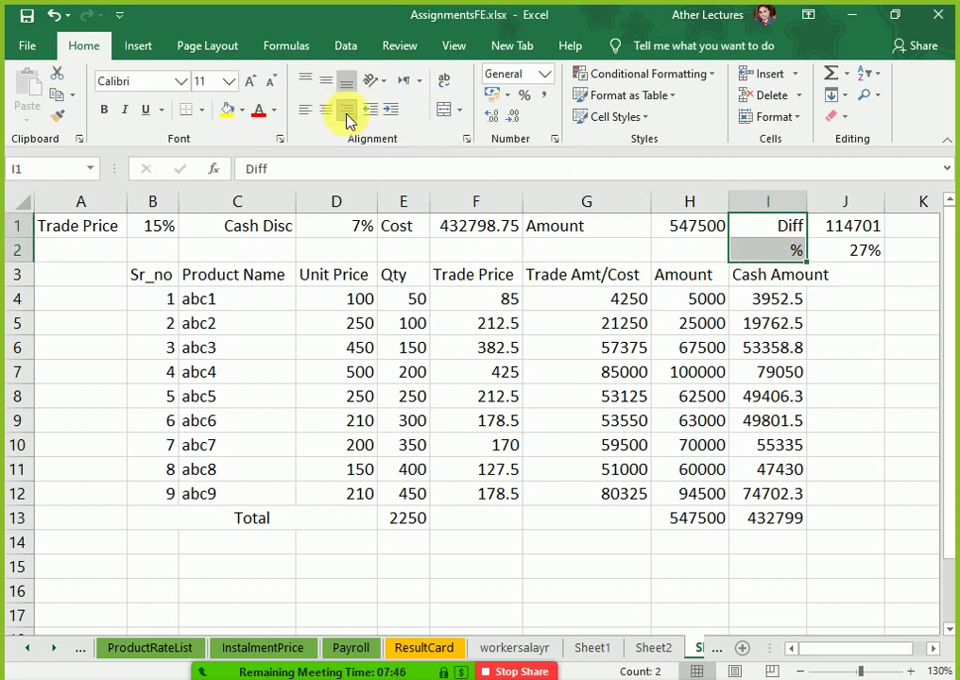
{"action": "left_click", "coordinate": [856, 251]}
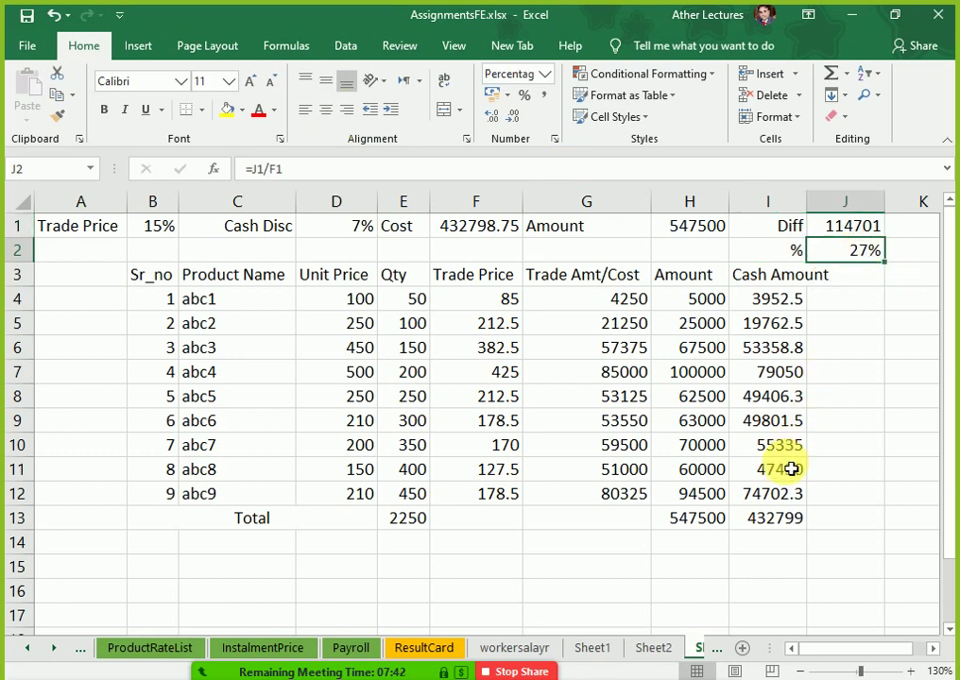
{"action": "double_click", "coordinate": [806, 203]}
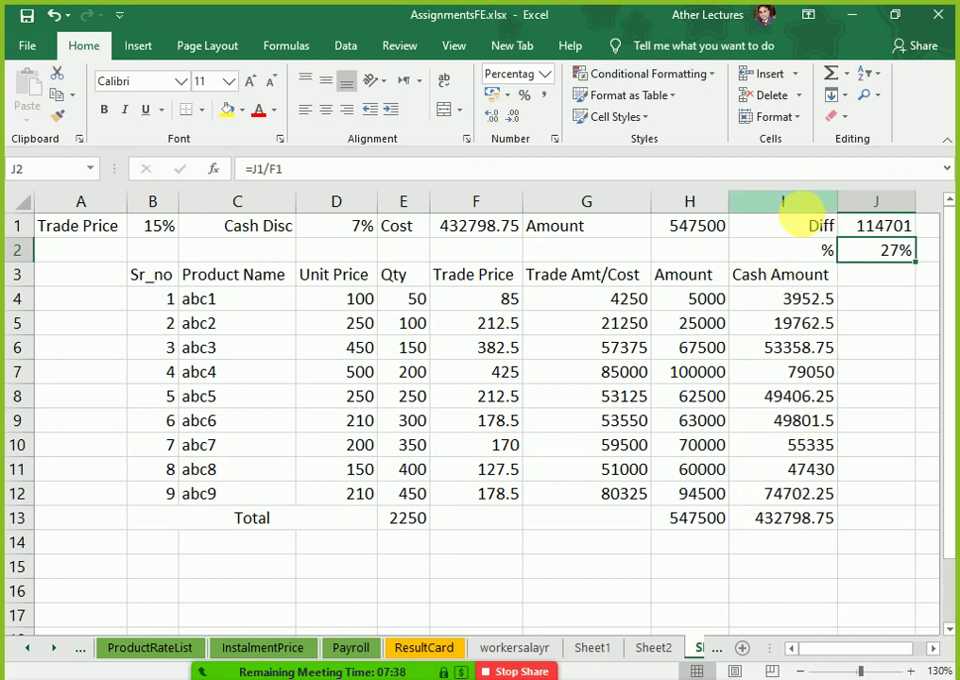
{"action": "left_click", "coordinate": [850, 477]}
{"action": "left_click", "coordinate": [860, 251]}
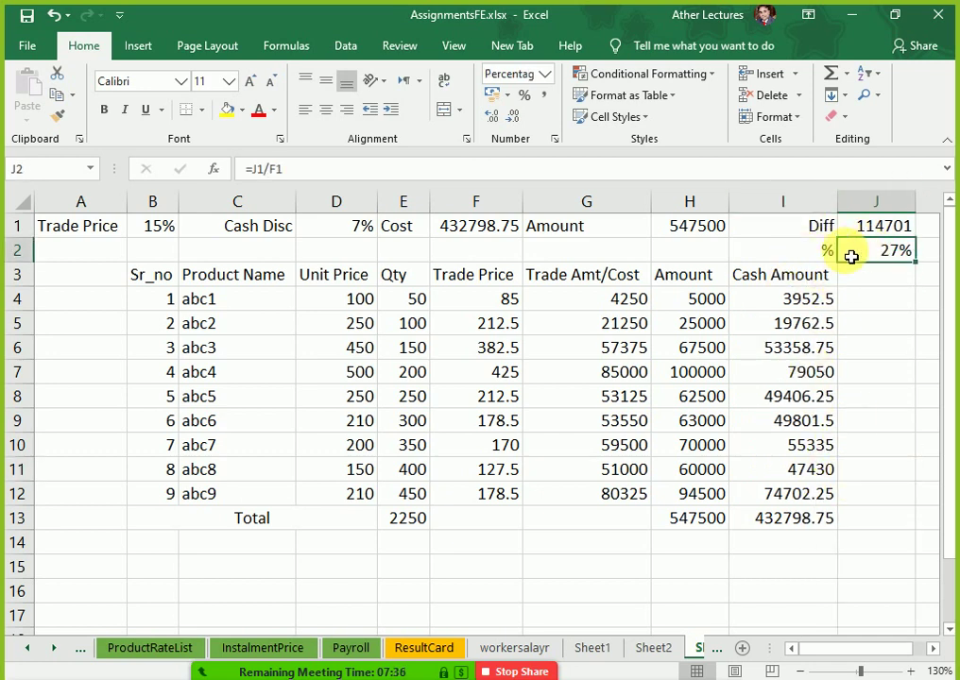
{"action": "left_click_drag", "start_coordinate": [851, 252], "coordinate": [786, 236]}
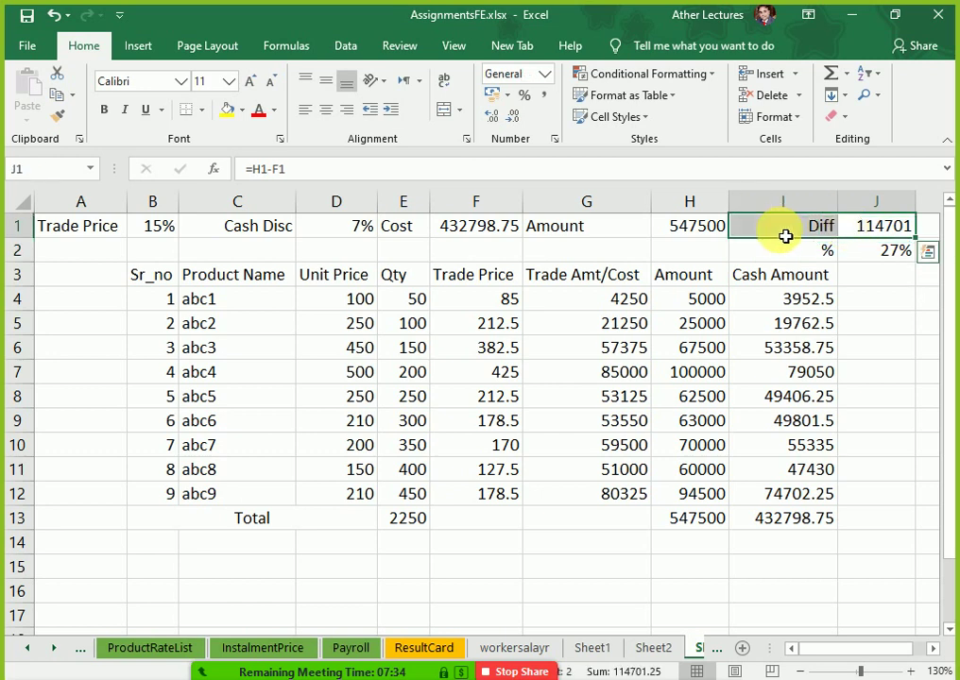
{"action": "left_click_drag", "start_coordinate": [868, 254], "coordinate": [786, 257]}
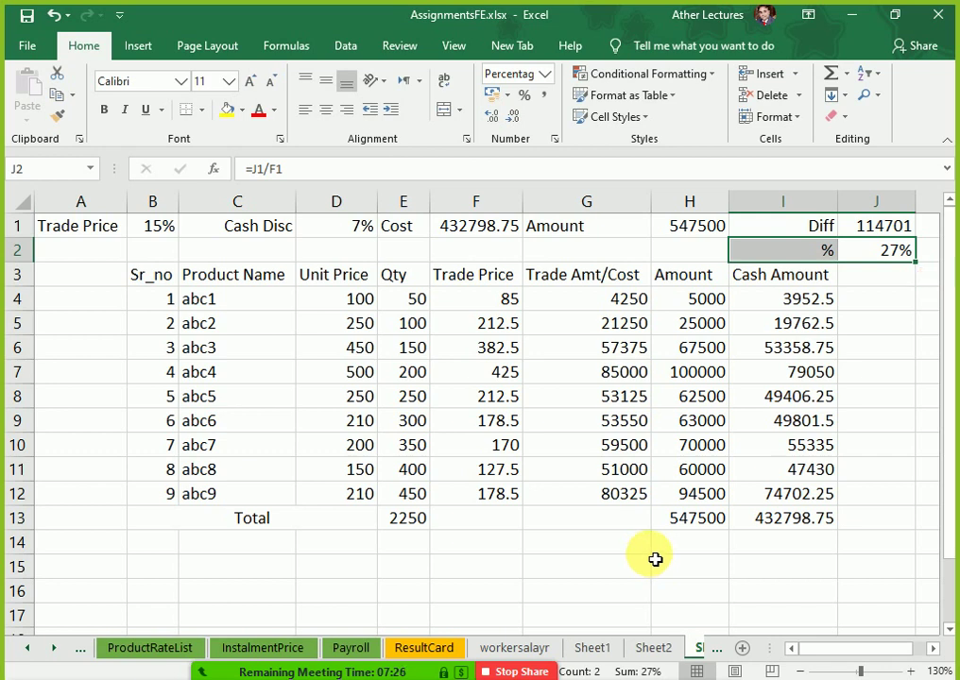
Enter 5% in cell H15, below the Amount total.
{"action": "left_click", "coordinate": [691, 555]}
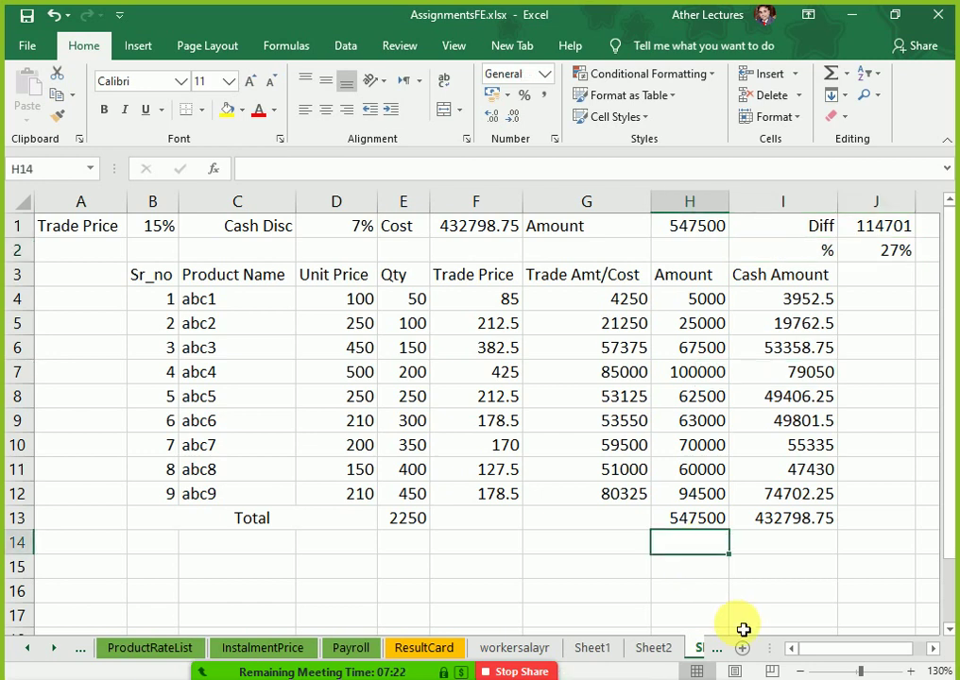
{"action": "key", "text": "Down"}
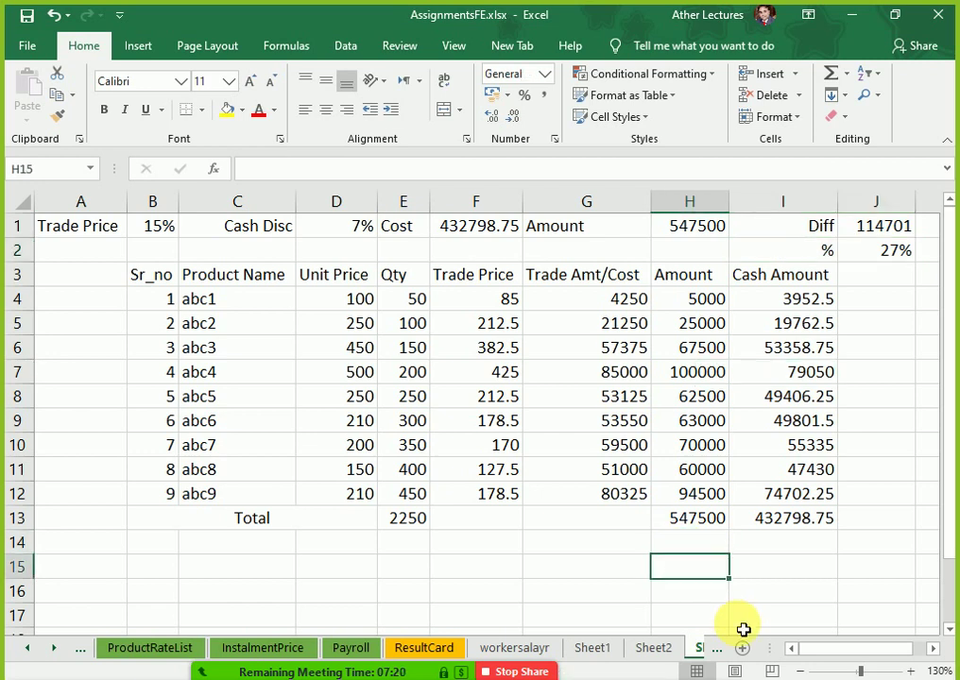
{"action": "key", "text": "Up"}
{"action": "key", "text": "Down"}
{"action": "key", "text": "Left"}
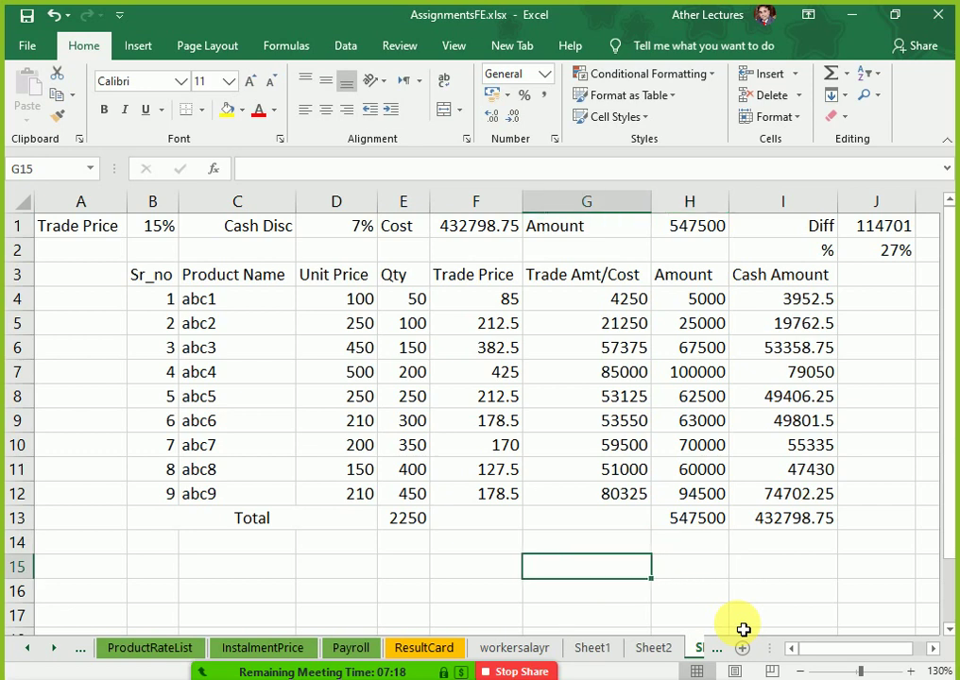
{"action": "key", "text": "Right"}
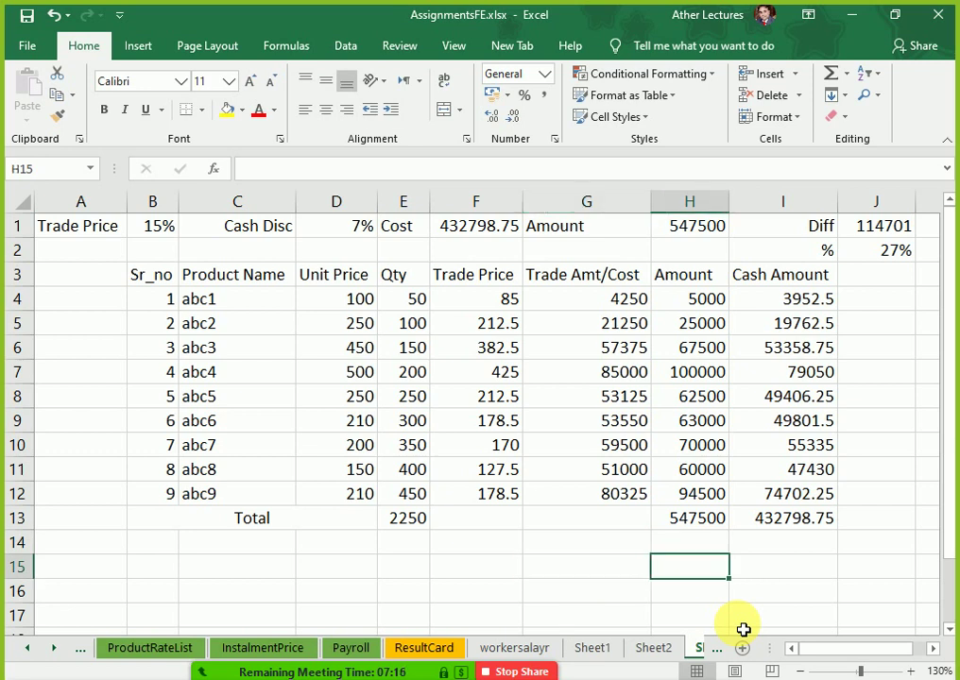
{"action": "type", "text": "5%"}
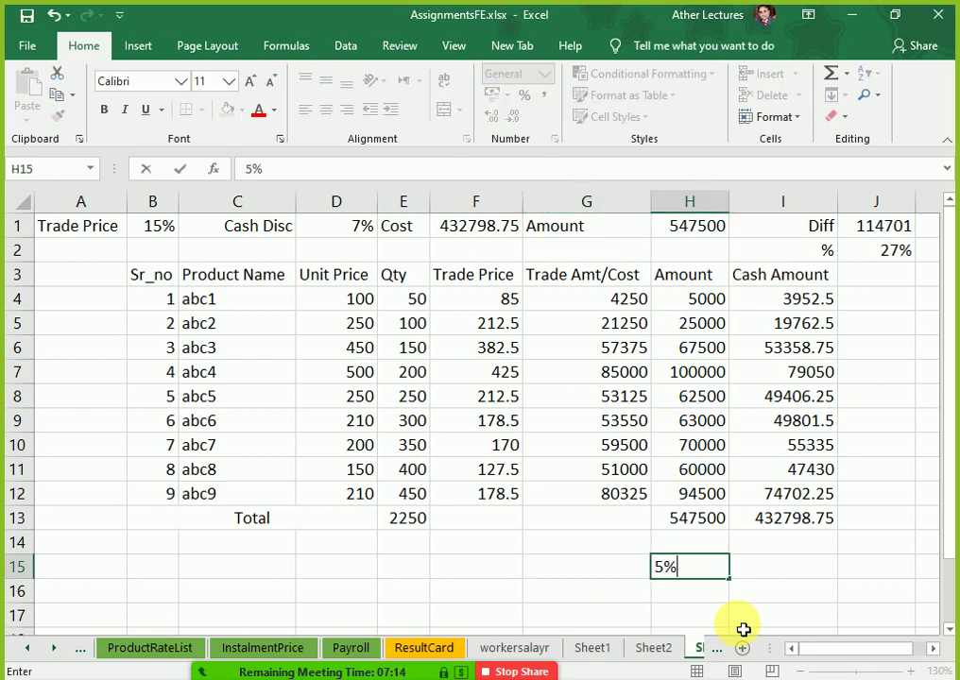
{"action": "key", "text": "Return"}
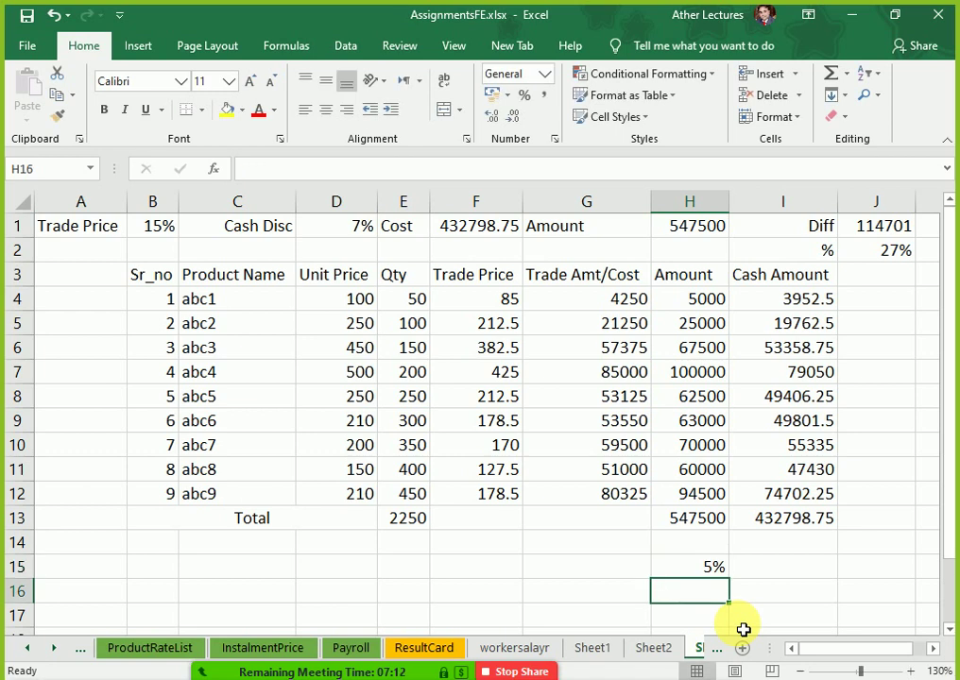
Enter 7% in cell H16, directly below the 5% value.
{"action": "type", "text": "7&"}
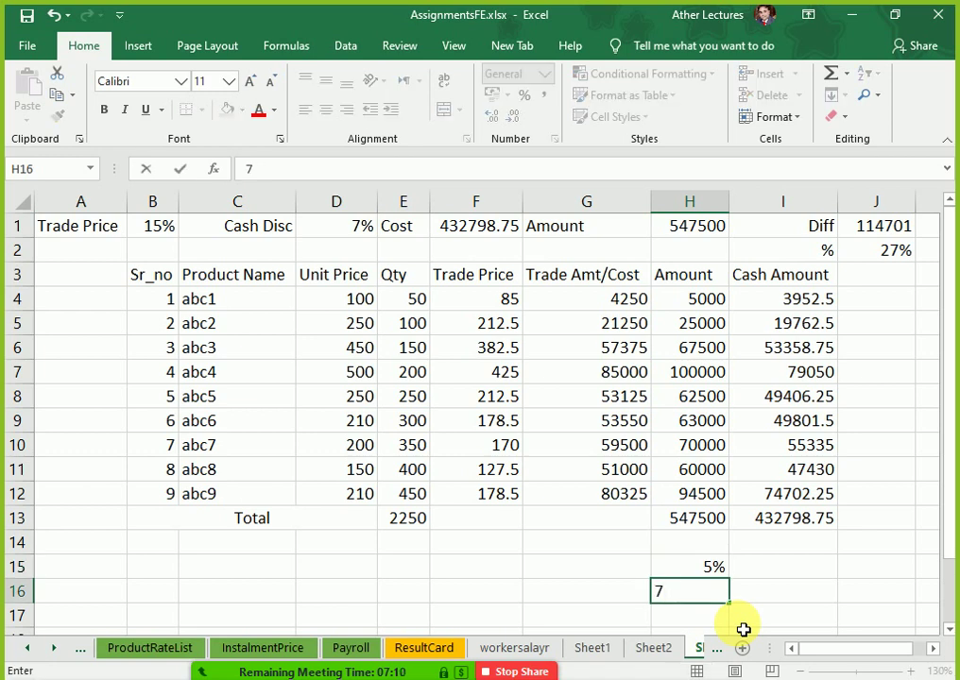
{"action": "key", "text": "Return"}
{"action": "key", "text": "Up"}
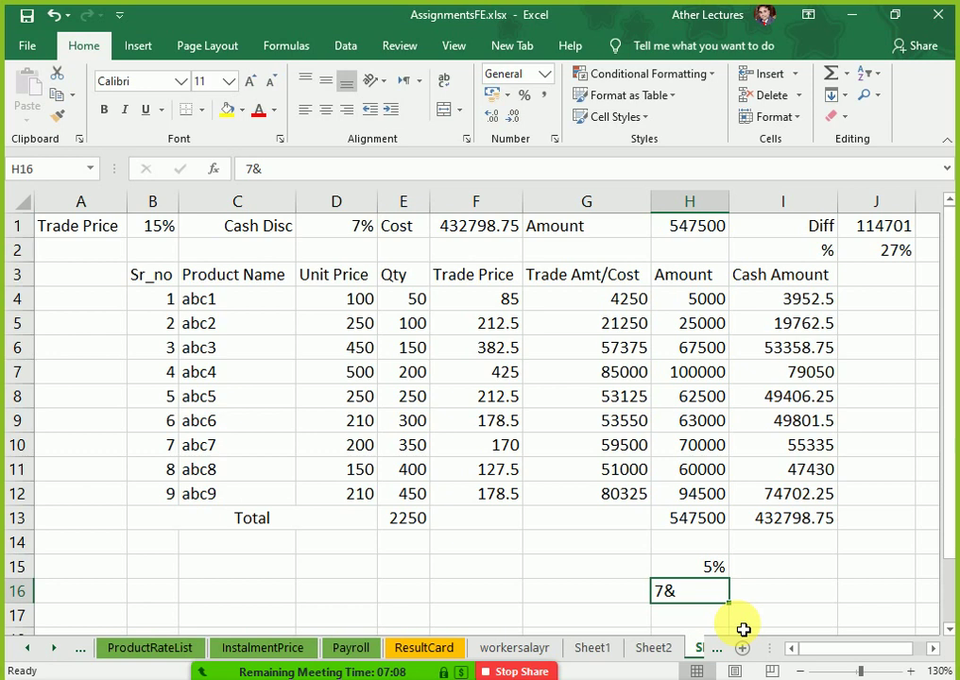
{"action": "key", "text": "F2"}
{"action": "key", "text": "BackSpace"}
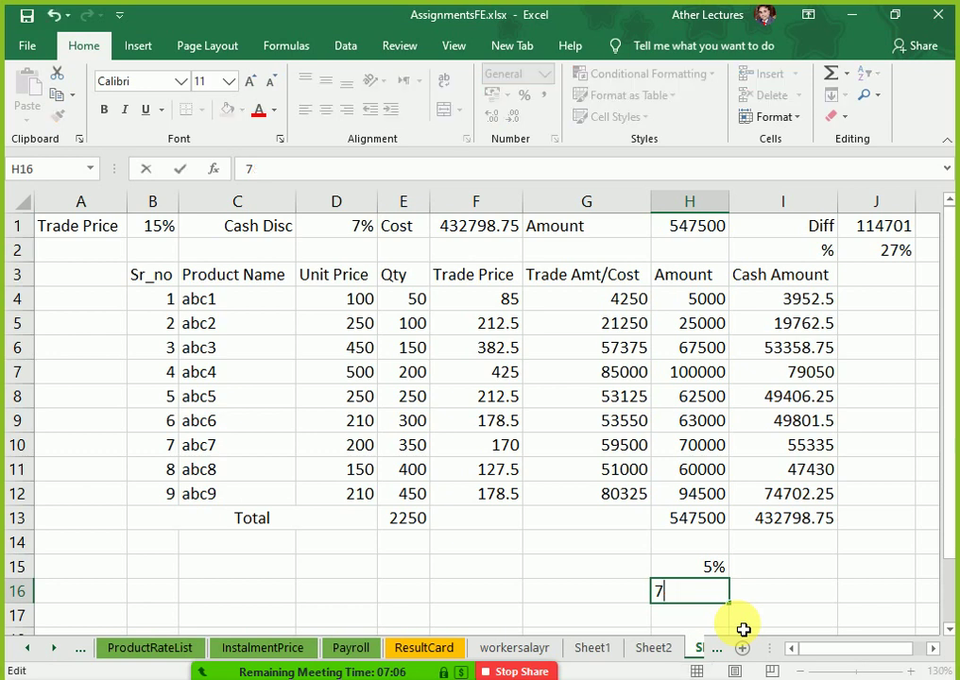
{"action": "type", "text": "%"}
{"action": "key", "text": "Return"}
{"action": "key", "text": "Right"}
{"action": "key", "text": "Up"}
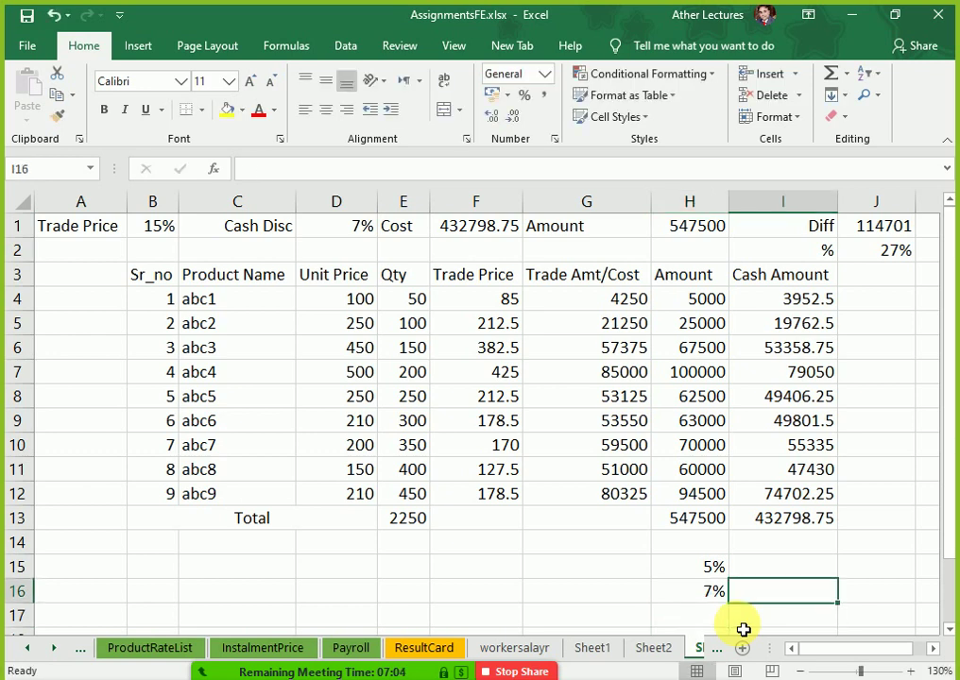
{"action": "key", "text": "Up"}
{"action": "key", "text": "Up"}
{"action": "key", "text": "Up"}
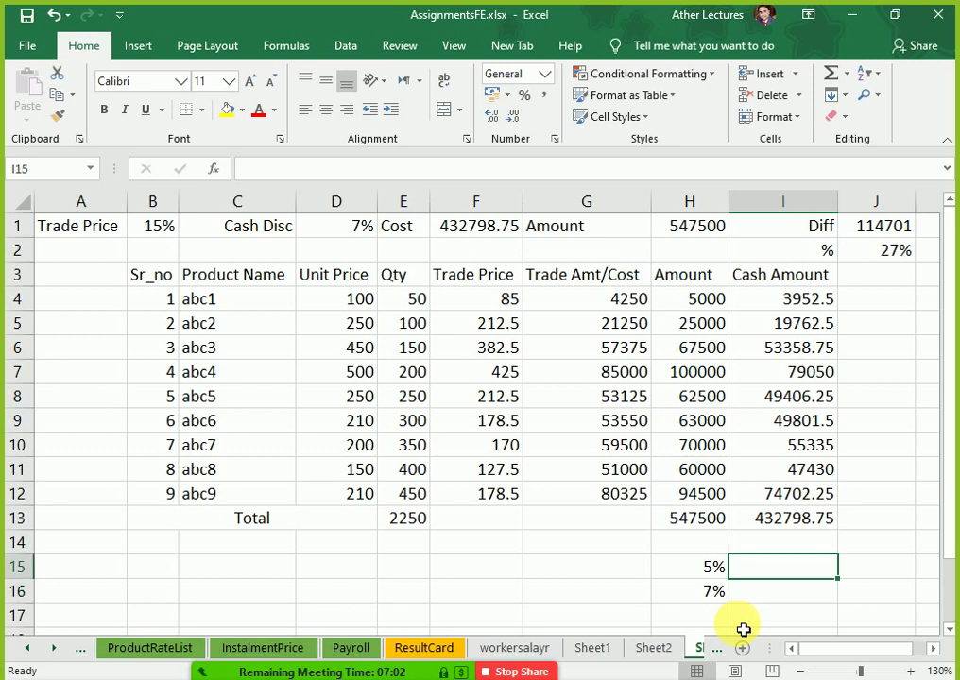
{"action": "key", "text": "Left"}
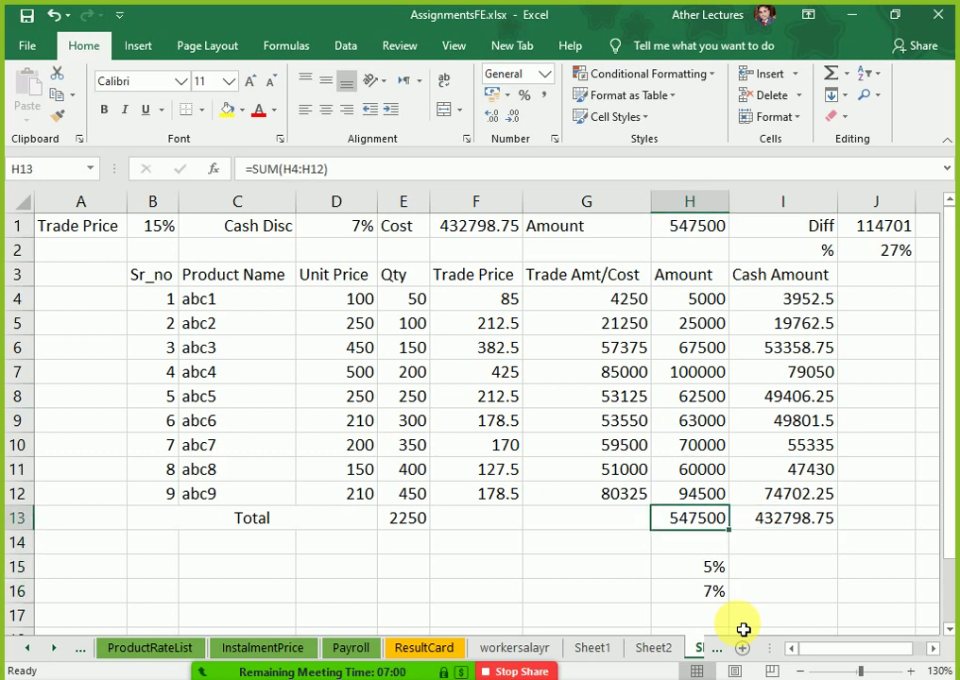
Move the 5% and 7% values from H15:H16 one column over into G15:G16.
{"action": "key", "text": "Down"}
{"action": "key", "text": "Down"}
{"action": "key", "text": "shift+Down"}
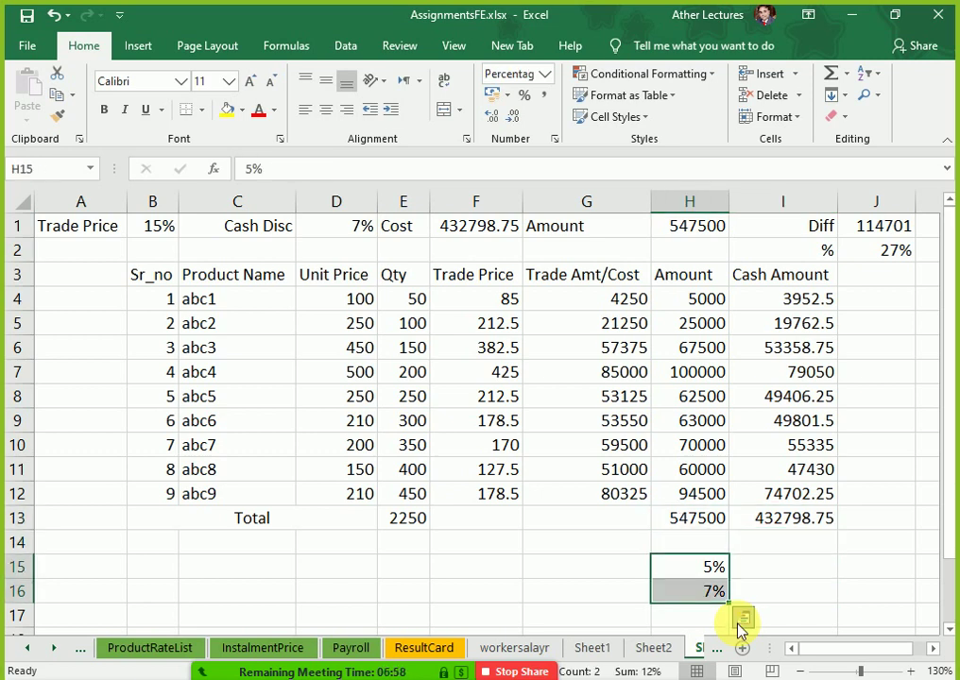
{"action": "key", "text": "ctrl+x"}
{"action": "key", "text": "Left"}
{"action": "key", "text": "ctrl+v"}
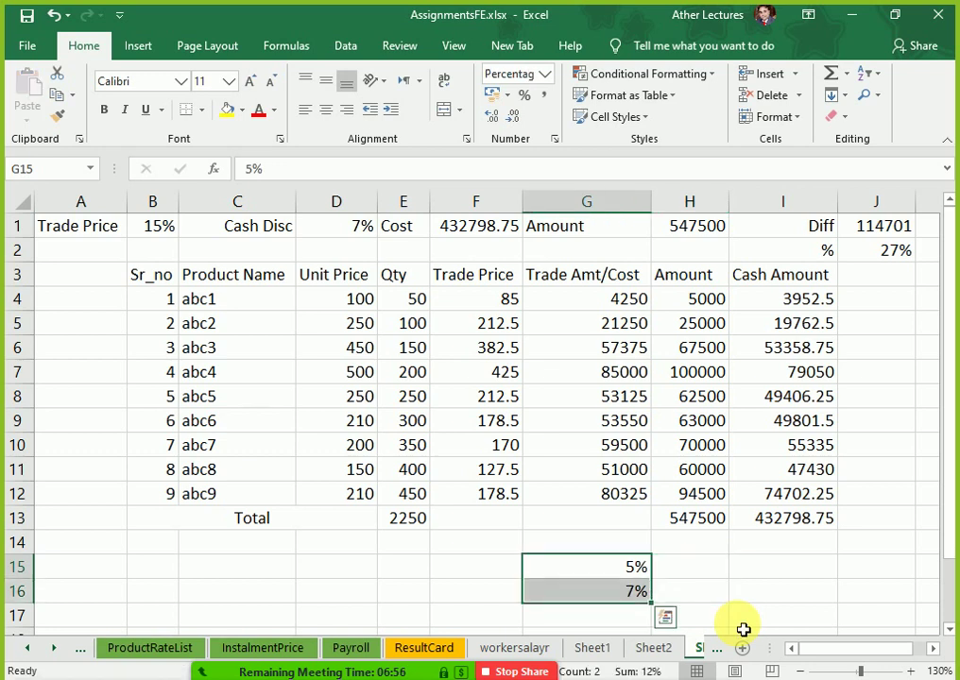
Calculate 5% of the Amount total in H15 with the formula =H13*G15.
{"action": "key", "text": "Right"}
{"action": "key", "text": "Up"}
{"action": "key", "text": "Up"}
{"action": "key", "text": "Down"}
{"action": "key", "text": "Down"}
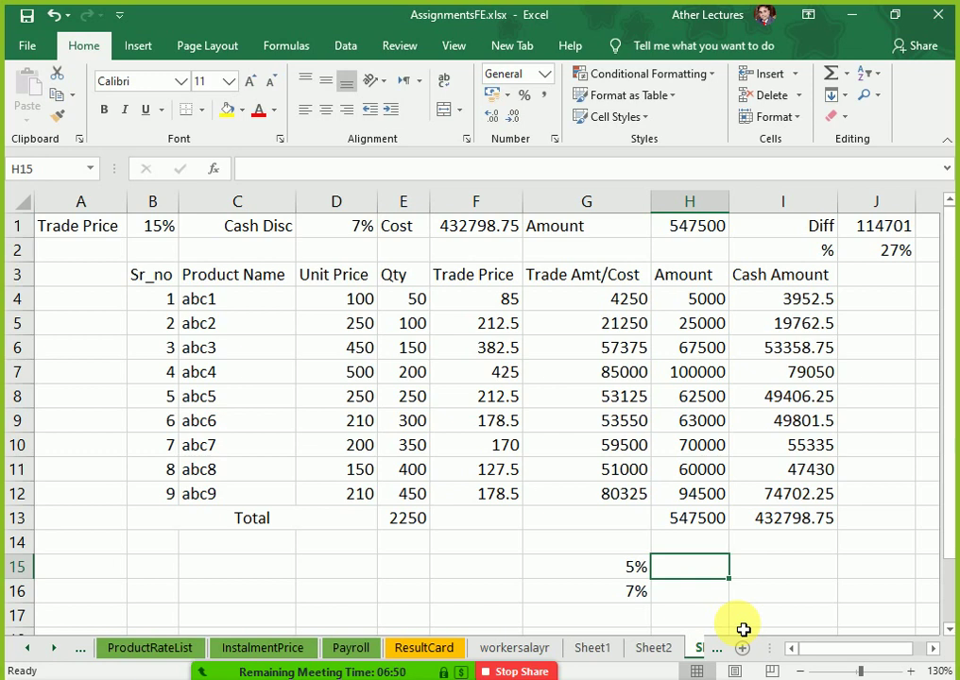
{"action": "type", "text": "="}
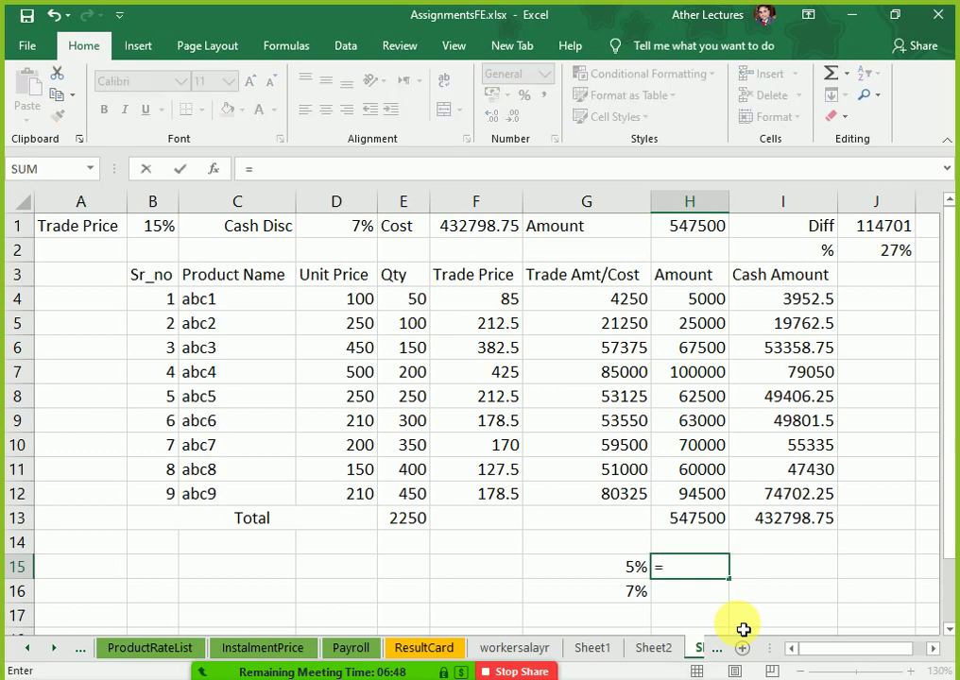
{"action": "key", "text": "Up"}
{"action": "key", "text": "Up"}
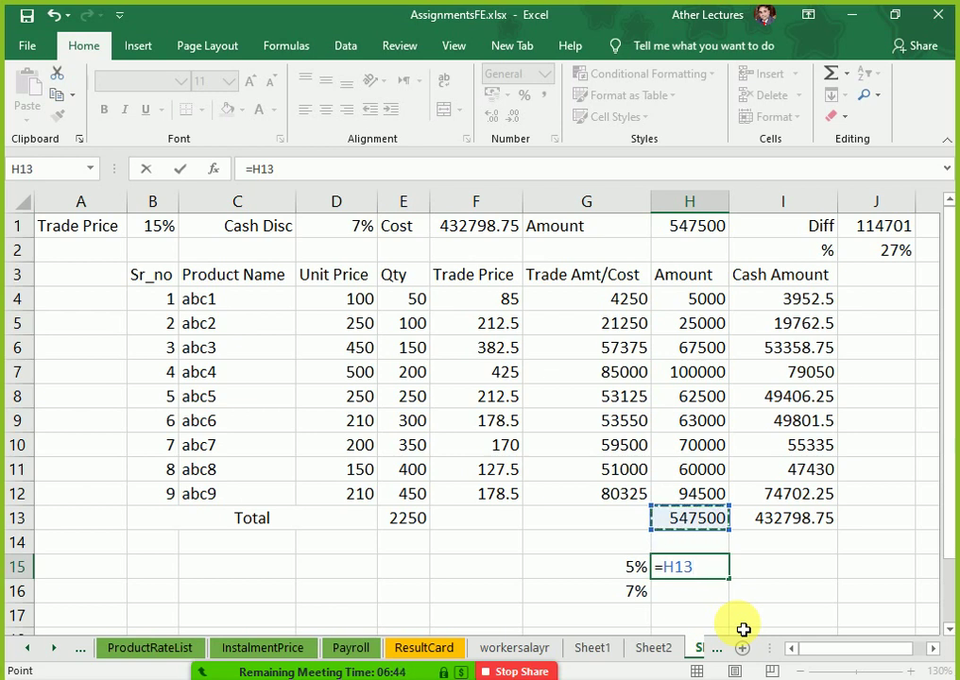
{"action": "type", "text": "*"}
{"action": "key", "text": "Left"}
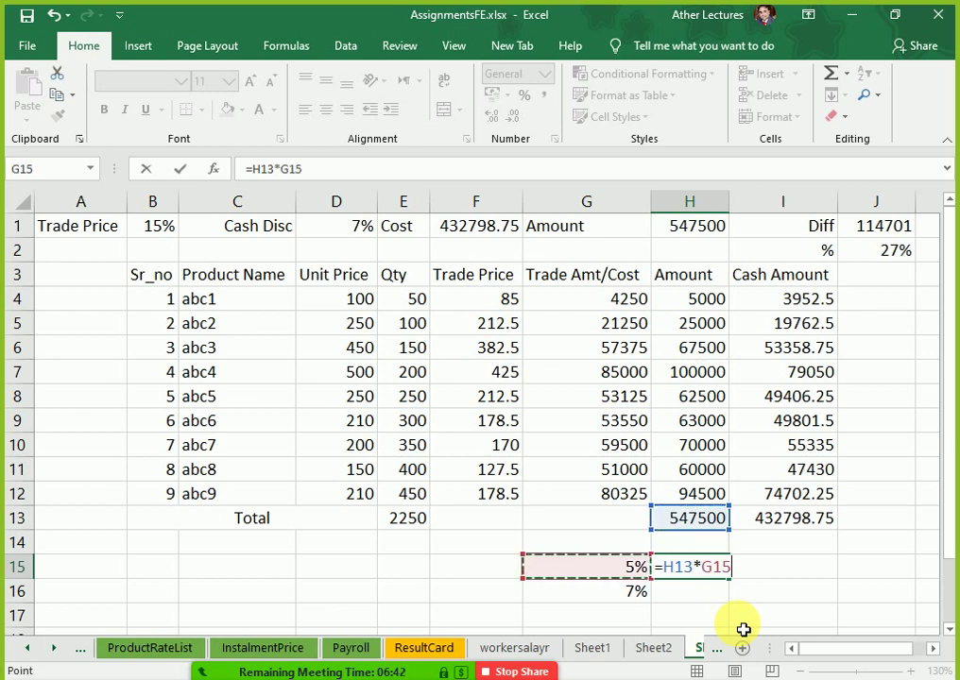
{"action": "key", "text": "Return"}
Calculate 7% of the Amount total in H16 with the formula =H13*G16.
{"action": "type", "text": "="}
{"action": "key", "text": "Up"}
{"action": "key", "text": "Up"}
{"action": "key", "text": "Up"}
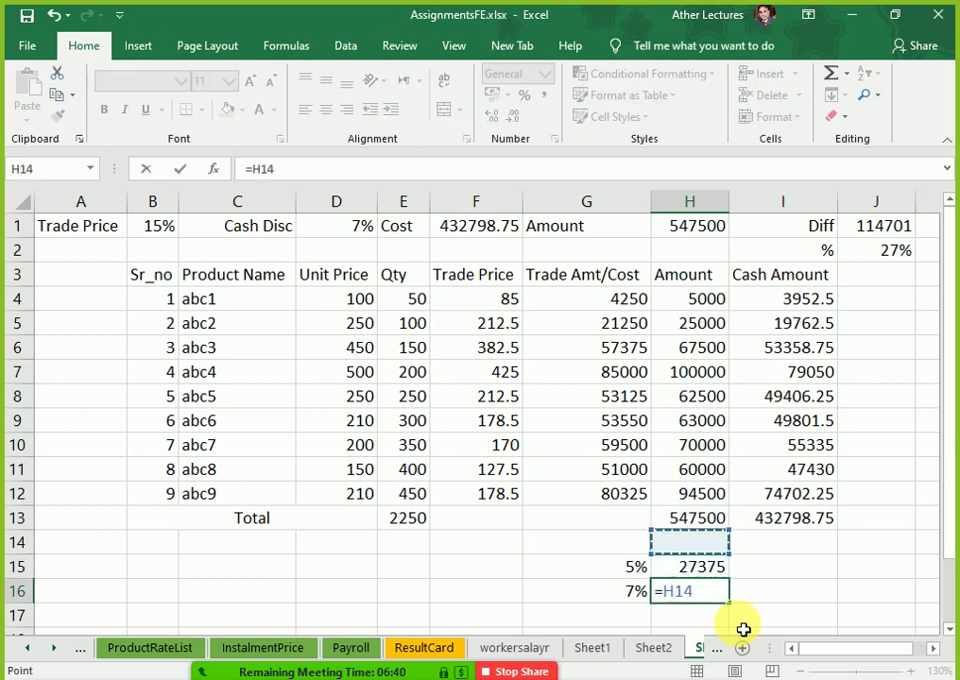
{"action": "type", "text": "*"}
{"action": "key", "text": "Left"}
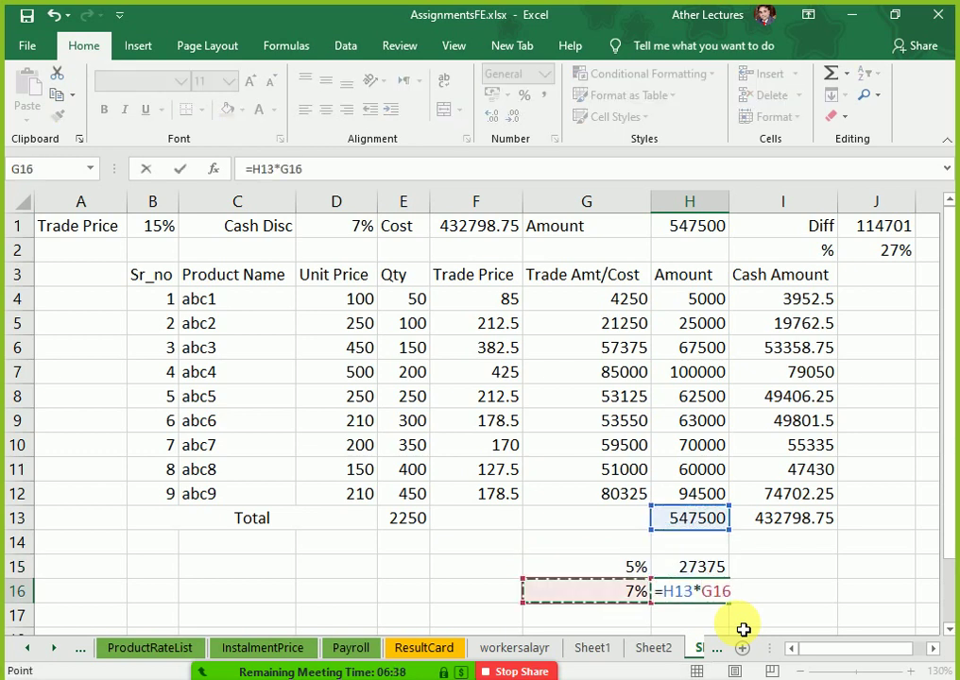
{"action": "key", "text": "Return"}
Make the percentage references absolute in H15 and H16, giving =H13*$G$15 and =H13*$G$16.
{"action": "key", "text": "Up"}
{"action": "key", "text": "Right"}
{"action": "key", "text": "Up"}
{"action": "key", "text": "Left"}
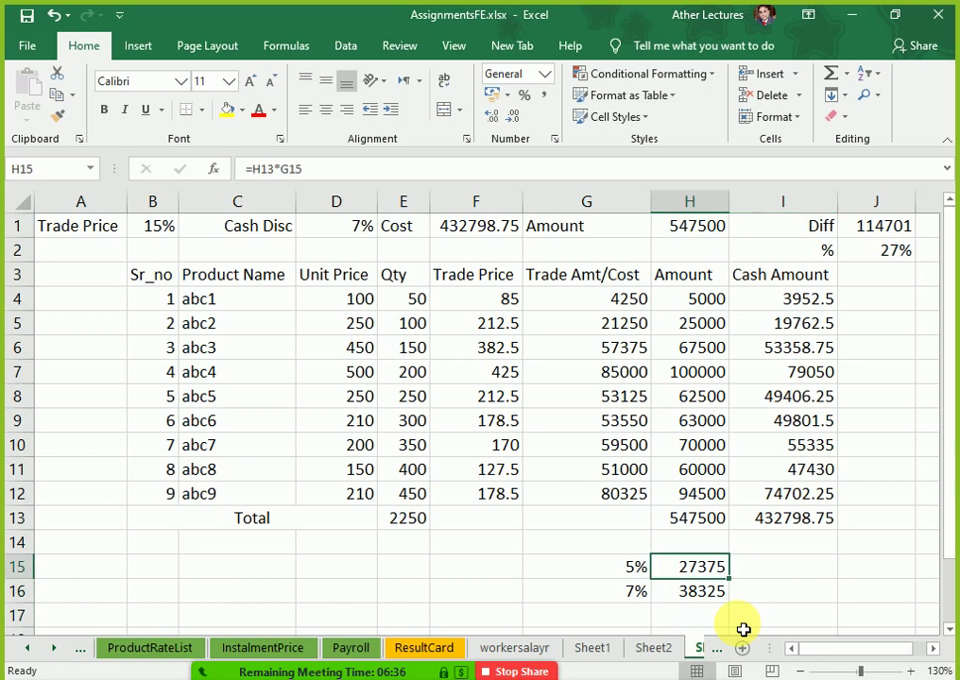
{"action": "key", "text": "F2"}
{"action": "key", "text": "F4"}
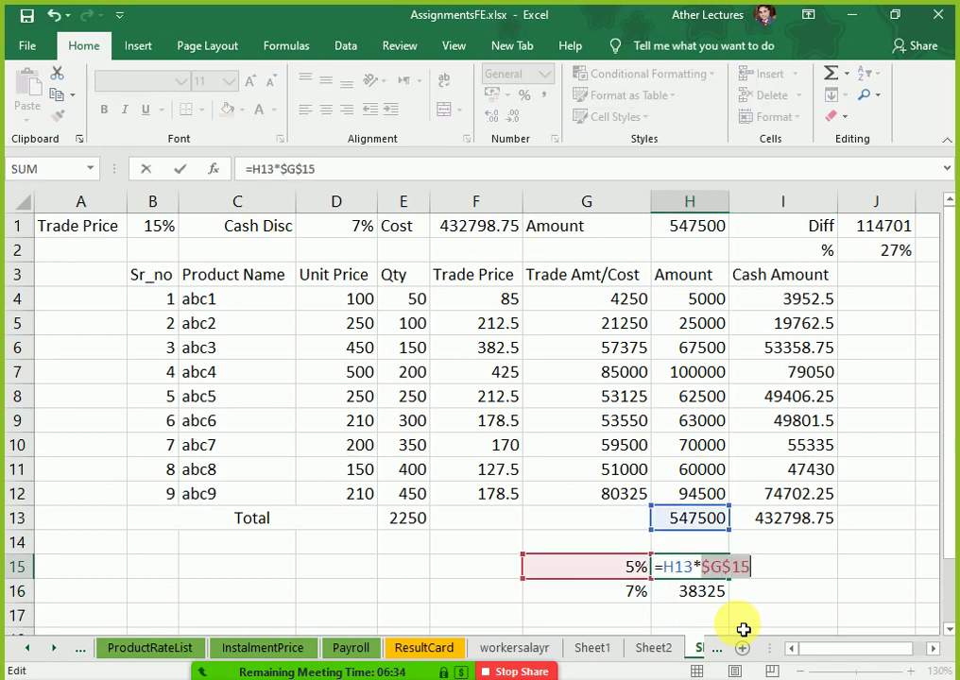
{"action": "key", "text": "Return"}
{"action": "key", "text": "F2"}
{"action": "key", "text": "F4"}
{"action": "key", "text": "ctrl+Return"}
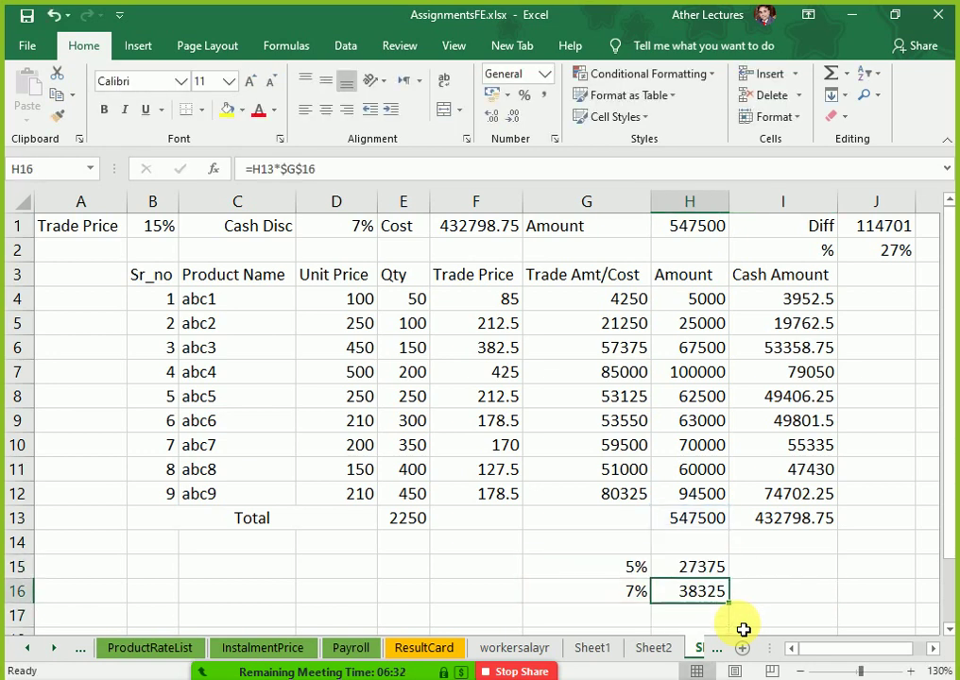
Add the Amount total and both percentage amounts in H17 with =H13+H15+H16.
{"action": "scroll", "coordinate": [743, 628], "scroll_direction": "down", "scroll_amount": 1}
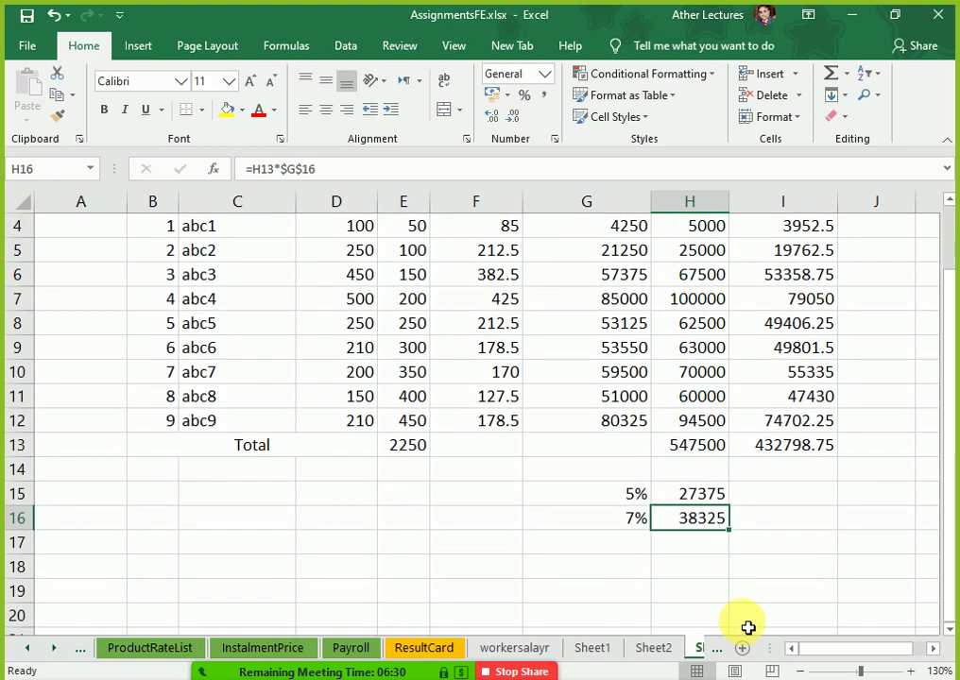
{"action": "scroll", "coordinate": [752, 596], "scroll_direction": "up", "scroll_amount": 1}
{"action": "left_click_drag", "start_coordinate": [706, 567], "coordinate": [702, 593]}
{"action": "left_click", "coordinate": [702, 624]}
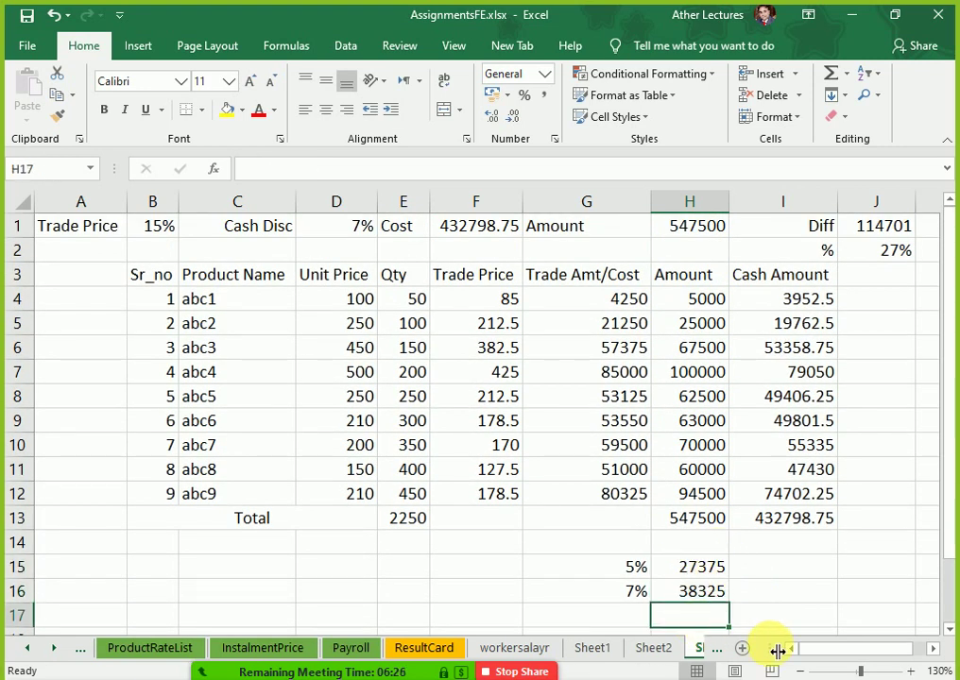
{"action": "type", "text": "="}
{"action": "key", "text": "Up"}
{"action": "key", "text": "Up"}
{"action": "key", "text": "Up"}
{"action": "key", "text": "Up"}
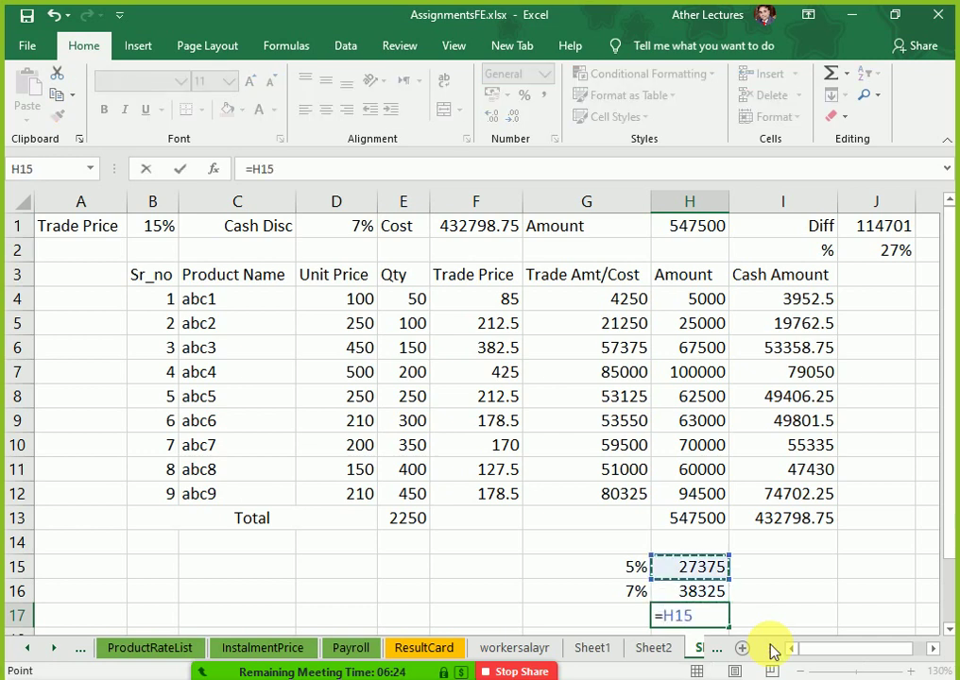
{"action": "type", "text": "+"}
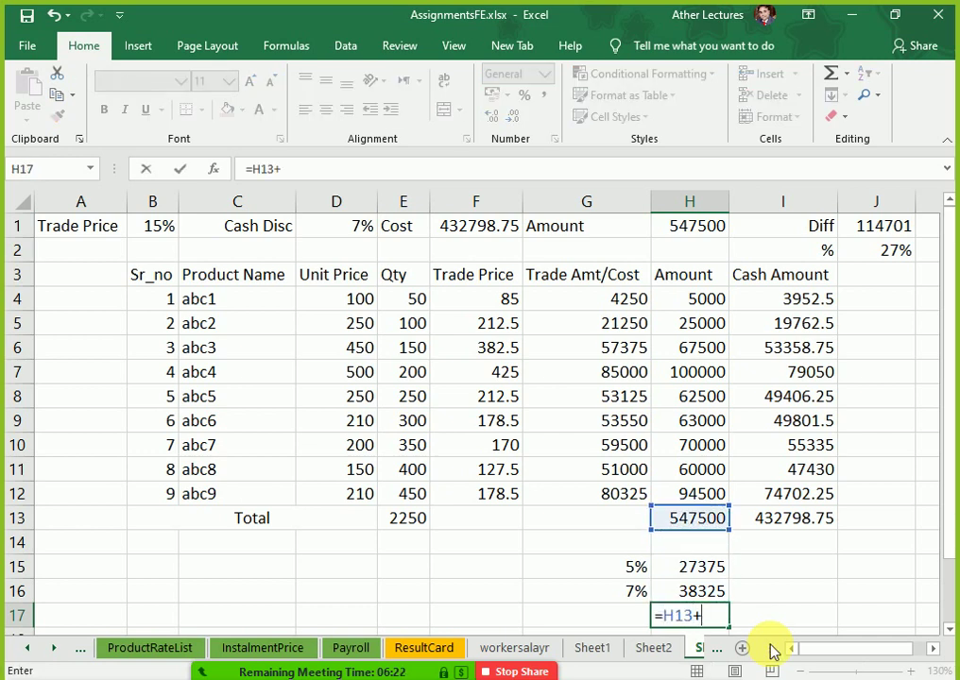
{"action": "key", "text": "Up"}
{"action": "key", "text": "Up"}
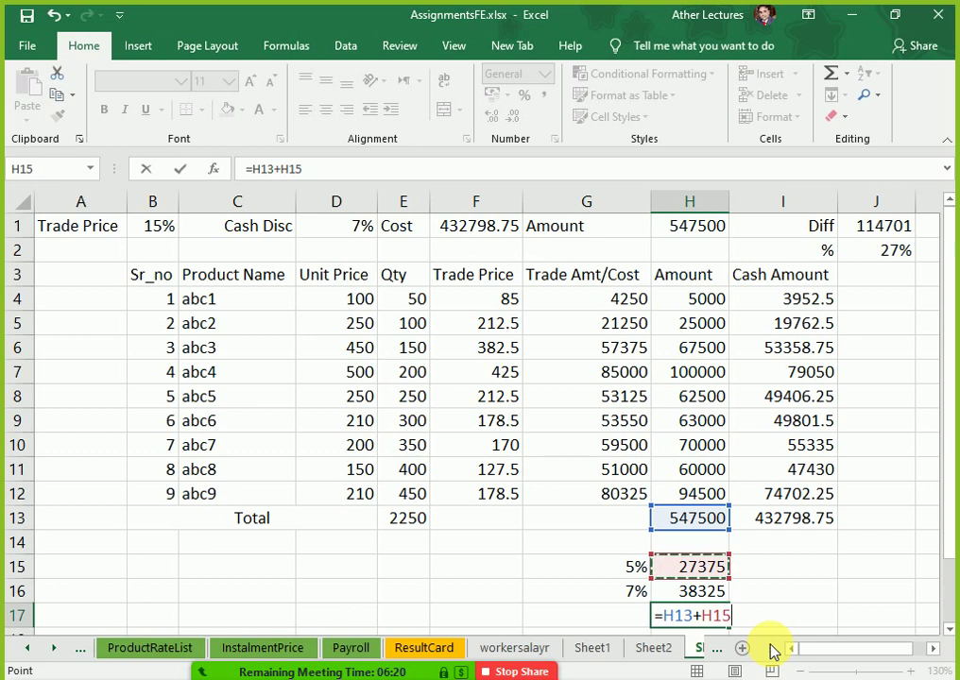
{"action": "type", "text": "+"}
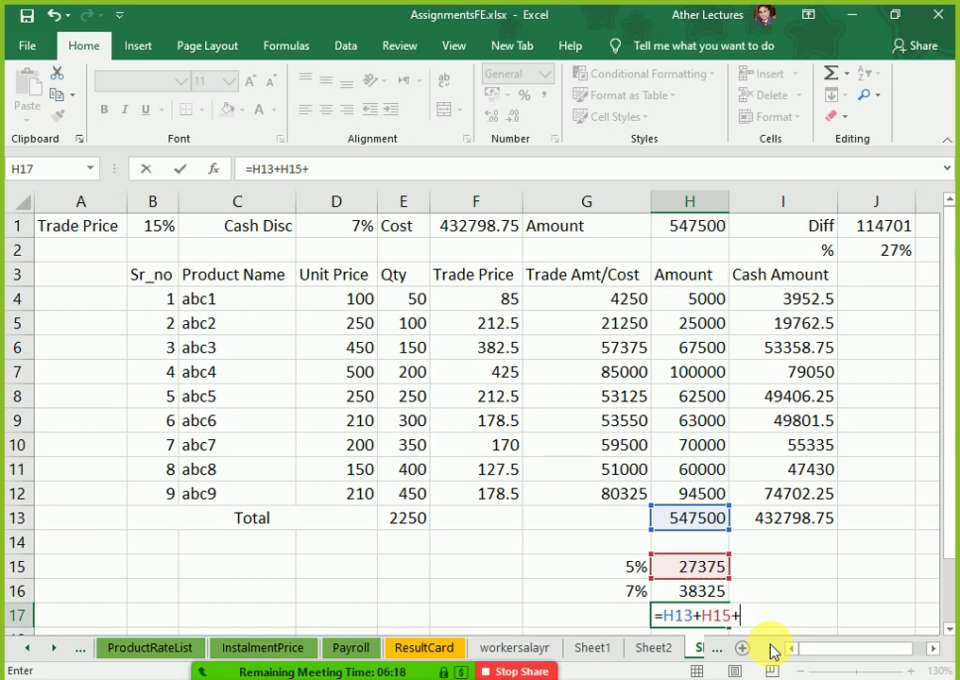
{"action": "key", "text": "Up"}
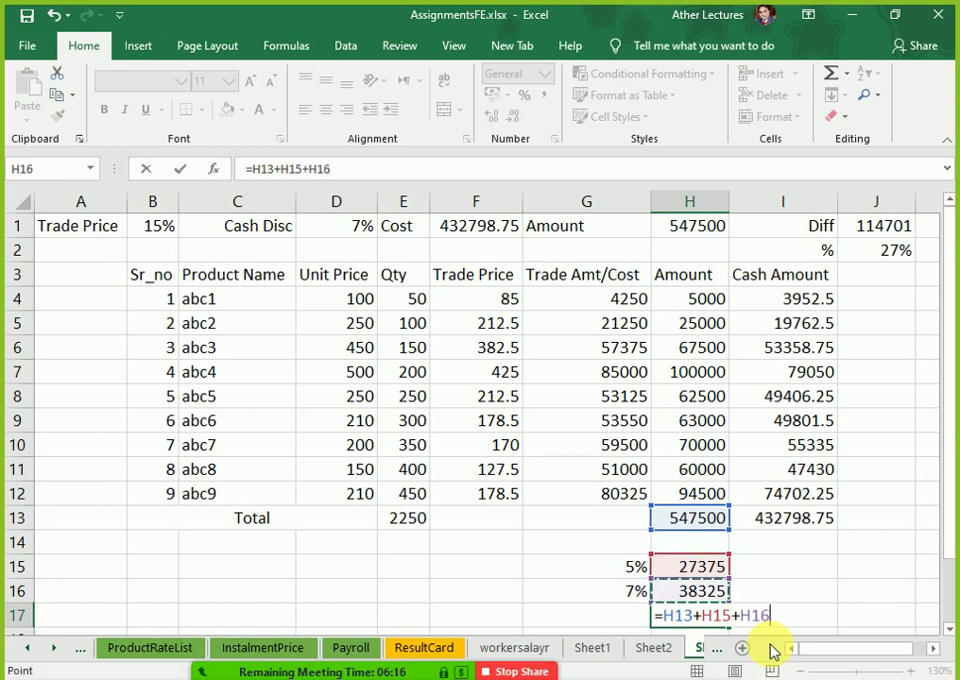
{"action": "key", "text": "Return"}
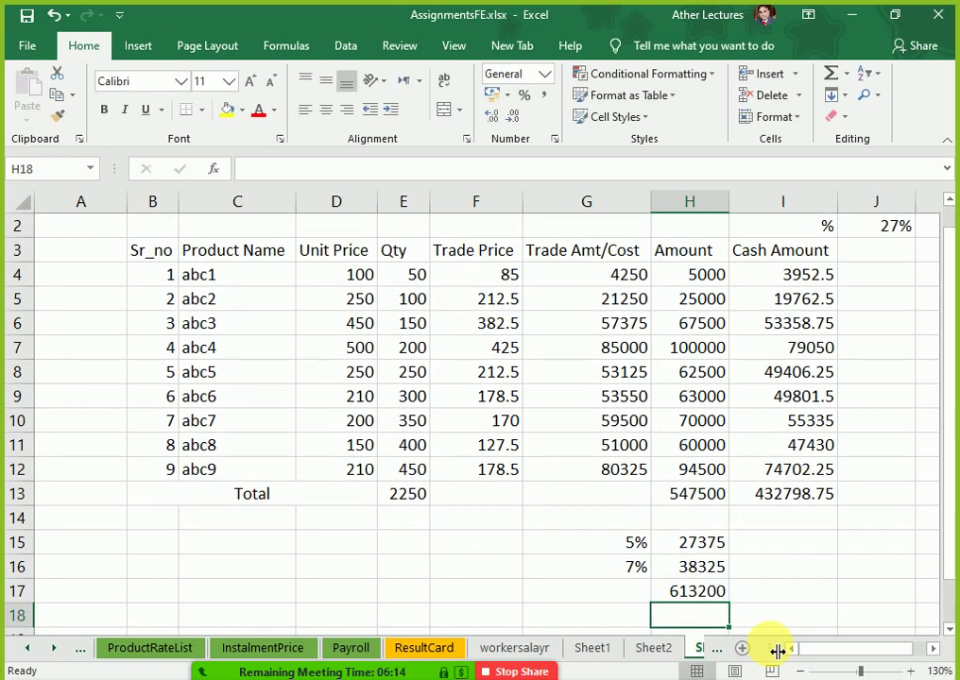
Review the Amount column's formulas, from the combined total in H17 up through the product rows and back to H13.
{"action": "key", "text": "Up"}
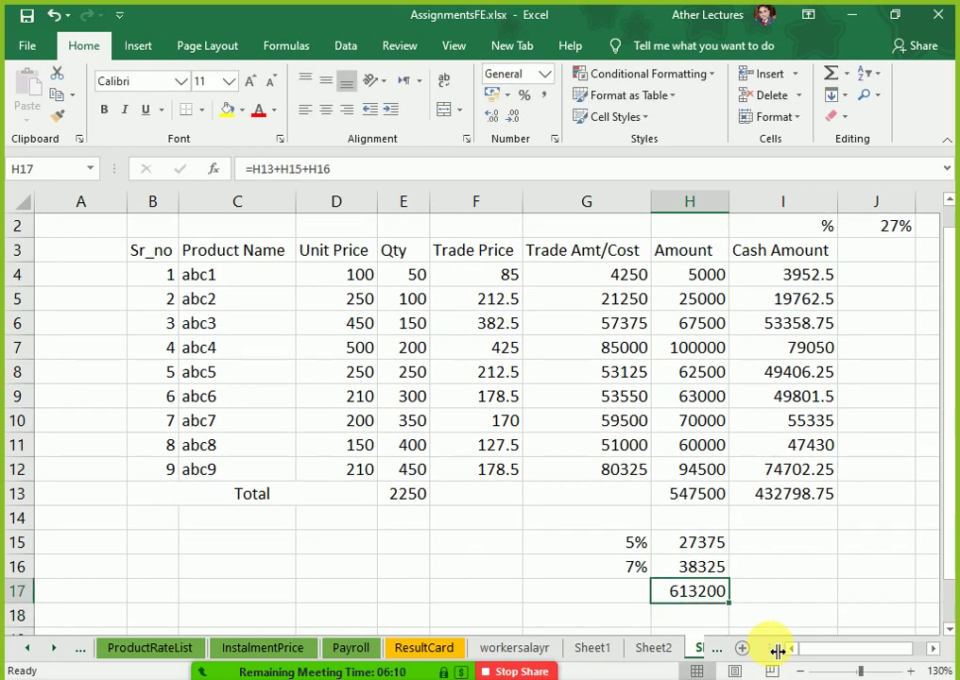
{"action": "key", "text": "Up"}
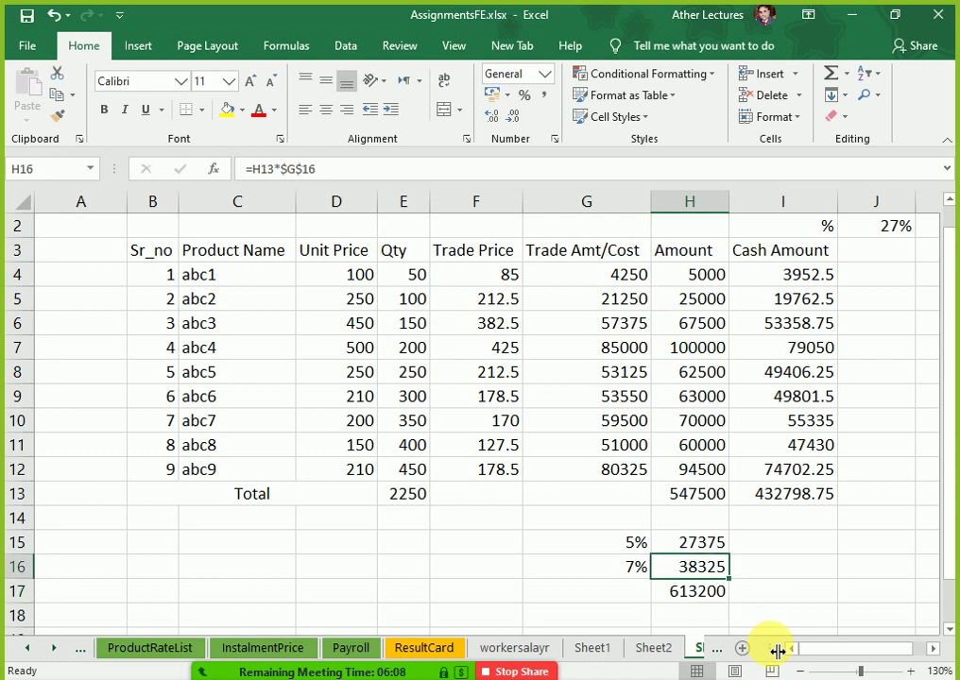
{"action": "key", "text": "Up"}
{"action": "key", "text": "Up"}
{"action": "key", "text": "Up"}
{"action": "key", "text": "Up"}
{"action": "key", "text": "Up"}
{"action": "key", "text": "Up"}
{"action": "key", "text": "Up"}
{"action": "key", "text": "Up"}
{"action": "key", "text": "Up"}
{"action": "key", "text": "Up"}
{"action": "key", "text": "Up"}
{"action": "key", "text": "Down"}
{"action": "key", "text": "Down"}
{"action": "key", "text": "Down"}
{"action": "key", "text": "Down"}
{"action": "key", "text": "Down"}
{"action": "key", "text": "Down"}
{"action": "key", "text": "Down"}
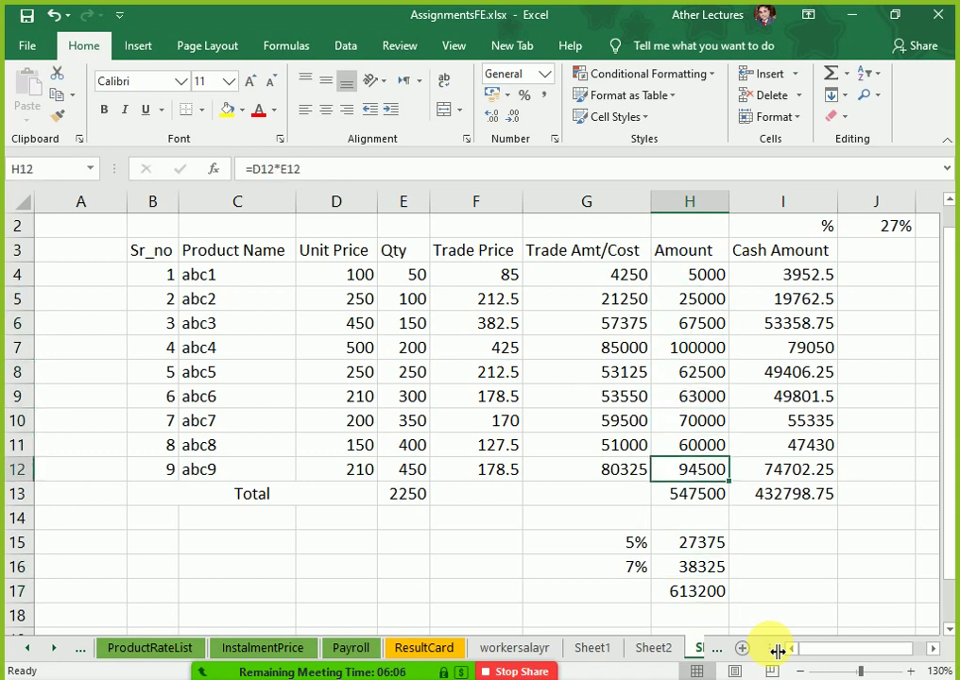
{"action": "key", "text": "Down"}
{"action": "key", "text": "Right"}
{"action": "key", "text": "Right"}
{"action": "key", "text": "Left"}
{"action": "key", "text": "Left"}
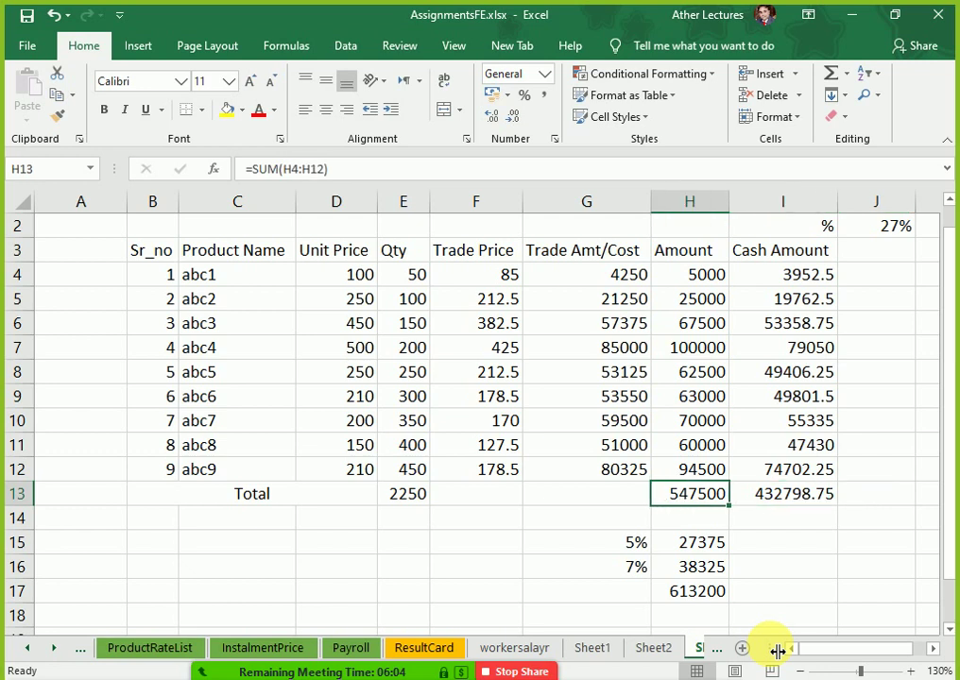
Check the two percentages in G15:G16 and the percentage amount formula in H15.
{"action": "key", "text": "Left"}
{"action": "key", "text": "Down"}
{"action": "key", "text": "Left"}
{"action": "key", "text": "Down"}
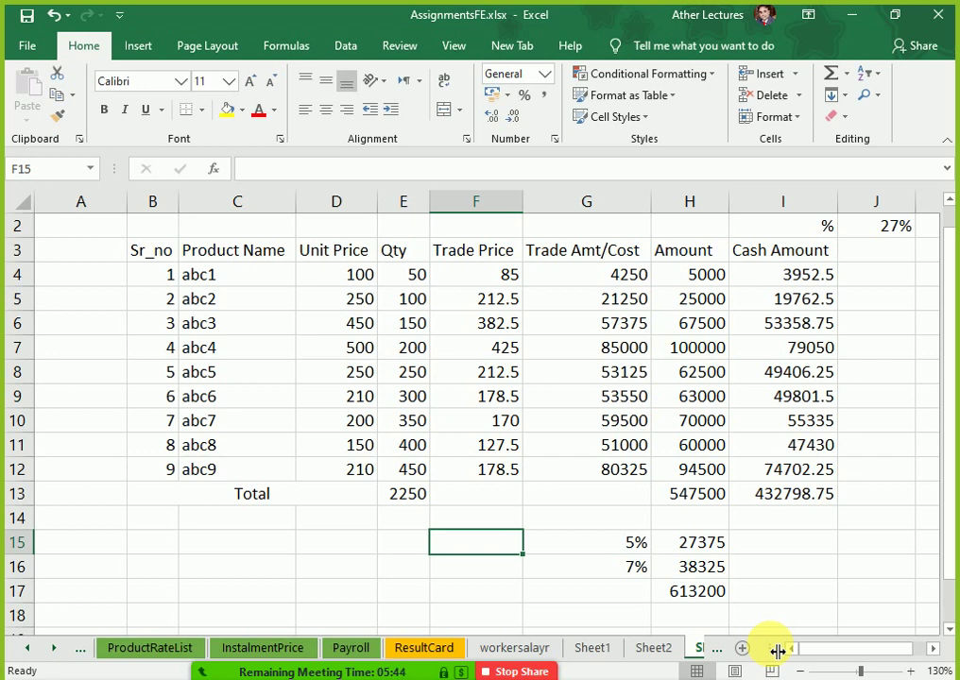
{"action": "key", "text": "Right"}
{"action": "key", "text": "Down"}
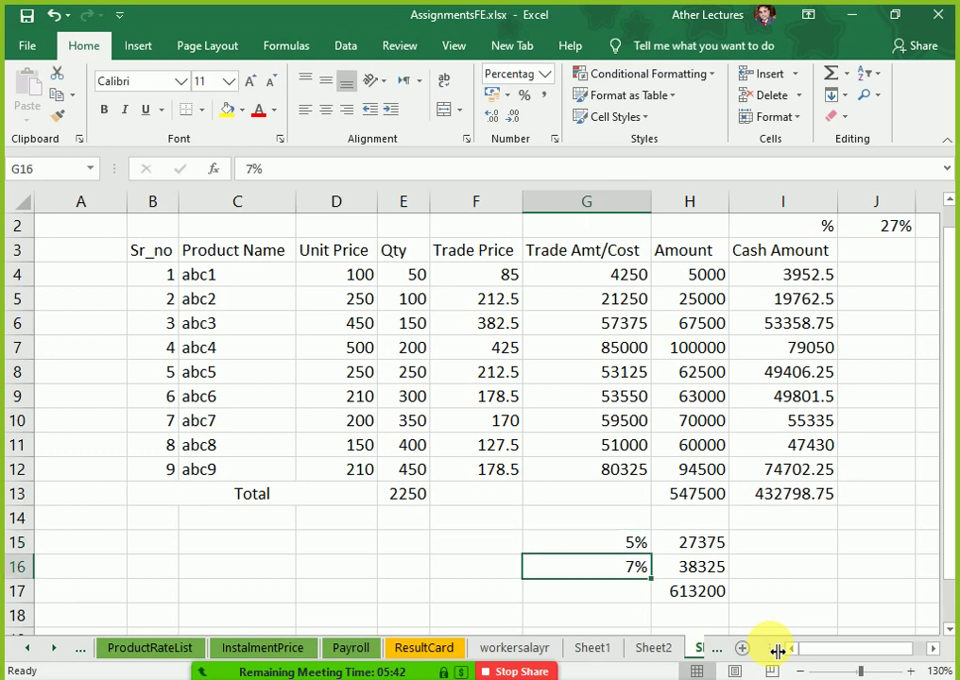
{"action": "key", "text": "Right"}
{"action": "key", "text": "Up"}
{"action": "key", "text": "Left"}
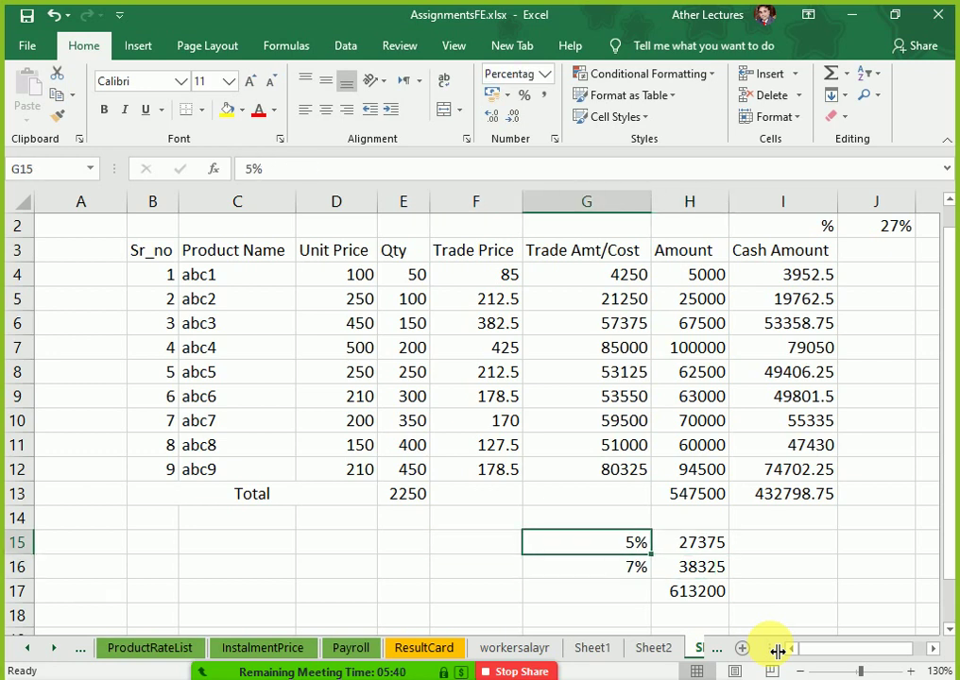
{"action": "key", "text": "Right"}
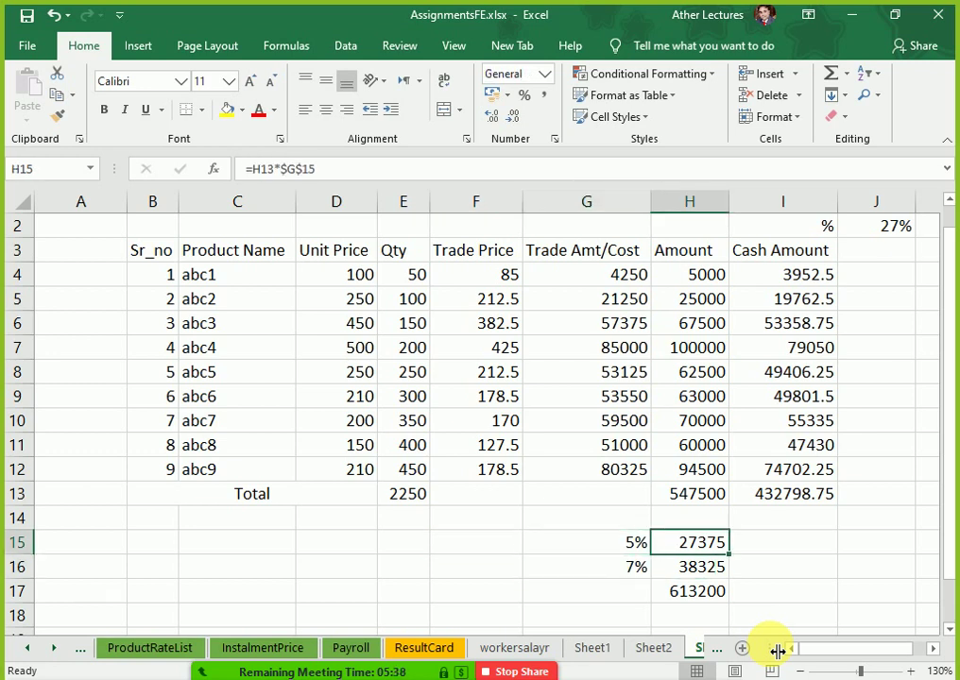
{"action": "key", "text": "Left"}
{"action": "key", "text": "Up"}
{"action": "key", "text": "Up"}
{"action": "key", "text": "Up"}
{"action": "key", "text": "Right"}
{"action": "key", "text": "Right"}
{"action": "key", "text": "Right"}
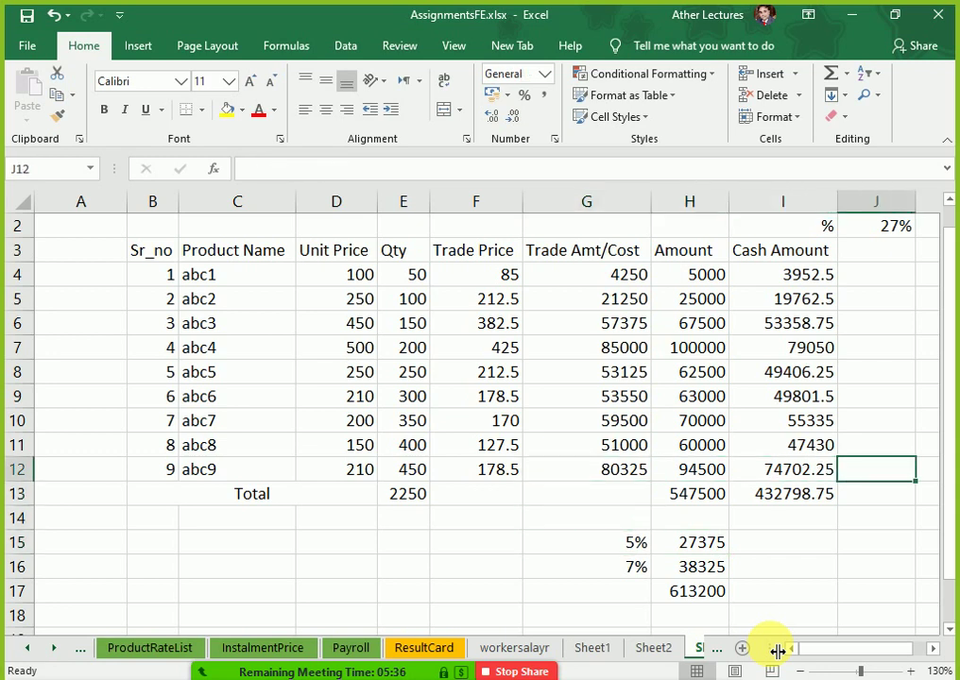
Select the block B2:I12 to review the product table.
{"action": "key", "text": "Left"}
{"action": "key", "text": "shift+Left"}
{"action": "key", "text": "shift+Left"}
{"action": "key", "text": "shift+Left"}
{"action": "key", "text": "shift+Left"}
{"action": "key", "text": "shift+Left"}
{"action": "key", "text": "shift+Left"}
{"action": "key", "text": "shift+Left"}
{"action": "key", "text": "shift+Up"}
{"action": "key", "text": "shift+Up"}
{"action": "key", "text": "shift+Up"}
{"action": "key", "text": "shift+Up"}
{"action": "key", "text": "shift+Up"}
{"action": "key", "text": "shift+Up"}
{"action": "key", "text": "shift+Up"}
{"action": "key", "text": "shift+Up"}
{"action": "key", "text": "shift+Up"}
{"action": "key", "text": "shift+Up"}
{"action": "key", "text": "shift+Up"}
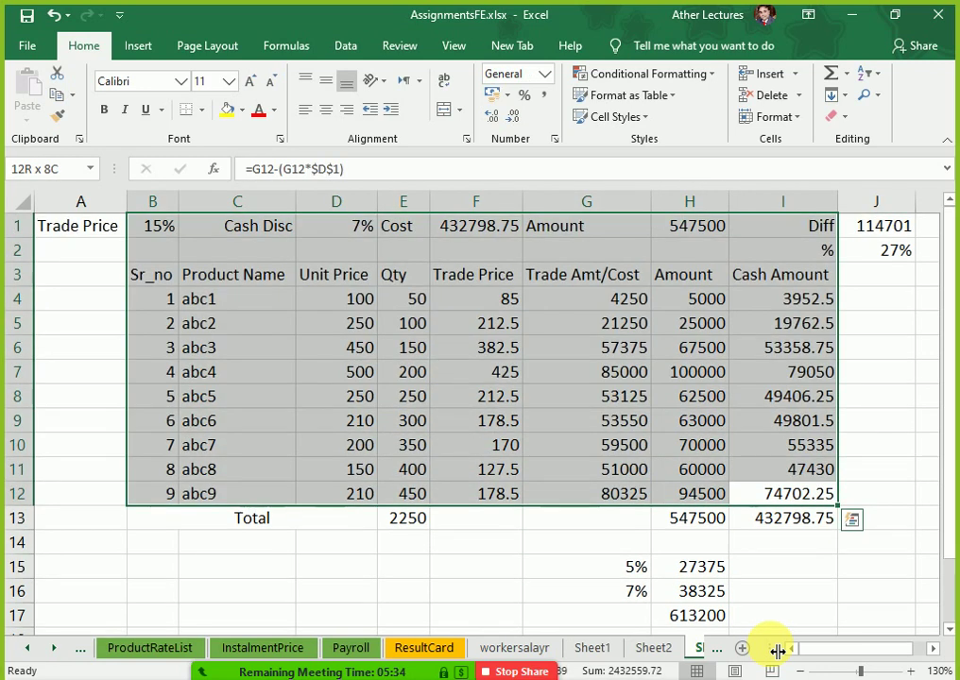
{"action": "key", "text": "shift+Down"}
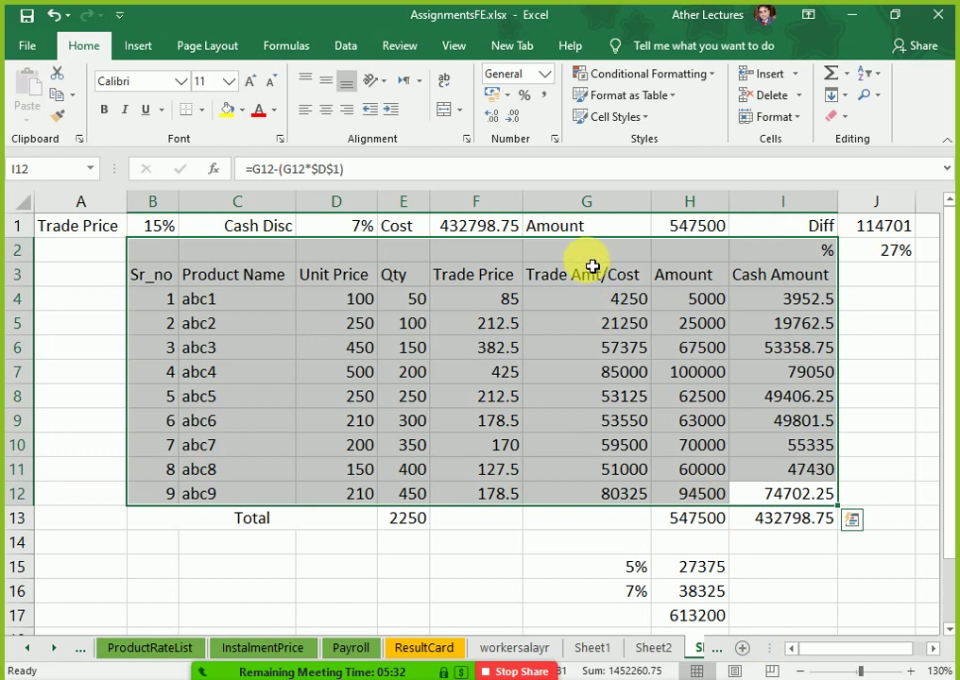
Highlight the Trade Amt/Cost and Amount columns, plus Unit Price and Qty together with Amount, to examine how they relate.
{"action": "left_click_drag", "start_coordinate": [593, 267], "coordinate": [616, 495]}
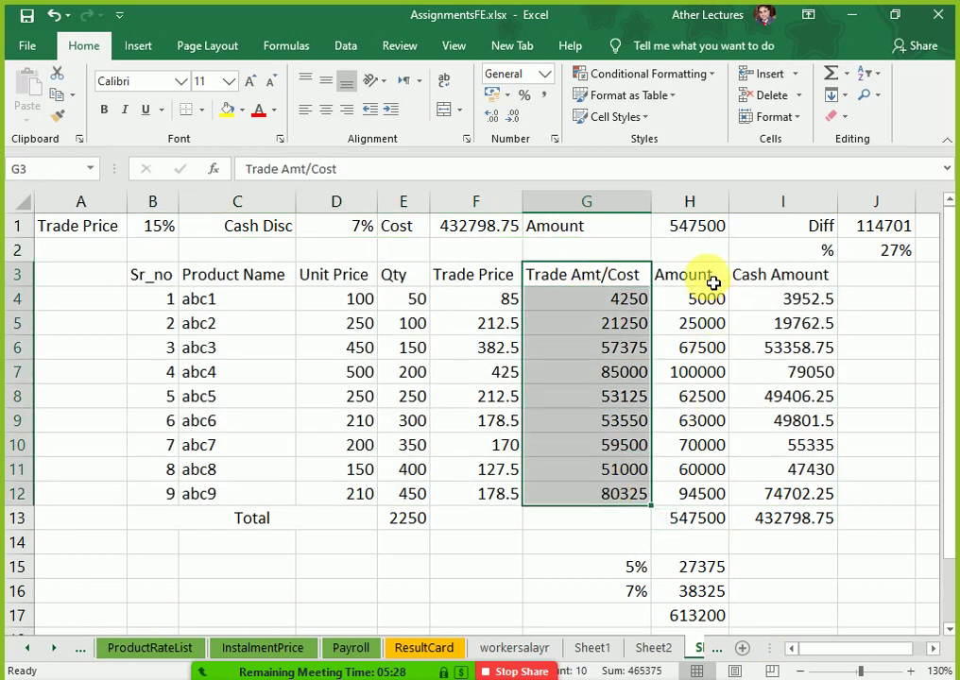
{"action": "left_click_drag", "start_coordinate": [710, 276], "coordinate": [697, 620]}
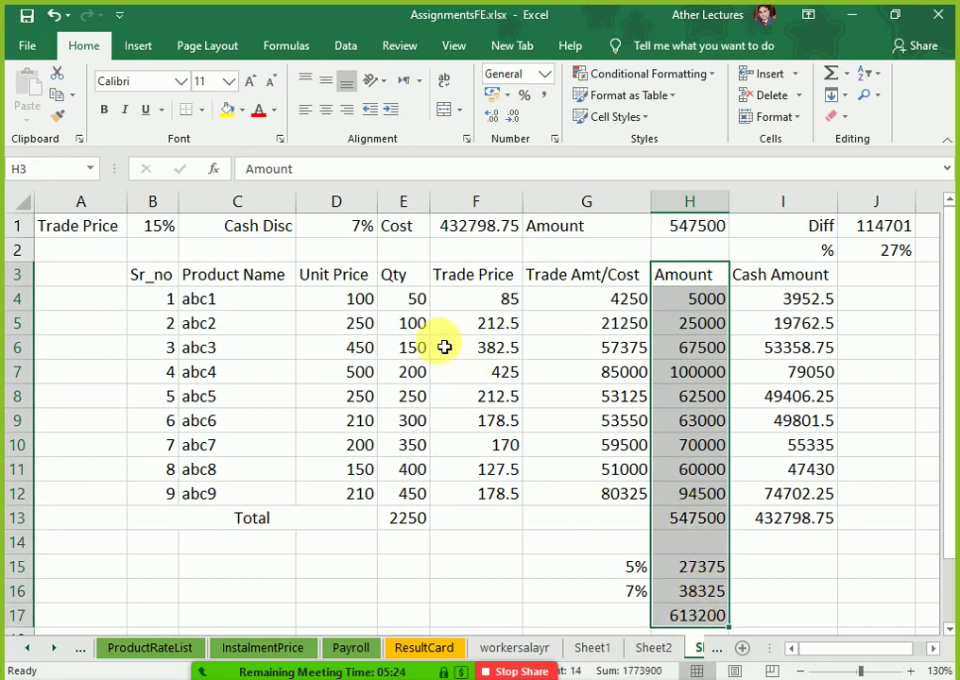
{"action": "left_click_drag", "start_coordinate": [346, 287], "coordinate": [392, 500]}
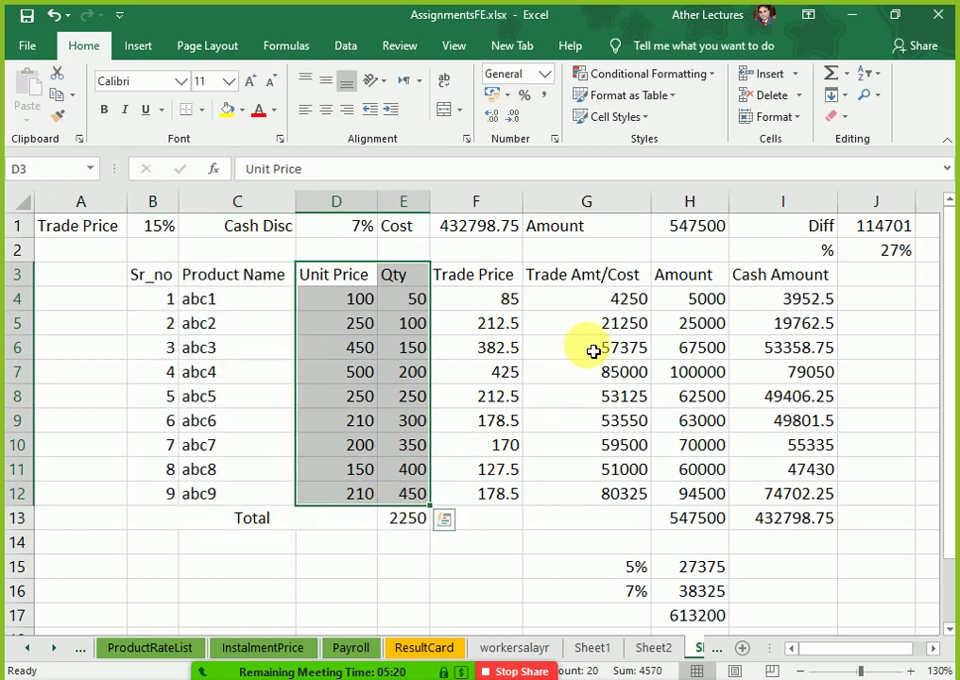
{"action": "left_click_drag", "start_coordinate": [690, 274], "coordinate": [696, 508]}
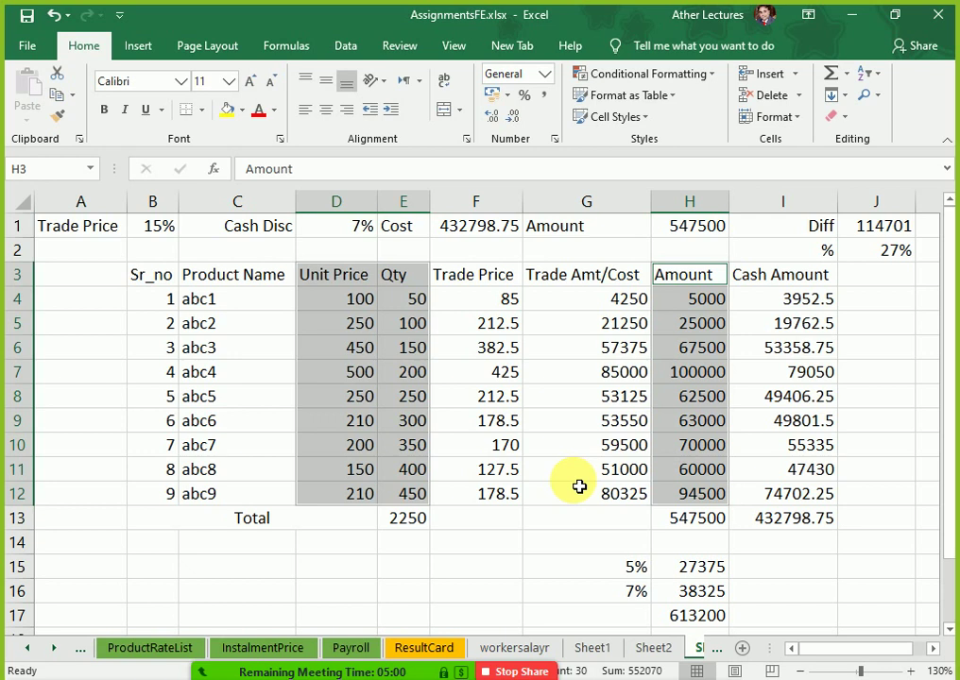
{"action": "left_click", "coordinate": [619, 421]}
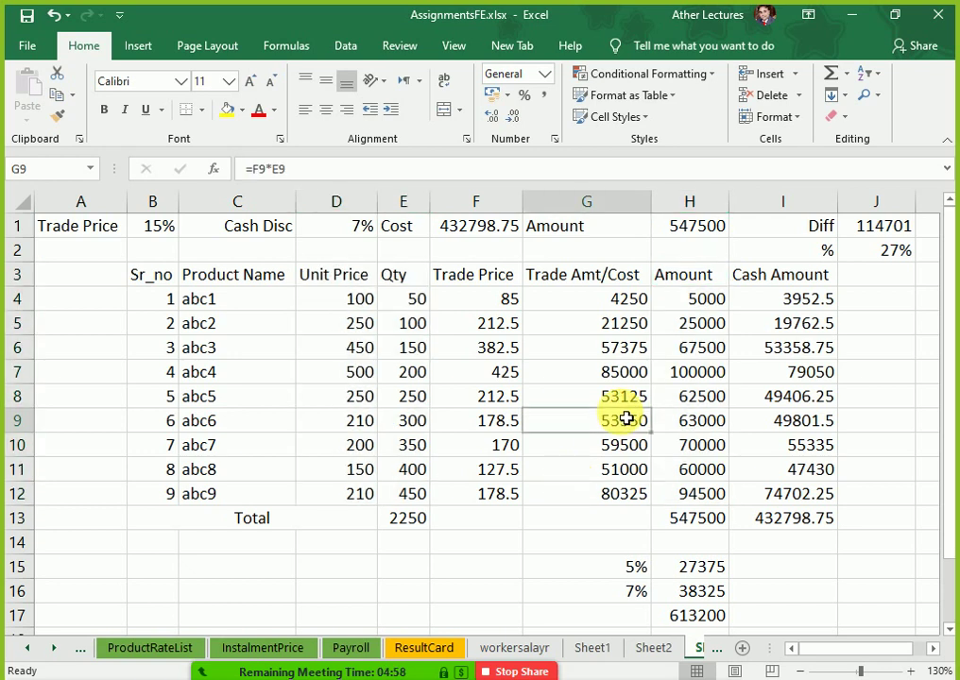
Check the Cash Amount total in I13 and switch to the empty worksheet Sheet4.
{"action": "left_click", "coordinate": [814, 526]}
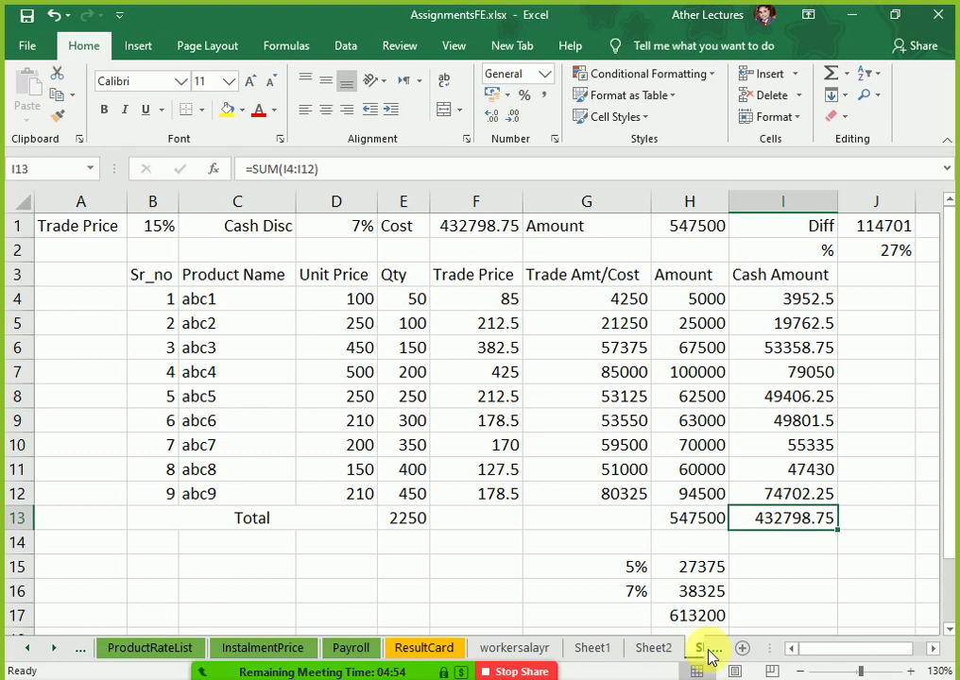
{"action": "left_click", "coordinate": [933, 649]}
{"action": "left_click", "coordinate": [931, 650]}
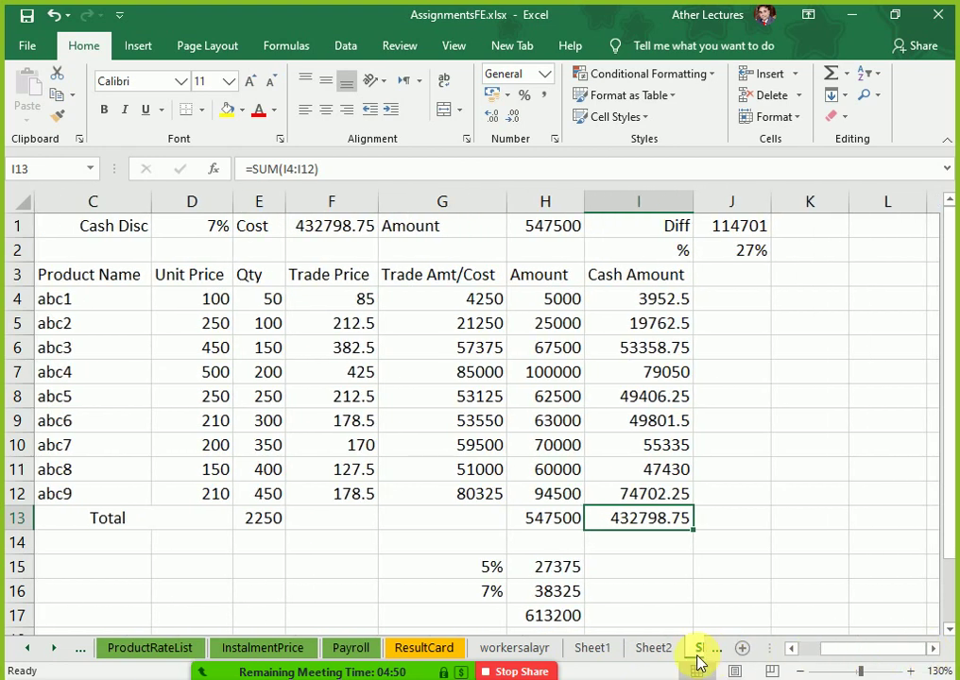
{"action": "left_click", "coordinate": [652, 648]}
{"action": "left_click", "coordinate": [699, 650]}
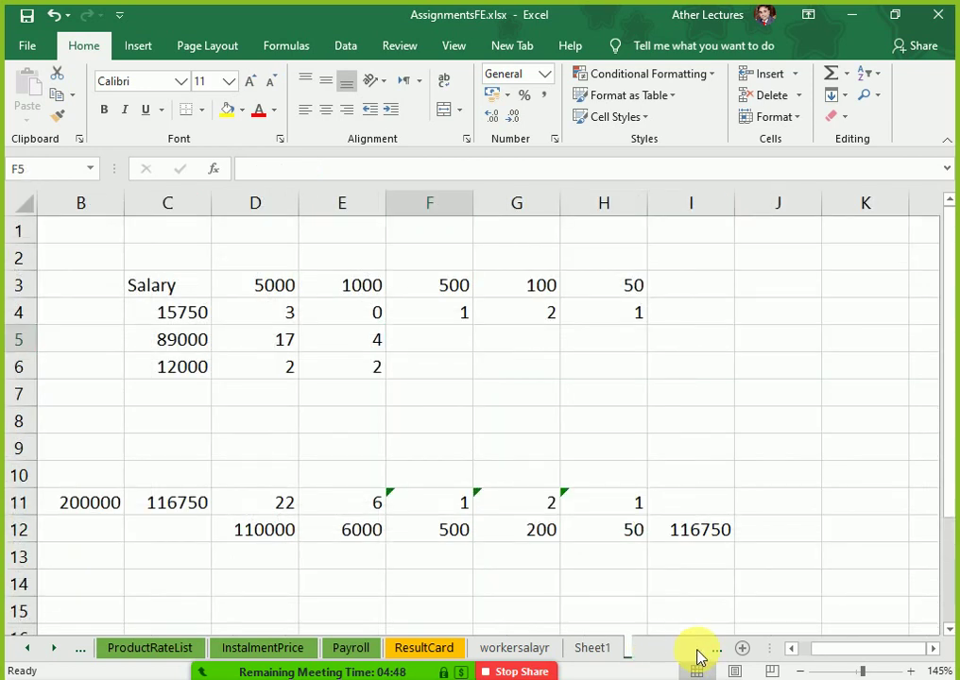
{"action": "left_click", "coordinate": [670, 648]}
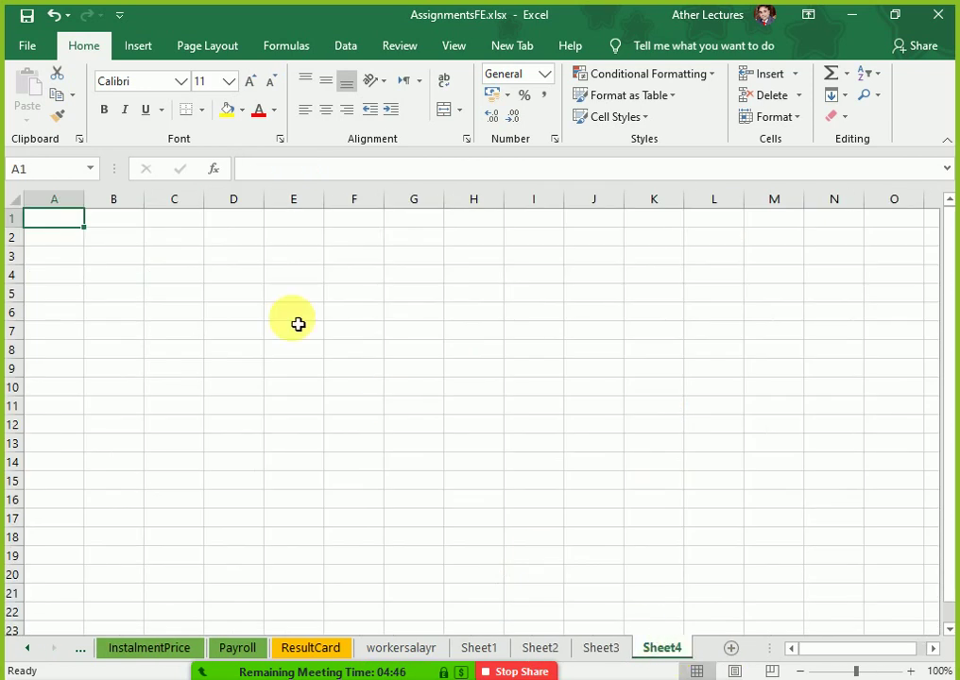
Enter the random number formula =RAND() in cell C2.
{"action": "left_click", "coordinate": [194, 238]}
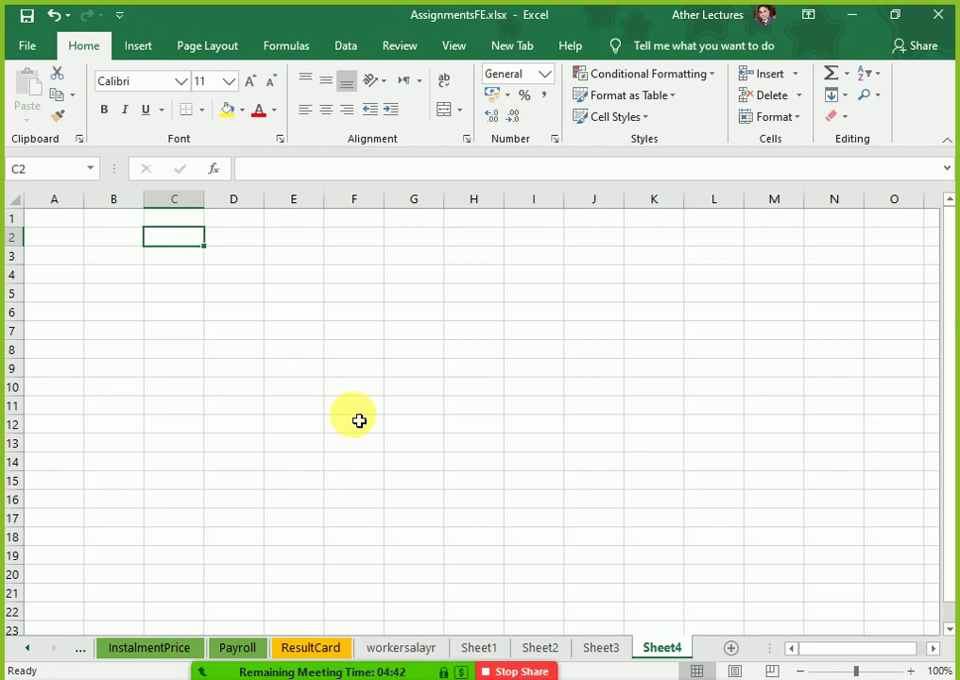
{"action": "type", "text": "=ran"}
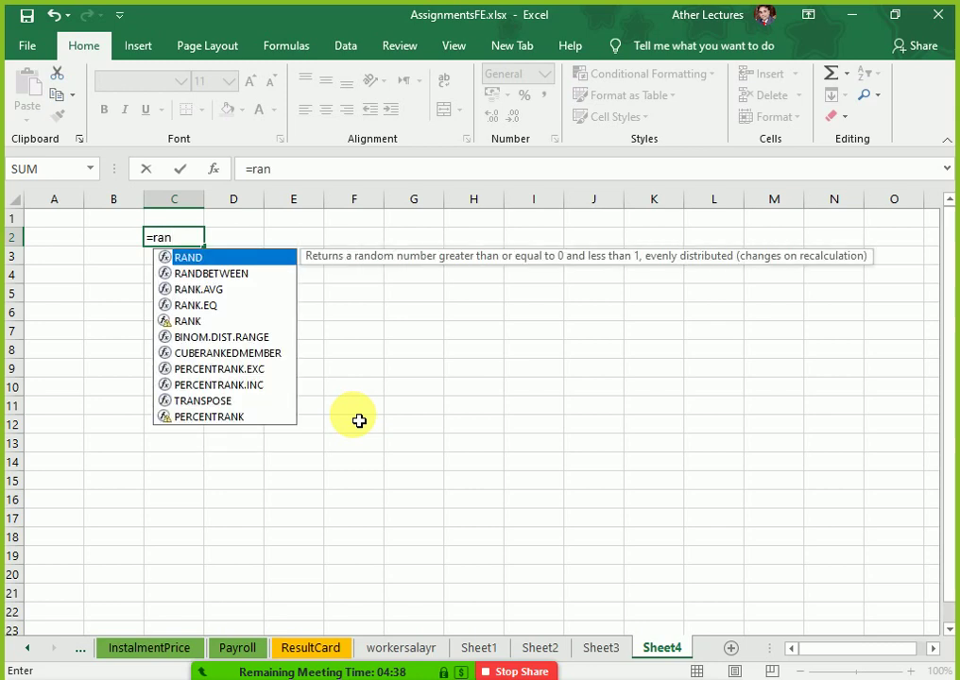
{"action": "type", "text": "d()"}
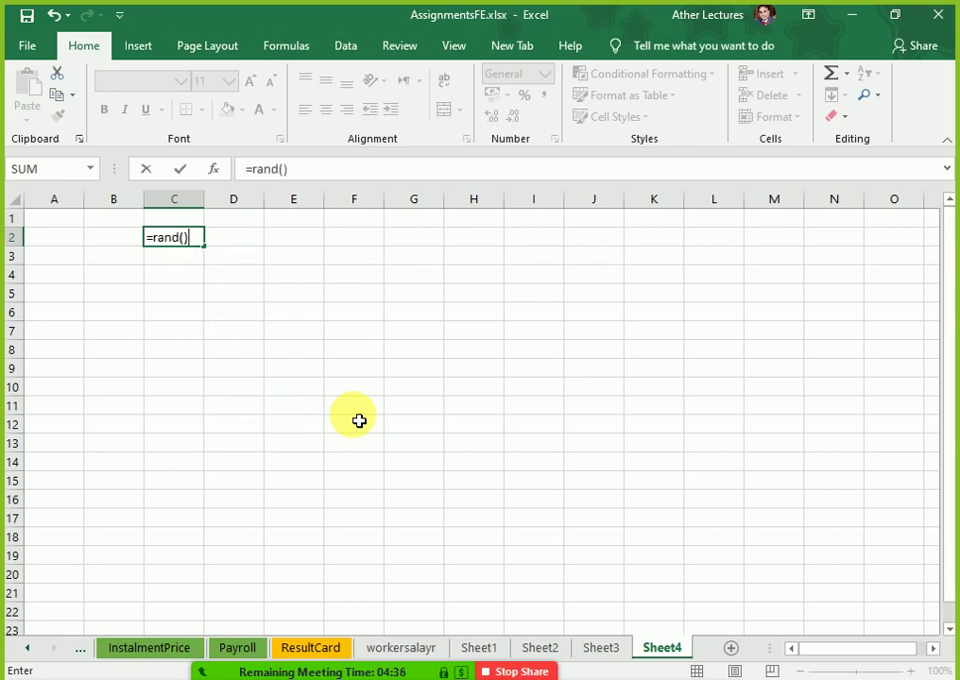
{"action": "key", "text": "Return"}
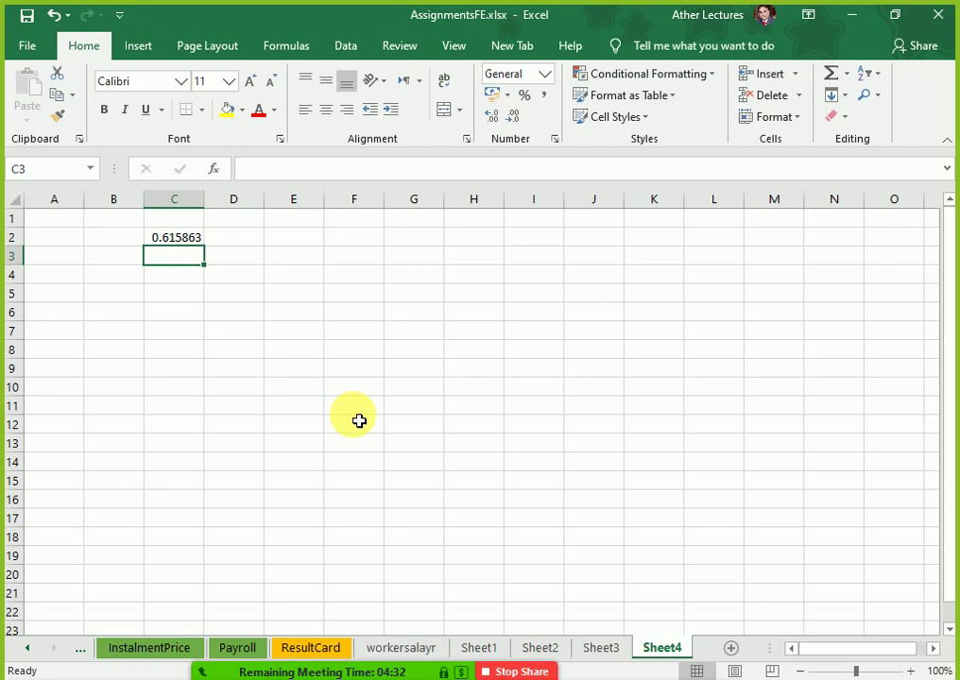
Enter the range note "0 to 10" in cell E2.
{"action": "key", "text": "Right"}
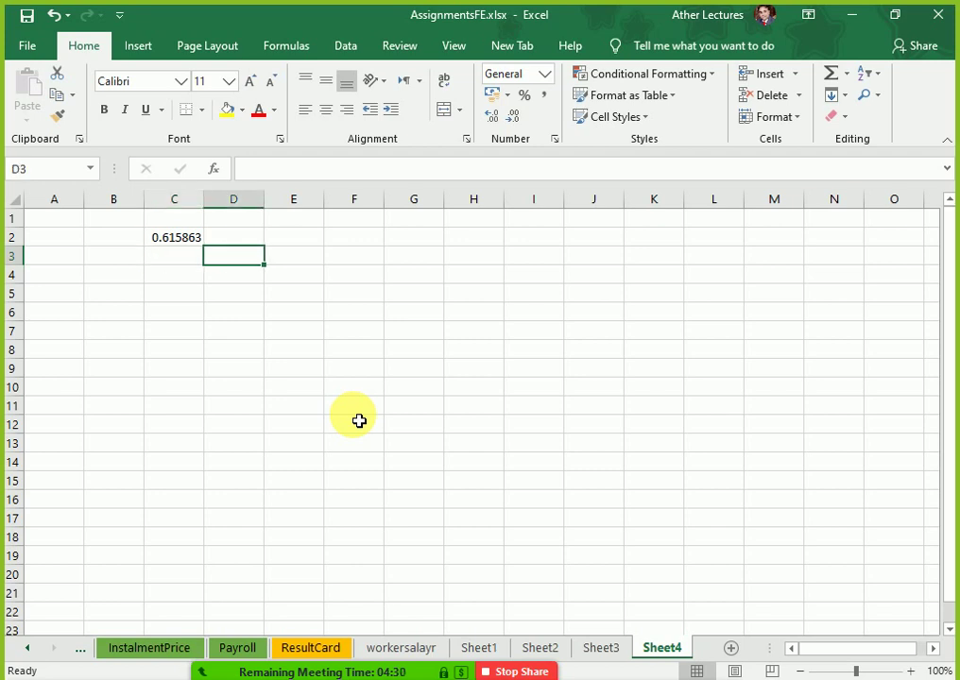
{"action": "key", "text": "Up"}
{"action": "key", "text": "Right"}
{"action": "type", "text": "0 to 10"}
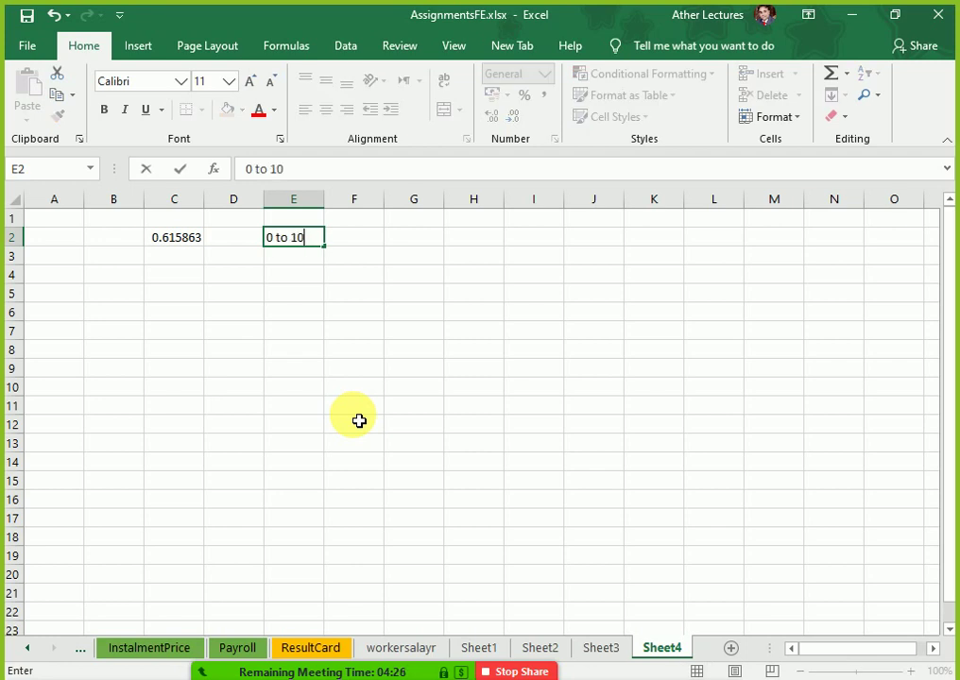
{"action": "key", "text": "Return"}
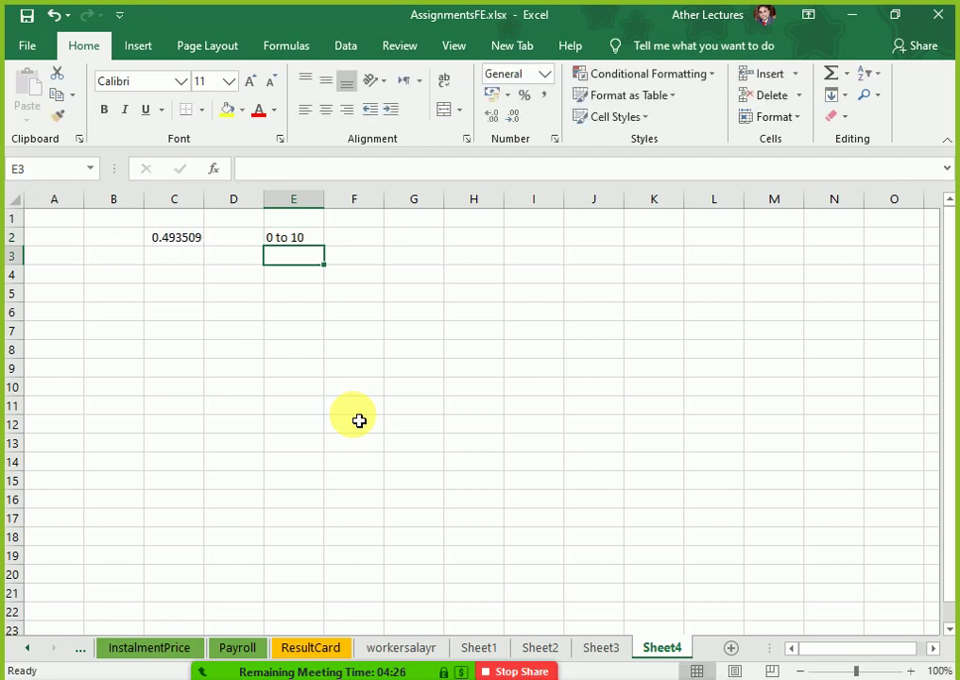
Enter the formula =C2*10 in cell D4 to scale the random number.
{"action": "key", "text": "Left"}
{"action": "key", "text": "Down"}
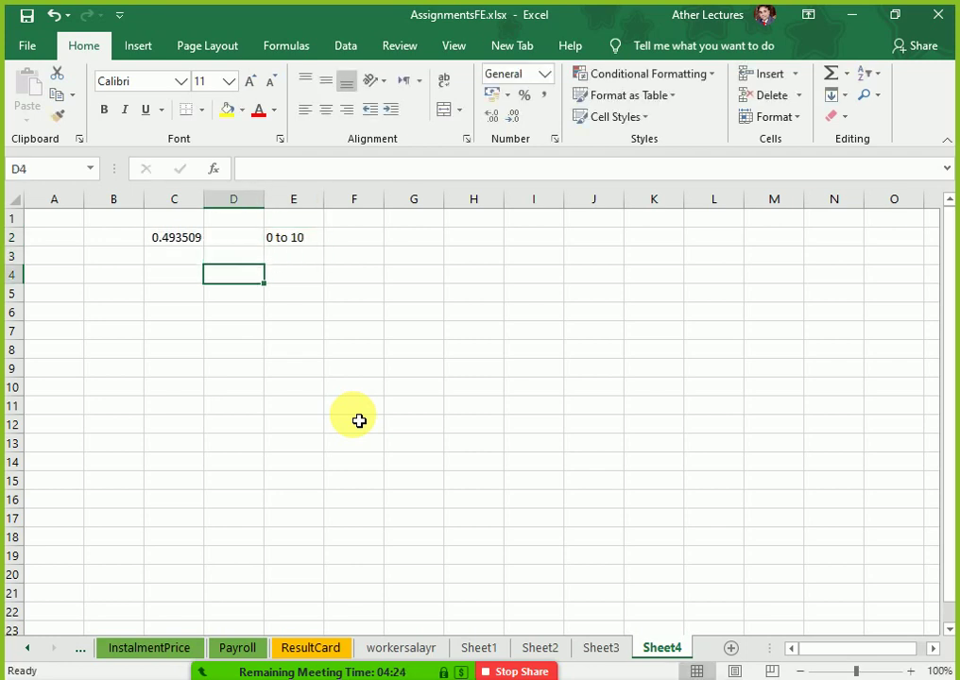
{"action": "type", "text": "="}
{"action": "key", "text": "Up"}
{"action": "key", "text": "Up"}
{"action": "key", "text": "Left"}
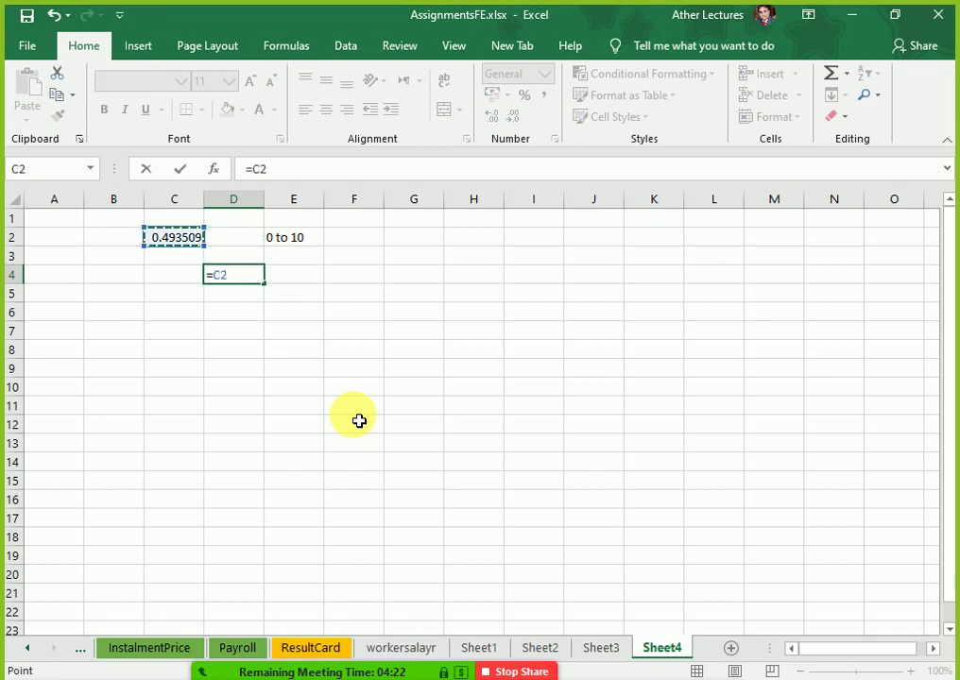
{"action": "type", "text": "*10"}
{"action": "key", "text": "Return"}
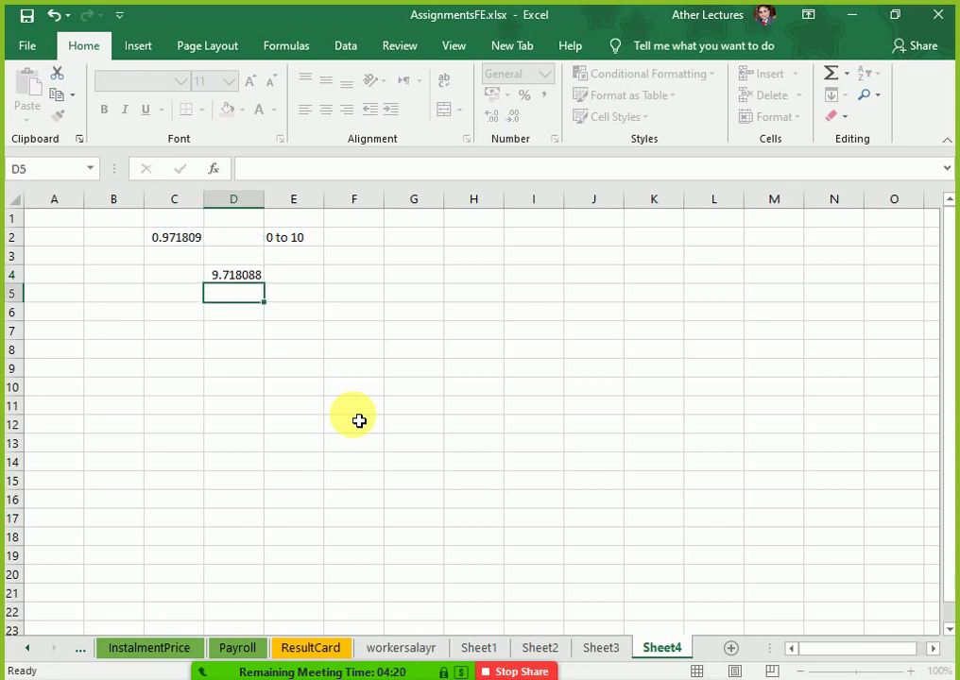
Wrap the formula in D4 with ROUNDDOWN to zero digits, giving =ROUNDDOWN(C2*10,0).
{"action": "key", "text": "Up"}
{"action": "key", "text": "F2"}
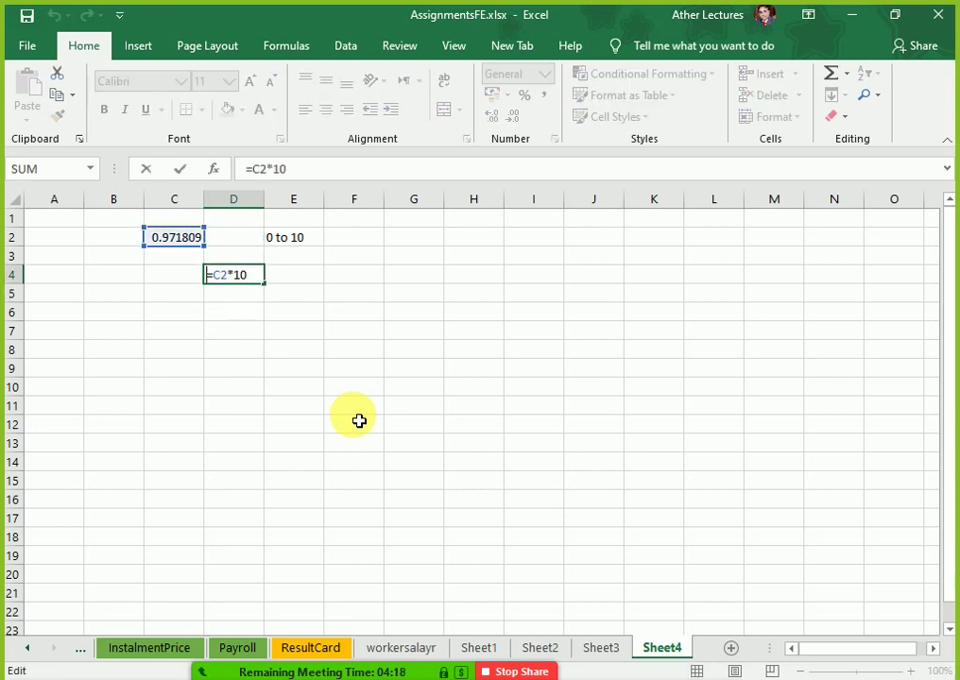
{"action": "key", "text": "Home"}
{"action": "key", "text": "Right"}
{"action": "type", "text": "roundown"}
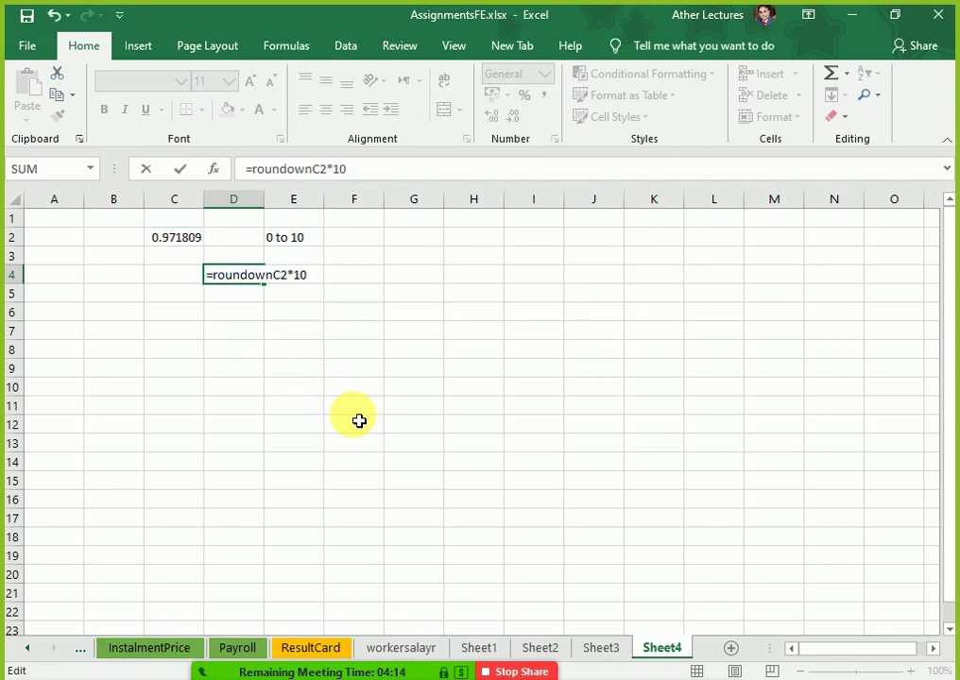
{"action": "key", "text": "BackSpace"}
{"action": "key", "text": "BackSpace"}
{"action": "key", "text": "BackSpace"}
{"action": "key", "text": "BackSpace"}
{"action": "type", "text": "d"}
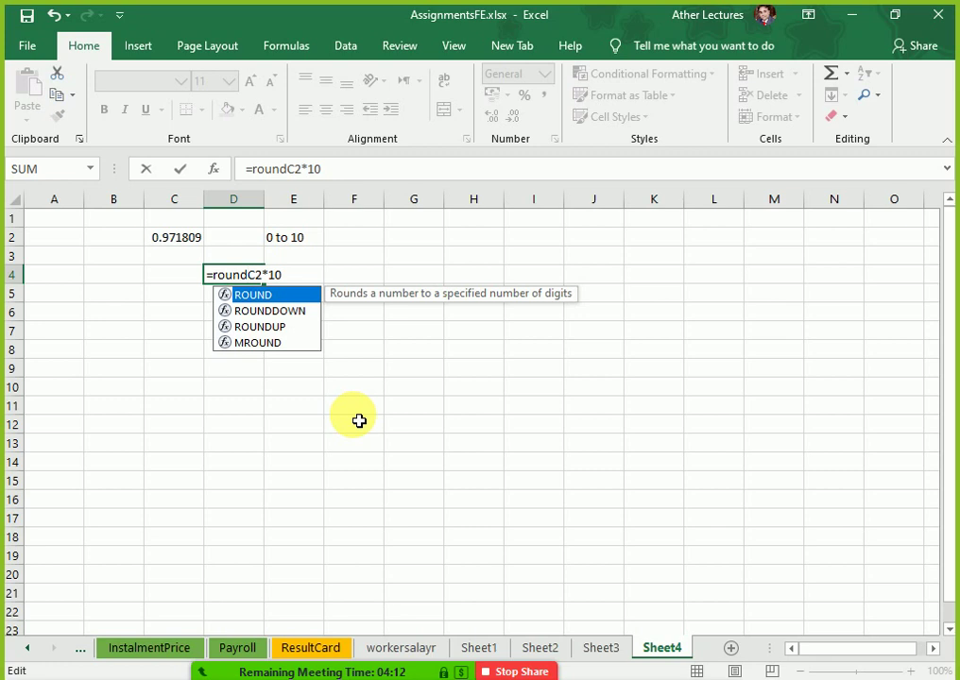
{"action": "type", "text": "dow"}
{"action": "key", "text": "BackSpace"}
{"action": "type", "text": "own"}
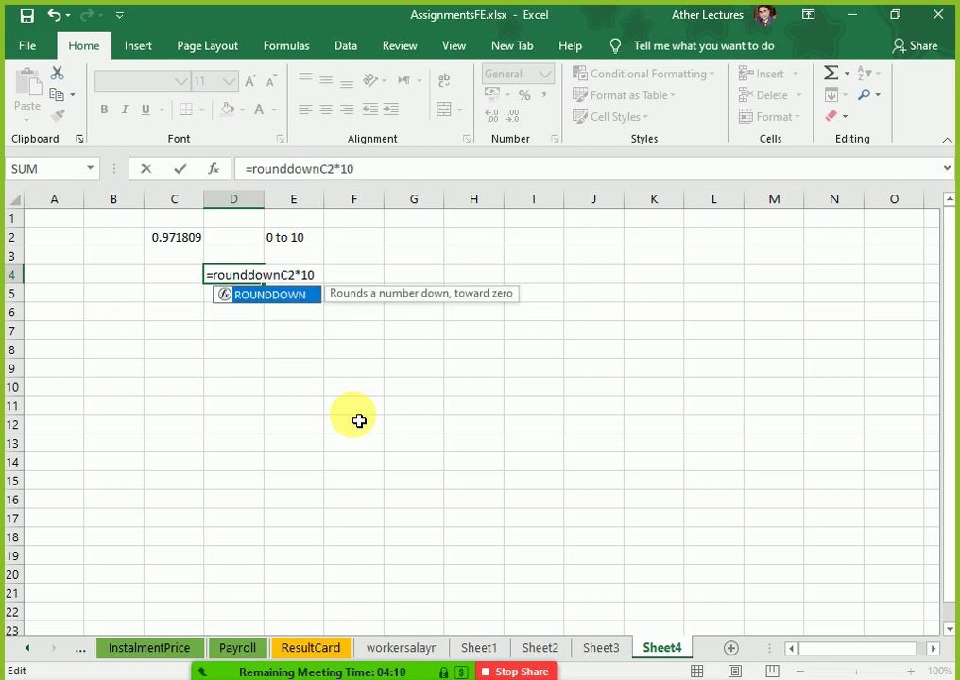
{"action": "type", "text": "("}
{"action": "key", "text": "End"}
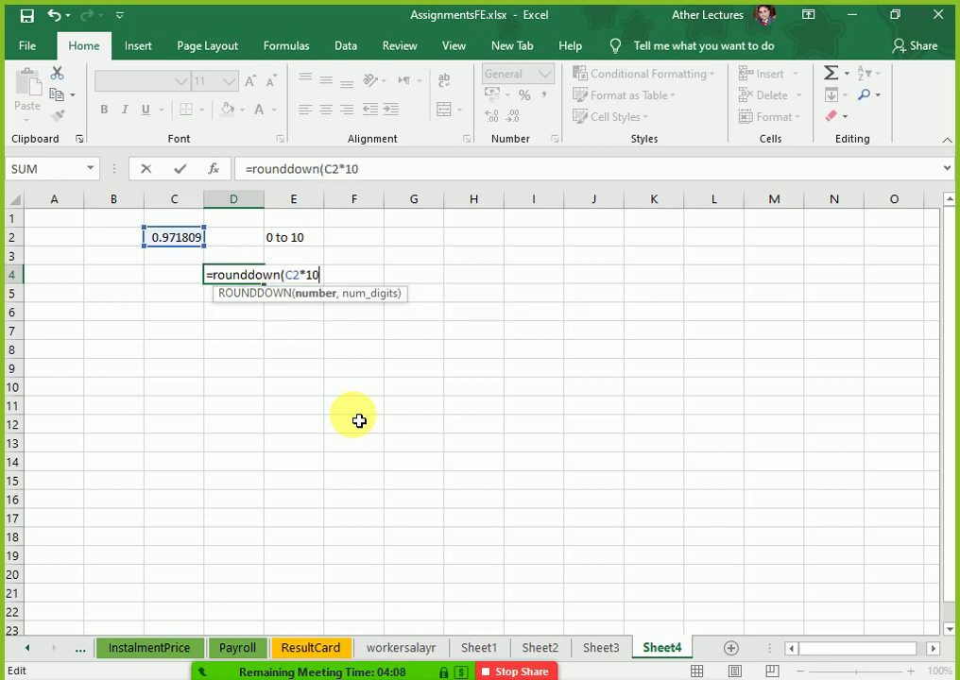
{"action": "type", "text": ",0)"}
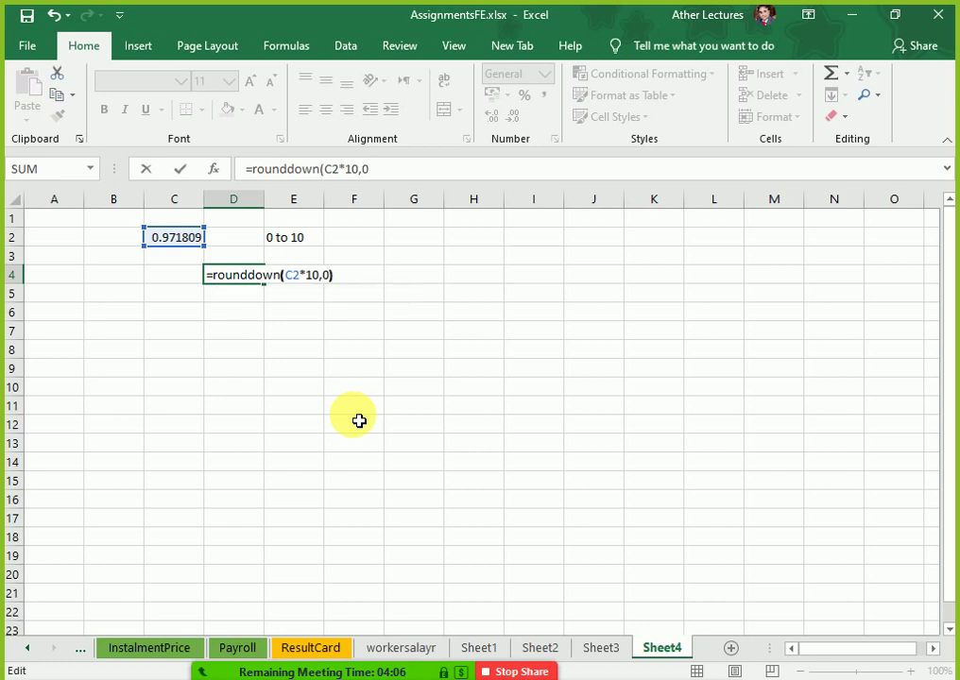
{"action": "key", "text": "Return"}
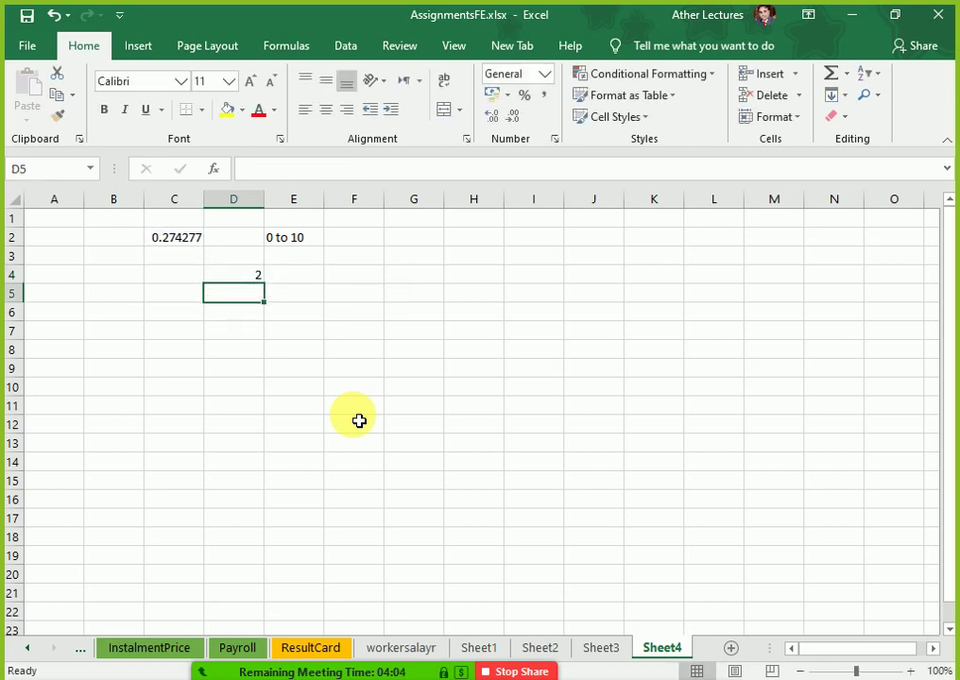
Re-enter the D4 formula unchanged and recalculate repeatedly to examine how the whole random number varies.
{"action": "key", "text": "Up"}
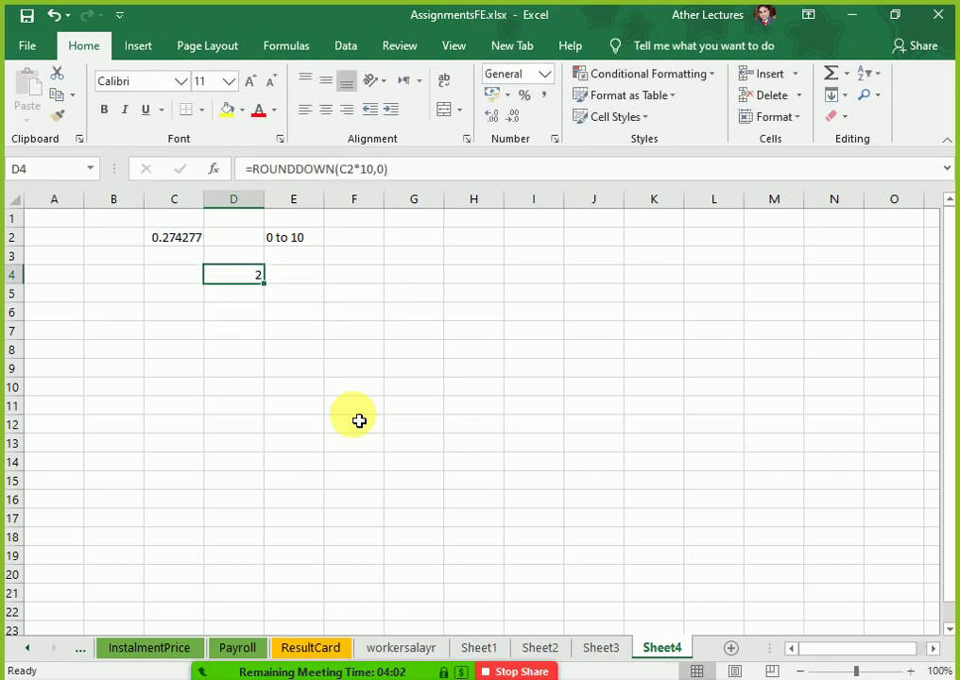
{"action": "key", "text": "F2"}
{"action": "key", "text": "Return"}
{"action": "key", "text": "Return"}
{"action": "key", "text": "Return"}
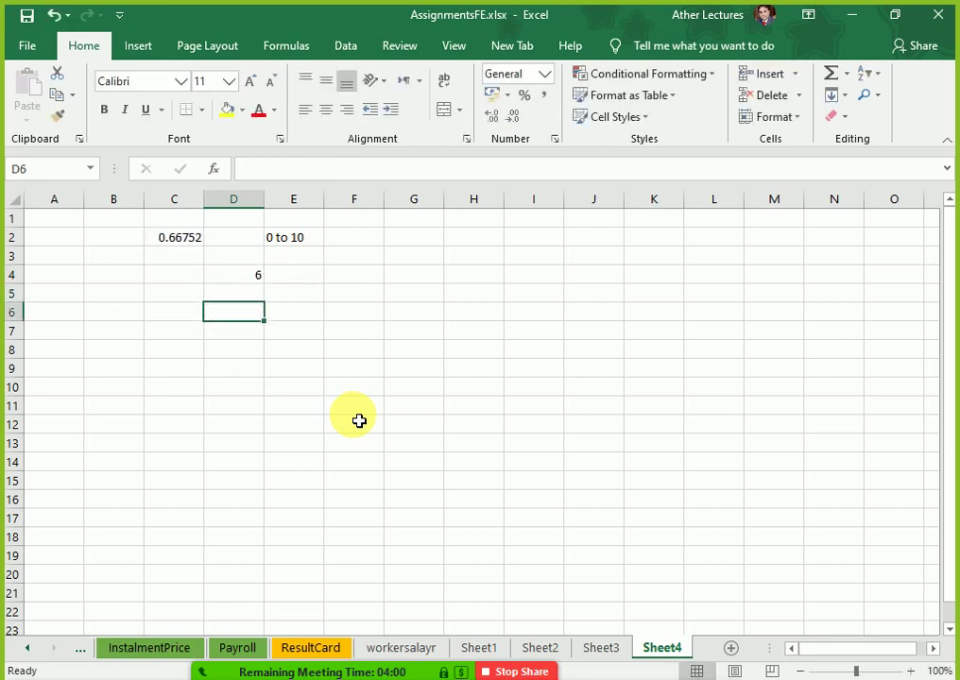
{"action": "key", "text": "Return"}
{"action": "key", "text": "Return"}
{"action": "key", "text": "Return"}
{"action": "key", "text": "Return"}
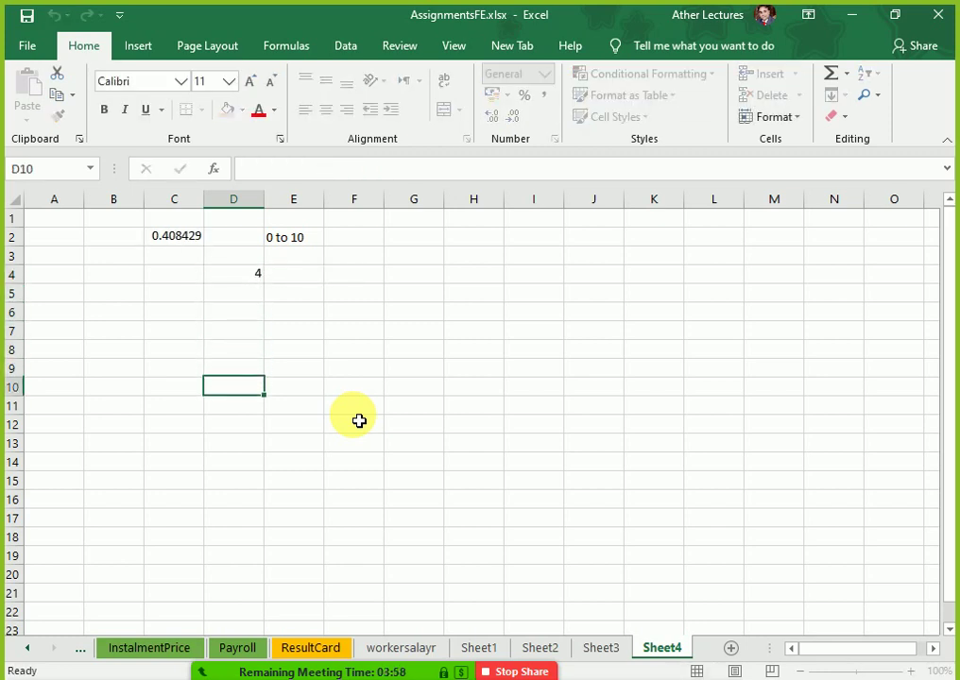
{"action": "key", "text": "Return"}
{"action": "key", "text": "Return"}
{"action": "key", "text": "Return"}
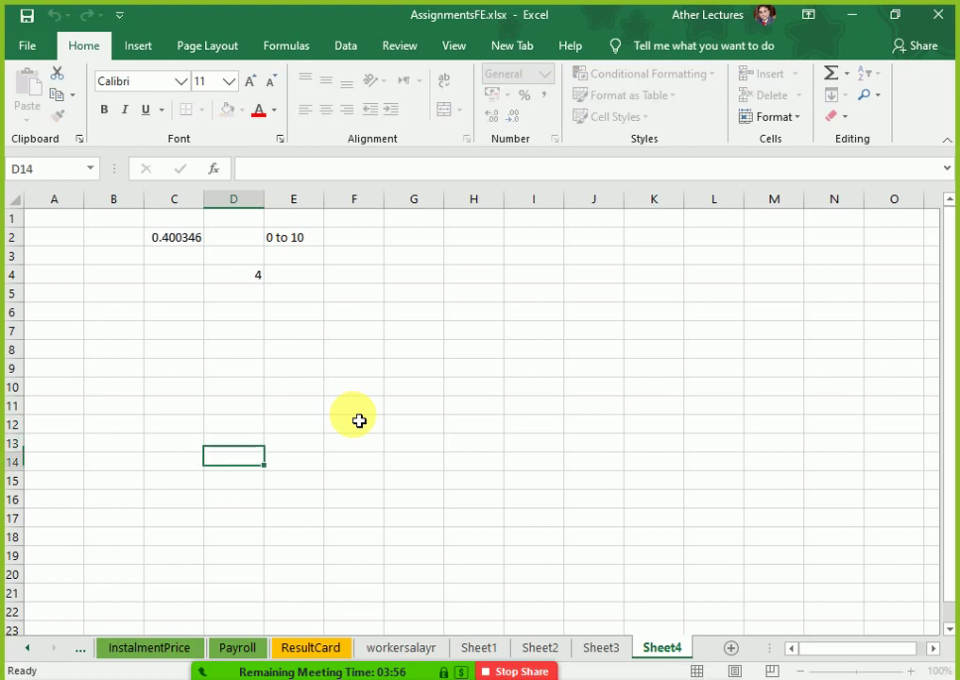
Go back to C2 and re-enter its RAND formula unchanged to examine how both random values recalculate.
{"action": "key", "text": "Up"}
{"action": "key", "text": "Up"}
{"action": "key", "text": "Up"}
{"action": "key", "text": "Up"}
{"action": "key", "text": "Up"}
{"action": "key", "text": "Up"}
{"action": "key", "text": "Up"}
{"action": "key", "text": "Up"}
{"action": "key", "text": "Up"}
{"action": "key", "text": "Up"}
{"action": "key", "text": "Up"}
{"action": "key", "text": "Up"}
{"action": "key", "text": "Left"}
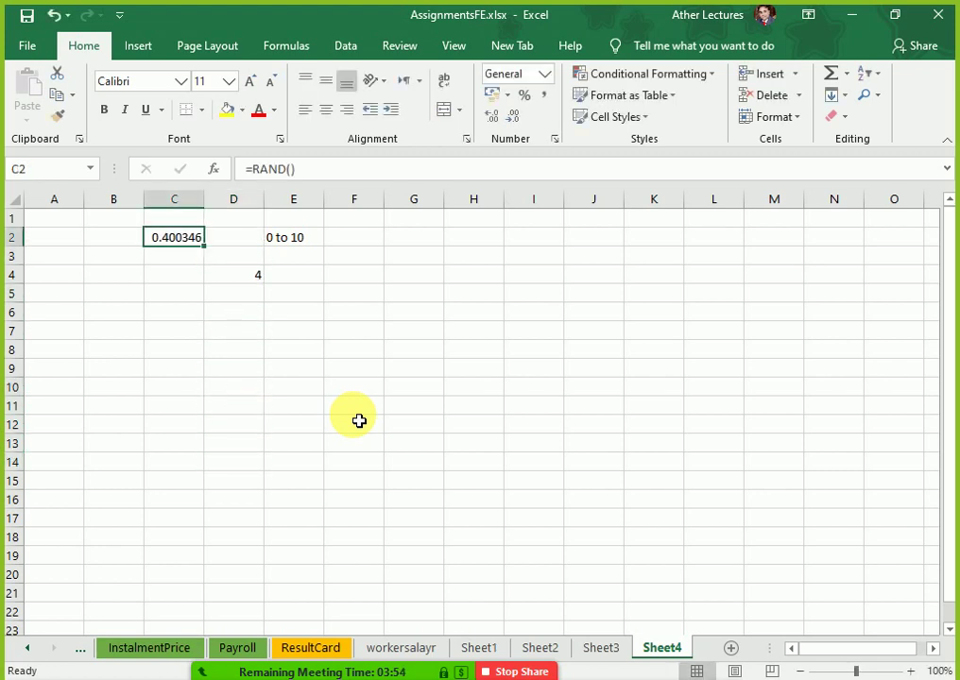
{"action": "key", "text": "F2"}
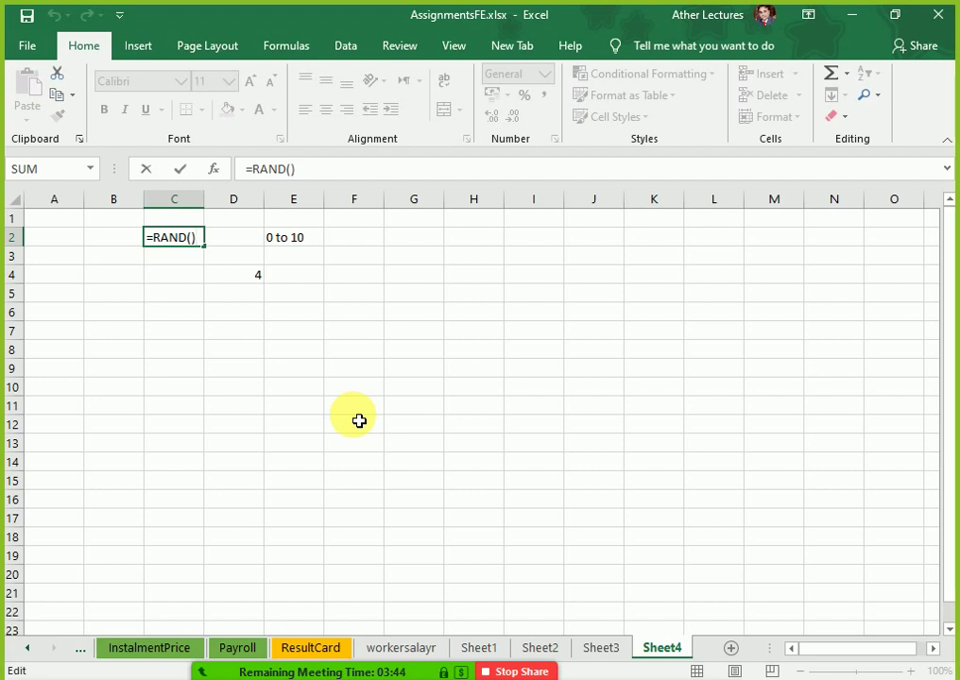
{"action": "key", "text": "Return"}
{"action": "key", "text": "Return"}
{"action": "key", "text": "Return"}
{"action": "key", "text": "Return"}
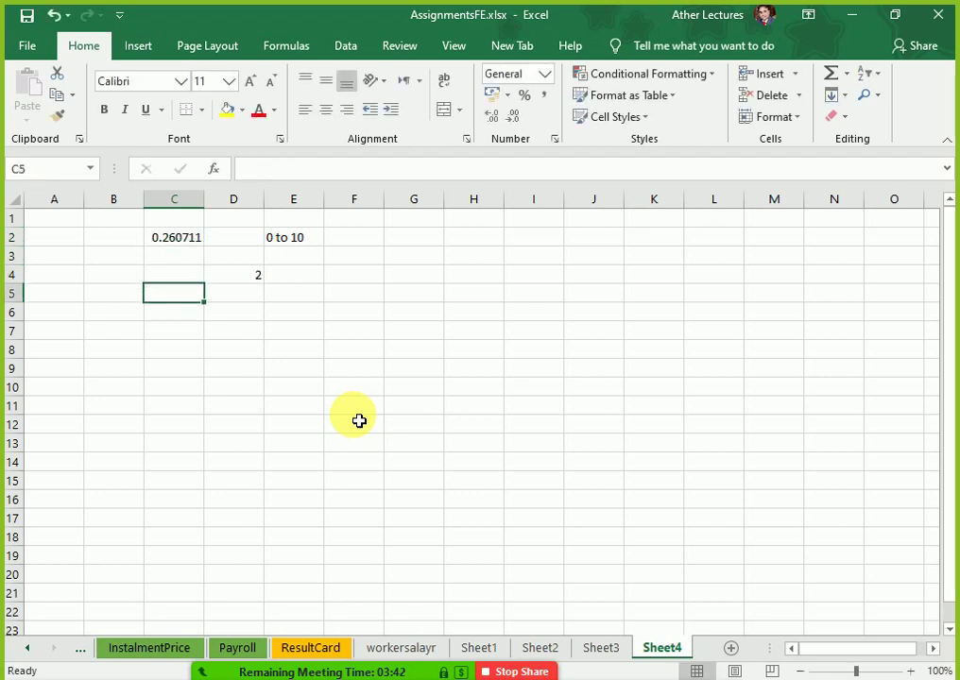
Enter the current date and time formula =NOW() in cell D6 and reselect that cell.
{"action": "key", "text": "Right"}
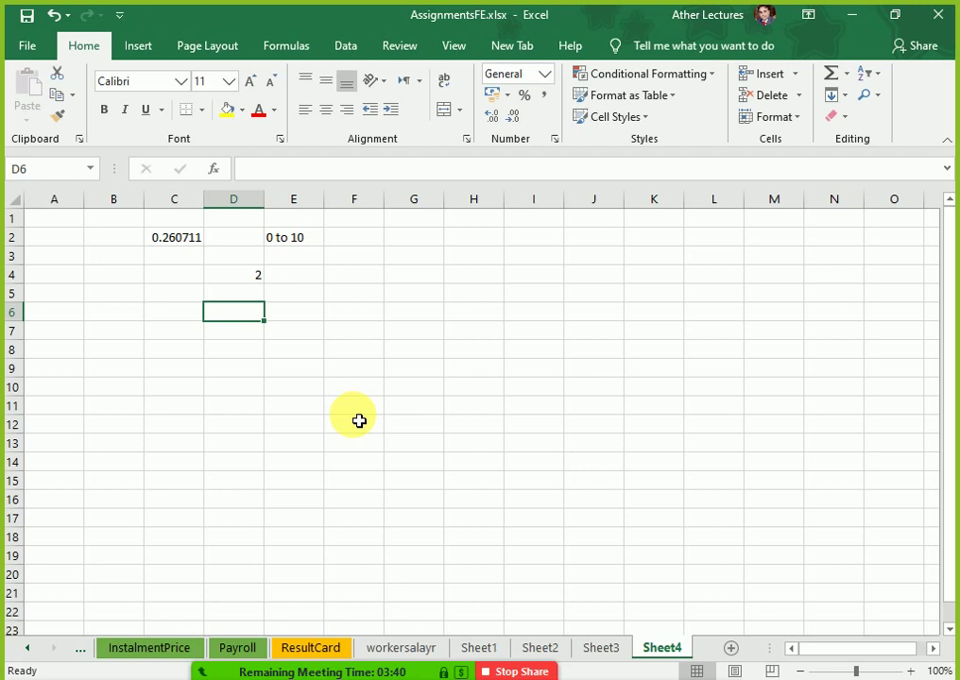
{"action": "type", "text": "=now"}
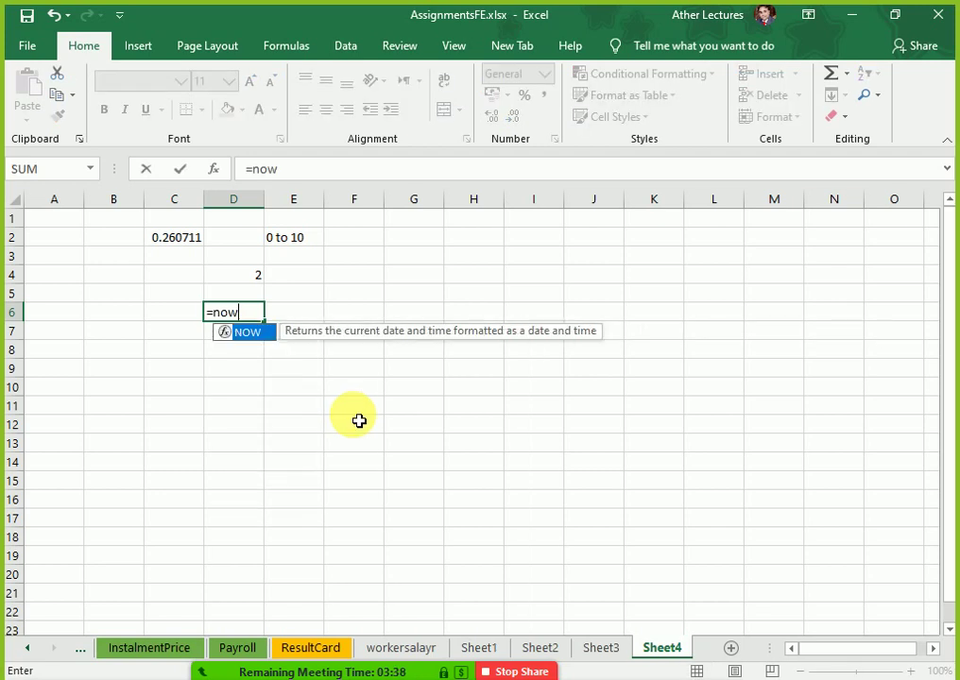
{"action": "type", "text": "()"}
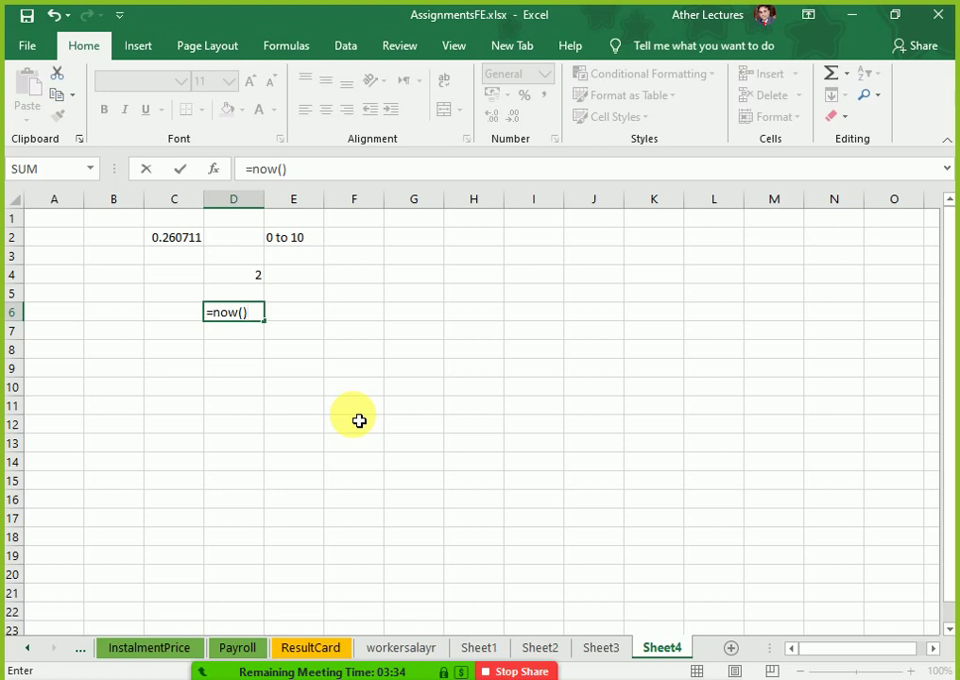
{"action": "key", "text": "Return"}
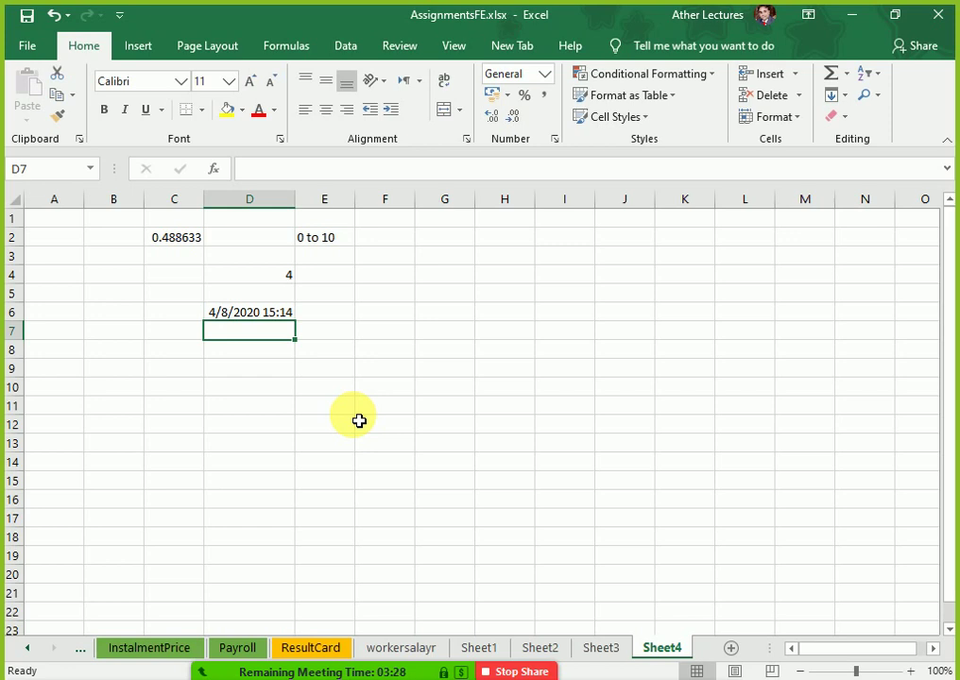
{"action": "key", "text": "Up"}
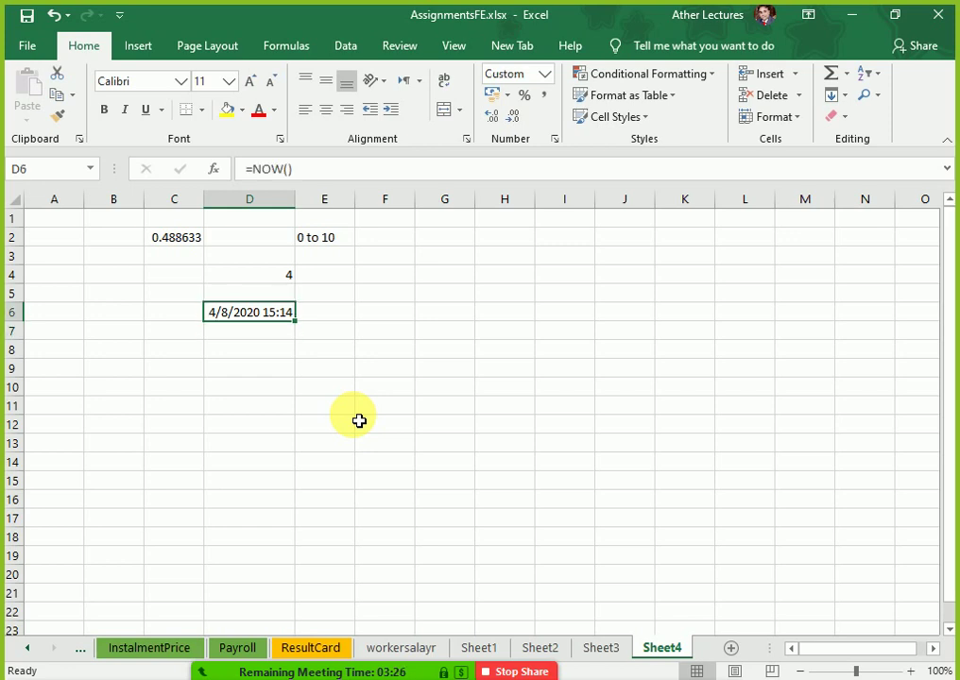